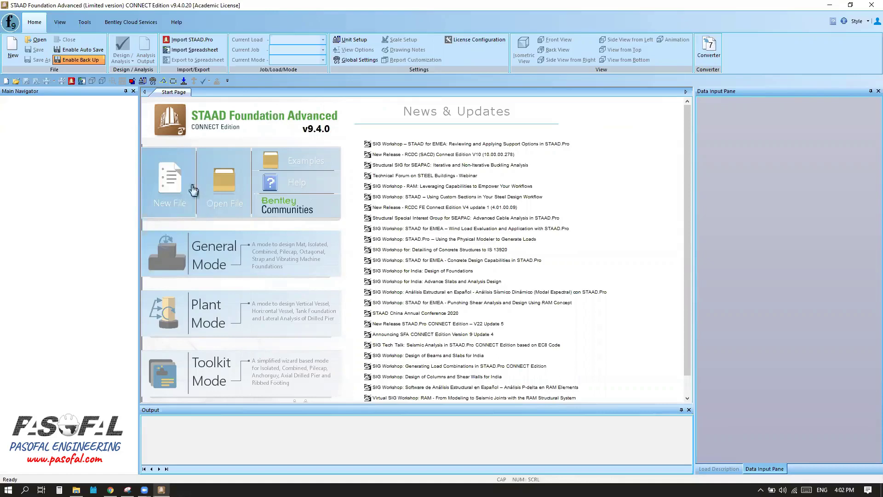
Start creating a new foundation project file and move the project creation dialog slightly higher
key("ctrl")
key("ctrl")
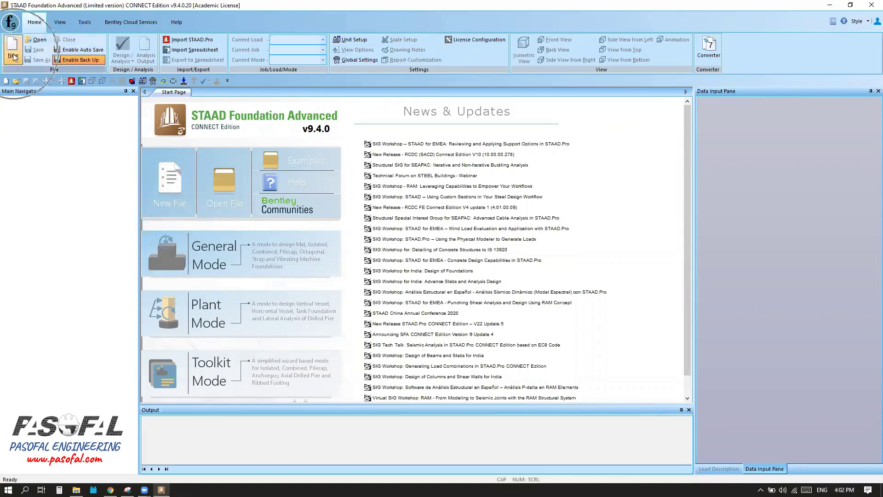
key("ctrl")
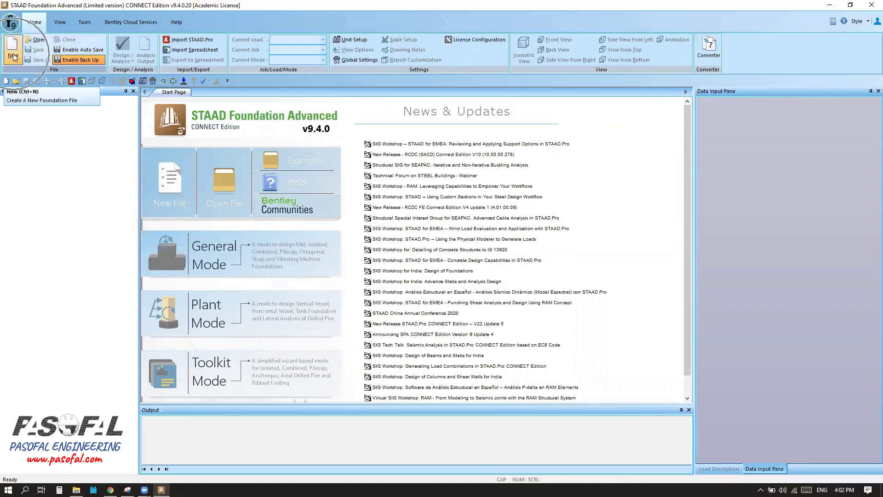
left_click(172, 188)
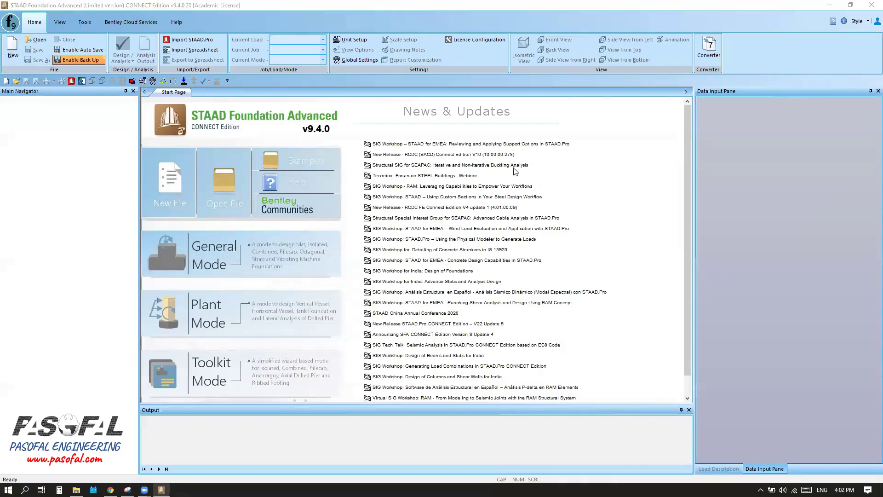
left_click_drag(486, 146, 483, 119)
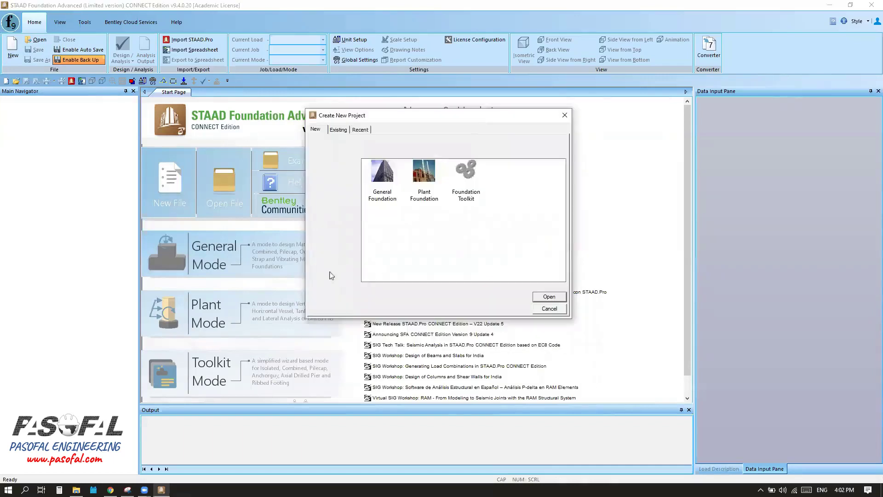
Launch the Epic Pen annotation tool, then move the project dialog aside and collapse the annotation toolbar clear of it
left_click(24, 490)
type("epic")
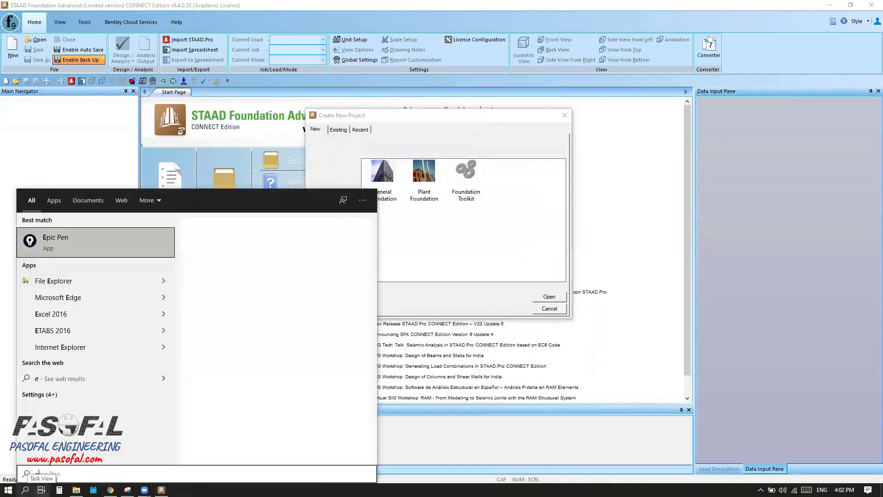
left_click(100, 255)
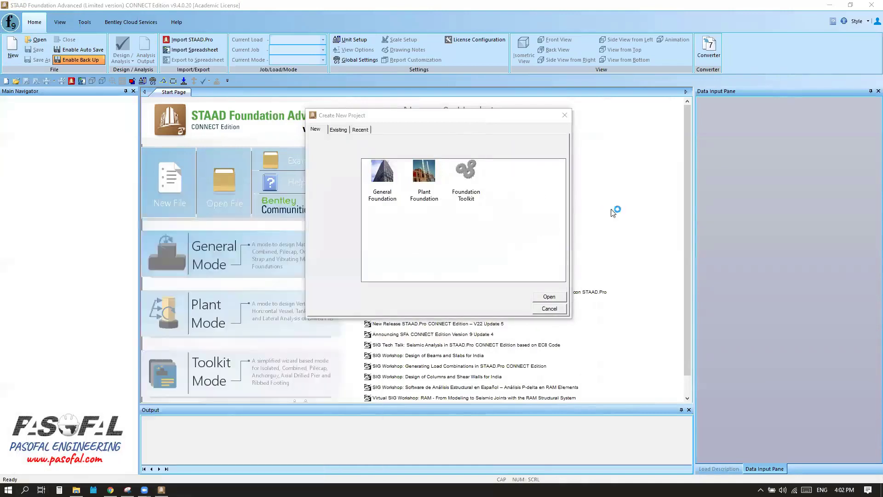
left_click_drag(443, 121, 362, 123)
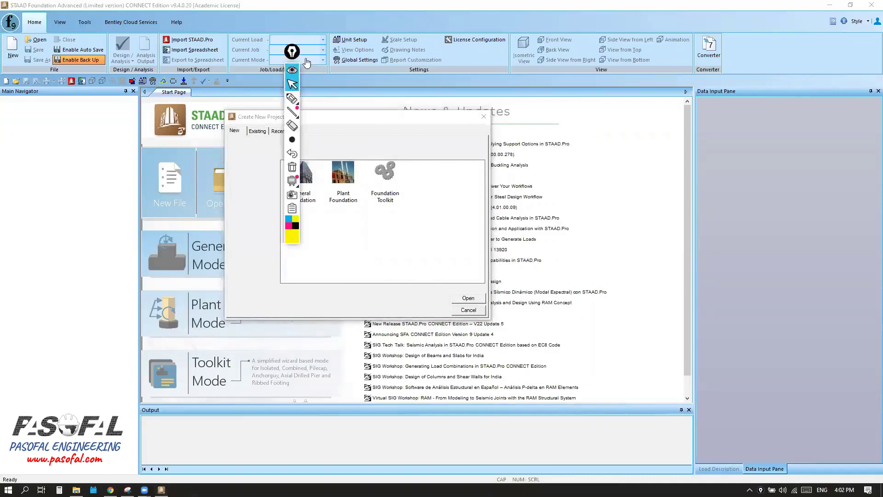
left_click(862, 134)
Create a General Foundation project without associating it with a CONNECT project
left_click(302, 179)
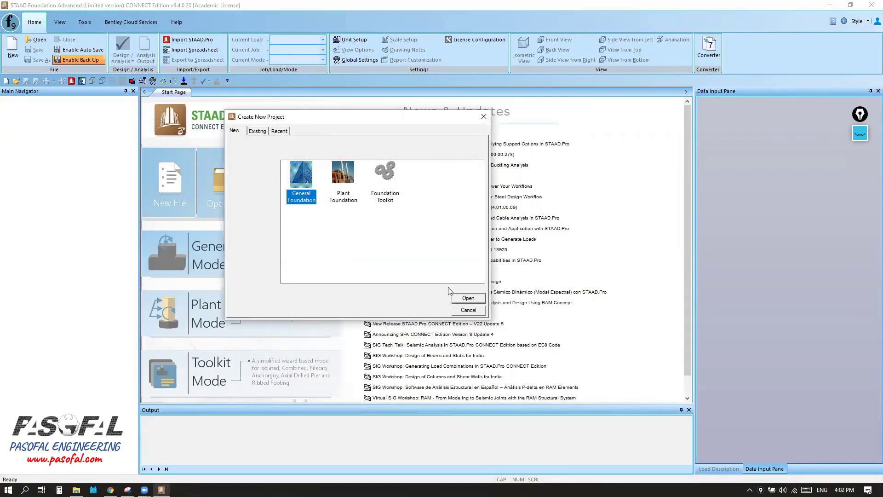
left_click(465, 298)
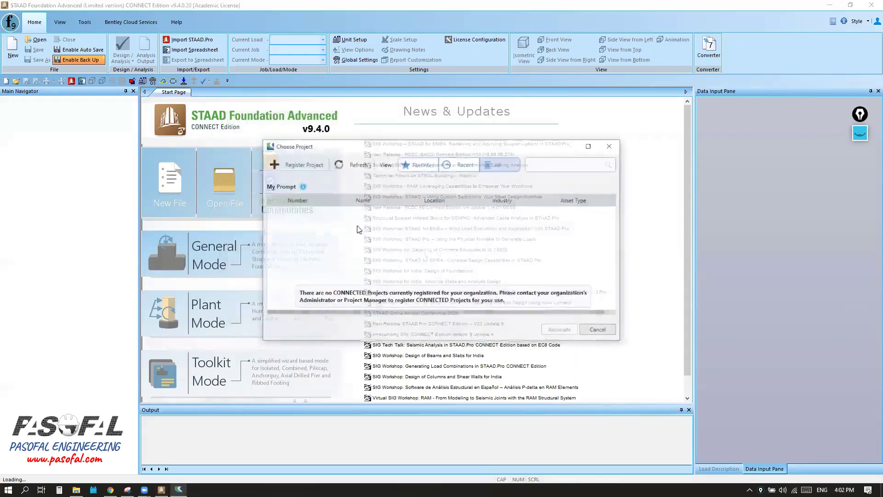
left_click(599, 330)
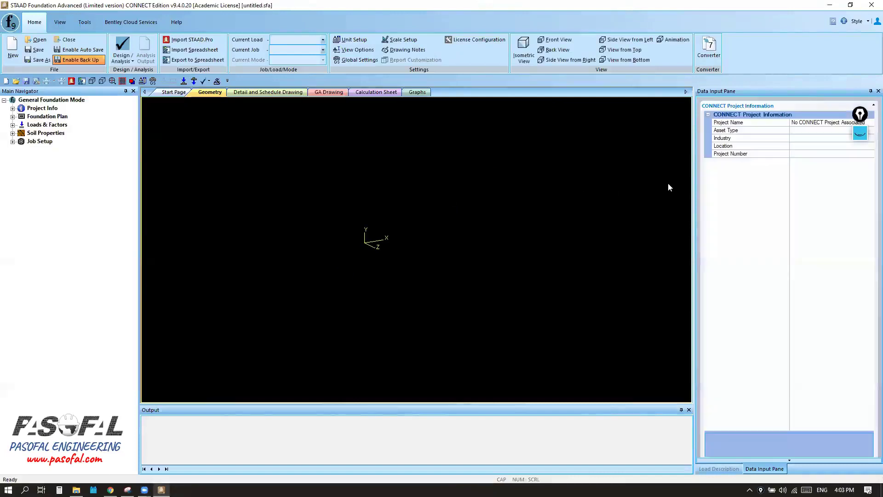
Move the collapsed annotation toolbar down so that the CONNECT project information is uncovered
scroll(442, 242, "down", 5)
scroll(453, 198, "up", 5)
scroll(435, 239, "down", 5)
scroll(457, 226, "down", 1)
left_click(862, 116)
left_click_drag(863, 119, 867, 224)
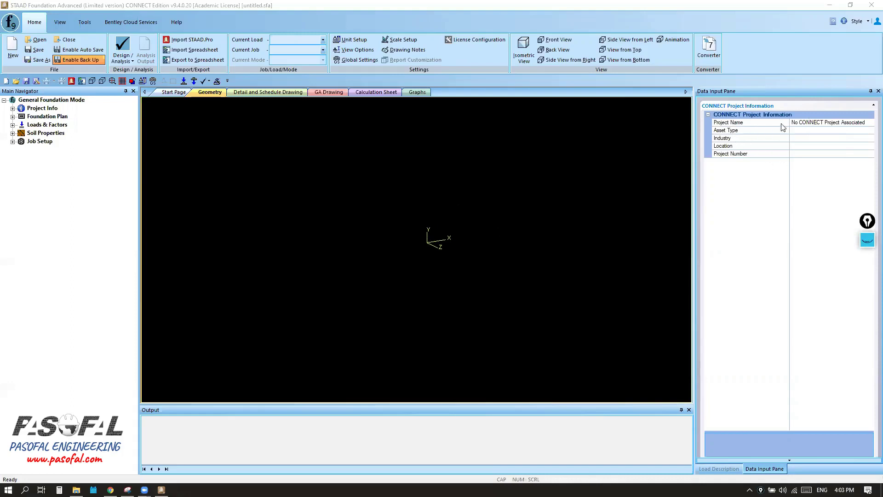
Examine the CONNECT project fields for name, asset type, industry, location and project number
left_click(812, 124)
left_click_drag(867, 123, 771, 137)
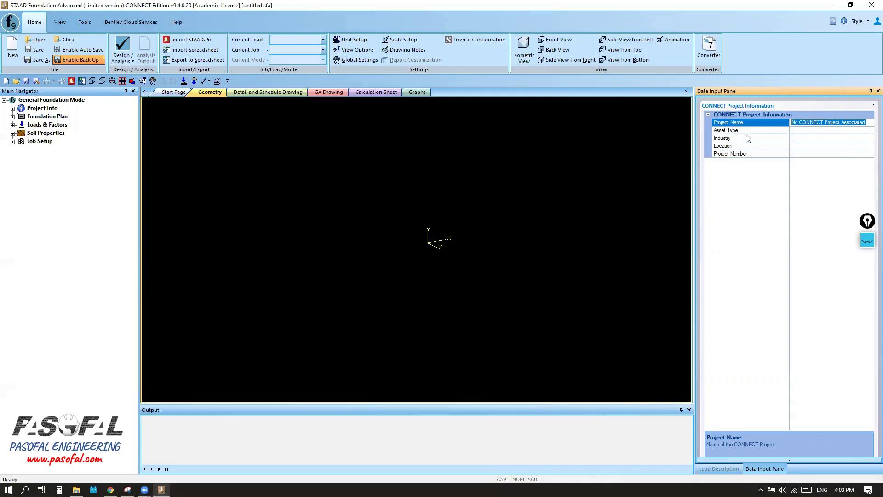
left_click(809, 132)
left_click(800, 140)
left_click(799, 147)
left_click(798, 155)
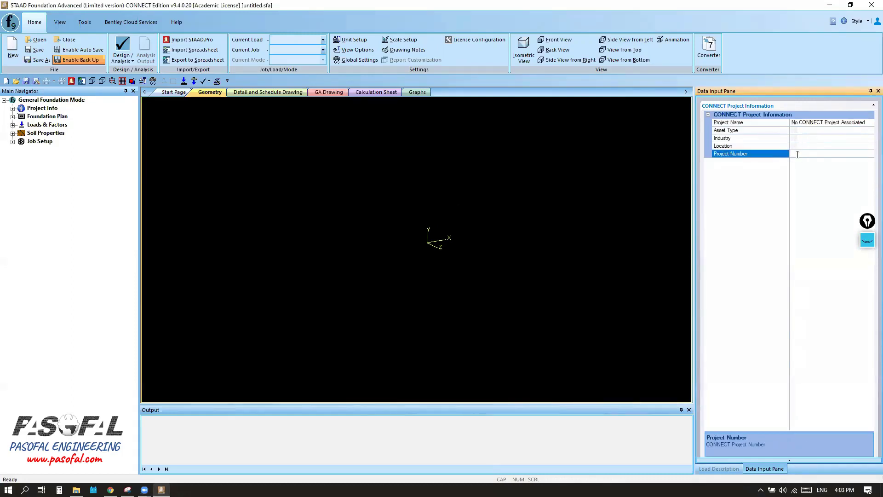
Expand the Foundation Plan group and mark its Linear Grid Setup entry with a thin magenta pen box and arrow
left_click(13, 117)
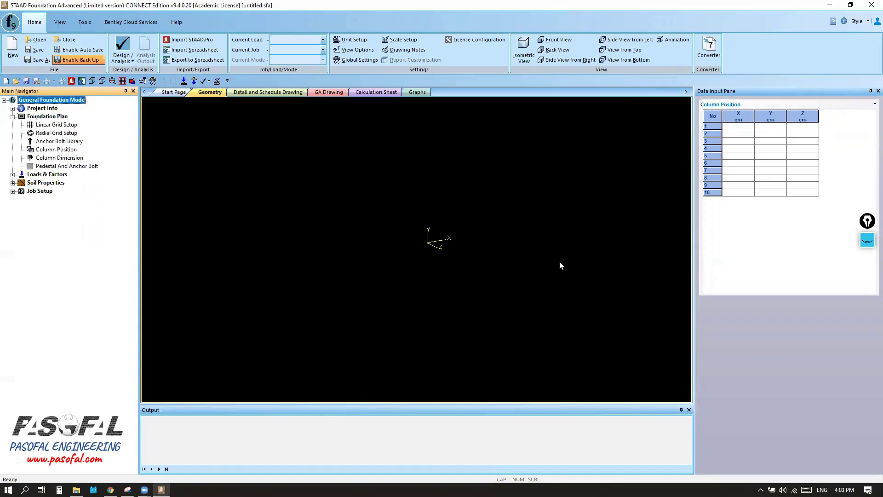
left_click(868, 240)
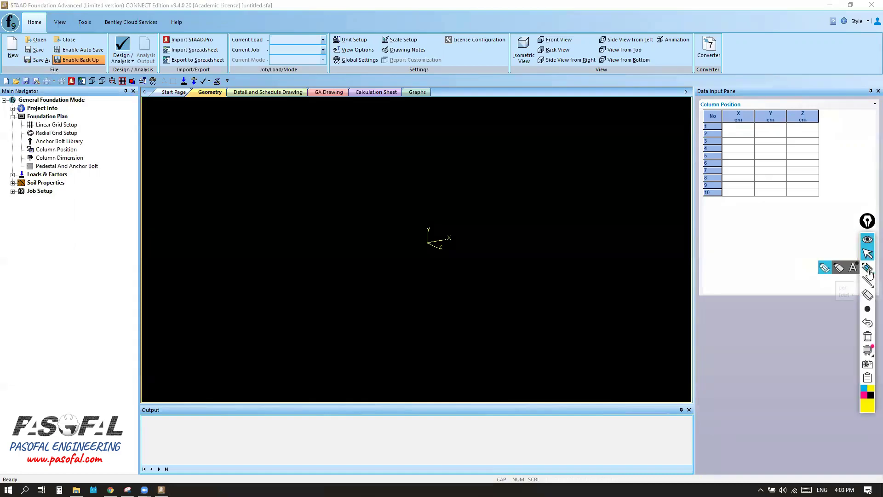
left_click(864, 395)
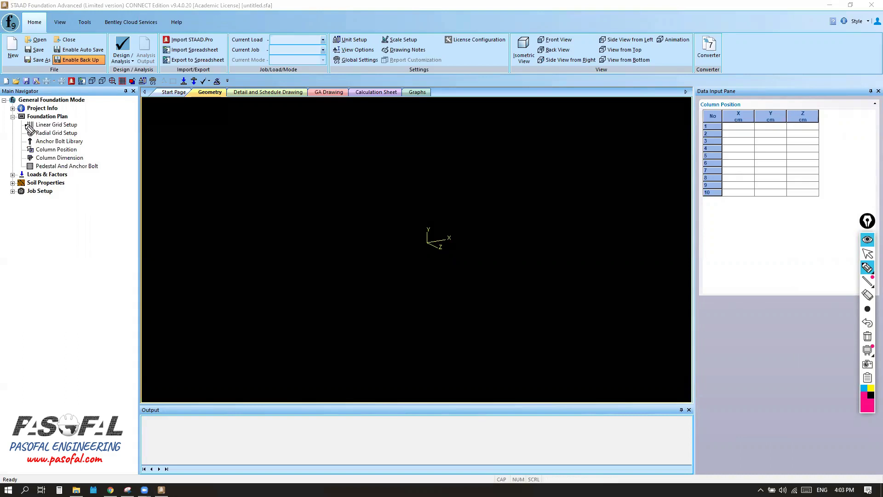
left_click_drag(26, 129, 23, 121)
left_click(867, 323)
mouse_move(868, 310)
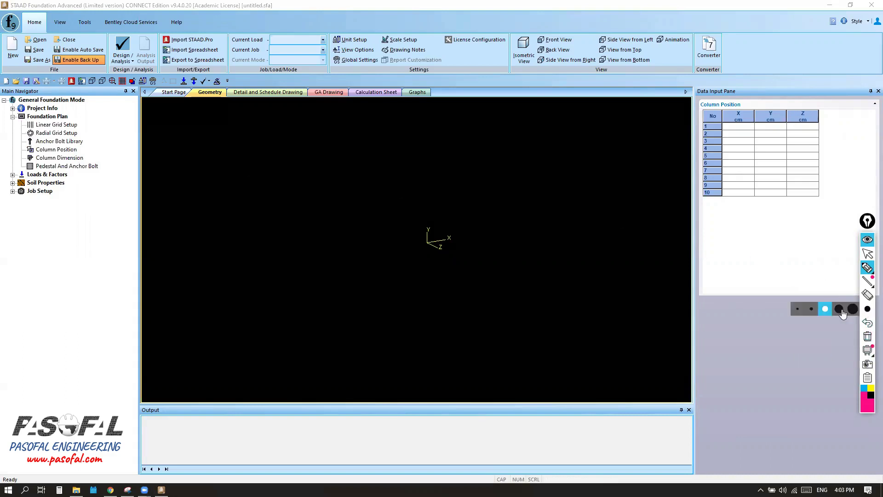
left_click(811, 313)
mouse_move(24, 120)
left_mouse_down()
mouse_move(24, 131)
mouse_move(79, 128)
mouse_move(79, 120)
mouse_move(25, 121)
left_mouse_up()
mouse_move(79, 124)
left_mouse_down()
mouse_move(135, 125)
mouse_move(82, 124)
mouse_move(92, 117)
left_mouse_up()
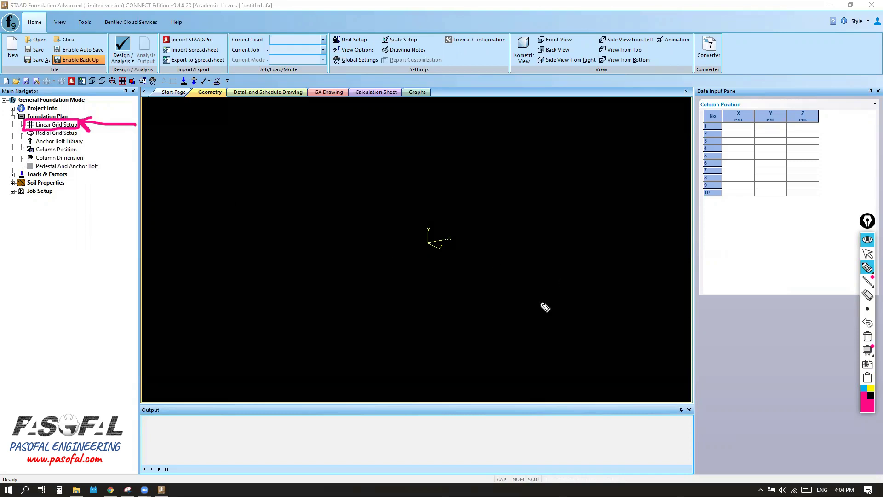
Sketch rectangular and box-shaped outlines with arrows over the geometry view, then erase all annotations and return to the normal cursor
mouse_move(420, 236)
left_mouse_down()
mouse_move(420, 249)
mouse_move(466, 240)
mouse_move(418, 241)
left_mouse_up()
mouse_move(264, 276)
left_mouse_down()
mouse_move(245, 285)
mouse_move(282, 298)
mouse_move(267, 266)
left_mouse_up()
mouse_move(401, 149)
left_mouse_down()
mouse_move(379, 155)
mouse_move(421, 150)
mouse_move(400, 147)
left_mouse_up()
mouse_move(383, 118)
left_mouse_down()
mouse_move(390, 146)
mouse_move(456, 125)
left_mouse_up()
mouse_move(376, 152)
left_mouse_down()
mouse_move(422, 129)
mouse_move(461, 132)
mouse_move(454, 161)
mouse_move(426, 169)
left_mouse_up()
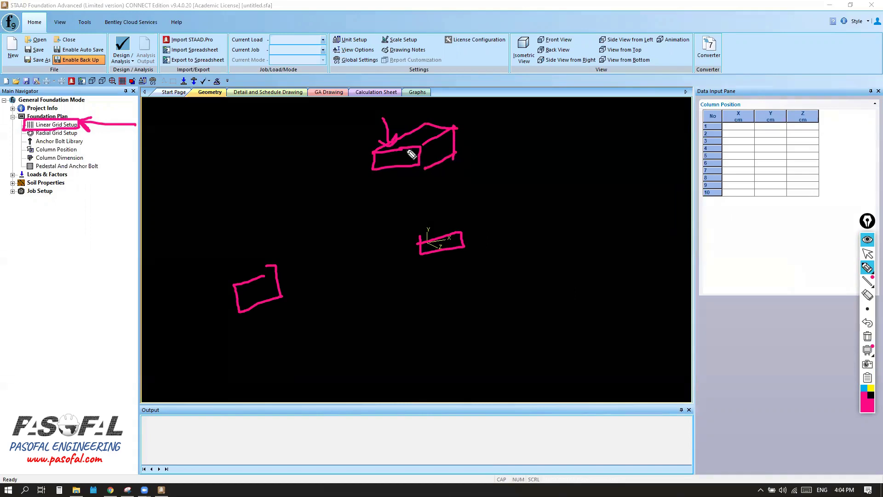
mouse_move(451, 185)
left_mouse_down()
mouse_move(434, 133)
mouse_move(407, 118)
mouse_move(415, 116)
left_mouse_up()
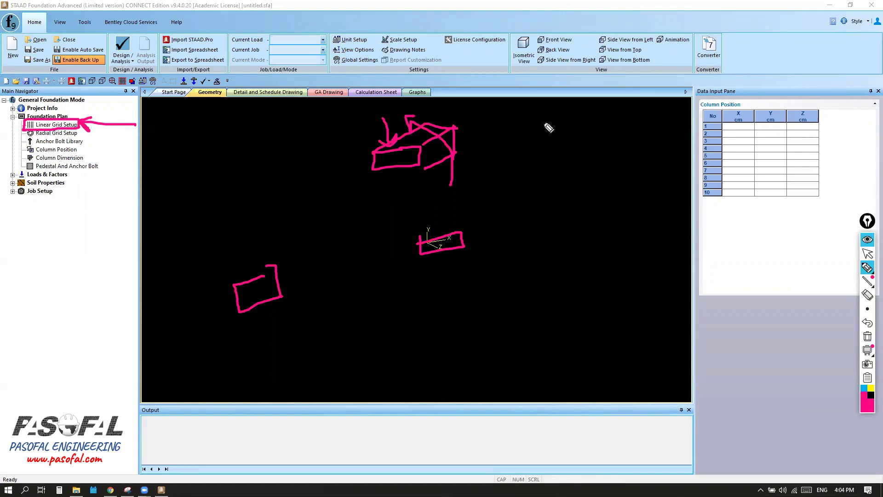
mouse_move(469, 109)
left_mouse_down()
mouse_move(487, 174)
mouse_move(324, 122)
mouse_move(449, 109)
left_mouse_up()
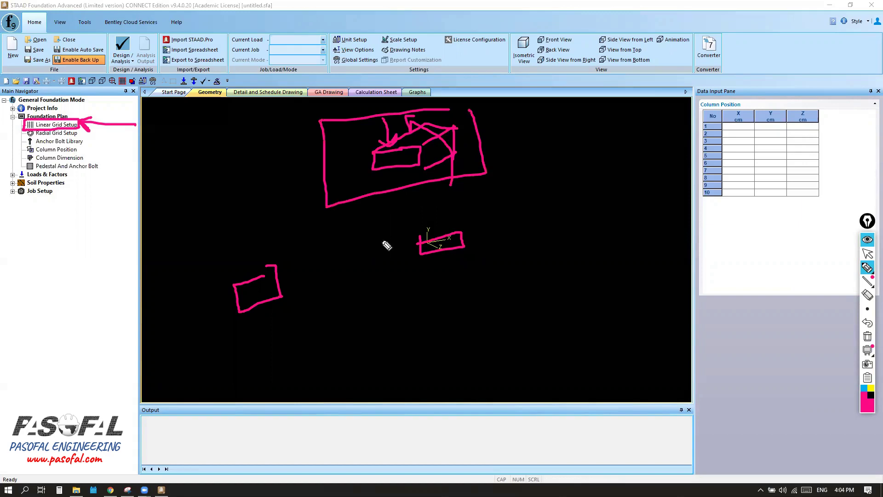
left_click(867, 337)
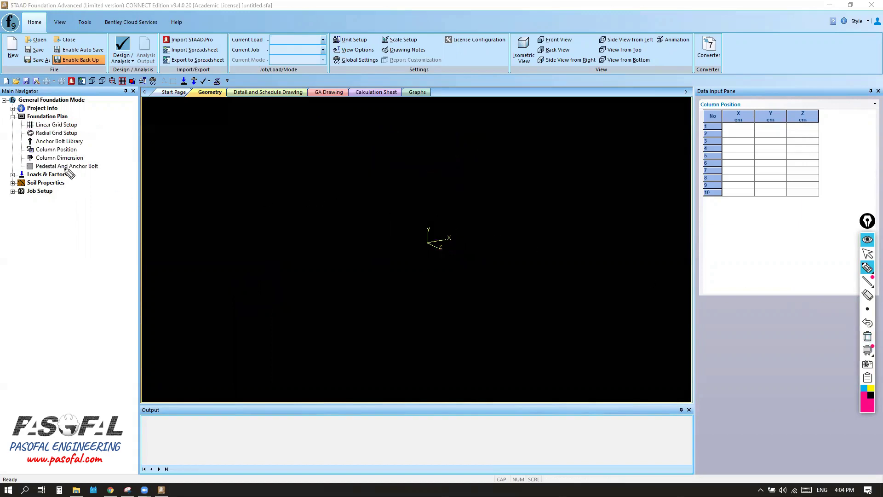
left_click(868, 253)
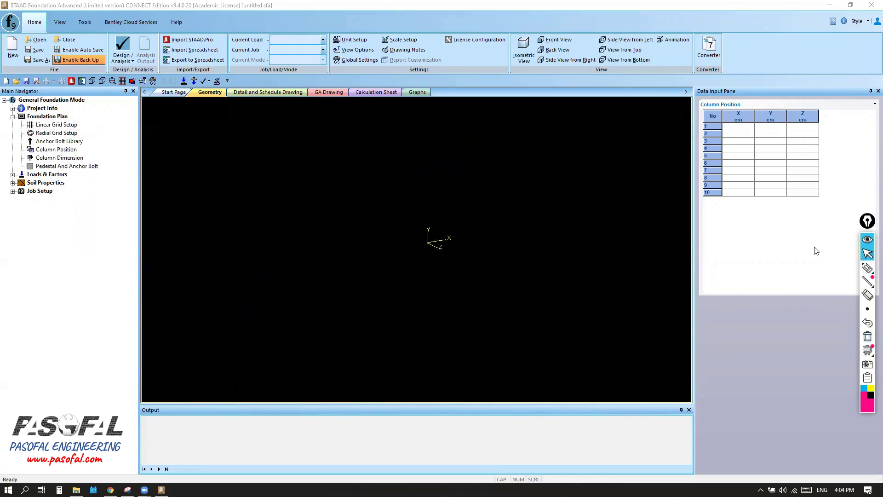
Open the Linear Grid Setup parameters of the foundation plan and move the annotation toolbar off them
left_click(65, 152)
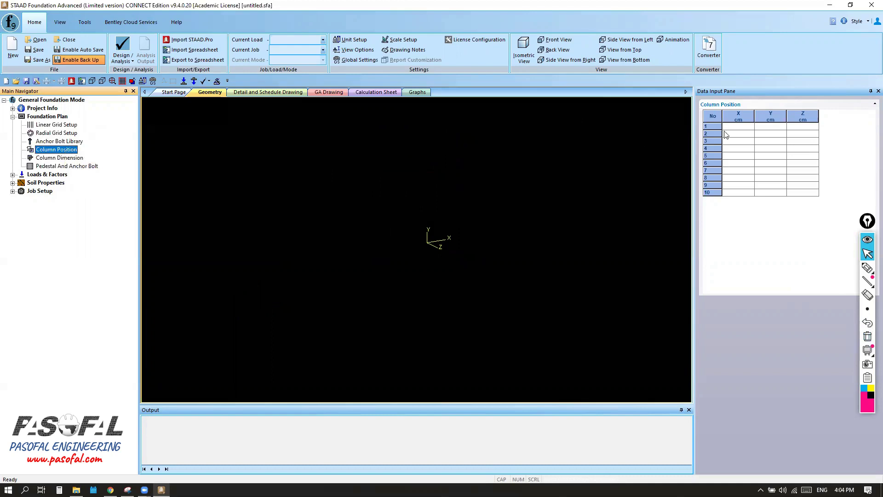
left_click(56, 126)
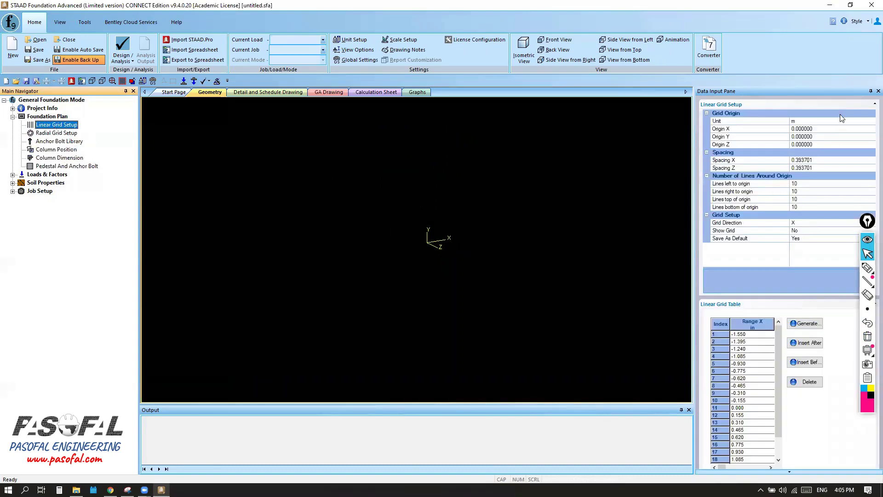
middle_click_drag(487, 253, 618, 254)
left_click(867, 223)
left_click_drag(866, 223, 651, 133)
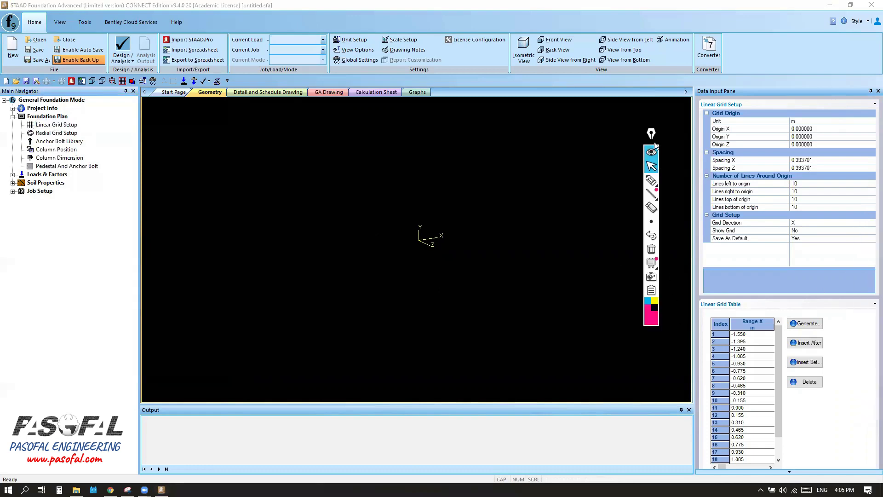
Examine the X, Y and Z origin values in the linear grid setup
left_click(812, 132)
left_click(818, 137)
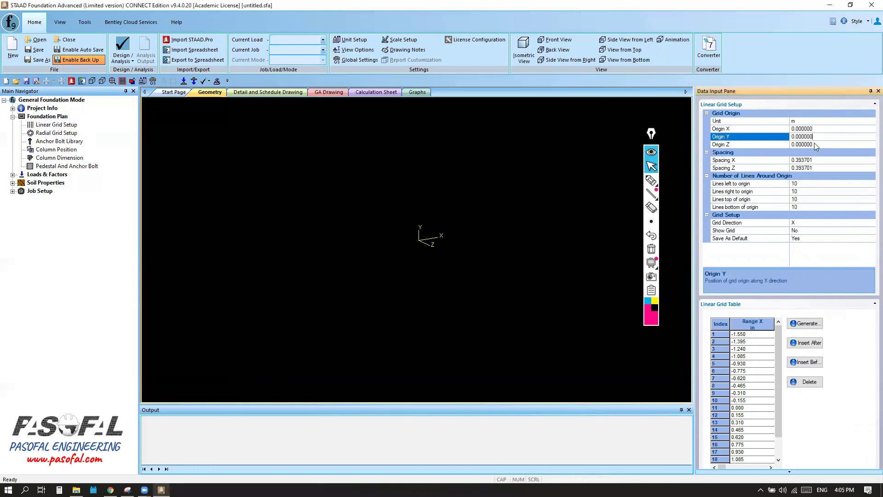
left_click(819, 144)
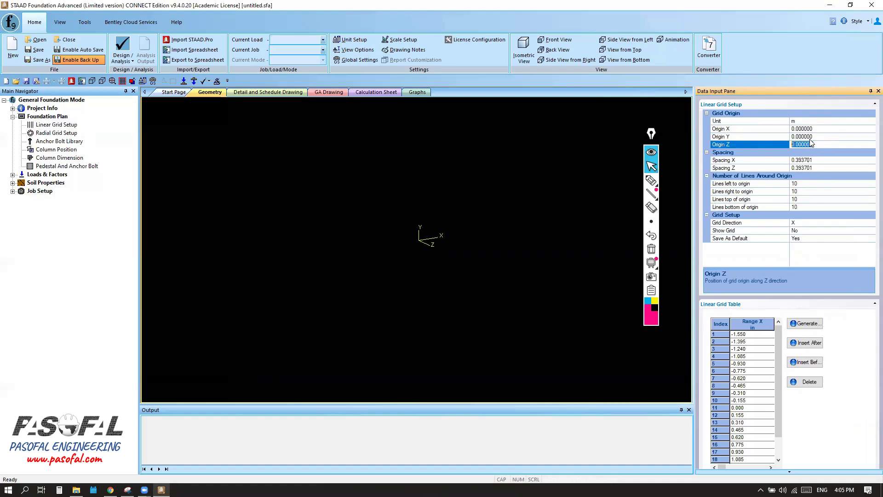
left_click(826, 137)
left_click(822, 131)
Annotate the origin as (0,0,0), sketch a rectangle within a larger one, mark both grid spacings with arrows, then erase all annotations
left_click(651, 180)
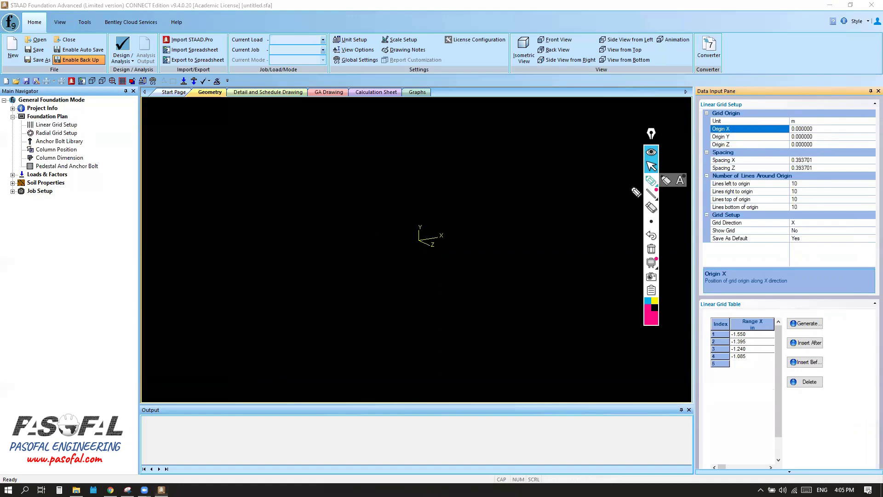
mouse_move(416, 244)
left_mouse_down()
mouse_move(412, 287)
mouse_move(417, 275)
mouse_move(420, 290)
mouse_move(436, 275)
mouse_move(444, 288)
mouse_move(452, 265)
mouse_move(463, 294)
left_mouse_up()
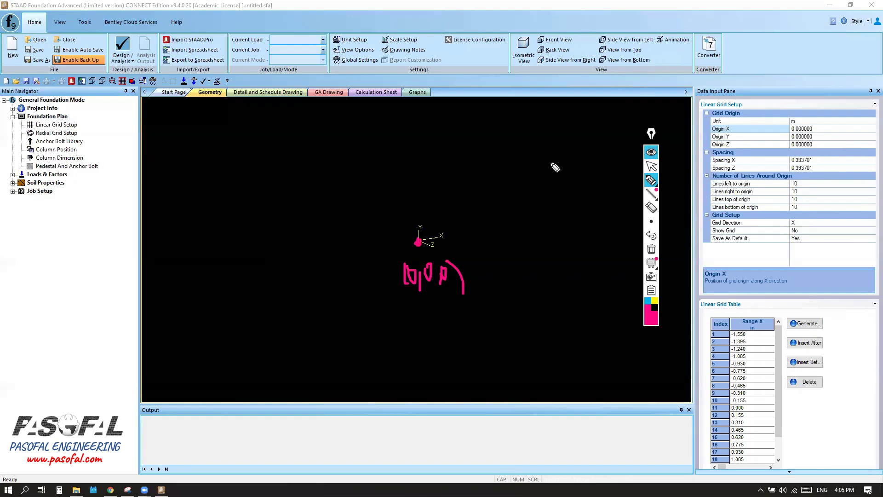
mouse_move(506, 129)
left_mouse_down()
mouse_move(509, 220)
mouse_move(623, 263)
mouse_move(621, 124)
mouse_move(509, 133)
left_mouse_up()
mouse_move(554, 197)
left_mouse_down()
mouse_move(555, 237)
mouse_move(582, 214)
mouse_move(568, 192)
mouse_move(556, 210)
mouse_move(576, 207)
mouse_move(534, 209)
mouse_move(540, 217)
left_mouse_up()
left_click_drag(543, 210, 529, 232)
left_click_drag(569, 195, 570, 224)
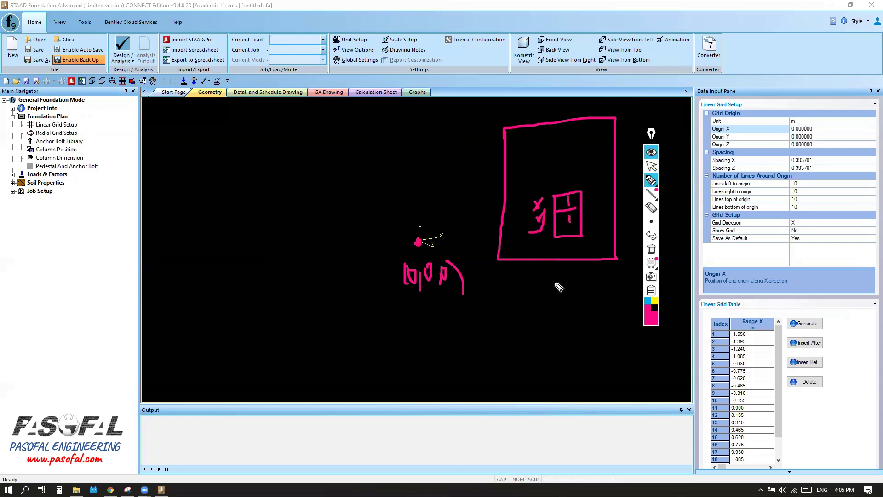
mouse_move(817, 160)
left_mouse_down()
mouse_move(854, 160)
mouse_move(815, 160)
mouse_move(825, 174)
left_mouse_up()
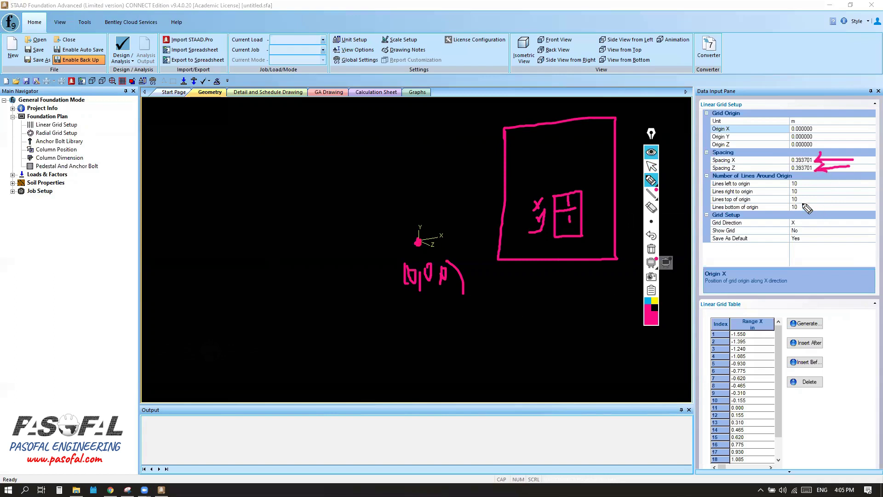
left_click(651, 249)
left_click(652, 166)
Set both the X and Z grid spacing to 1 m in the linear grid setup
left_click(819, 160)
left_click(784, 163)
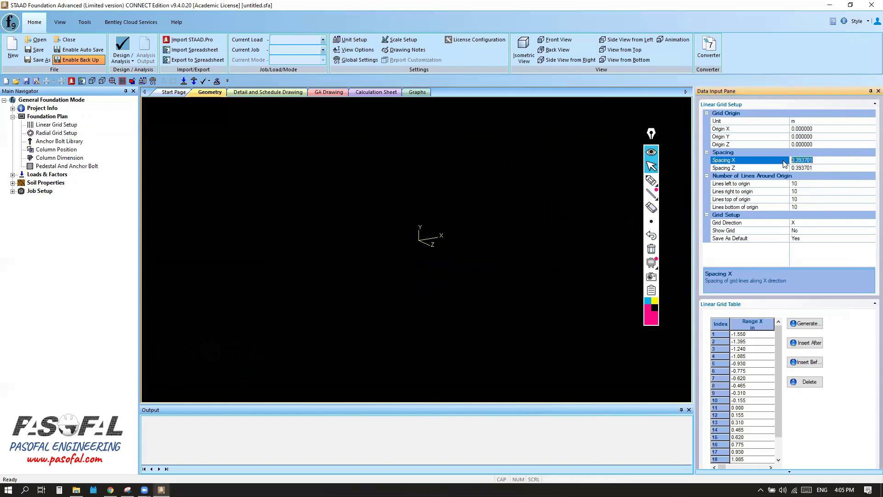
type("1")
left_click(826, 168)
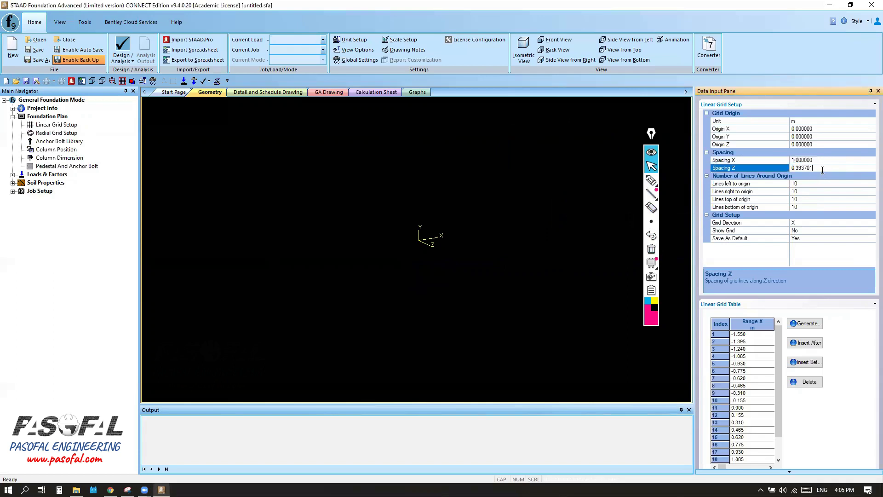
left_click(779, 171)
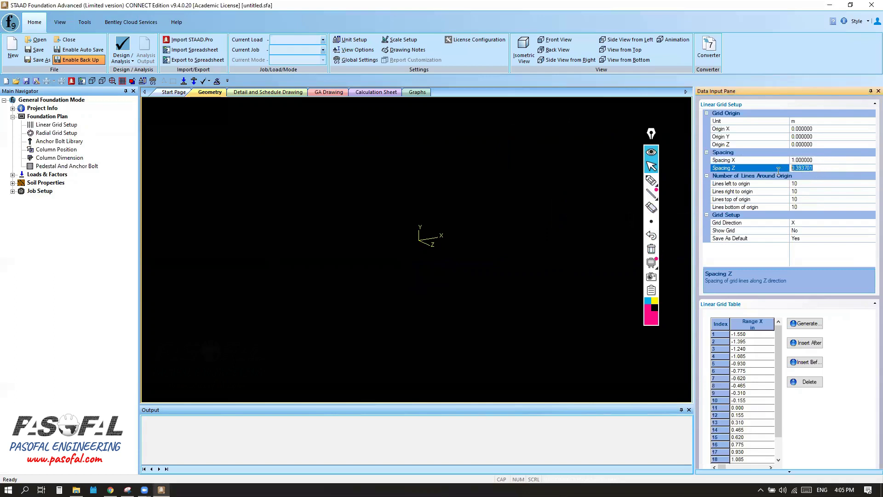
type("1")
left_click(821, 146)
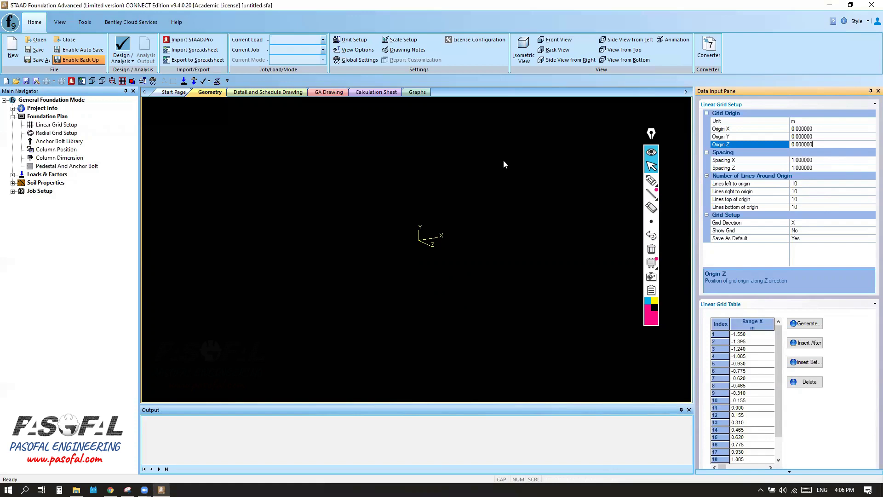
Annotate the Unit Setup command with a box and an arrow, then return to the normal cursor
left_click(651, 181)
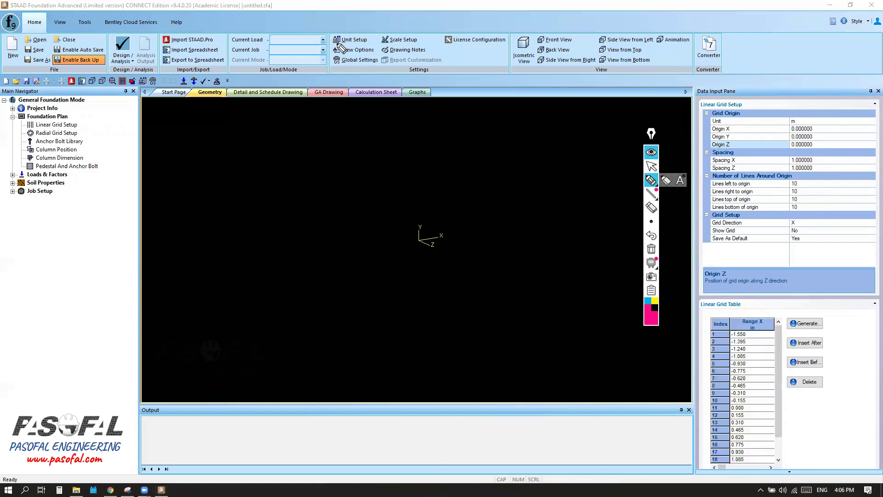
mouse_move(331, 28)
left_mouse_down()
mouse_move(345, 45)
mouse_move(373, 46)
mouse_move(368, 28)
mouse_move(330, 32)
mouse_move(329, 44)
mouse_move(285, 87)
left_mouse_up()
left_click_drag(329, 39, 305, 45)
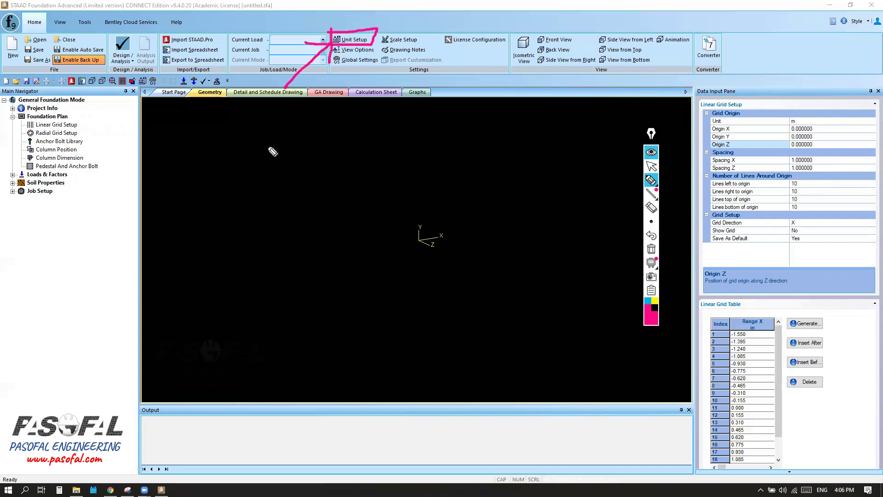
left_click(652, 166)
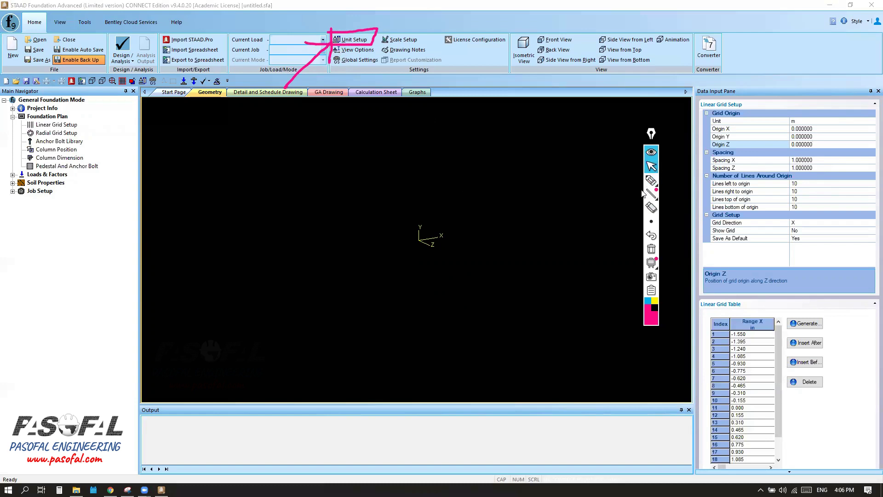
Reset the current units to the SI defaults in the unit setup, then erase the annotations
left_click(357, 41)
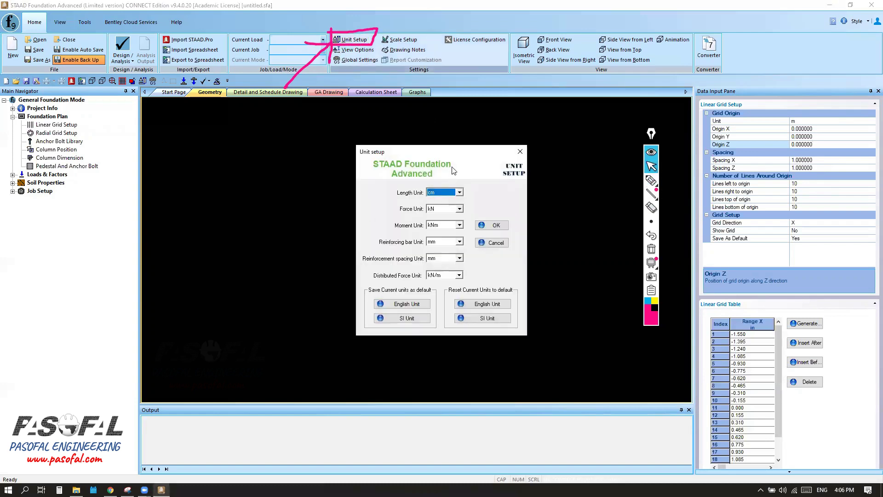
left_click_drag(440, 156, 334, 147)
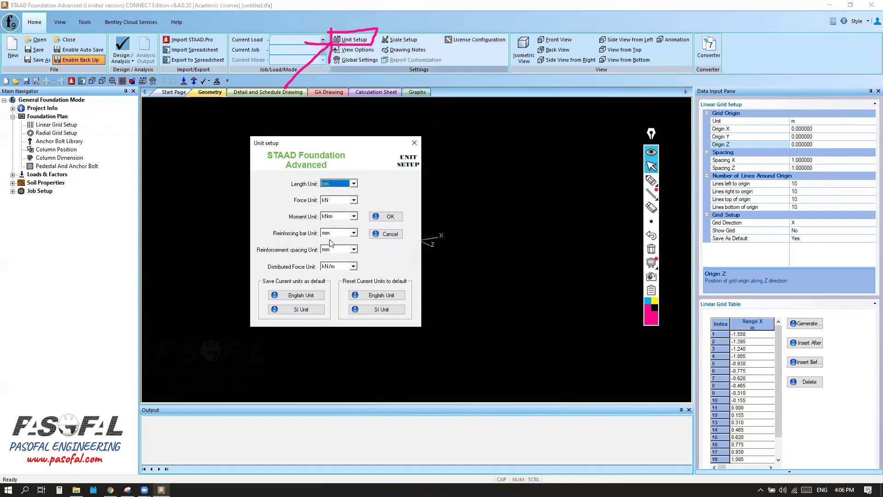
left_click(370, 311)
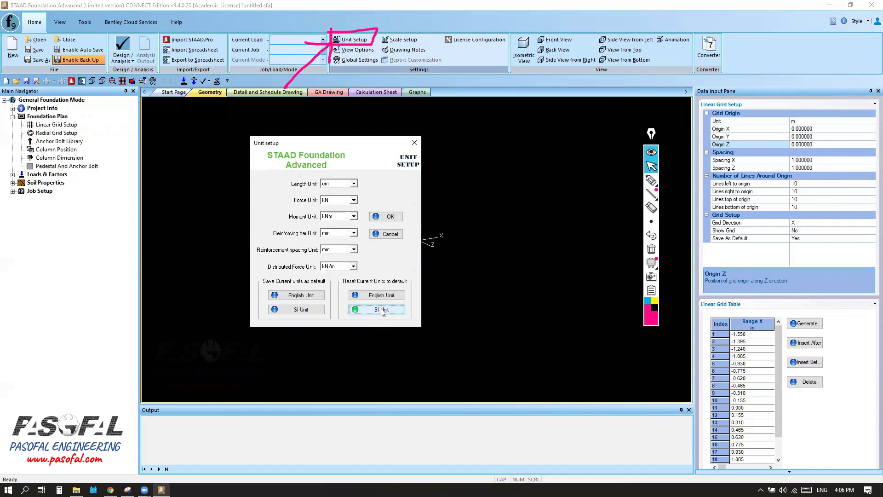
left_click(385, 216)
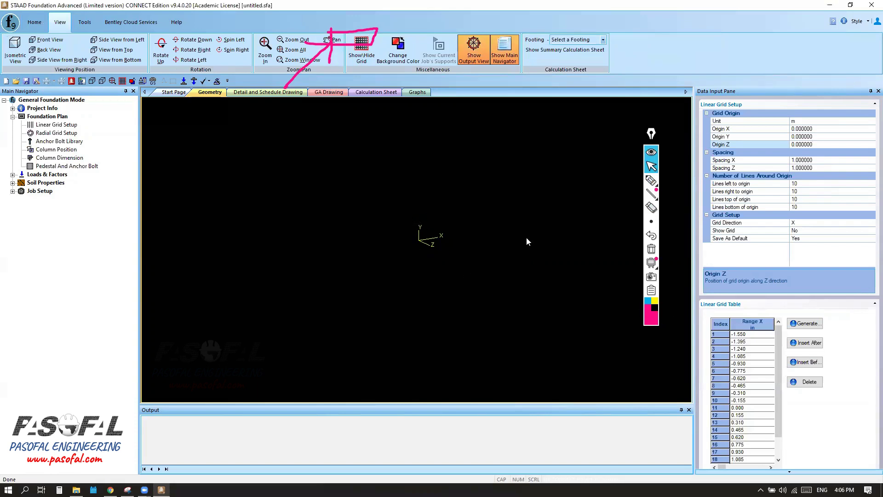
left_click(651, 249)
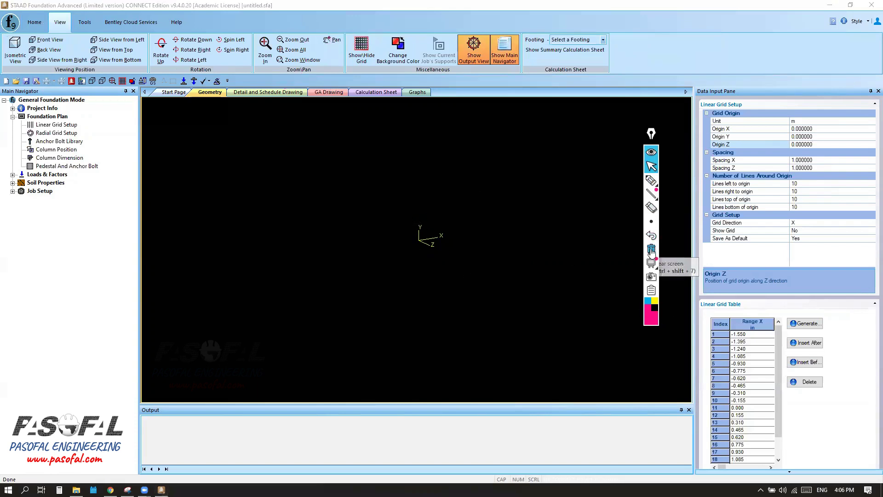
Examine the X and Z spacing and the number of lines left of the origin in the linear grid setup
left_click(811, 160)
left_click_drag(825, 160, 791, 161)
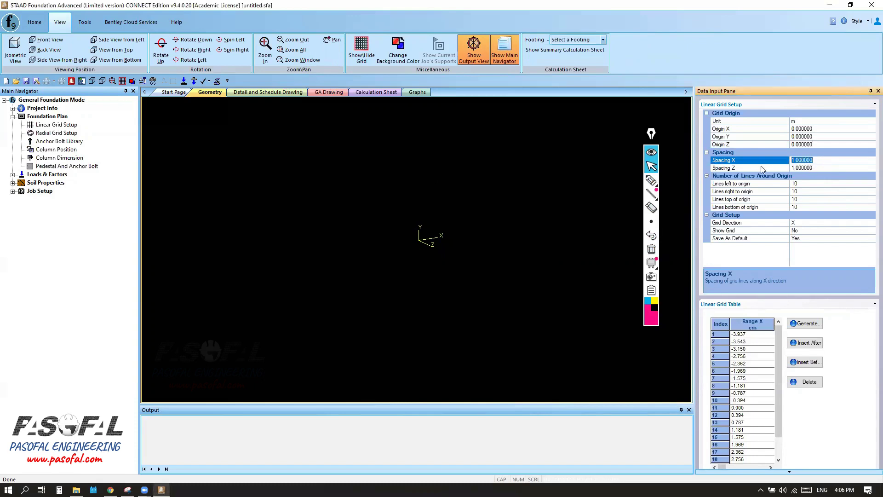
left_click(813, 167)
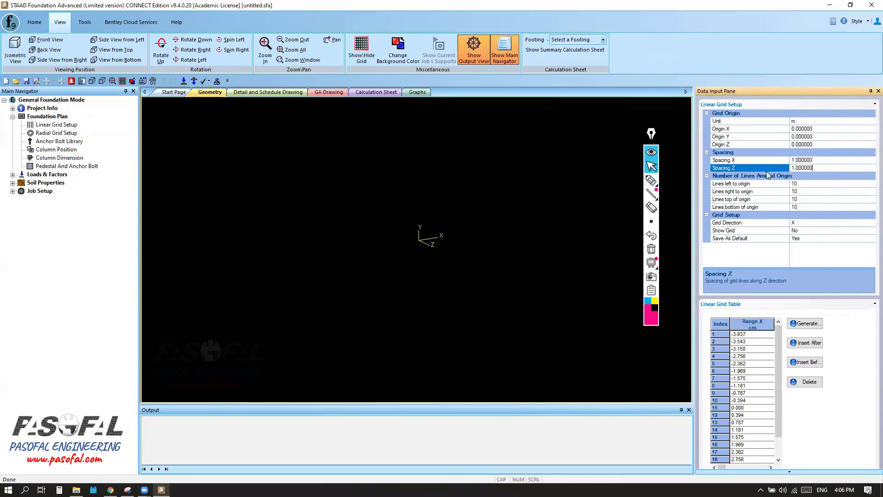
left_click_drag(792, 172, 729, 193)
left_click(725, 185)
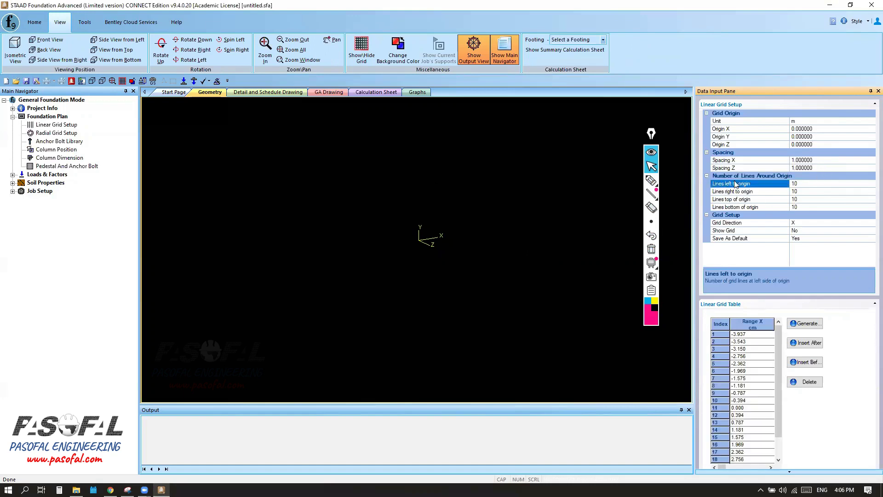
left_click(805, 183)
Sketch parallel slanted lines along the X direction on both sides of the origin, and mark the numbers of lines around the origin
left_click(652, 180)
mouse_move(428, 241)
left_mouse_down()
mouse_move(395, 247)
mouse_move(569, 202)
left_mouse_up()
mouse_move(405, 247)
left_mouse_down()
mouse_move(275, 262)
mouse_move(395, 263)
mouse_move(596, 212)
left_mouse_up()
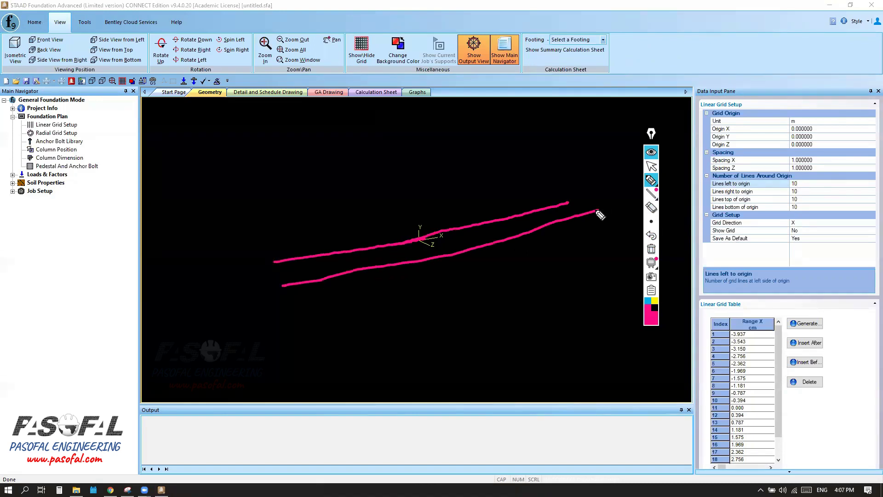
left_click_drag(280, 306, 596, 233)
left_click_drag(291, 333, 595, 248)
left_click_drag(313, 353, 600, 274)
left_click_drag(296, 380, 622, 290)
left_click_drag(349, 401, 637, 318)
left_click_drag(451, 401, 621, 343)
left_click_drag(470, 412, 632, 371)
left_click_drag(512, 441, 673, 396)
left_click_drag(468, 483, 671, 428)
left_click_drag(292, 245, 586, 176)
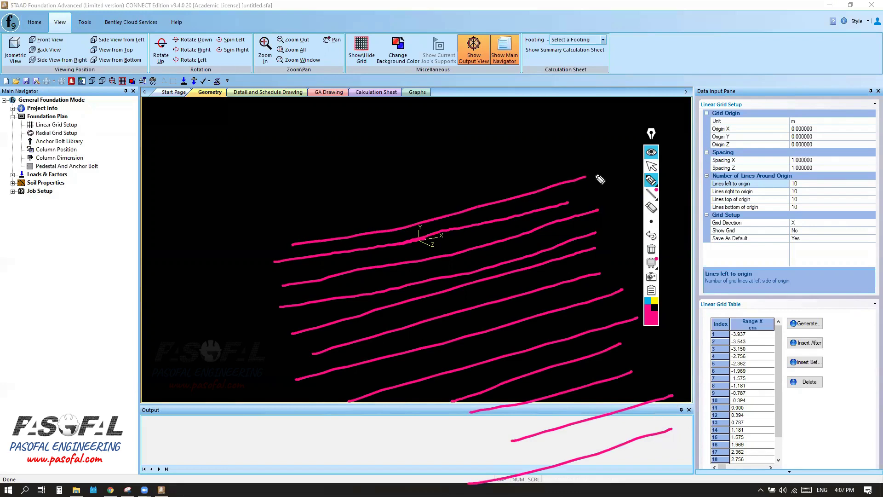
left_click_drag(293, 230, 536, 160)
left_click_drag(259, 203, 480, 145)
left_click_drag(252, 187, 466, 126)
left_click_drag(232, 162, 428, 107)
left_click_drag(236, 147, 386, 101)
left_click_drag(223, 131, 382, 84)
left_click_drag(219, 116, 363, 72)
left_click_drag(196, 101, 420, 37)
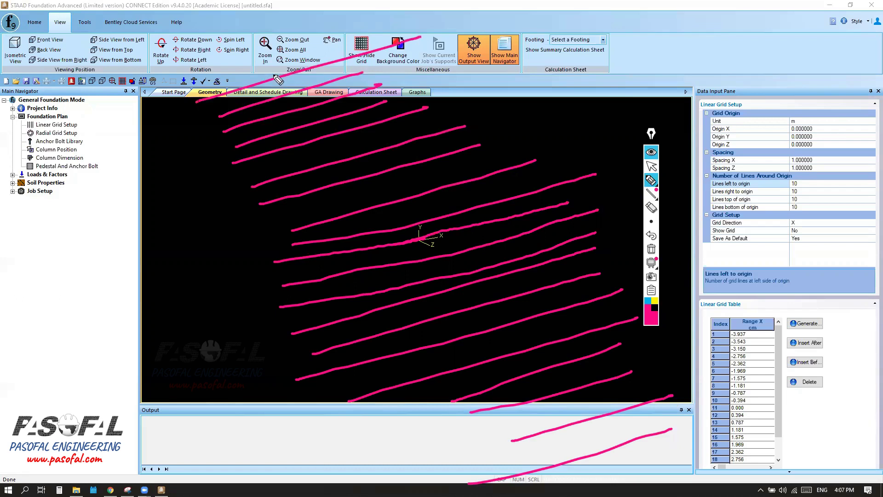
left_click_drag(188, 88, 419, 1)
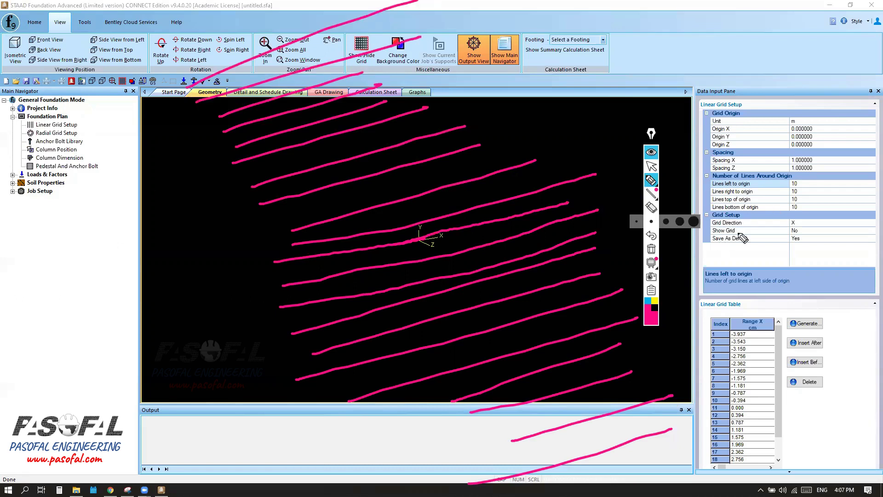
left_click_drag(803, 181, 812, 208)
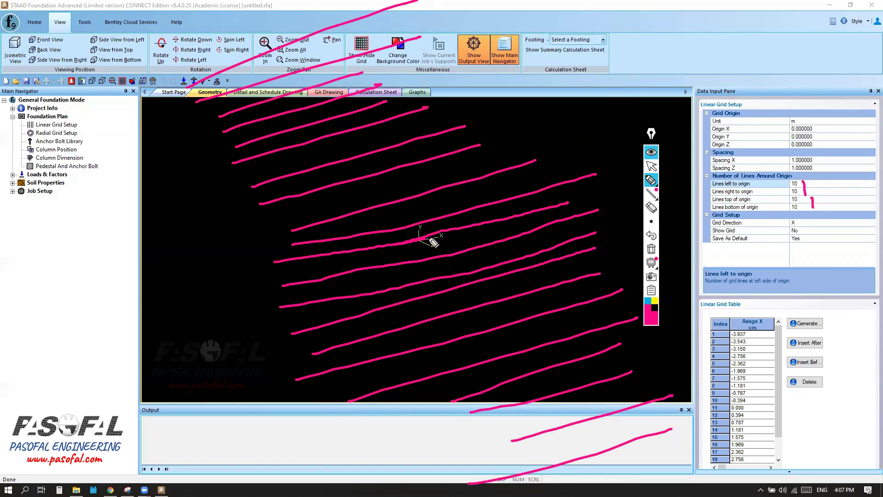
Sketch crossing lines along the Z direction and outline the resulting grid area, then erase all annotations and return to the normal cursor
left_click_drag(392, 134, 529, 339)
left_click_drag(441, 162, 545, 329)
left_click_drag(482, 164, 582, 331)
left_click_drag(519, 168, 630, 323)
left_click_drag(574, 148, 643, 252)
left_click_drag(617, 158, 643, 189)
left_click_drag(648, 121, 708, 196)
left_click_drag(672, 110, 768, 156)
left_click_drag(754, 92, 848, 165)
left_click_drag(359, 162, 462, 370)
left_click_drag(357, 217, 412, 349)
left_click_drag(320, 181, 384, 354)
left_click_drag(275, 194, 353, 368)
left_click_drag(262, 232, 302, 377)
left_click_drag(233, 251, 277, 382)
left_click_drag(204, 278, 225, 397)
left_click_drag(173, 296, 193, 365)
left_click_drag(156, 314, 158, 377)
left_click_drag(128, 329, 134, 386)
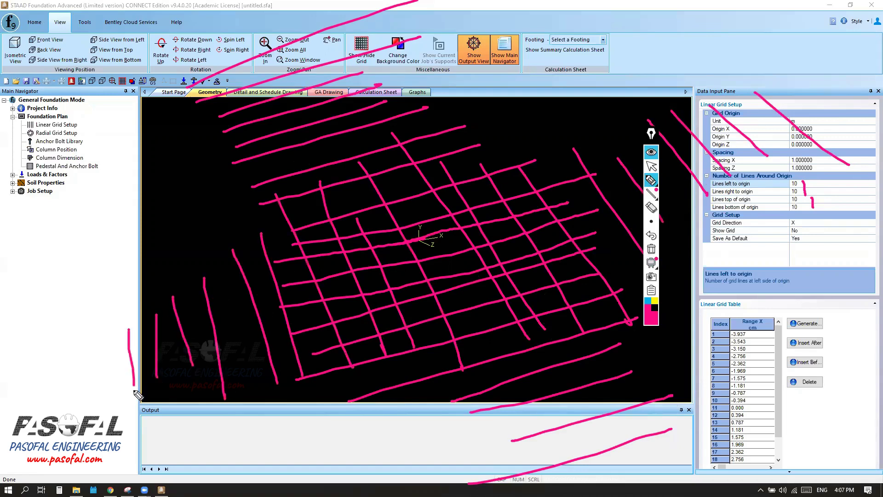
mouse_move(257, 185)
left_mouse_down()
mouse_move(628, 322)
mouse_move(263, 188)
left_mouse_up()
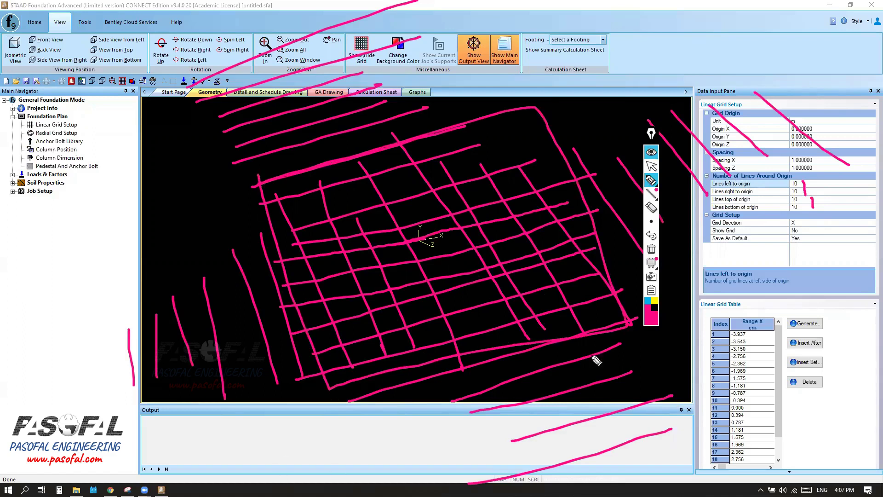
left_click(652, 248)
left_click(651, 167)
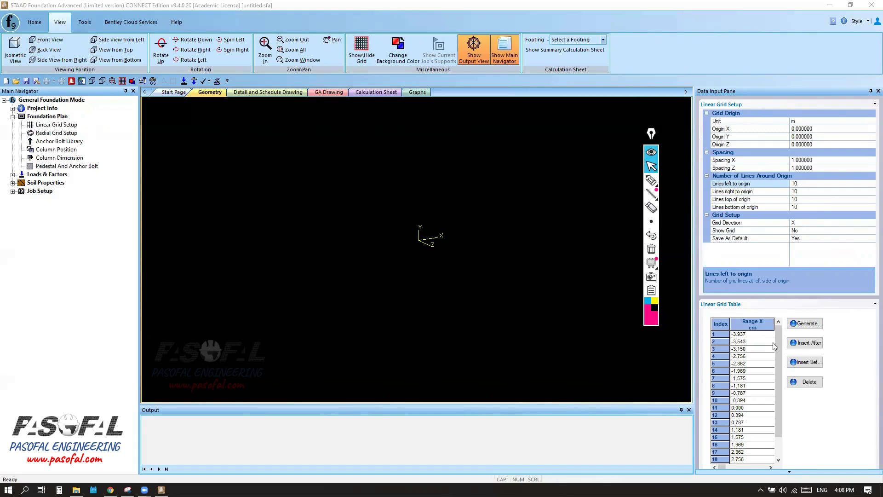
Outline the X range values of the linear grid table, then erase the annotation and return to the normal cursor
left_click(752, 335)
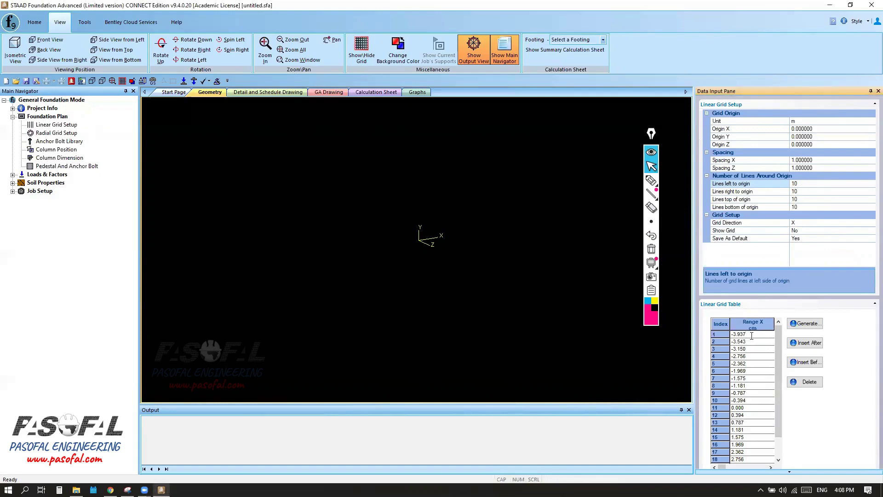
left_click(651, 180)
mouse_move(707, 319)
left_mouse_down()
mouse_move(782, 317)
mouse_move(781, 467)
mouse_move(715, 472)
mouse_move(710, 371)
mouse_move(730, 323)
left_mouse_up()
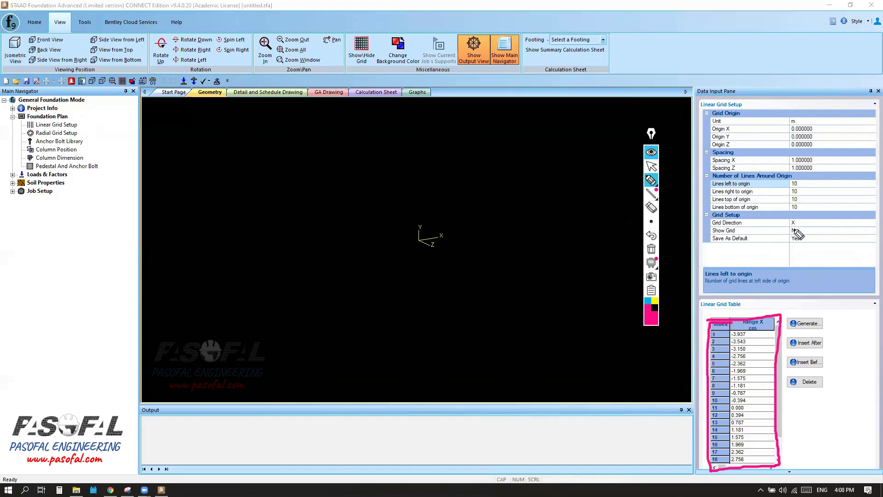
left_click(651, 249)
left_click(651, 166)
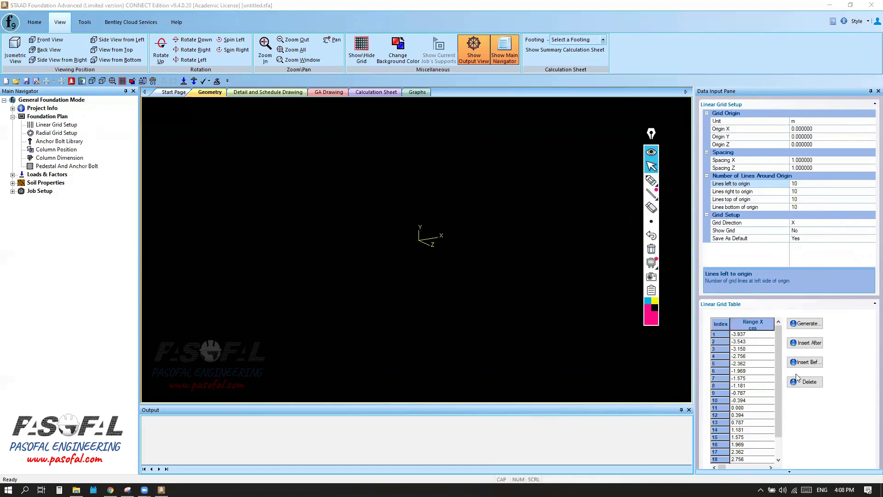
Generate the linear grid table from the current setup and check its X ranges against the spacing values
left_click(812, 324)
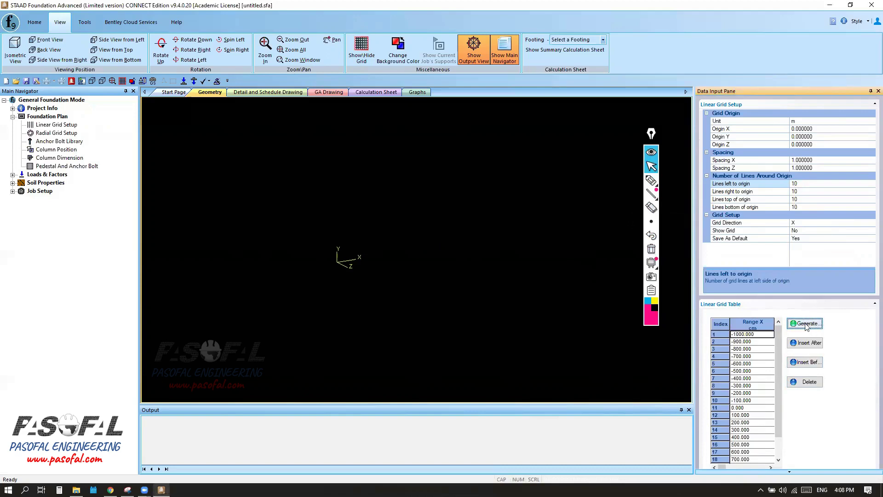
left_click(820, 162)
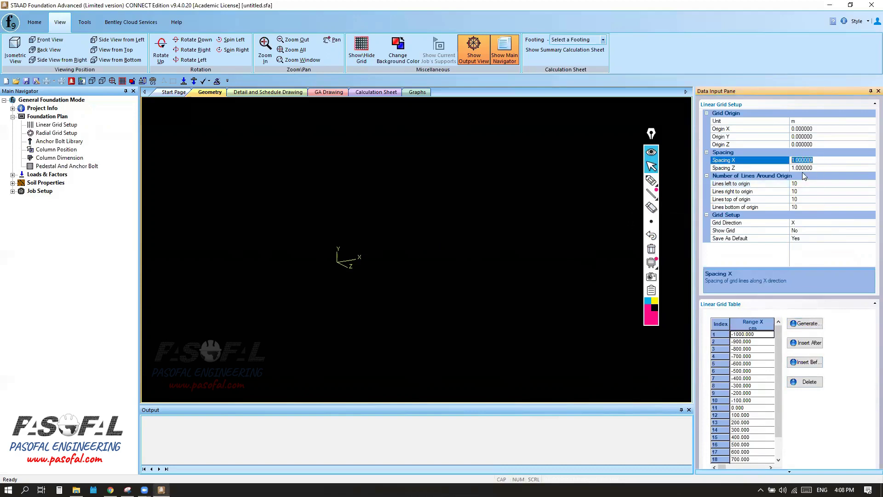
left_click(802, 167)
left_click(791, 160)
left_click(792, 166)
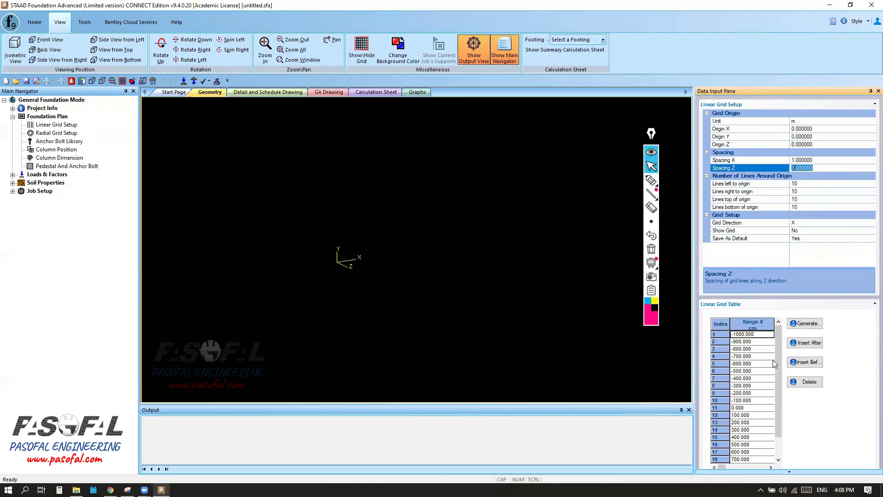
left_click_drag(779, 337, 783, 400)
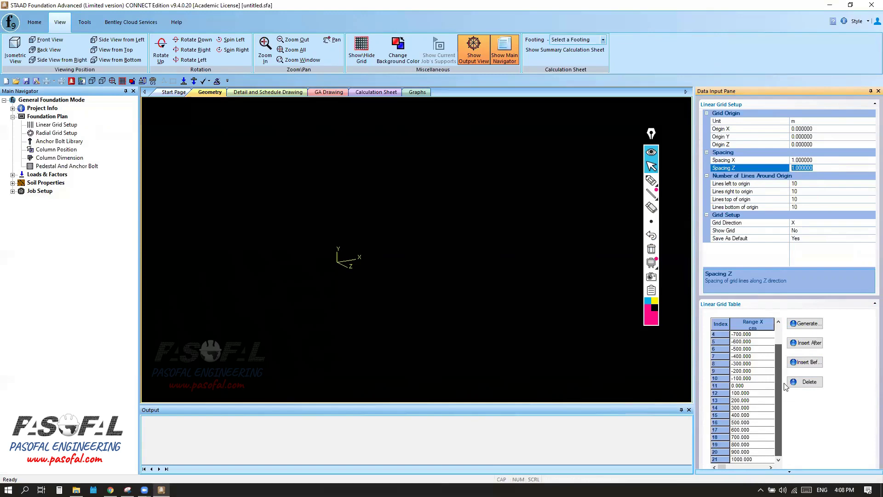
scroll(775, 388, "up", 1)
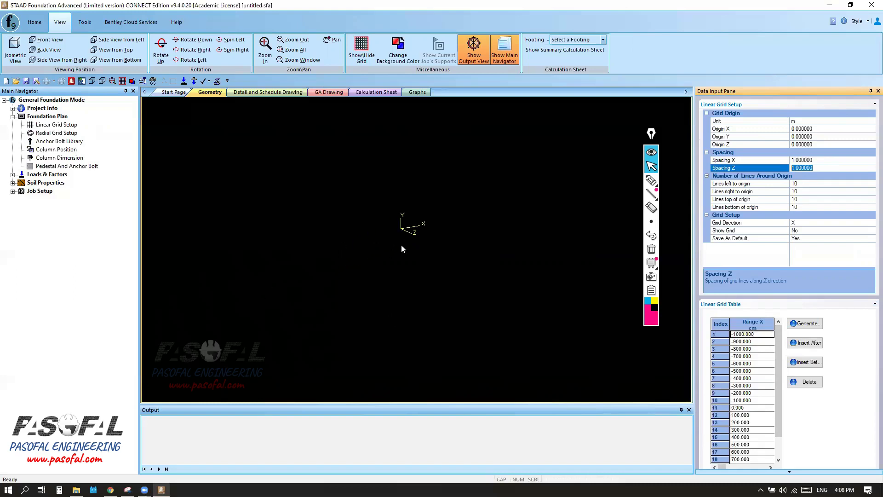
scroll(439, 226, "up", 2)
Annotate the Show/Hide Grid command with a box and an arrow, then return to the normal cursor
left_click(651, 180)
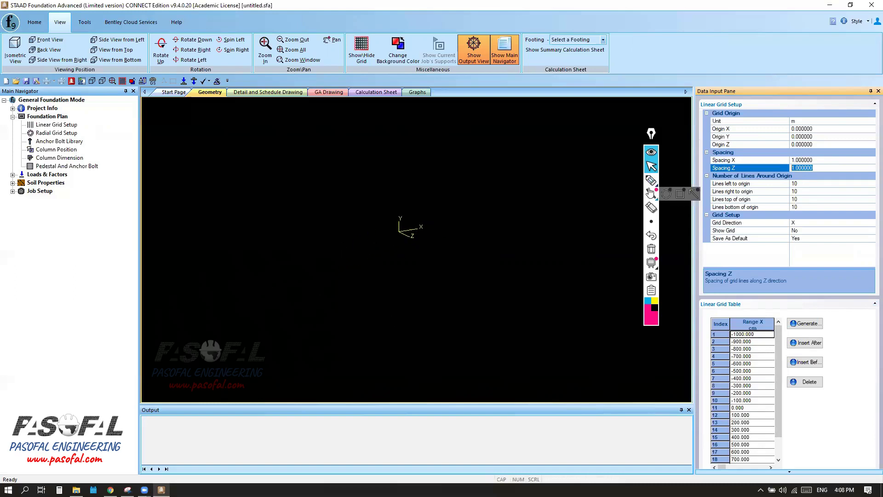
mouse_move(380, 33)
left_mouse_down()
mouse_move(378, 69)
mouse_move(343, 55)
mouse_move(377, 31)
left_mouse_up()
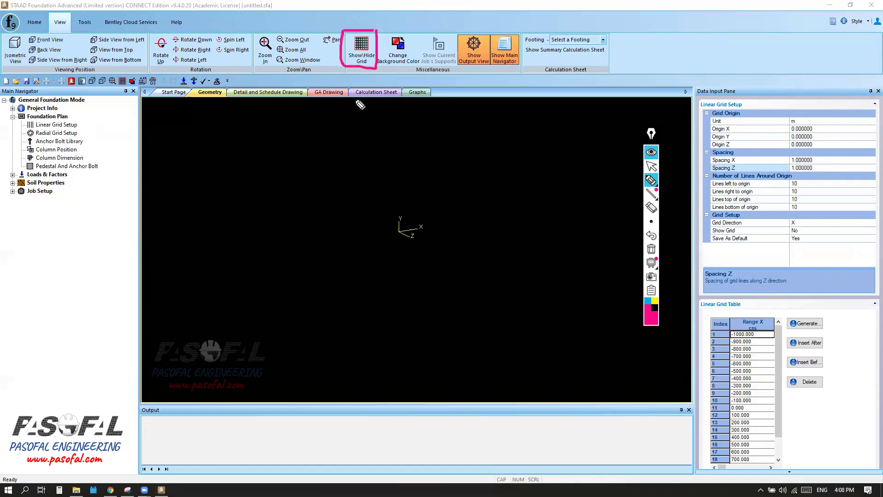
left_click_drag(342, 63, 292, 92)
mouse_move(340, 77)
left_mouse_down()
mouse_move(342, 64)
mouse_move(312, 58)
left_mouse_up()
left_click(651, 166)
Show the generated grid in the geometry view
left_click(362, 46)
scroll(395, 260, "down", 5)
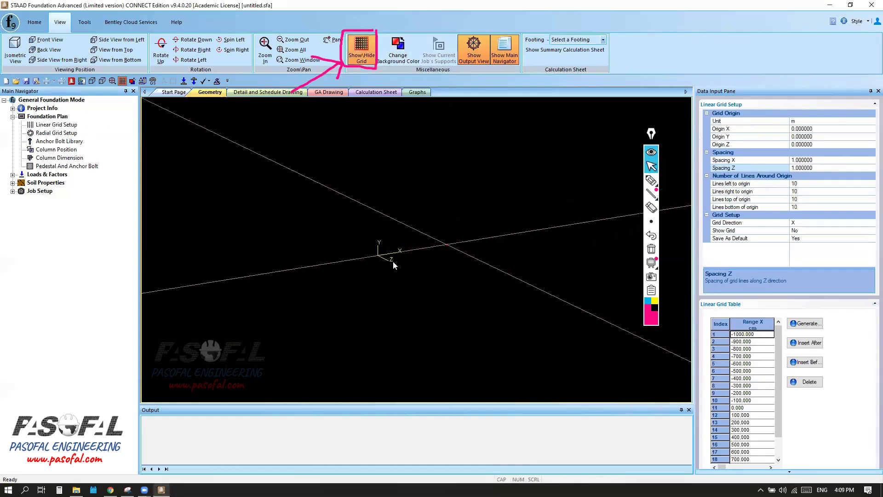
scroll(421, 282, "up", 4)
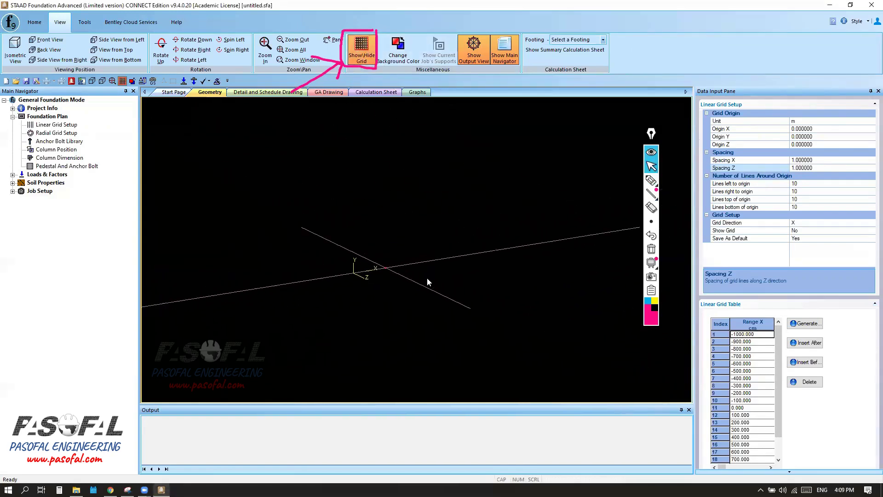
Examine the displayed grid lines around the origin in the geometry view from near and far
scroll(330, 253, "up", 2)
scroll(319, 251, "up", 3)
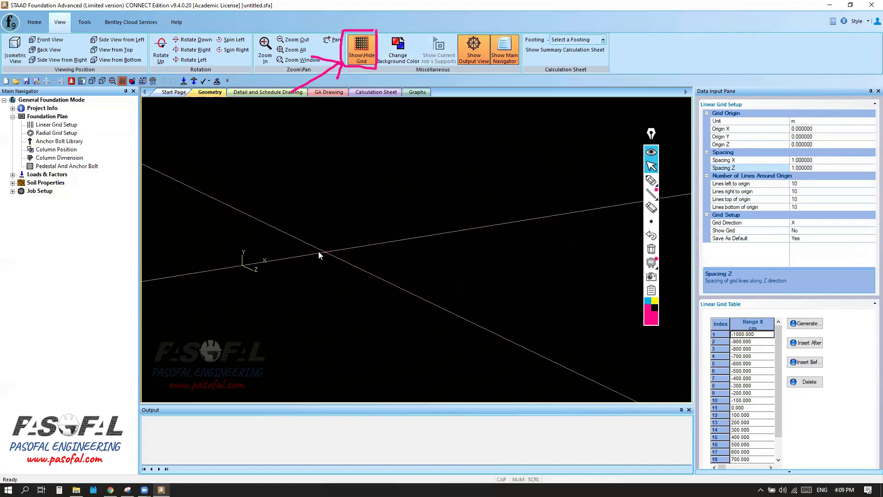
scroll(439, 252, "down", 5)
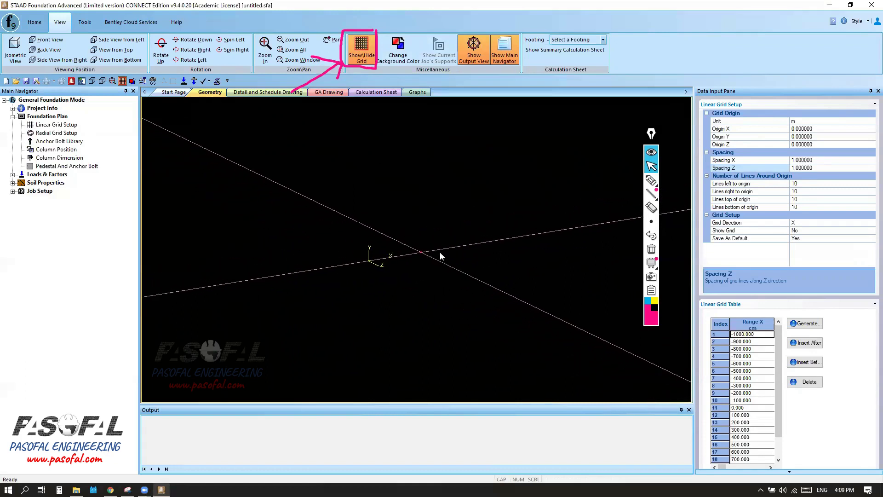
scroll(440, 255, "down", 5)
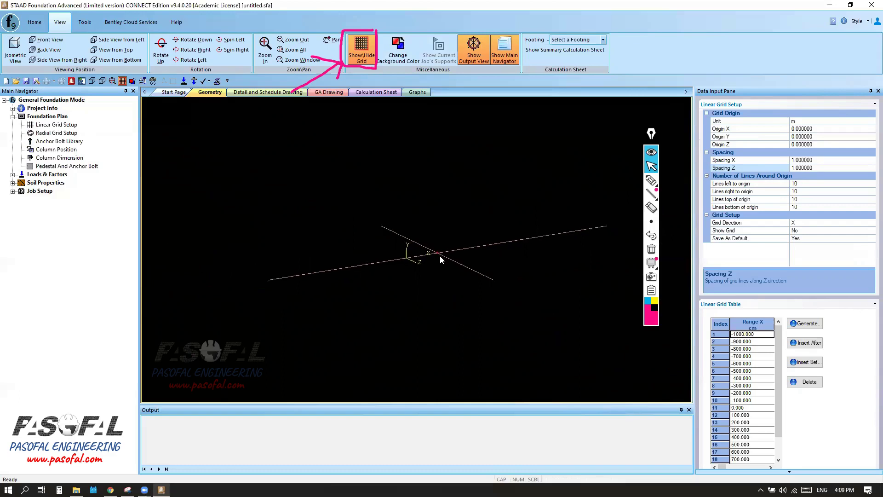
scroll(441, 268, "down", 5)
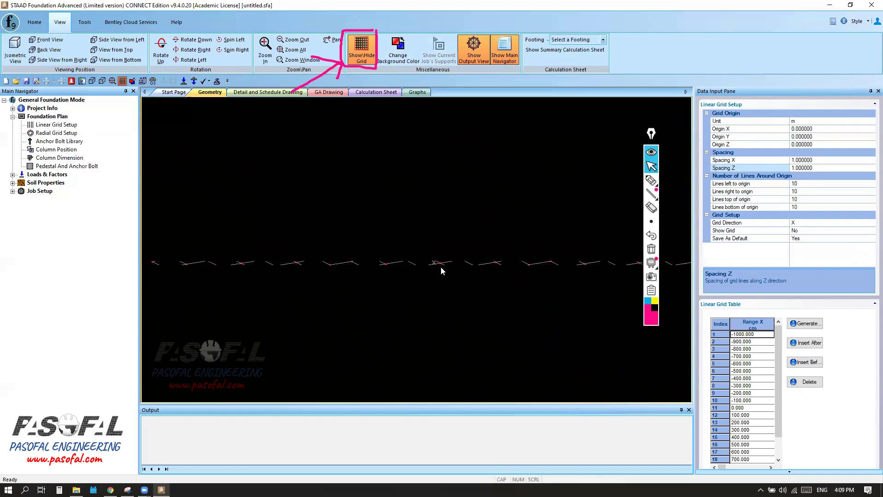
scroll(440, 267, "up", 3)
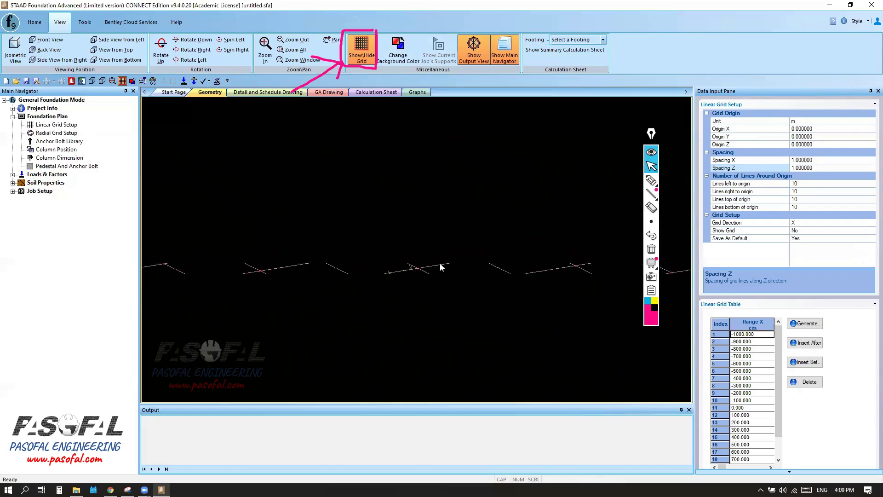
scroll(440, 266, "down", 4)
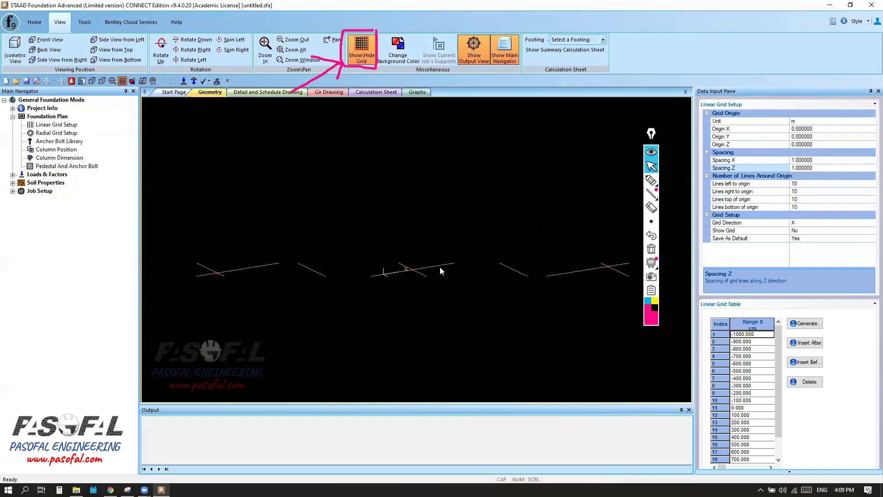
Review the Spacing X setting and the X range entries, and display the grid again
left_click(824, 161)
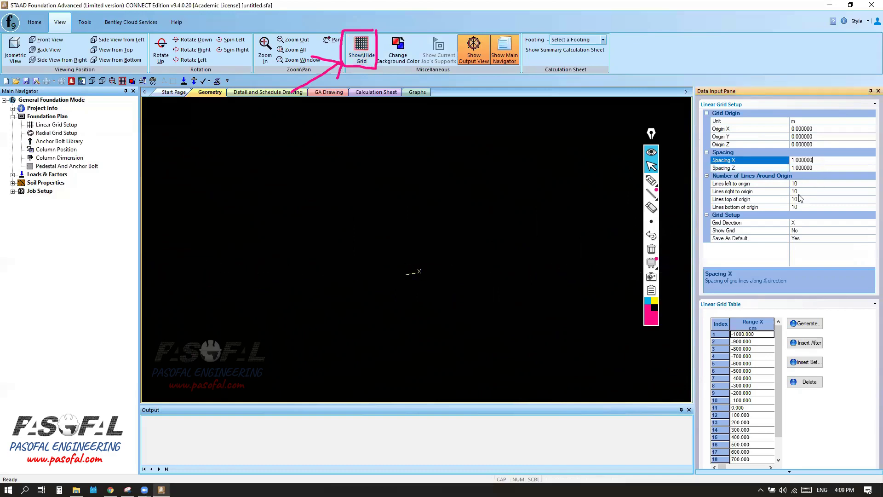
left_click(747, 337)
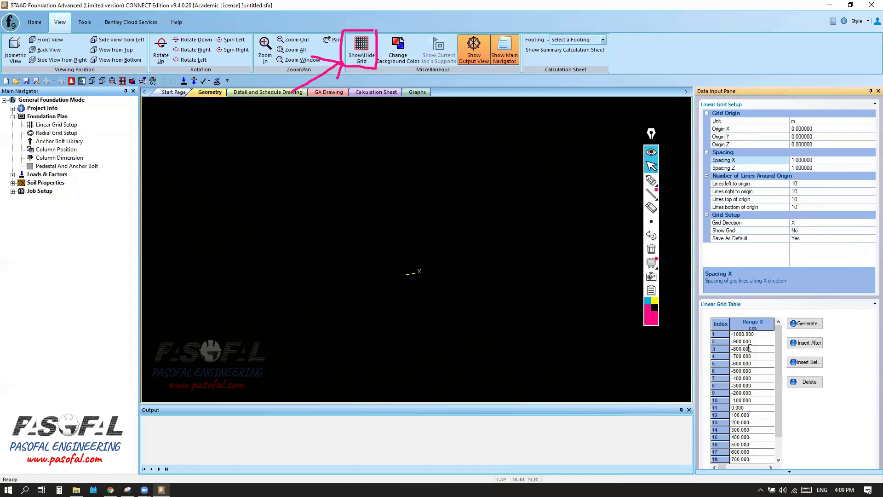
left_click(751, 364)
left_click(362, 49)
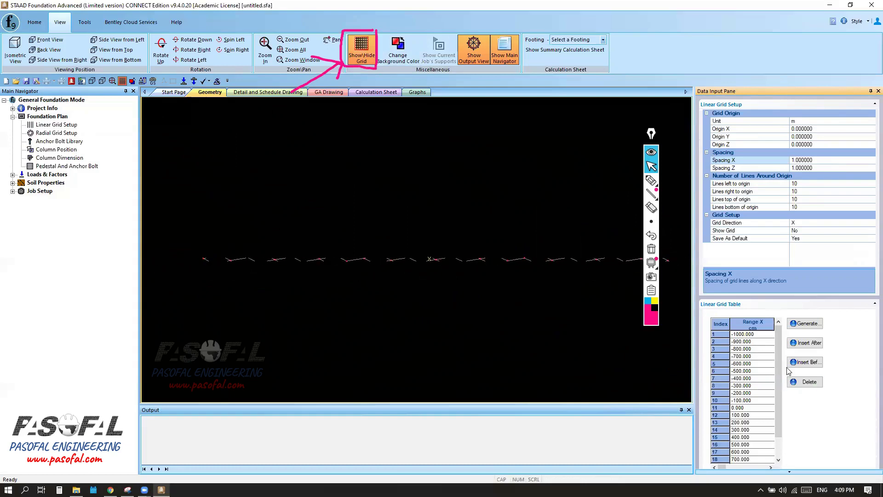
Delete all linear grid table rows that follow the -800 cm entry, keeping only the first three
left_click_drag(779, 352, 778, 410)
left_click(746, 459)
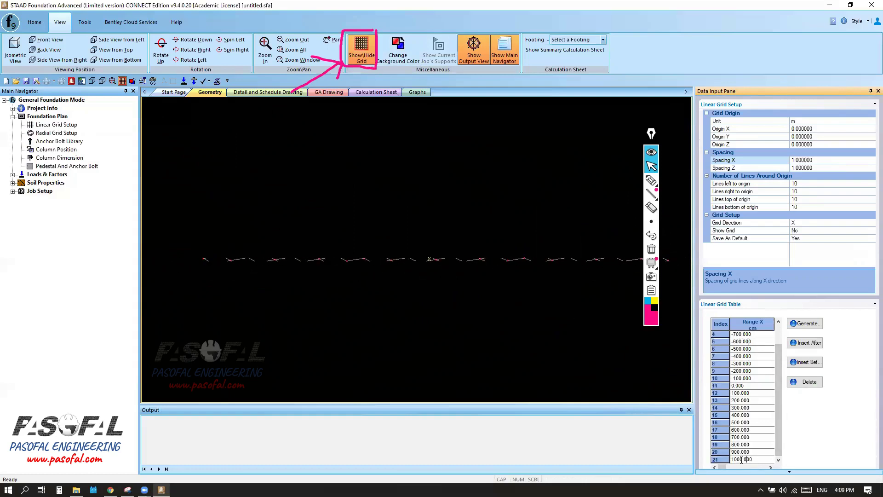
left_click(808, 383)
left_click(808, 382)
left_click(807, 382)
left_click(807, 382)
left_click(808, 382)
left_click(807, 382)
left_click(807, 382)
left_click(807, 383)
scroll(516, 263, "up", 5)
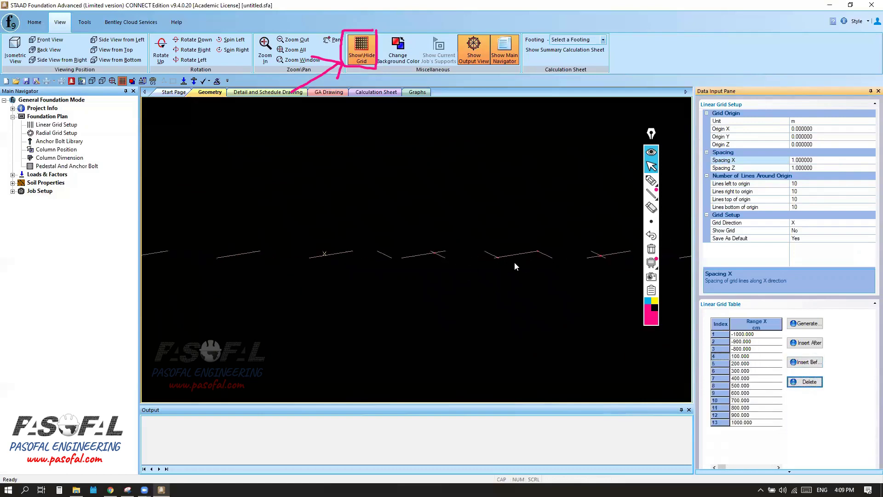
left_click(805, 382)
left_click(805, 383)
left_click(805, 382)
left_click(805, 382)
left_click(805, 382)
scroll(438, 230, "down", 4)
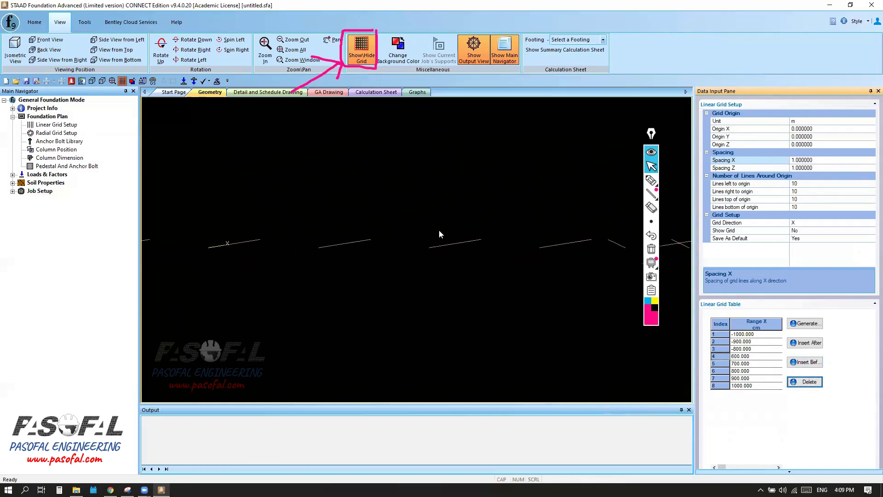
left_click(804, 383)
left_click(805, 383)
left_click(804, 383)
left_click(804, 383)
left_click(805, 383)
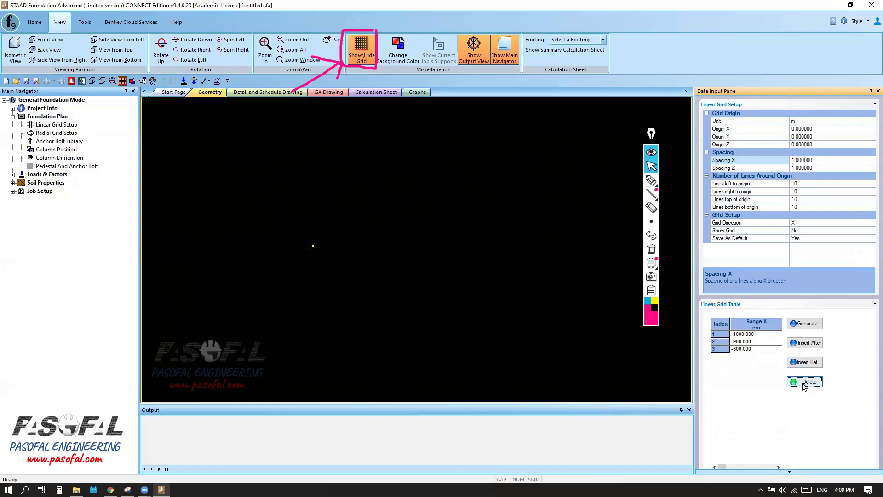
Insert two additional X range rows after the -800 cm entry in the linear grid table
scroll(294, 248, "up", 5)
left_click(753, 349)
left_click(803, 343)
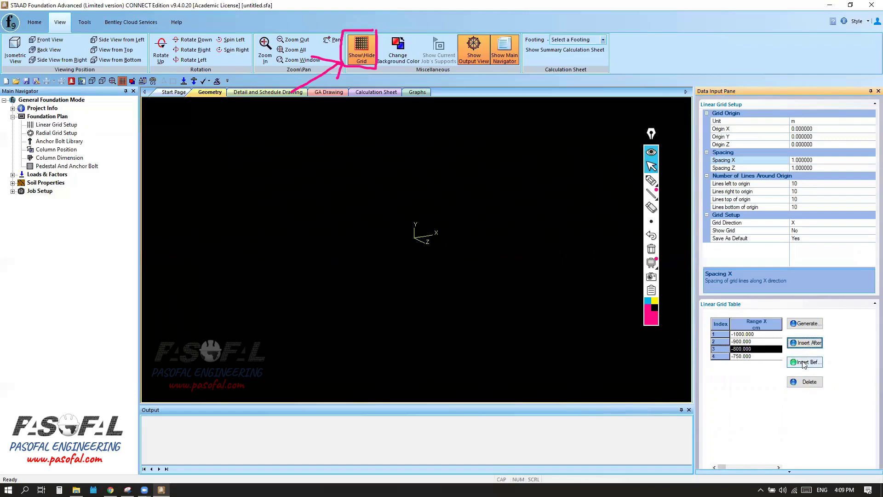
left_click(804, 343)
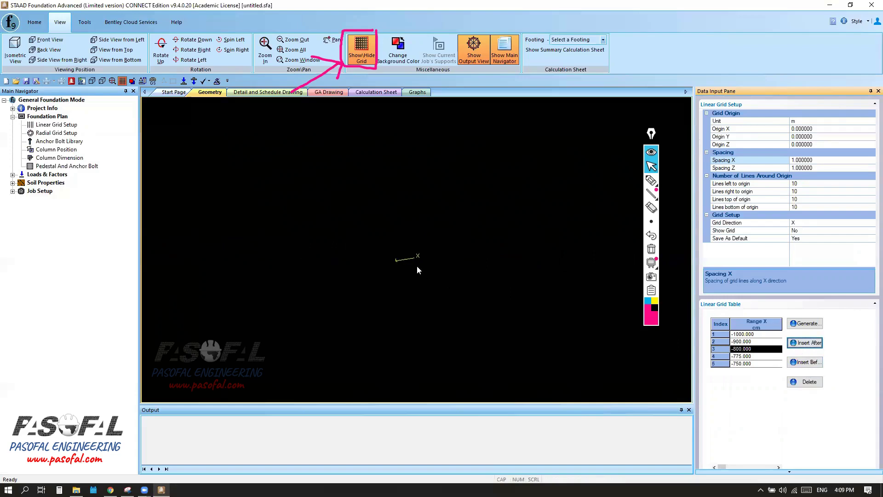
Compare the inserted X range entries with the first three rows of the linear grid table
scroll(417, 265, "down", 2)
left_click(750, 357)
left_click(750, 362)
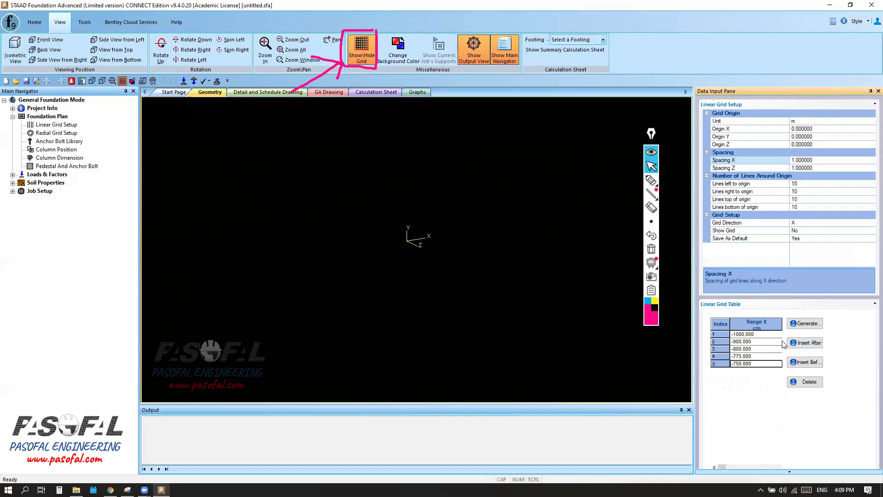
left_click(748, 335)
mouse_move(744, 338)
left_mouse_down()
mouse_move(732, 338)
mouse_move(759, 344)
mouse_move(739, 350)
left_mouse_up()
left_click(754, 342)
left_click(758, 350)
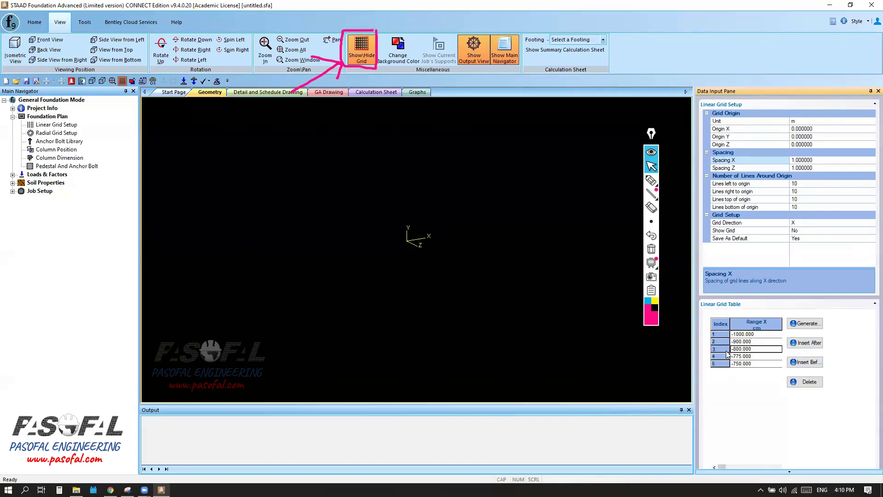
left_click(757, 356)
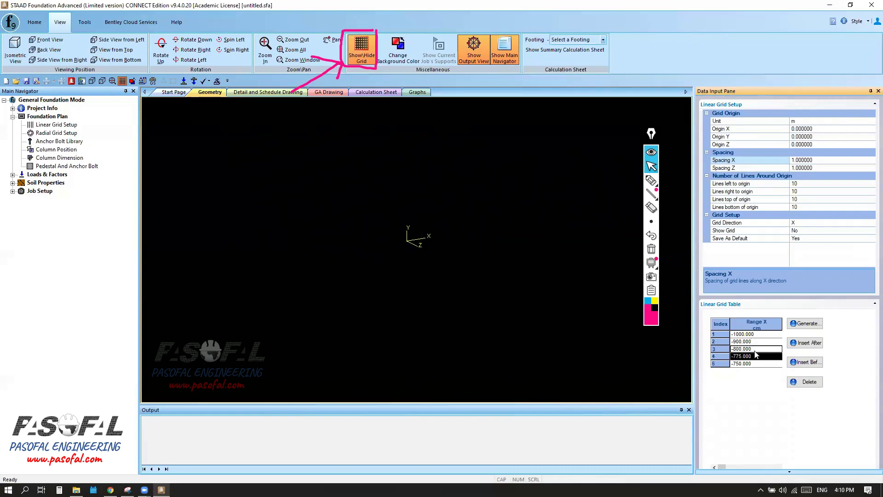
Regenerate the full linear grid table from the setup values and show the grid in the geometry view
left_click(804, 325)
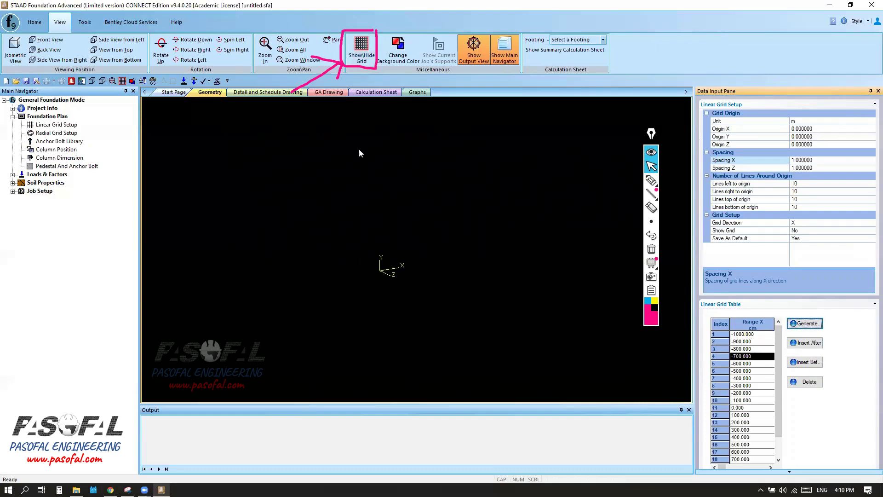
left_click(362, 53)
scroll(433, 212, "down", 15)
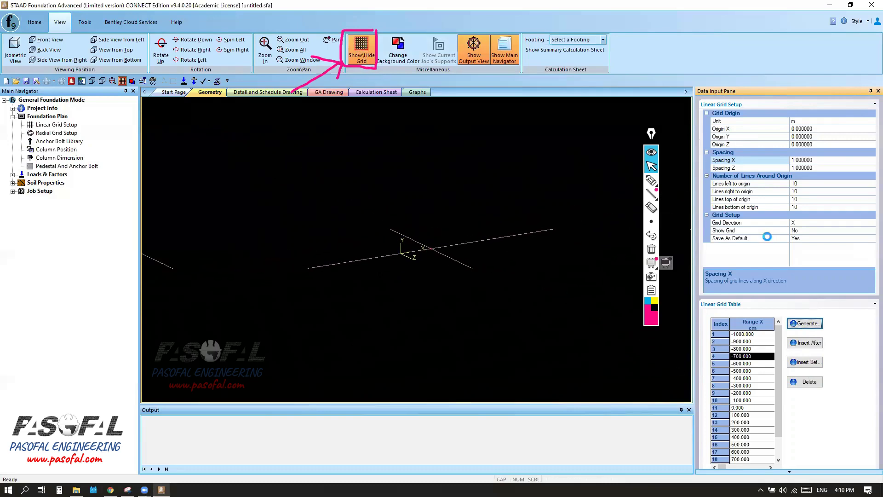
scroll(416, 274, "down", 5)
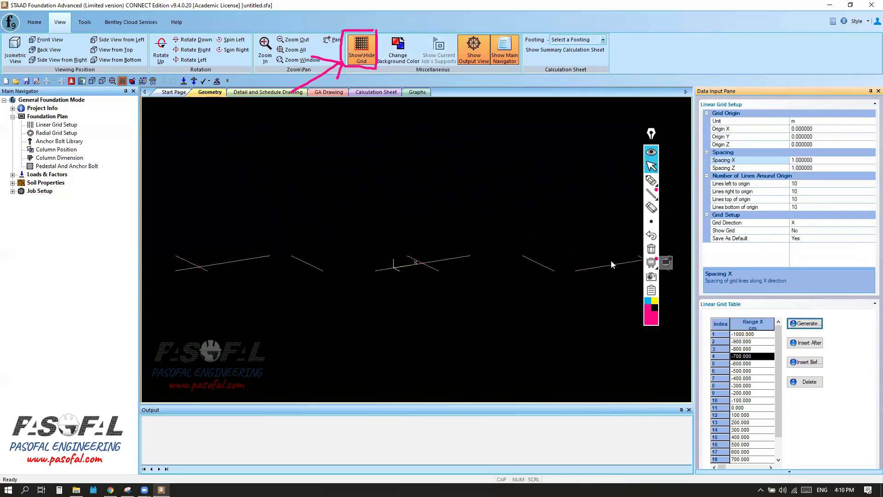
Clear the screen annotations around Show/Hide Grid, hide the grid, and leave the annotation toolbar collapsed
left_click(651, 249)
left_click(651, 180)
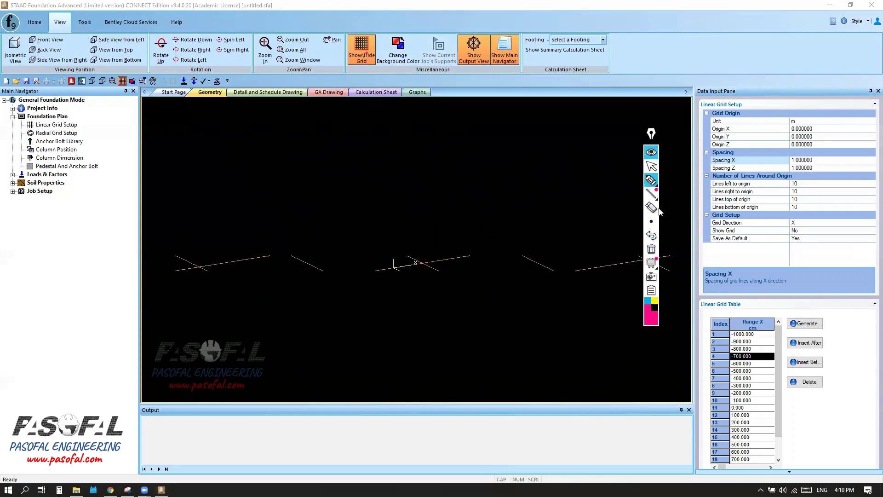
left_click(652, 167)
left_click(650, 158)
left_click(362, 50)
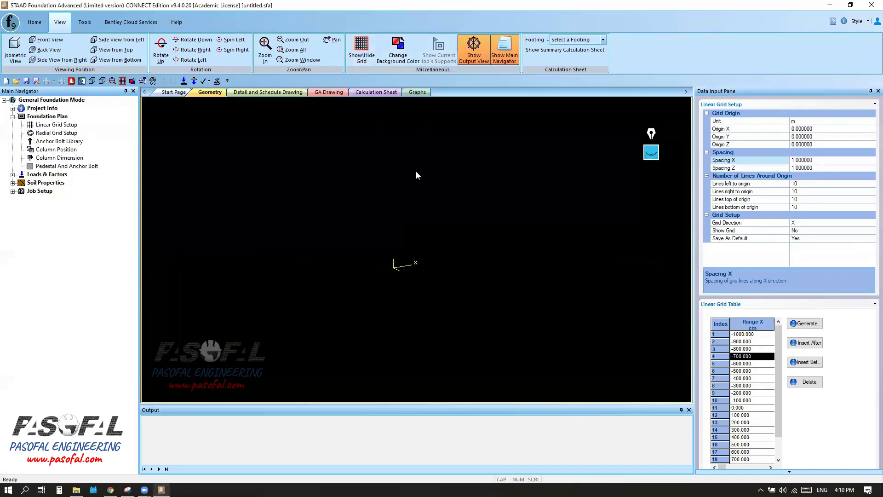
left_click(650, 155)
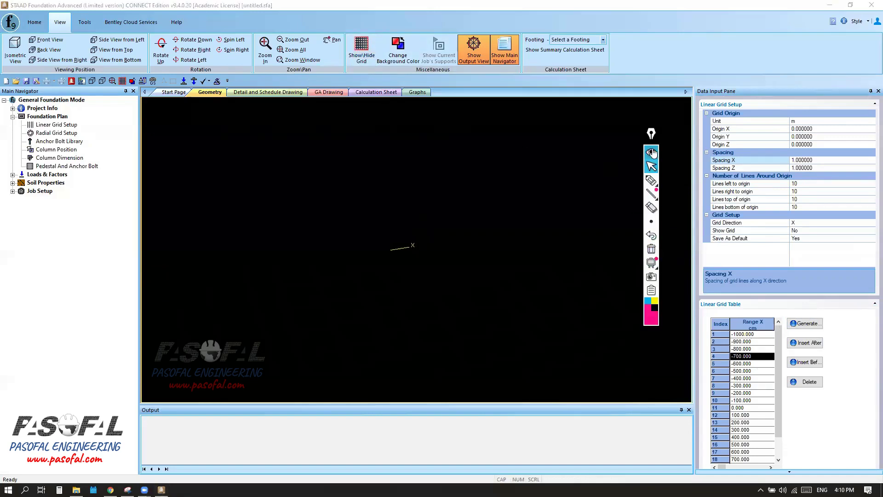
left_click(652, 153)
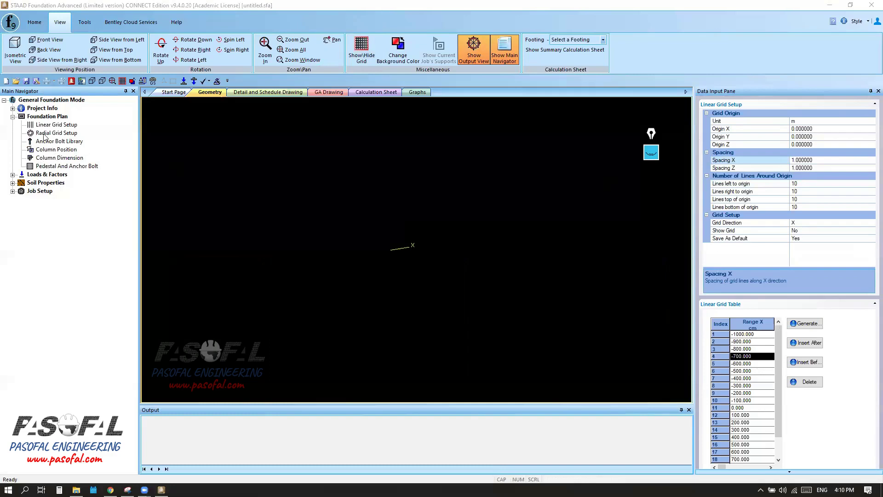
Open the Column Position table and mark the axes origin in the geometry view with the pen
left_click(51, 150)
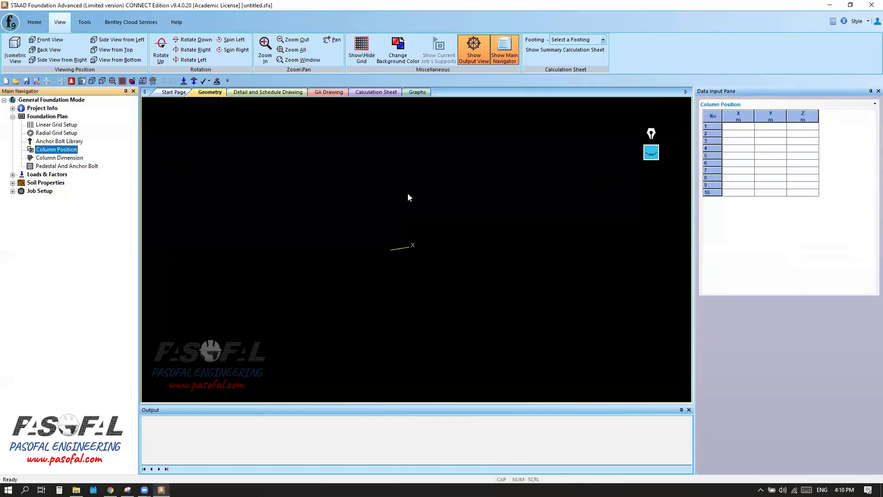
left_click(734, 129)
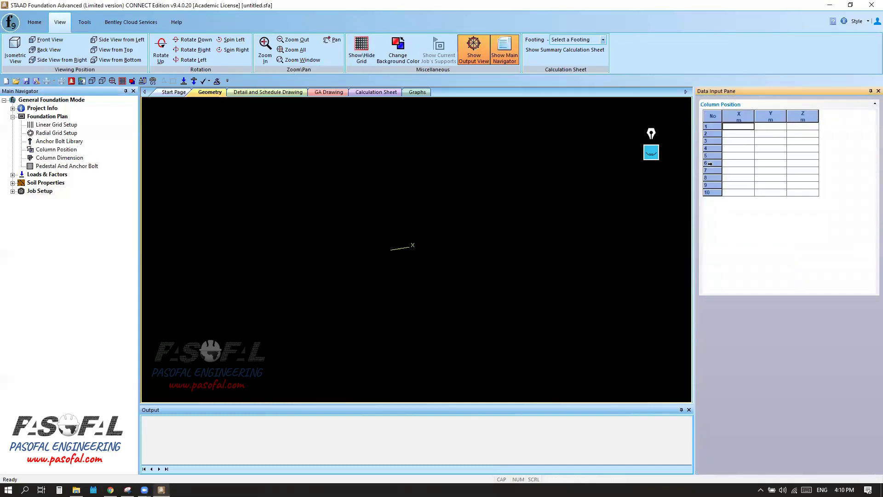
middle_click_drag(455, 231, 390, 263)
left_click(651, 152)
left_click(651, 179)
mouse_move(388, 280)
left_mouse_down()
mouse_move(378, 276)
mouse_move(388, 273)
left_mouse_up()
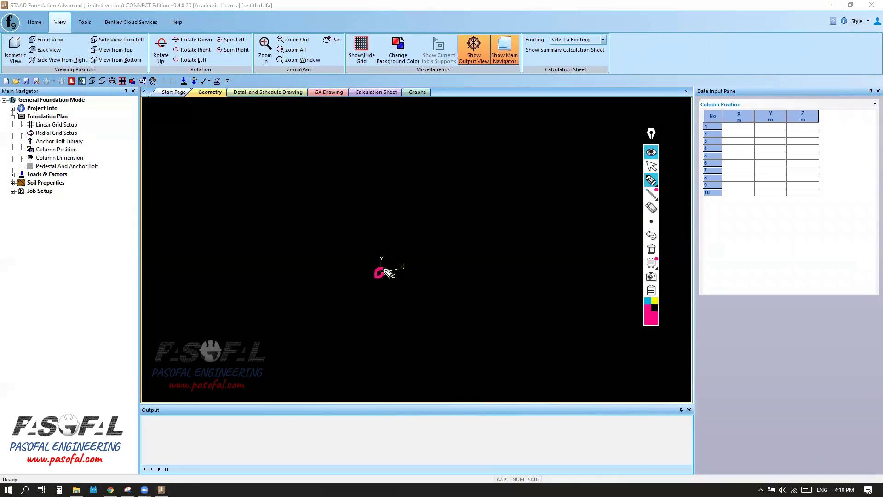
left_click(651, 165)
Place column 1 at the origin by entering X 0, Y 0 and Z 0 in the first row
left_click(754, 144)
type("0")
key("Tab")
type("0")
key("Tab")
type("0")
left_click(802, 133)
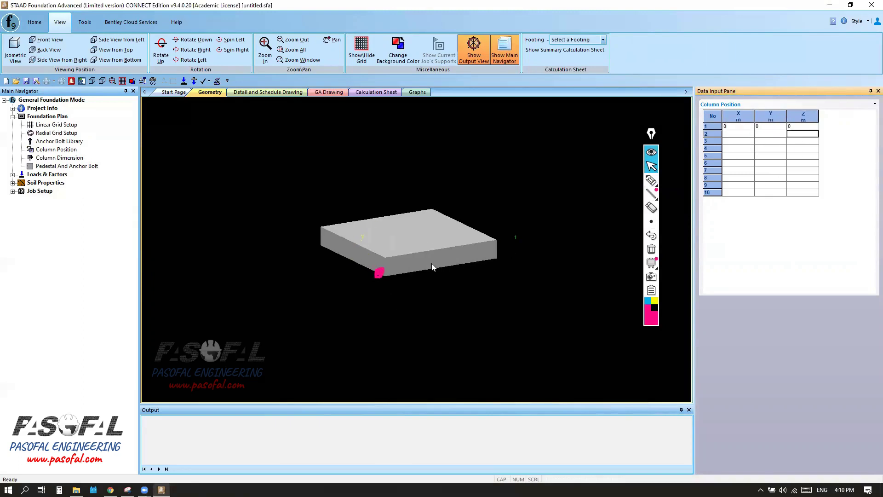
Inspect the column block at the origin and erase the pen mark beside it
scroll(412, 253, "down", 2)
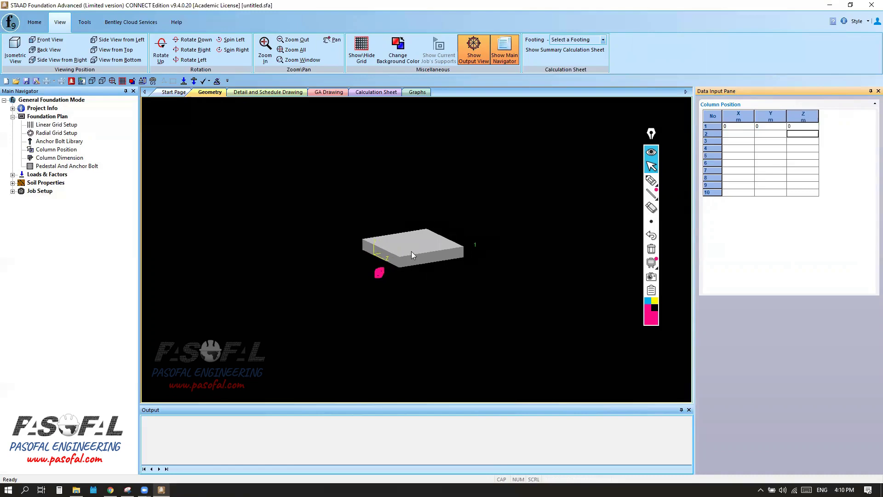
scroll(412, 252, "up", 3)
scroll(437, 283, "down", 1)
scroll(437, 282, "up", 1)
scroll(437, 277, "down", 1)
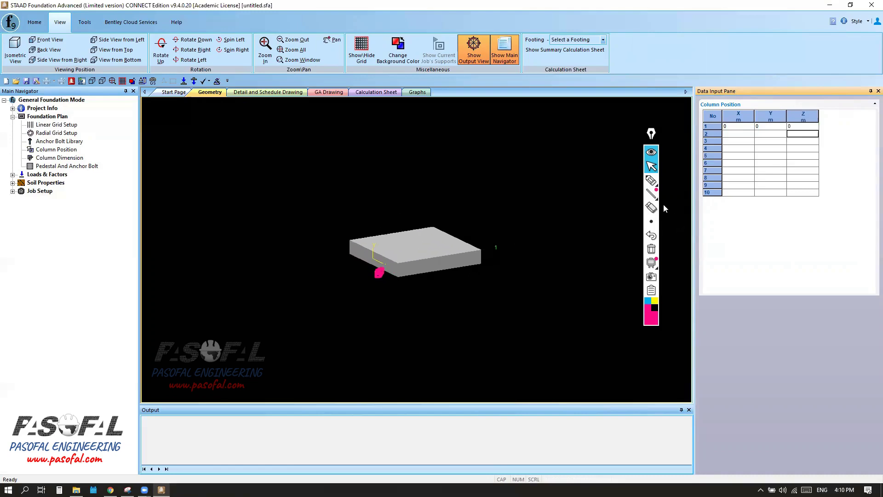
mouse_move(651, 193)
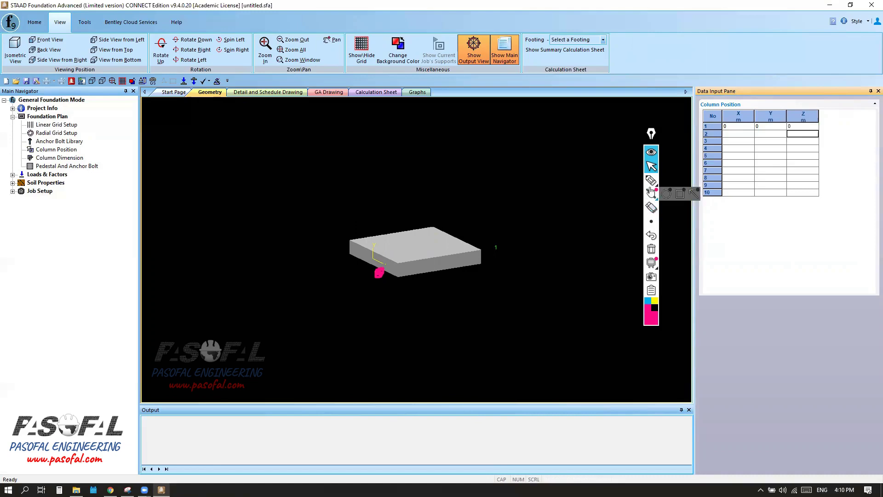
left_click(652, 248)
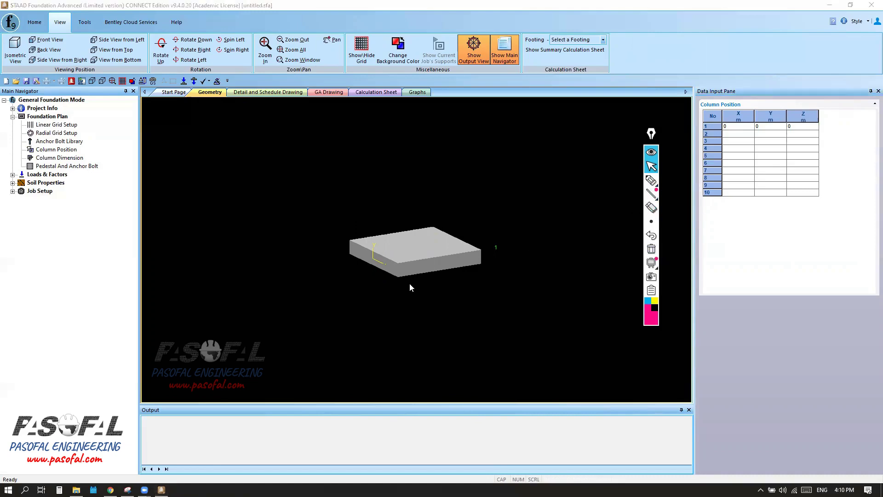
Draw pen arrows labelled X and Z from the axes origin and sketch a second column block beyond the Z arrow
scroll(409, 283, "down", 2)
scroll(418, 261, "up", 3)
scroll(366, 261, "down", 1)
scroll(384, 251, "down", 1)
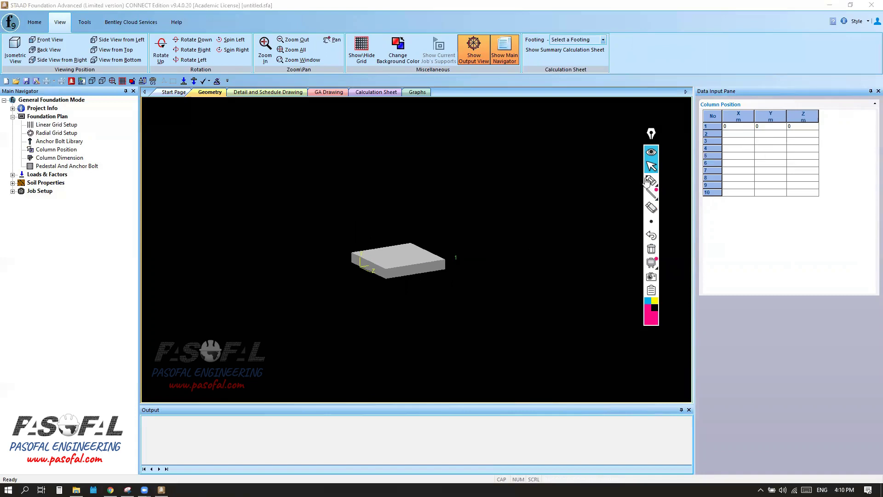
mouse_move(652, 180)
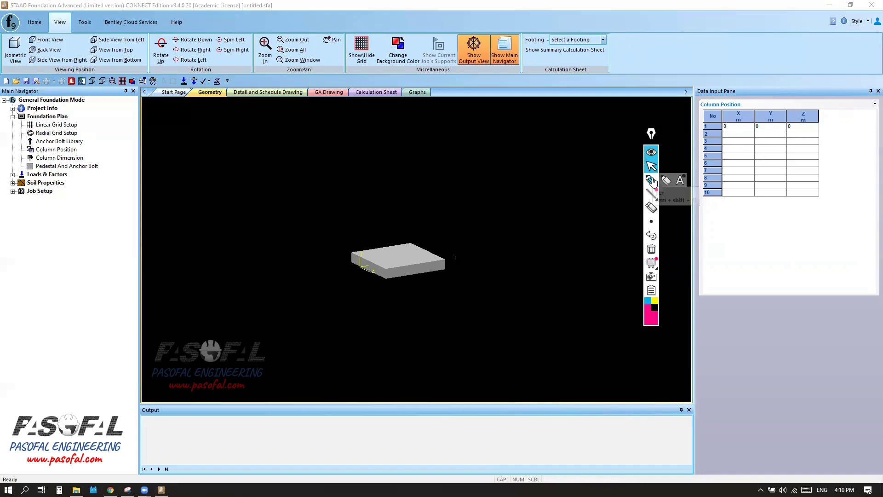
scroll(392, 256, "up", 1)
left_click(651, 180)
mouse_move(367, 272)
left_mouse_down()
mouse_move(449, 337)
mouse_move(426, 336)
mouse_move(457, 375)
mouse_move(486, 368)
left_mouse_up()
mouse_move(363, 267)
left_mouse_down()
mouse_move(509, 227)
mouse_move(498, 247)
left_mouse_up()
mouse_move(532, 213)
left_mouse_down()
mouse_move(522, 241)
mouse_move(540, 233)
left_mouse_up()
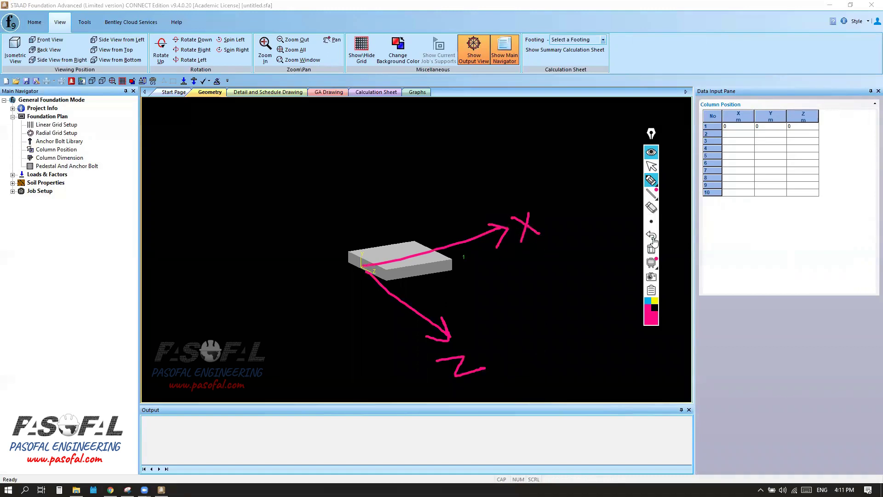
left_click(550, 353)
mouse_move(549, 352)
left_mouse_down()
mouse_move(523, 390)
mouse_move(589, 367)
mouse_move(565, 349)
mouse_move(539, 354)
left_mouse_up()
Place column 2 by entering X 0, Y 0 and Z 6 in the second row of the Column Position table
left_click(652, 166)
left_click(734, 135)
type("0")
left_click(774, 135)
type("0")
left_click(802, 135)
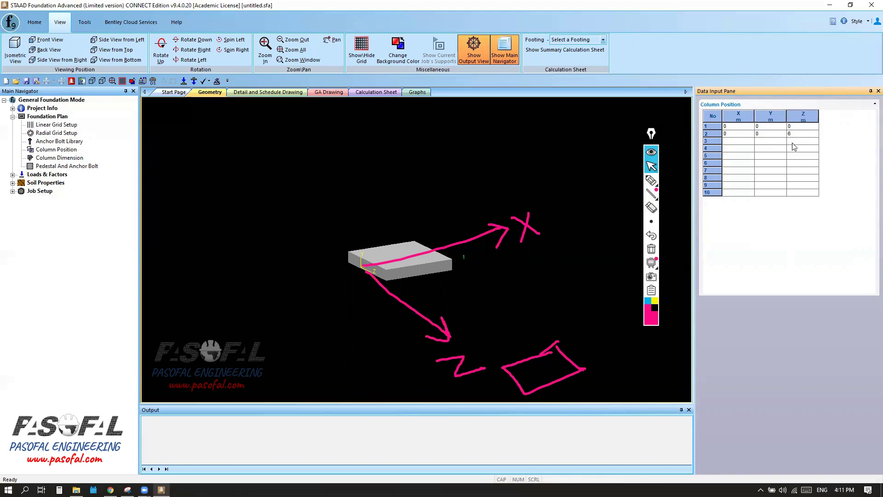
left_click(793, 142)
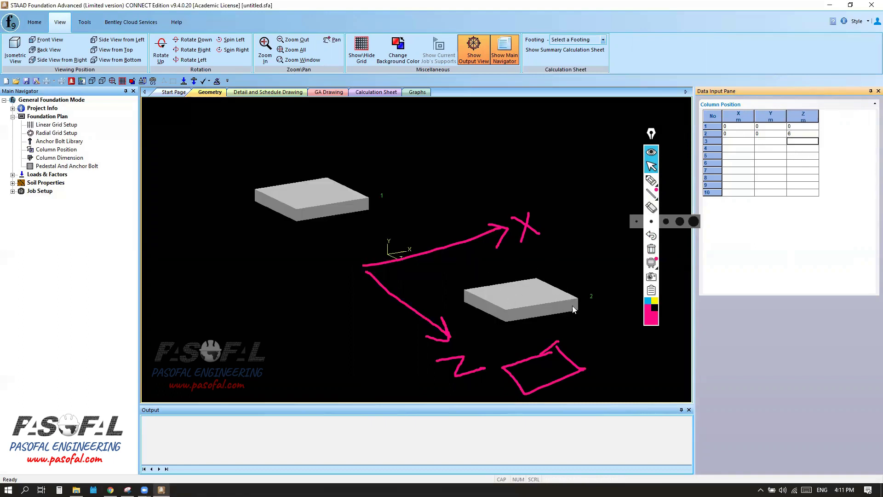
Clear the pen marks from the geometry view, collapse the annotation toolbar and inspect columns 1 and 2
mouse_move(533, 301)
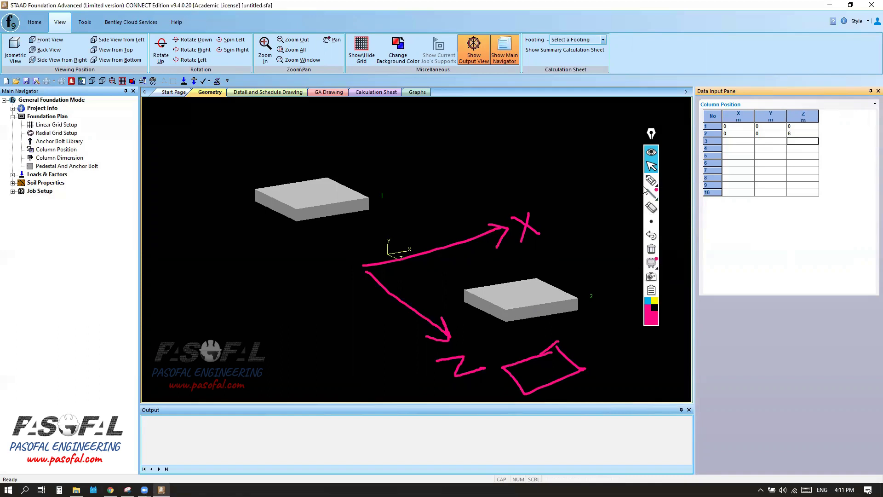
left_click(651, 249)
left_click(652, 169)
scroll(510, 264, "down", 3)
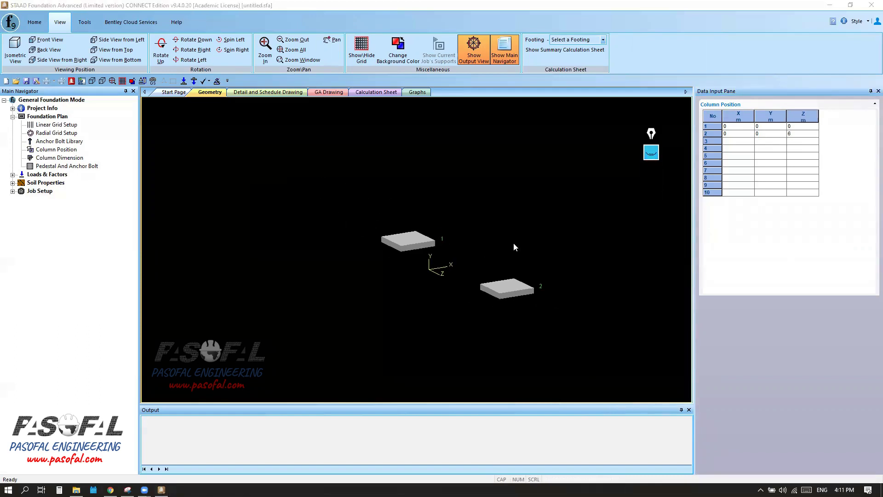
scroll(515, 247, "up", 3)
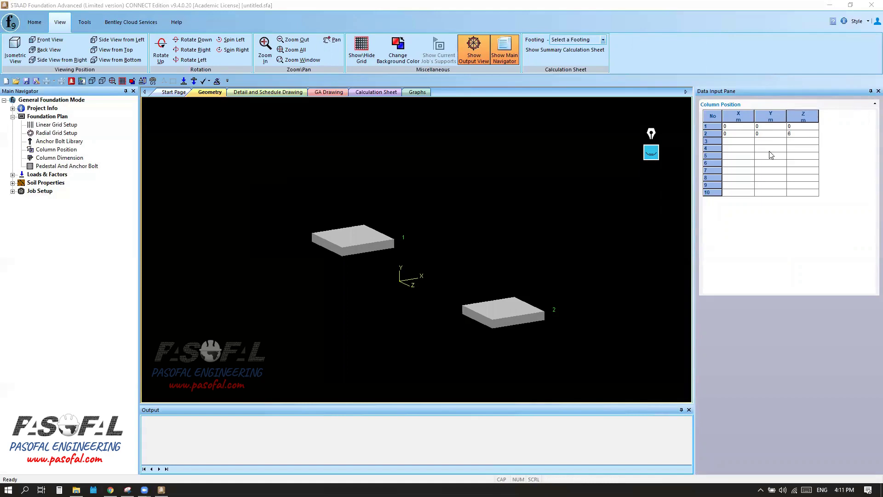
scroll(469, 258, "down", 2)
scroll(469, 258, "up", 3)
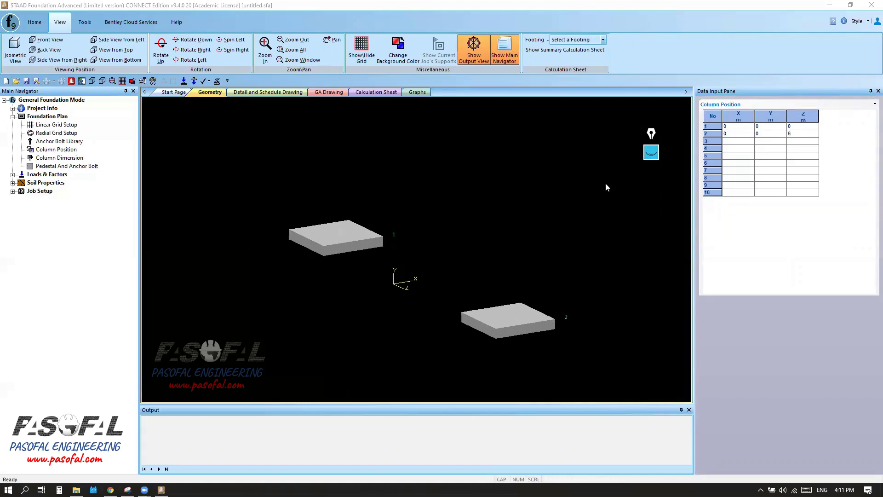
Sketch the two remaining column blocks with the pen opposite columns 1 and 2, and clear the sketches
mouse_move(656, 155)
mouse_move(652, 183)
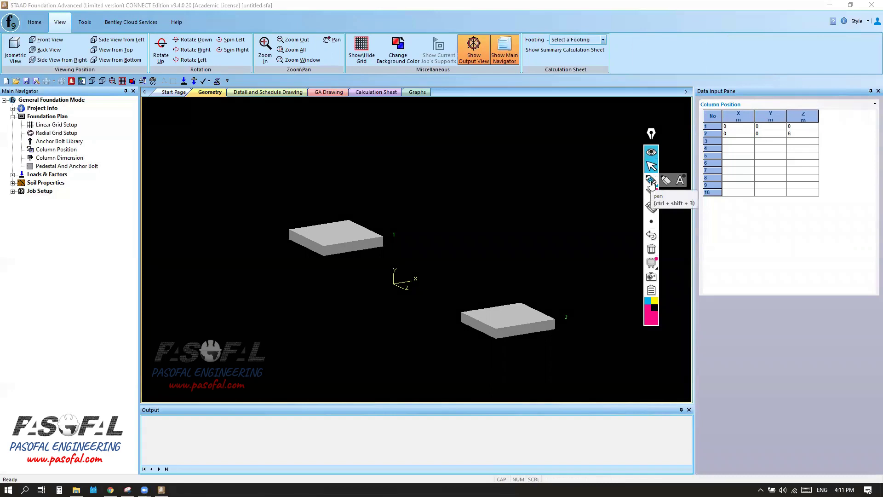
left_click(652, 183)
mouse_move(522, 173)
left_mouse_down()
mouse_move(479, 210)
mouse_move(562, 198)
mouse_move(521, 173)
left_mouse_up()
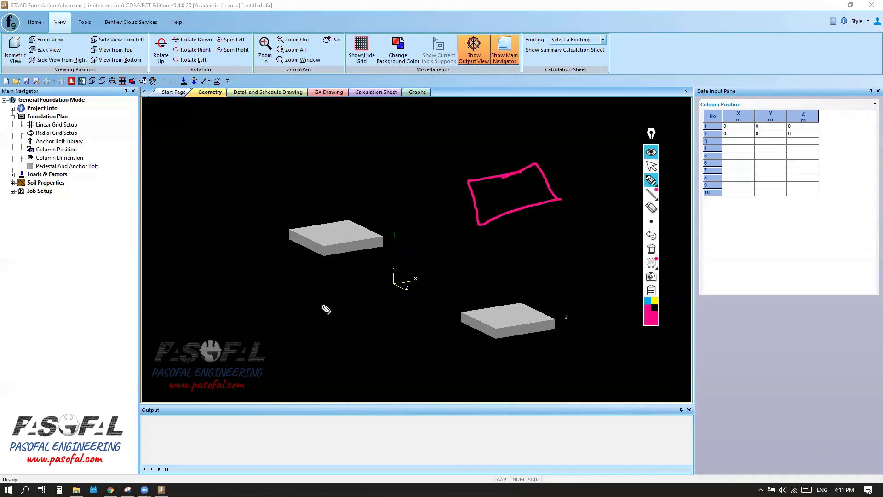
mouse_move(631, 252)
left_mouse_down()
mouse_move(596, 290)
mouse_move(633, 251)
left_mouse_up()
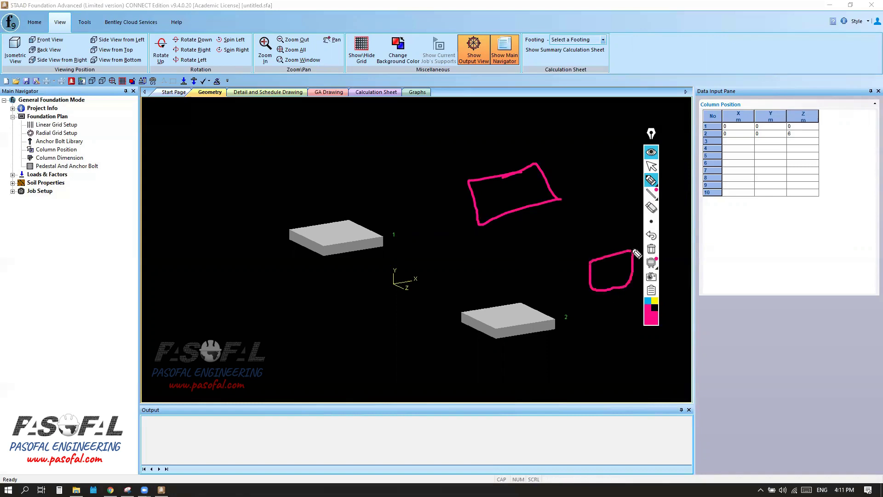
left_click(652, 251)
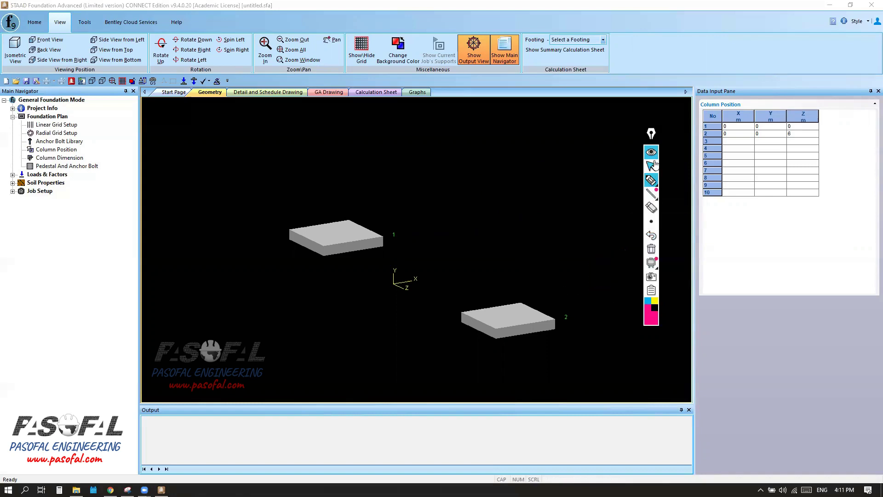
Place column 3 by entering X 6, Y 0 and Z 0 in the third row
left_click(739, 142)
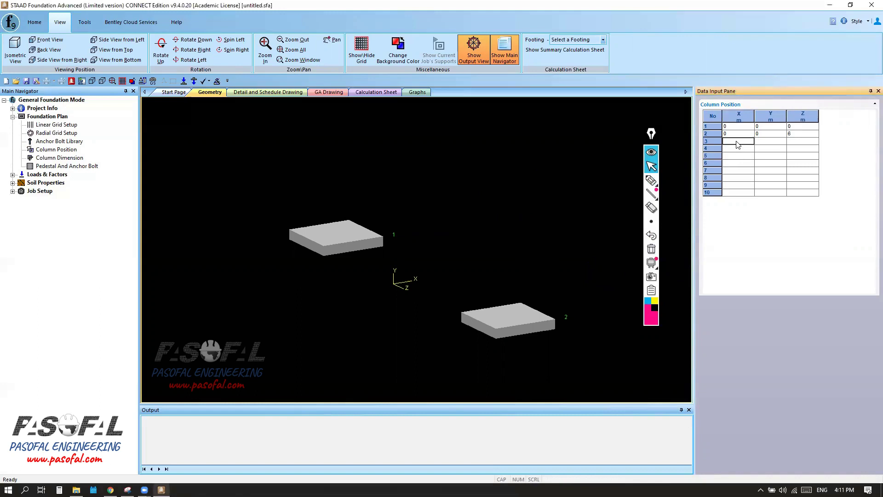
type("6")
left_click(769, 142)
type("0")
left_click(800, 143)
left_click(738, 149)
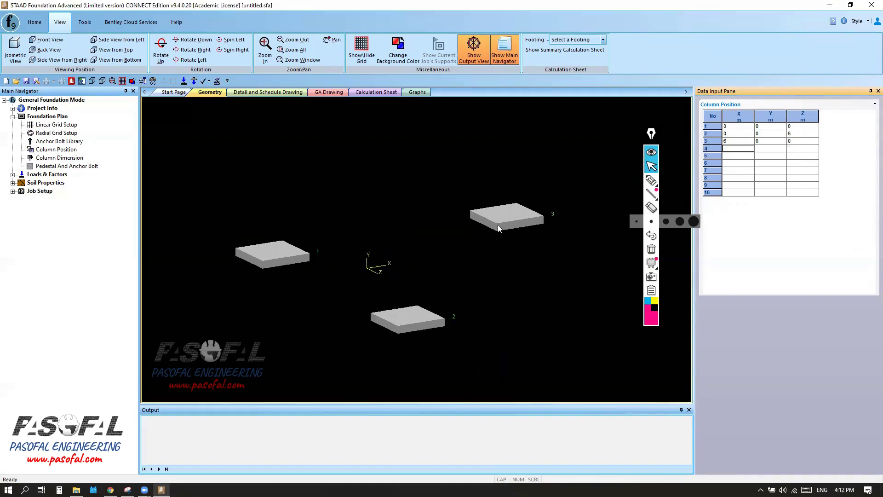
Place column 4 by entering X 4, Y 0 and Z 7 in the fourth row
scroll(498, 224, "down", 2)
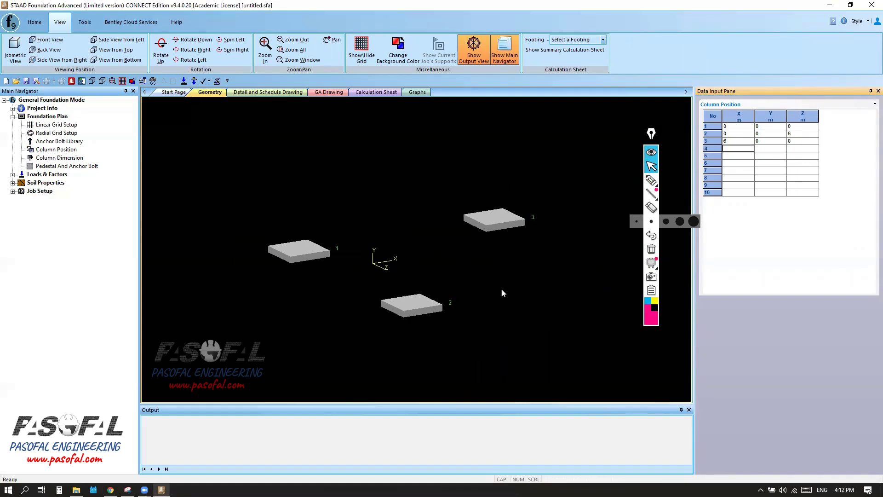
scroll(502, 293, "up", 2)
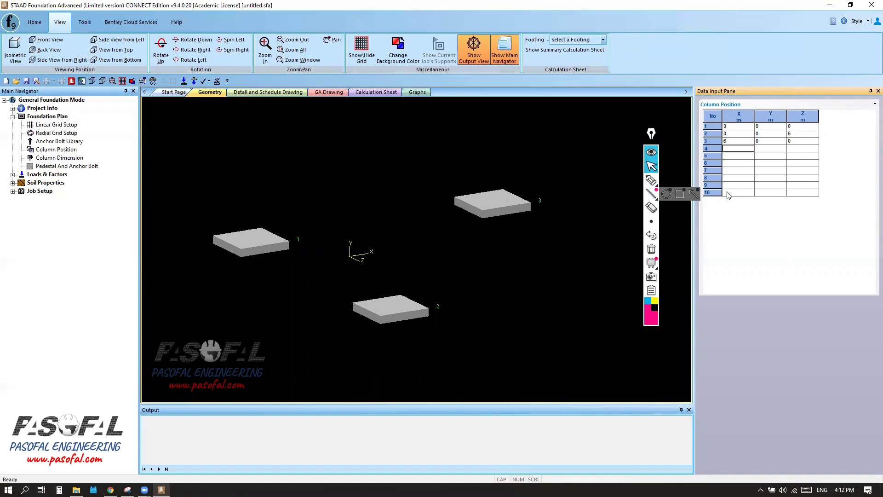
type("4")
left_click(766, 149)
type("0")
key("Tab")
type("7")
key("Tab")
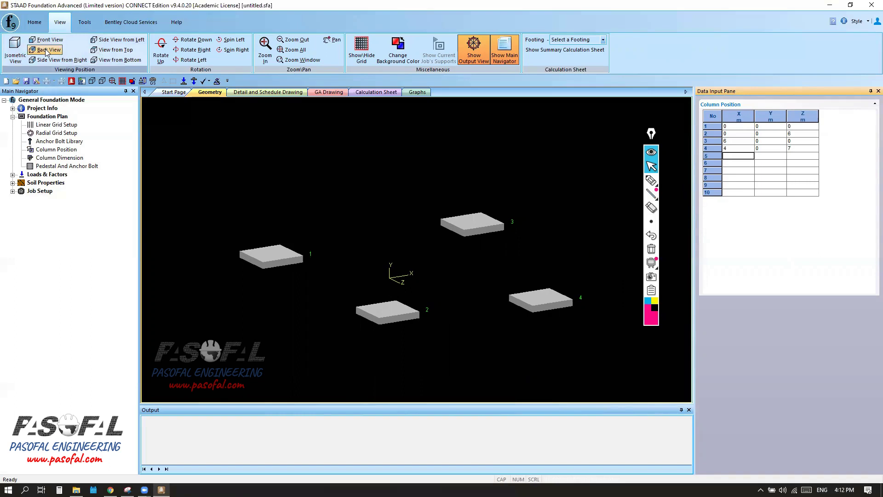
Switch the geometry to the top view and examine how the four columns are laid out
left_click(109, 51)
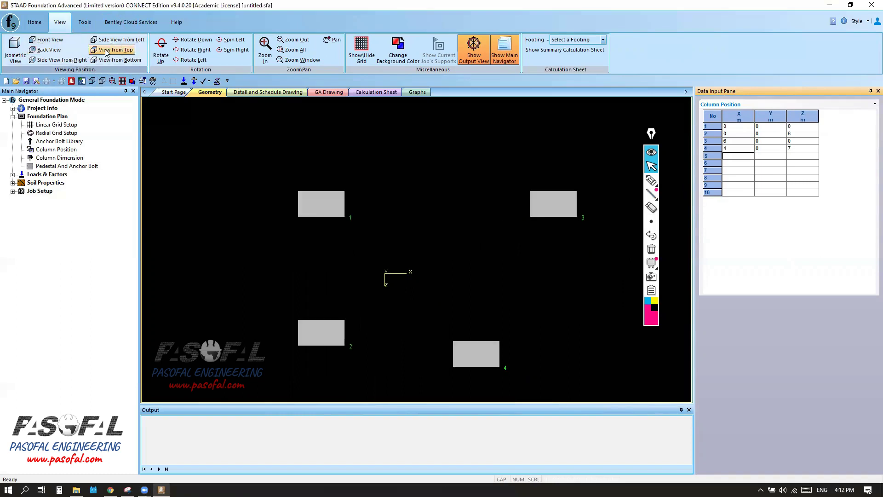
scroll(436, 223, "up", 1)
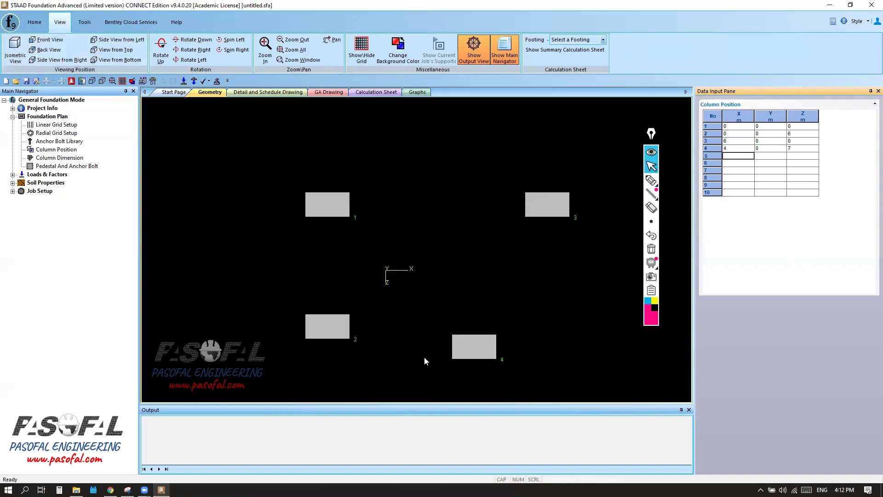
scroll(365, 253, "down", 1)
scroll(416, 256, "up", 2)
scroll(347, 257, "down", 2)
scroll(489, 336, "up", 2)
scroll(493, 339, "down", 1)
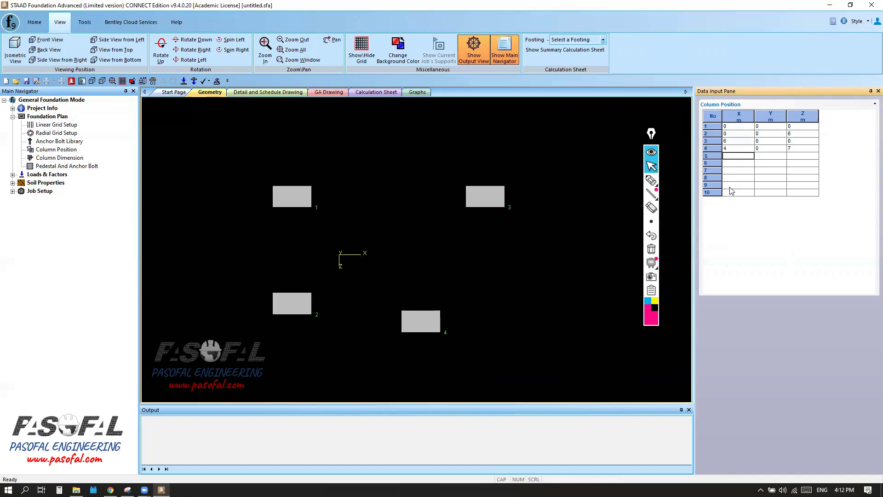
Place column 5 by entering X 7, Y 0 and Z 7 in the fifth row
type("7")
left_click(763, 157)
type("0")
left_click(796, 157)
type("7")
left_click(738, 164)
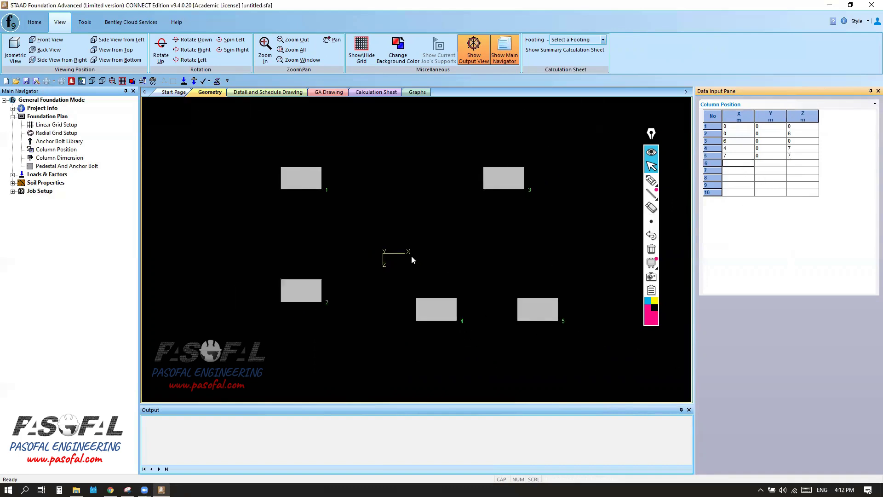
Examine the column layout in plan and reload the Column Position table to review the entered coordinates
scroll(512, 295, "up", 1)
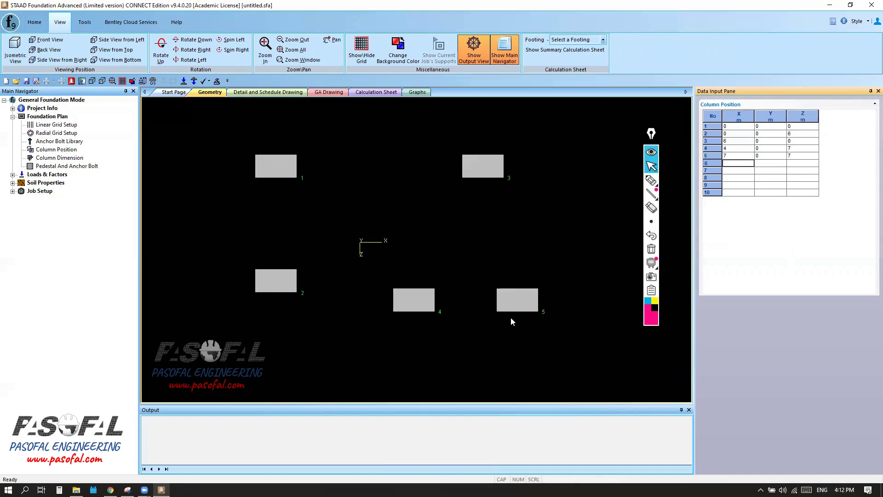
scroll(460, 239, "down", 1)
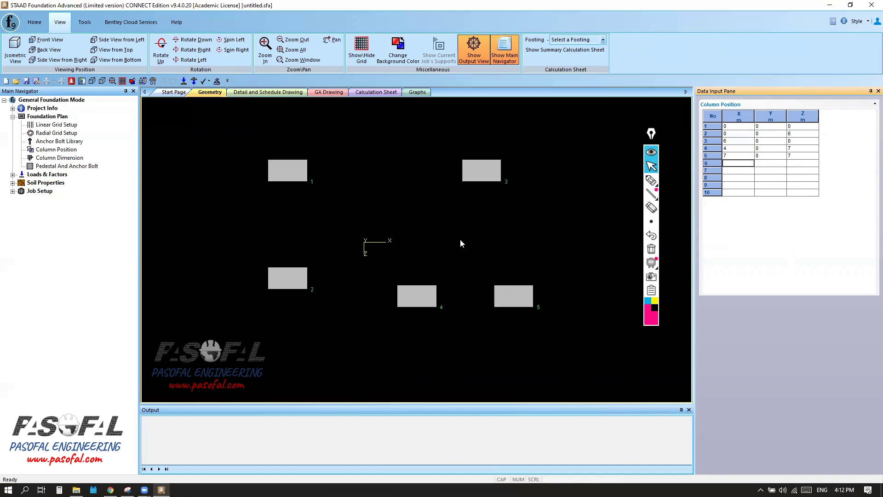
scroll(455, 275, "down", 1)
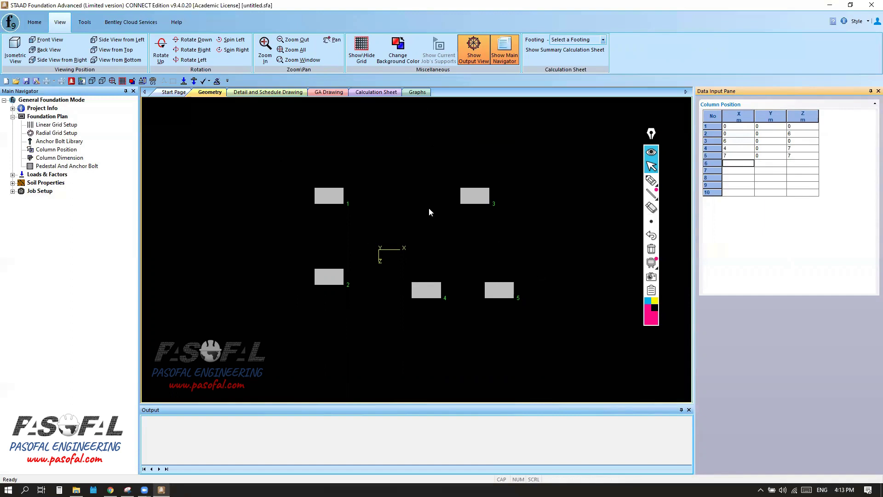
scroll(473, 230, "up", 2)
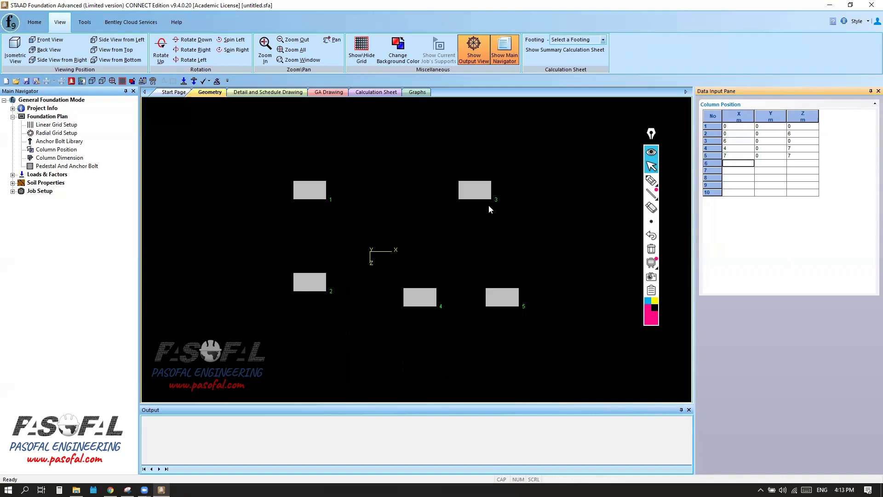
scroll(489, 205, "up", 1)
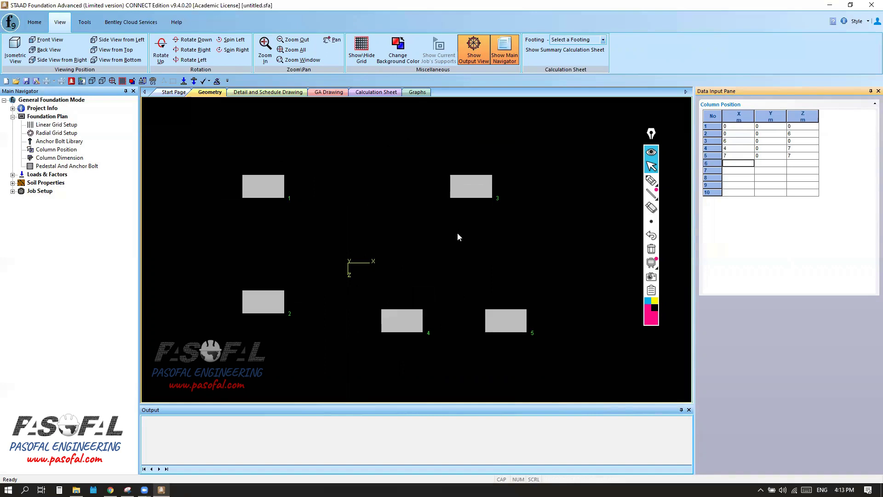
left_click(56, 150)
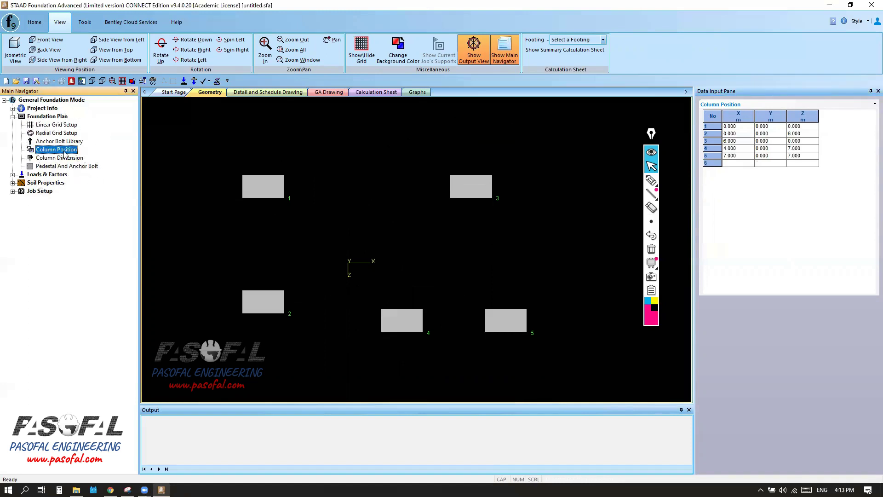
Open the Column Dimension table and highlight supports 1 to 5 one after another to identify them in the plan
left_click(57, 158)
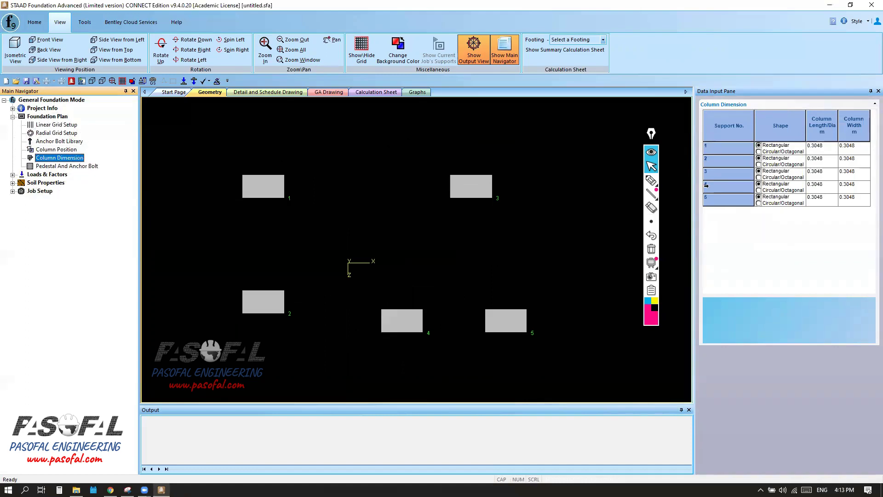
left_click(712, 148)
left_click(712, 162)
left_click(712, 174)
left_click(712, 187)
left_click(714, 201)
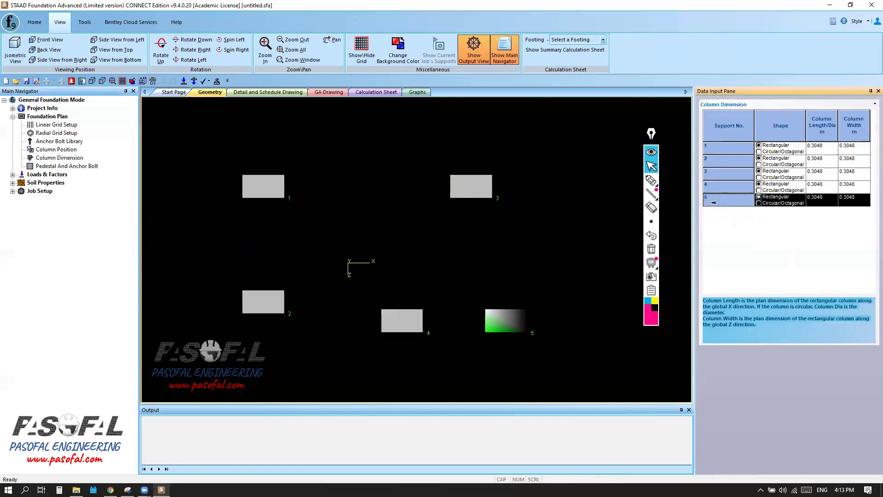
Set the column length and width of support 1 to 0.5 m, keeping the Rectangular shape
left_click(735, 149)
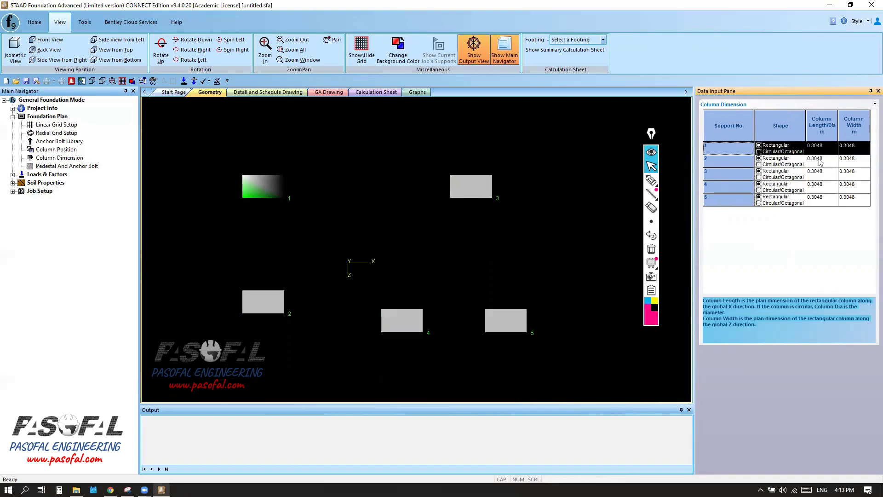
left_click(785, 151)
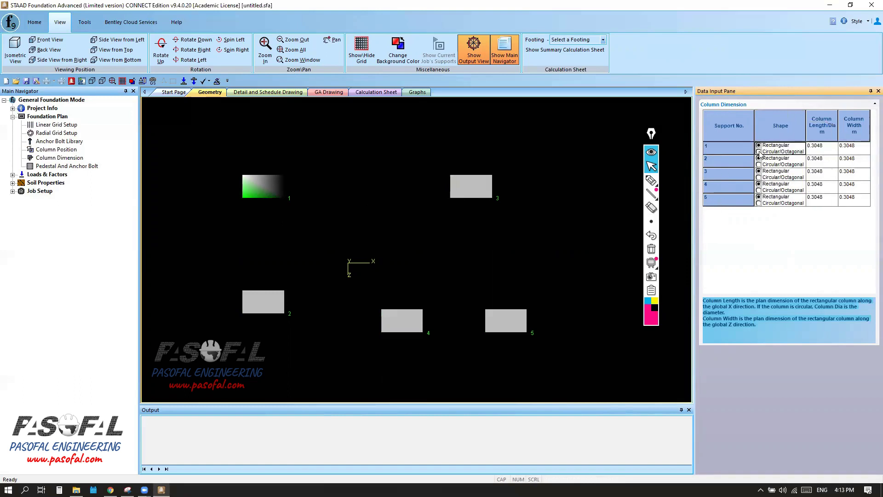
left_click(826, 146)
left_click_drag(825, 145, 805, 146)
type(".5")
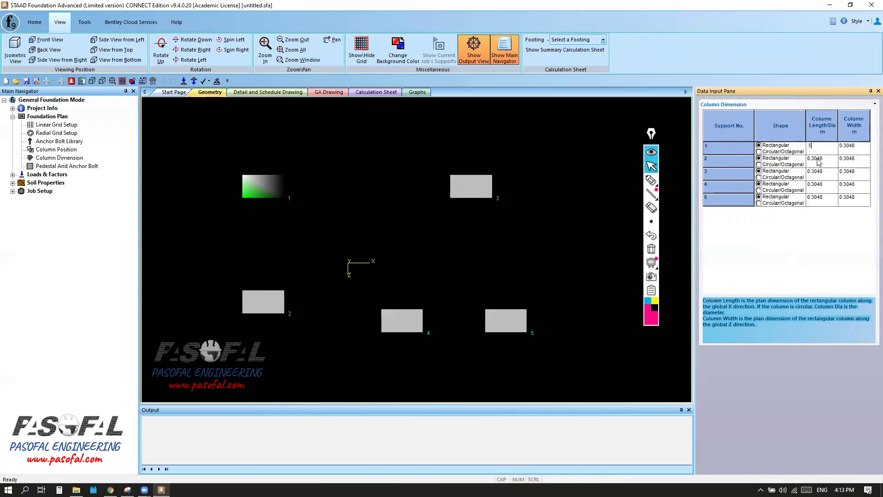
left_click(854, 147)
left_click_drag(857, 146, 838, 152)
type(".5")
Set the column length and width of support 2 to 0.5 m
left_click(828, 162)
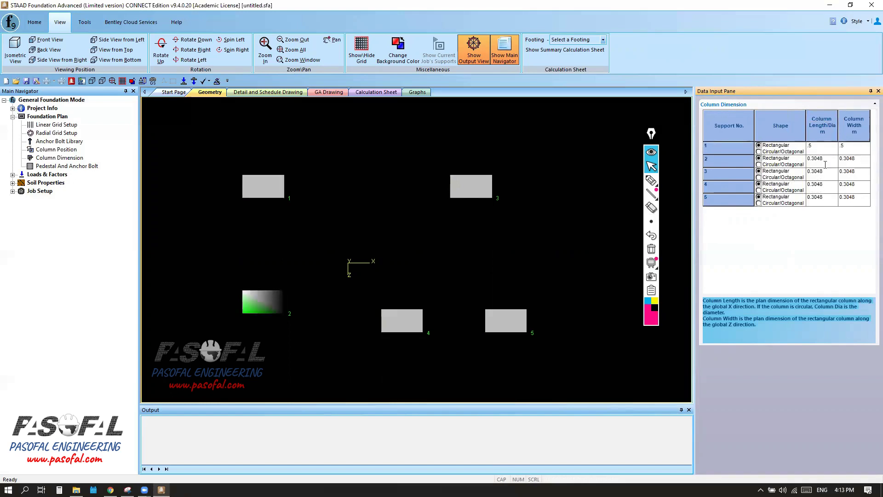
left_click_drag(826, 160, 806, 161)
type(".5")
left_click(845, 161)
left_click_drag(857, 162, 834, 165)
key("BackSpace")
type(".5")
left_click(819, 177)
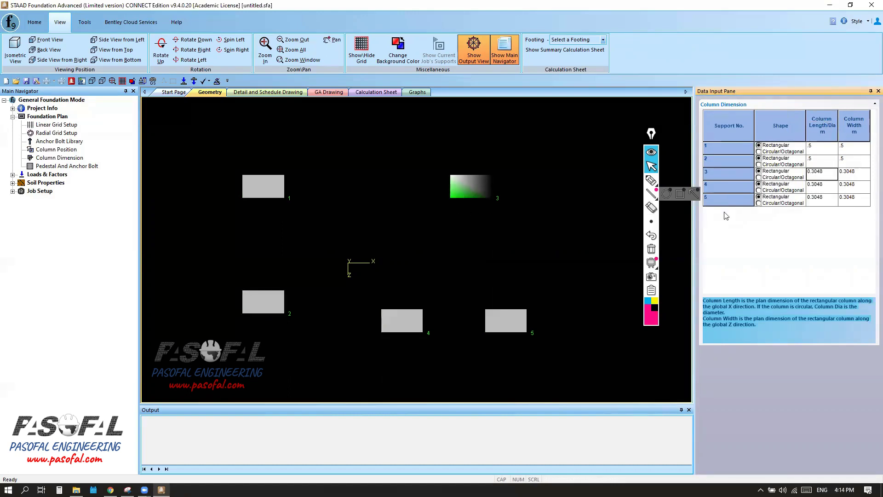
Change the column shape of support 3 to Circular/Octagonal and set its diameter to 0.6 m
left_click(759, 177)
left_click(831, 173)
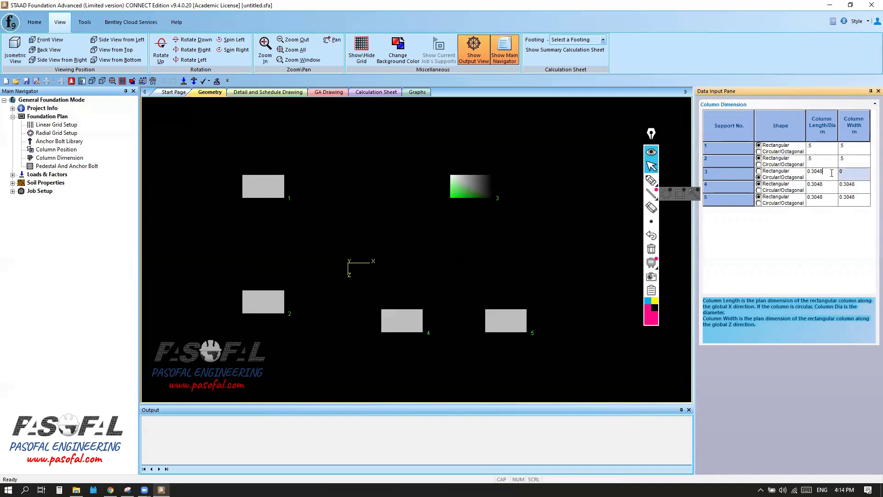
left_click_drag(822, 173, 811, 173)
type("6")
Set the column length of support 4 to 0.4 m and its width to 0.6 m
left_click(800, 193)
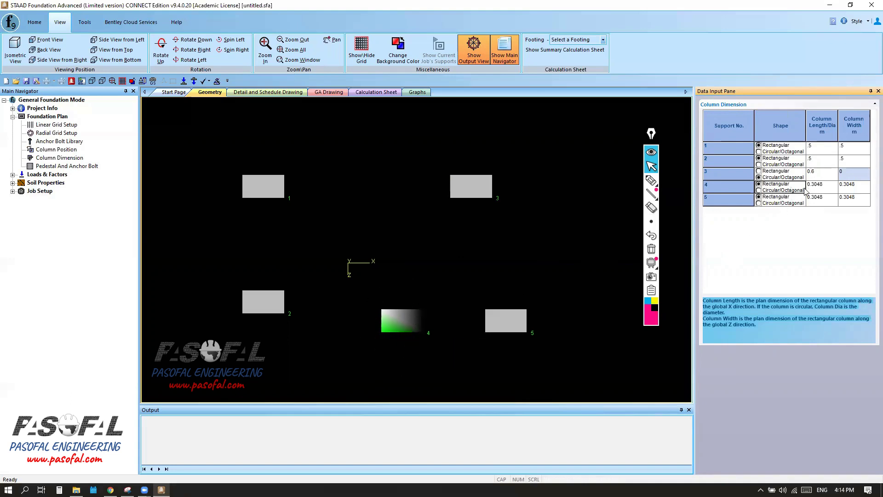
left_click(820, 191)
left_click_drag(823, 186, 813, 186)
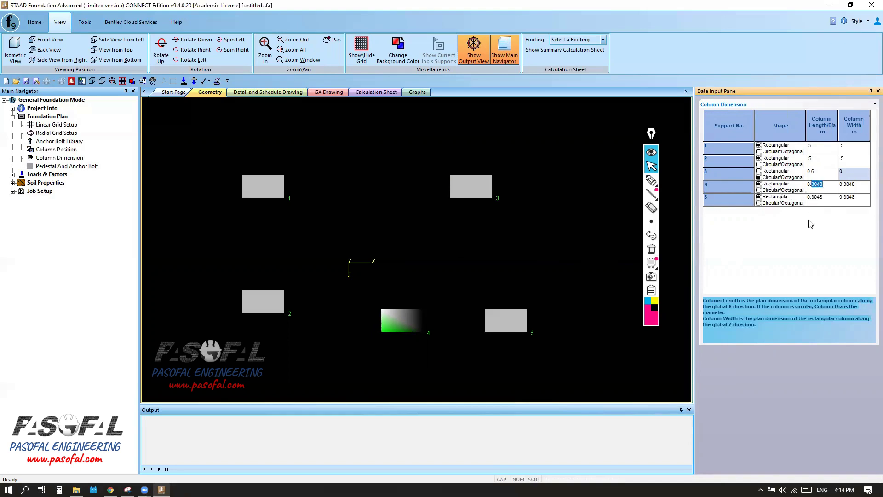
type("4")
left_click_drag(856, 185, 843, 186)
type("6")
Set the column length and width of support 5 to 0.4 m
left_click(822, 199)
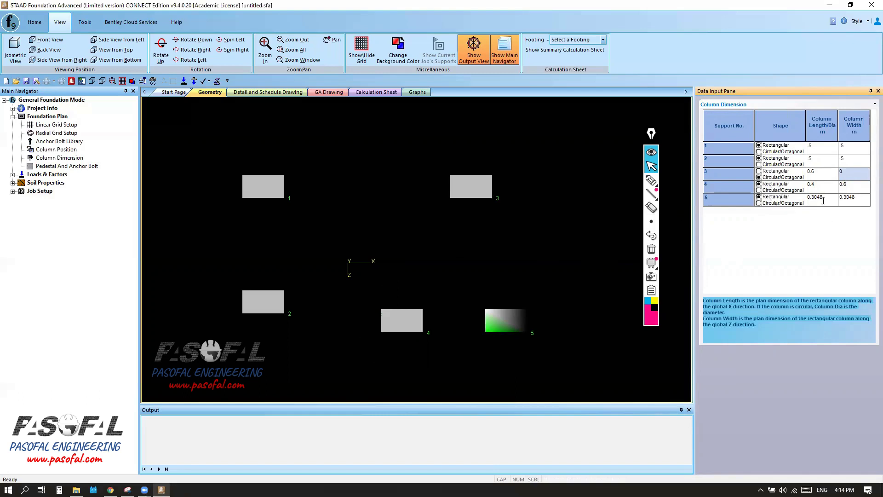
left_click_drag(824, 197, 812, 197)
key("BackSpace")
type(".4")
left_click_drag(854, 196, 844, 197)
type("4")
Inspect the layout of the five columns in plan and in the isometric view
left_click(827, 186)
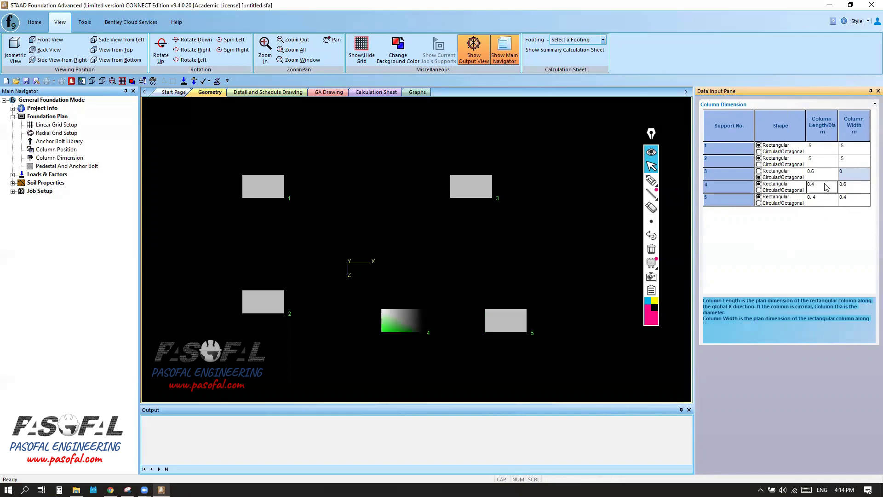
scroll(515, 254, "down", 4)
scroll(515, 255, "up", 4)
scroll(488, 271, "down", 3)
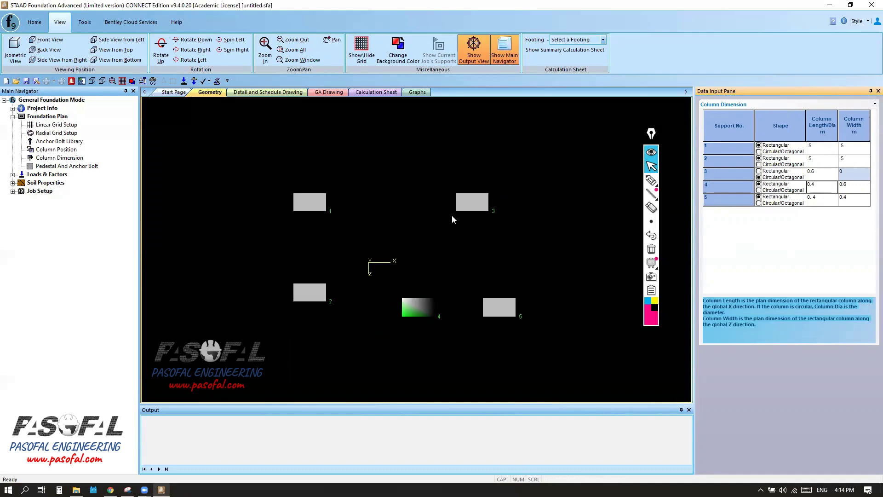
scroll(484, 252, "up", 2)
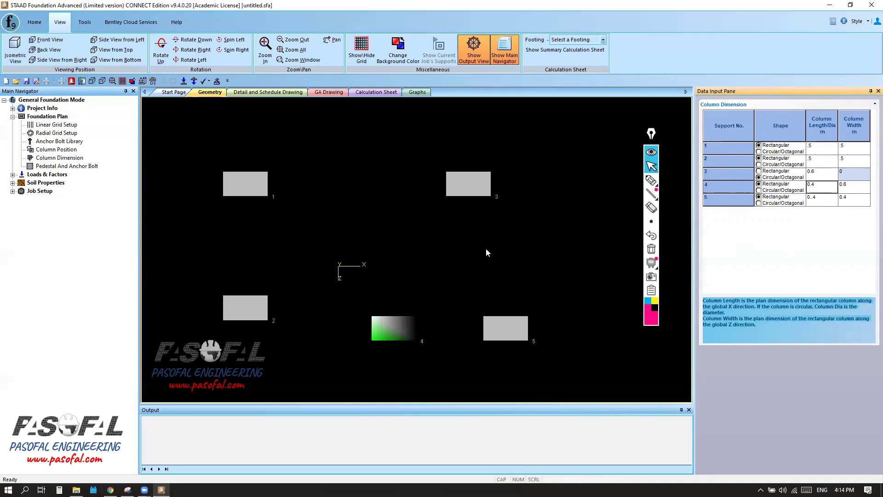
scroll(424, 260, "down", 1)
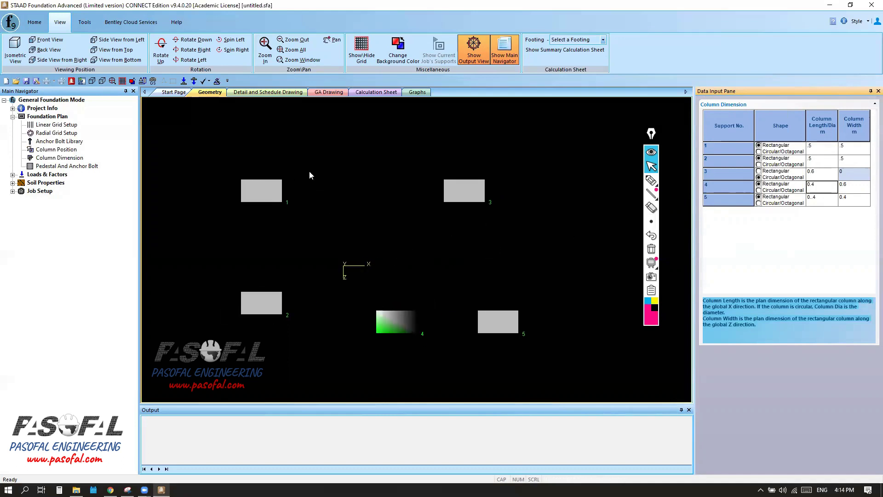
left_click(20, 54)
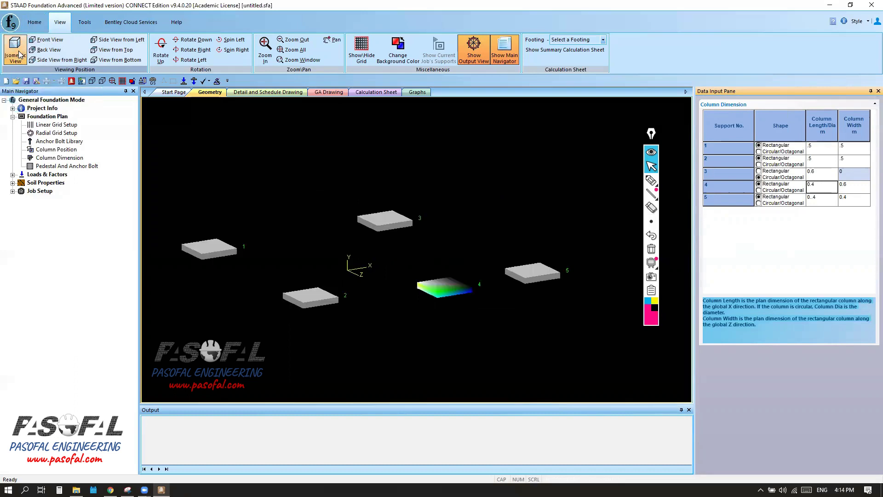
scroll(484, 264, "up", 3)
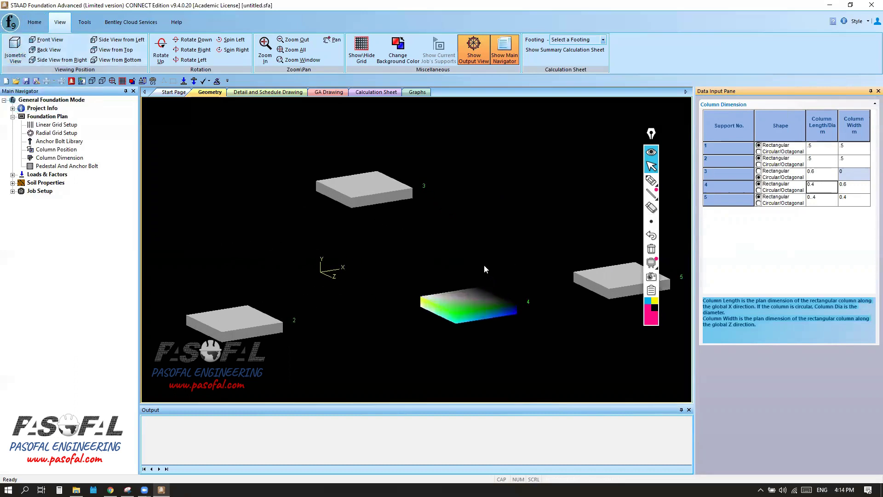
Open the Pedestal And Anchor Bolt table, enable the pedestal for support 1 and inspect it in the model
left_click(76, 166)
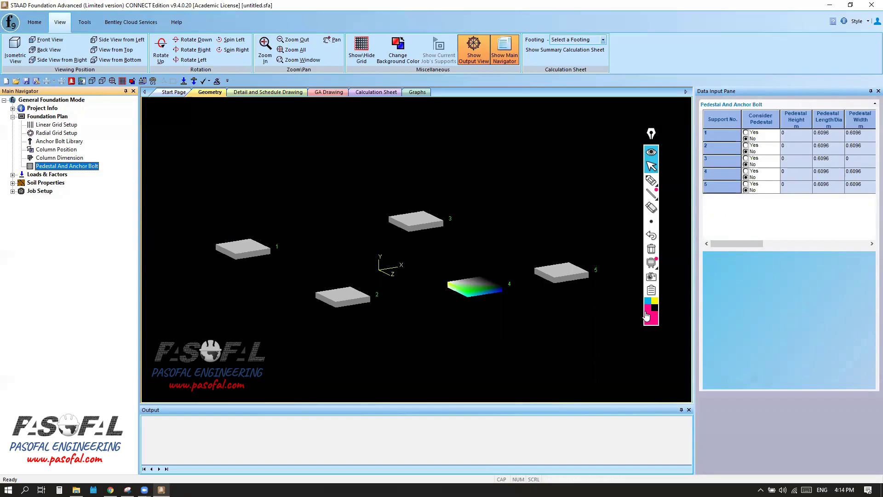
scroll(490, 296, "up", 2)
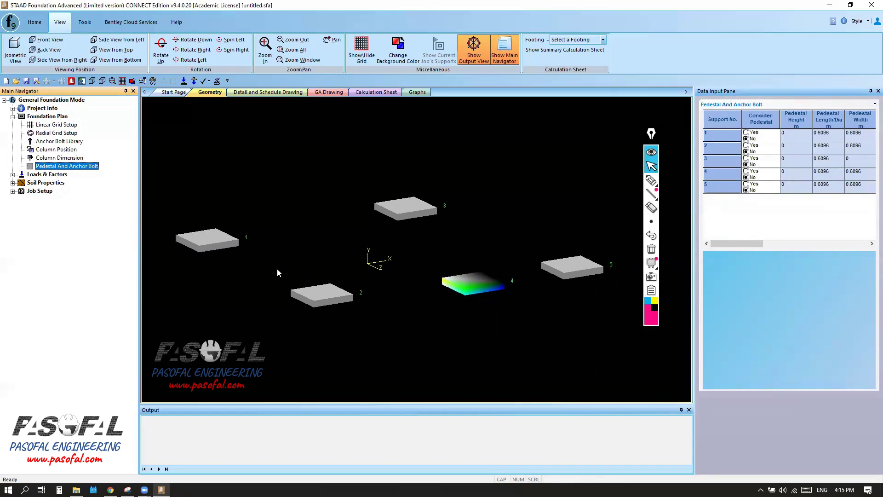
left_click(217, 240)
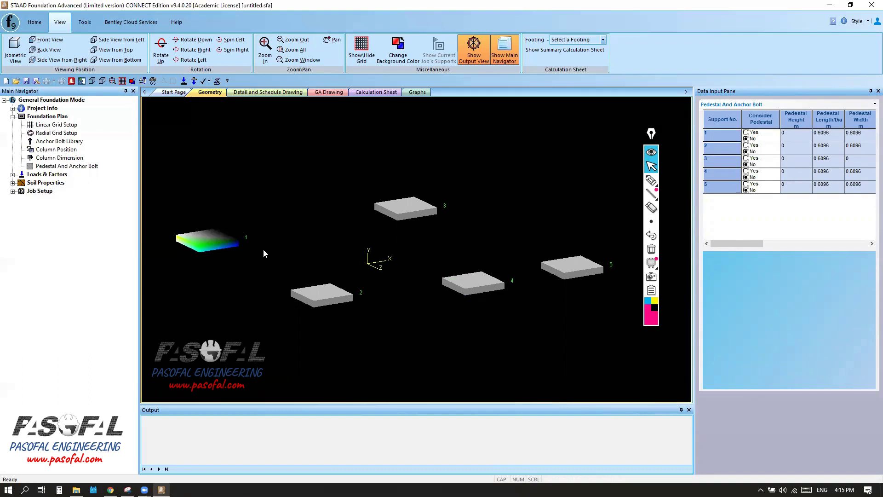
left_click(745, 132)
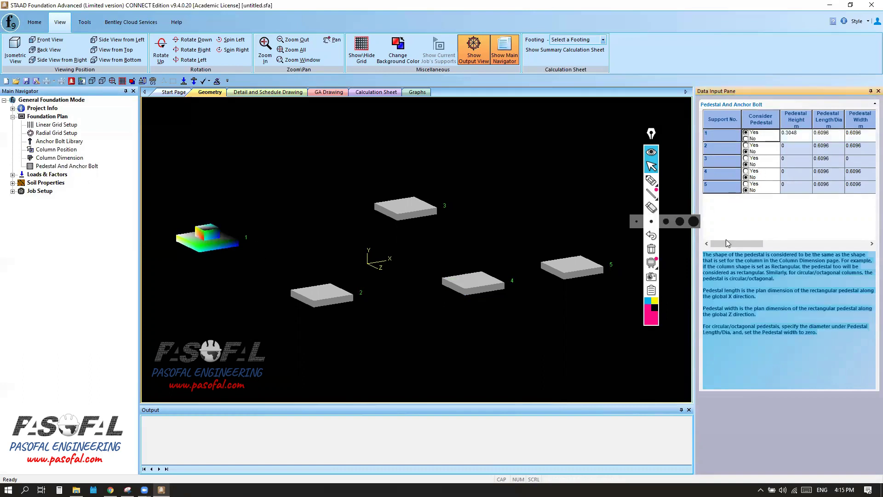
scroll(204, 240, "up", 5)
scroll(204, 238, "up", 5)
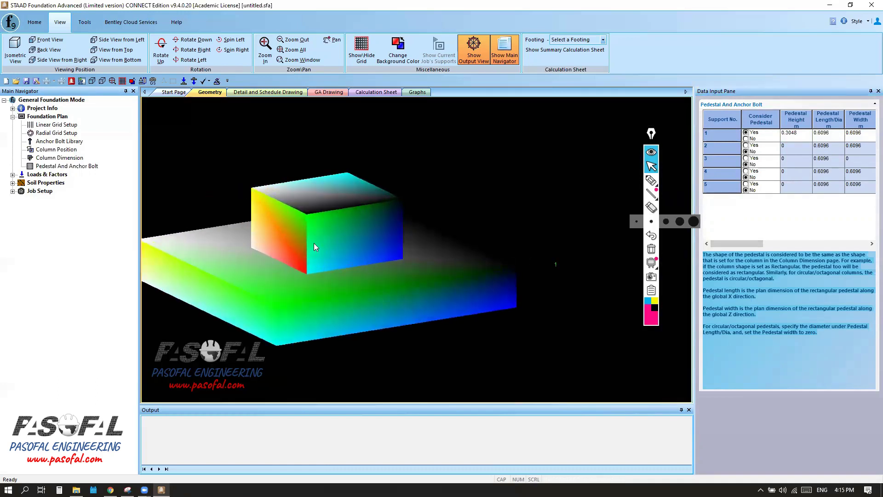
left_click(324, 235)
left_click(325, 236)
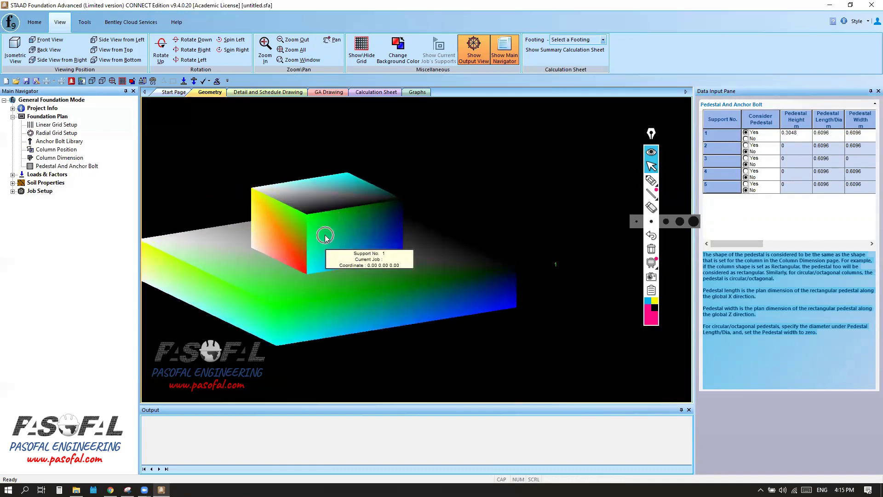
scroll(325, 238, "down", 10)
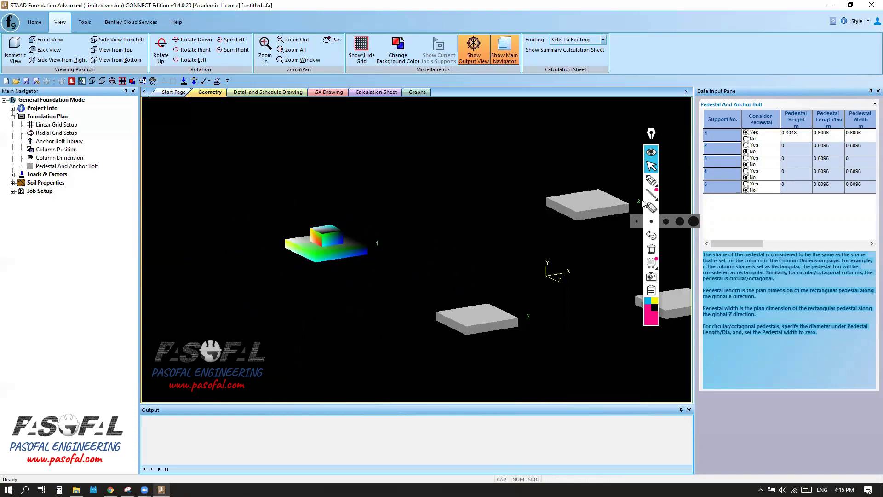
Set the pedestal height of support 1 to 0.3 m and annotate the height as 300 beside the pedestal
left_click(800, 138)
left_click(799, 134)
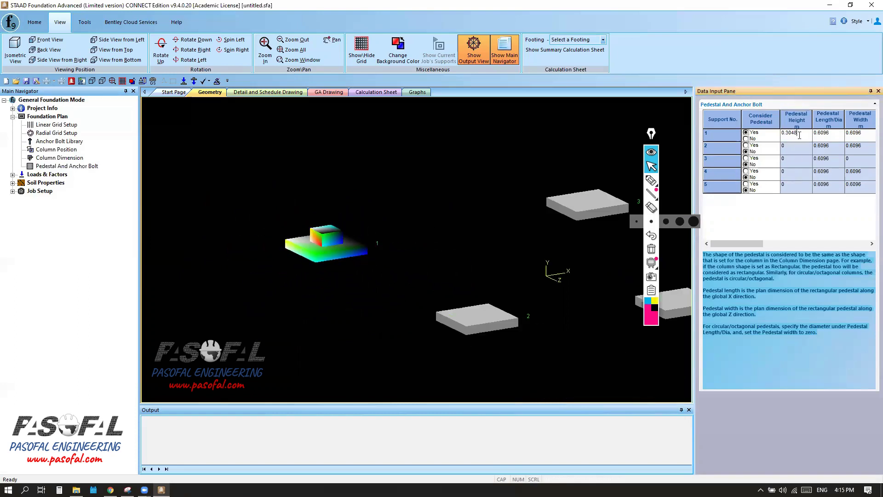
left_click_drag(800, 134, 789, 134)
scroll(328, 237, "up", 5)
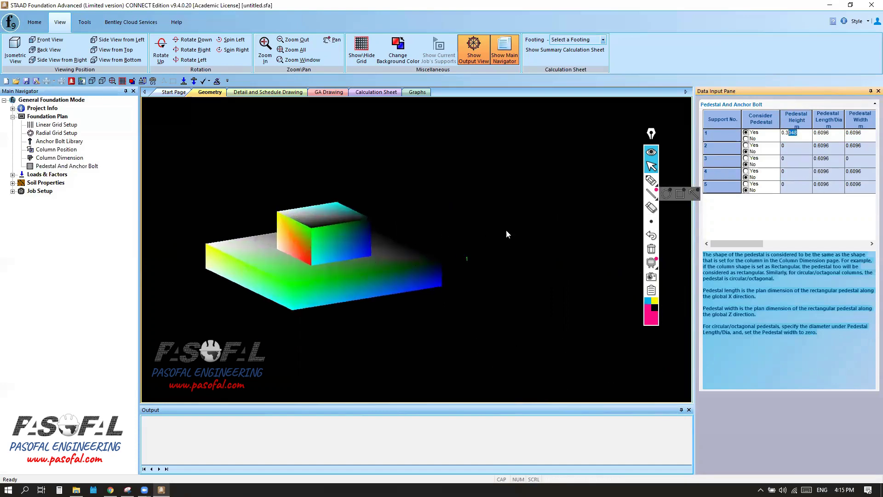
left_click(652, 180)
mouse_move(267, 209)
left_mouse_down()
mouse_move(279, 209)
mouse_move(267, 258)
mouse_move(286, 253)
left_mouse_up()
mouse_move(223, 224)
left_mouse_down()
mouse_move(224, 241)
mouse_move(265, 225)
left_mouse_up()
left_click(651, 166)
left_click(806, 133)
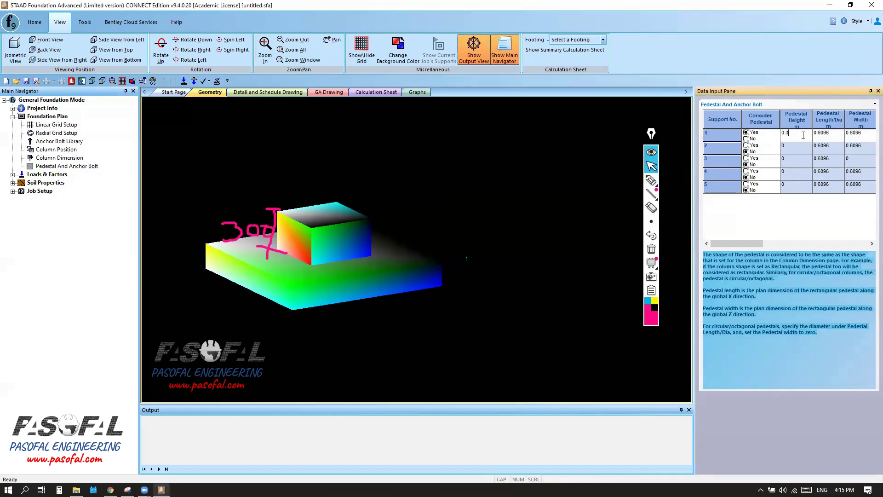
Review the Column Position and Column Dimension tables to check the column size of support 1
left_click(824, 135)
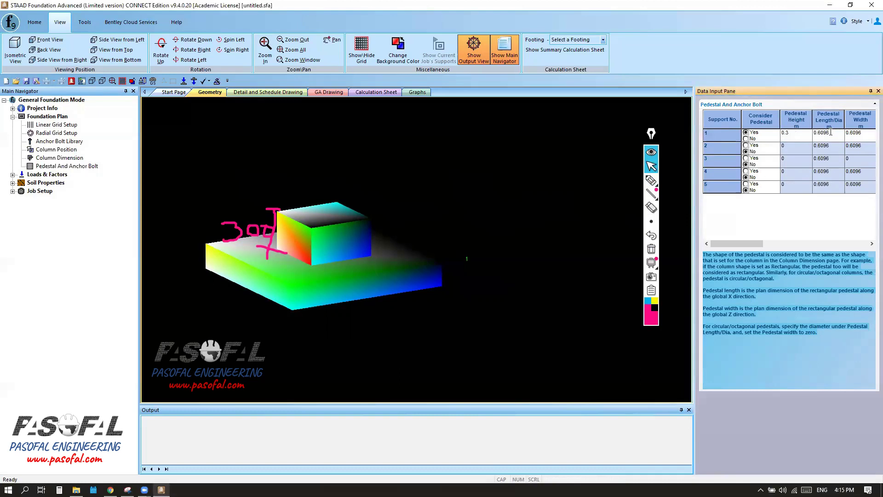
left_click_drag(836, 133, 821, 133)
left_click(55, 151)
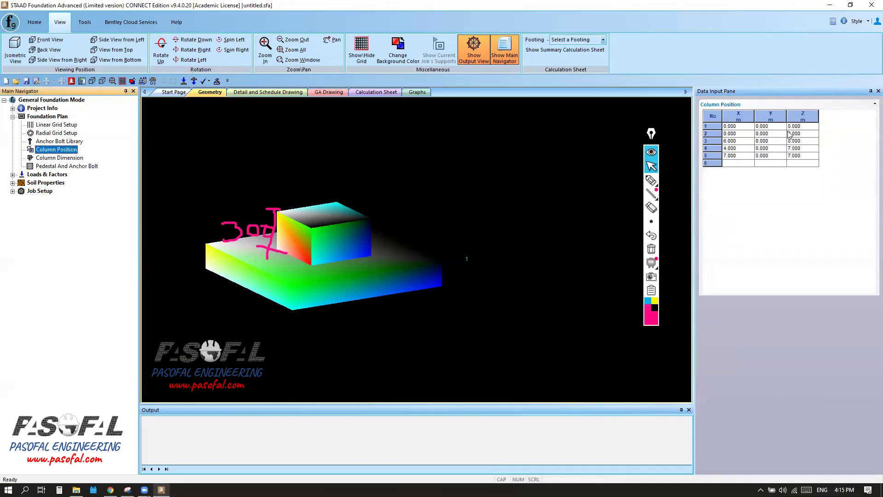
left_click(67, 159)
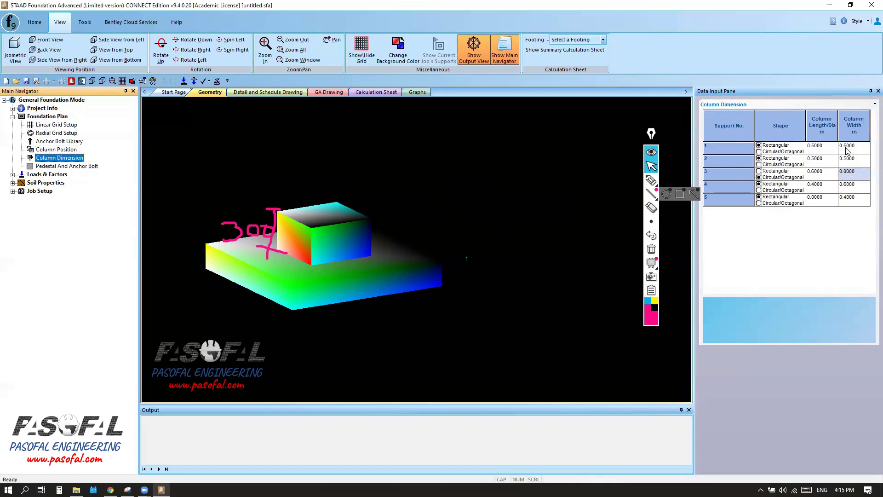
Return to the Pedestal And Anchor Bolt table and set the pedestal length and width of support 1 to 0.4 m
left_click(84, 167)
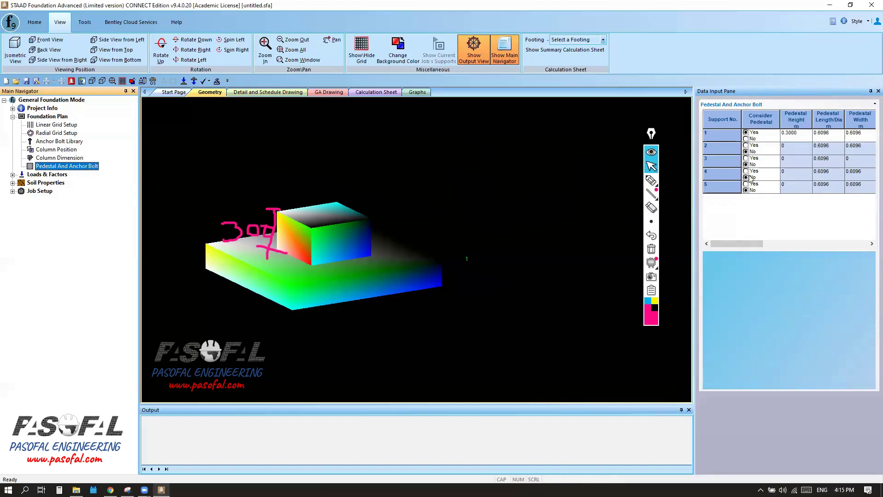
left_click(828, 132)
left_click_drag(828, 132, 820, 133)
type("4")
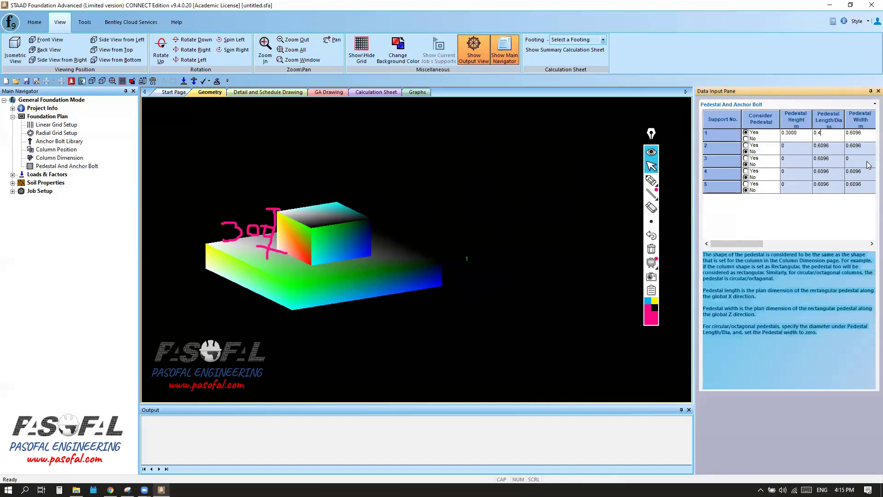
left_click(859, 137)
left_click_drag(832, 137, 811, 134)
type("4")
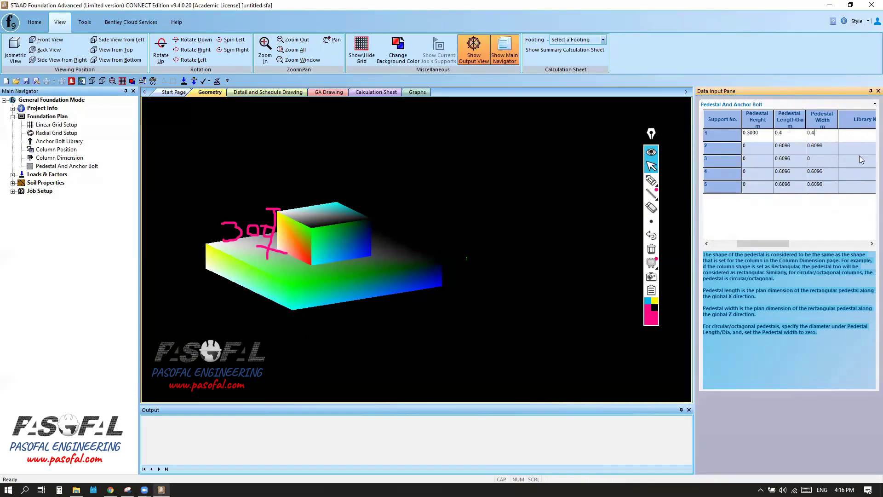
left_click_drag(778, 246, 752, 242)
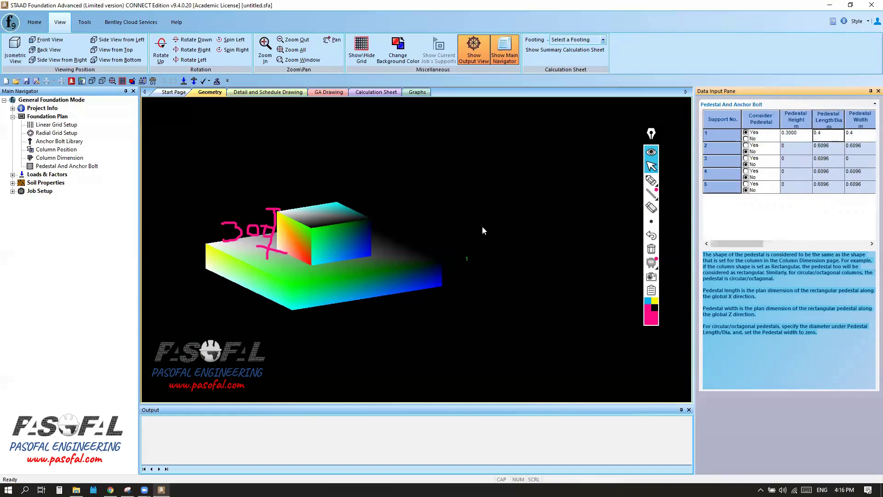
Clear the pen annotation from the model and collapse the Foundation Plan group, keeping all five columns in view
scroll(337, 250, "down", 3)
left_click(652, 249)
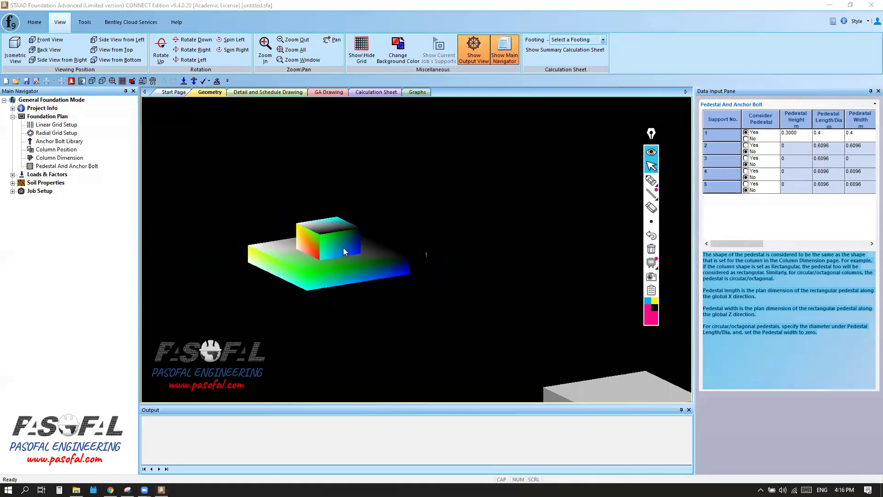
scroll(327, 254, "down", 2)
scroll(327, 254, "down", 5)
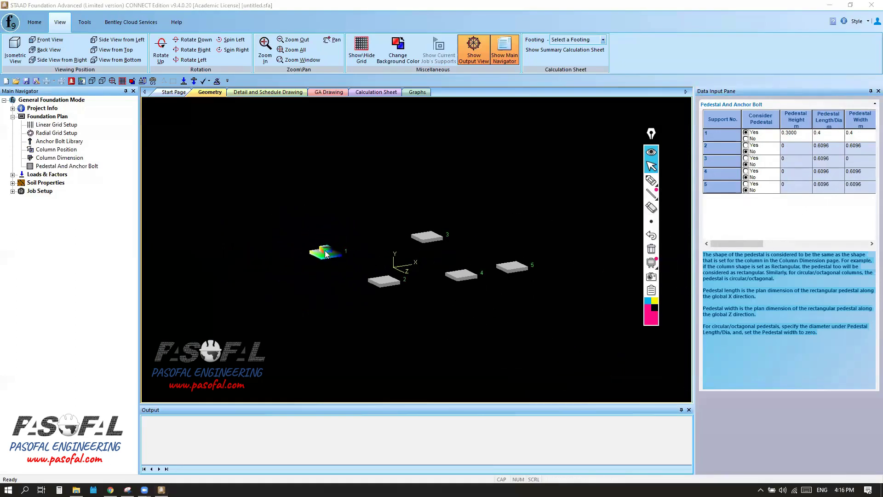
scroll(360, 264, "up", 1)
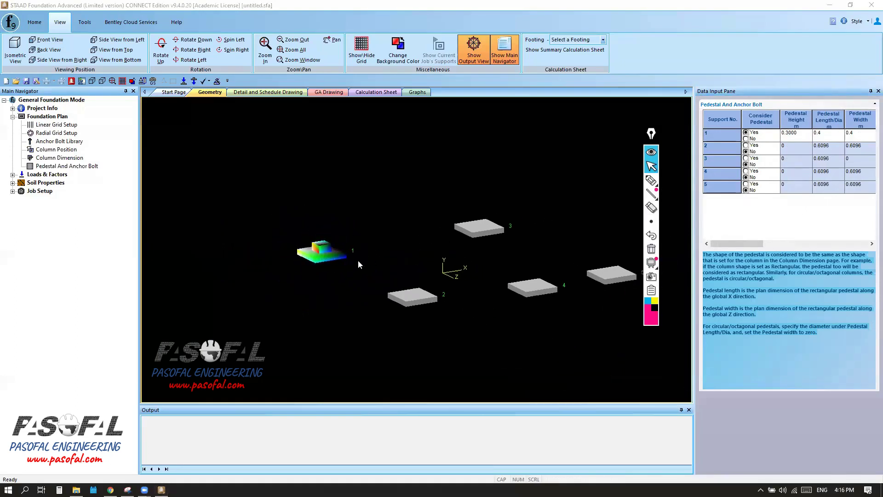
scroll(335, 272, "down", 3)
scroll(448, 251, "up", 2)
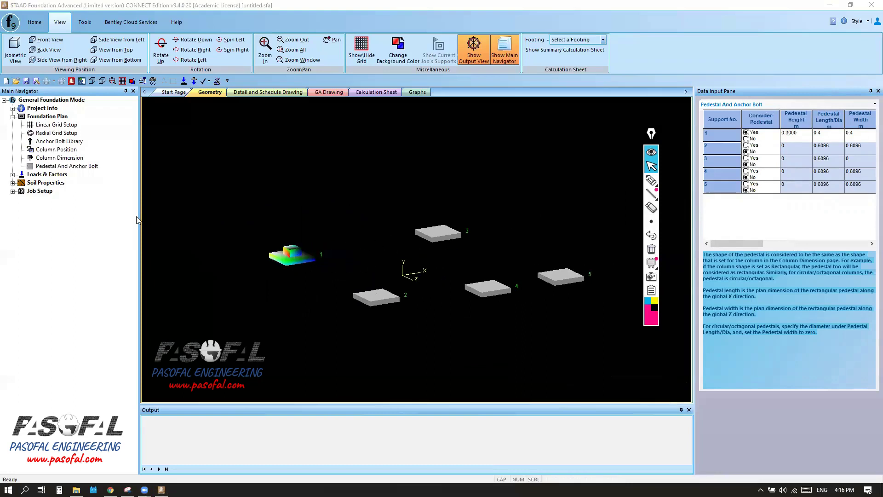
left_click(13, 116)
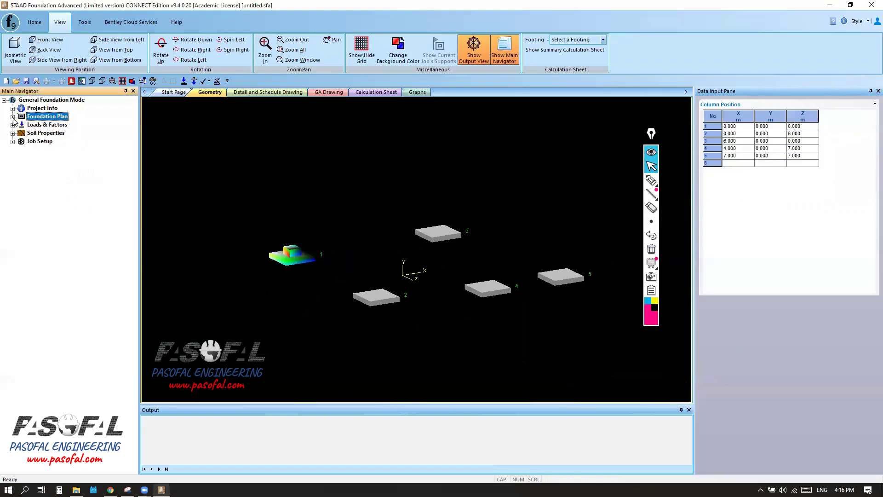
Number the groups from Foundation Plan to Job Setup 1 to 4 with the pen, outline all five columns, and clear the marks
left_click(651, 179)
mouse_move(72, 111)
left_mouse_down()
mouse_move(78, 129)
mouse_move(53, 149)
mouse_move(65, 149)
left_mouse_up()
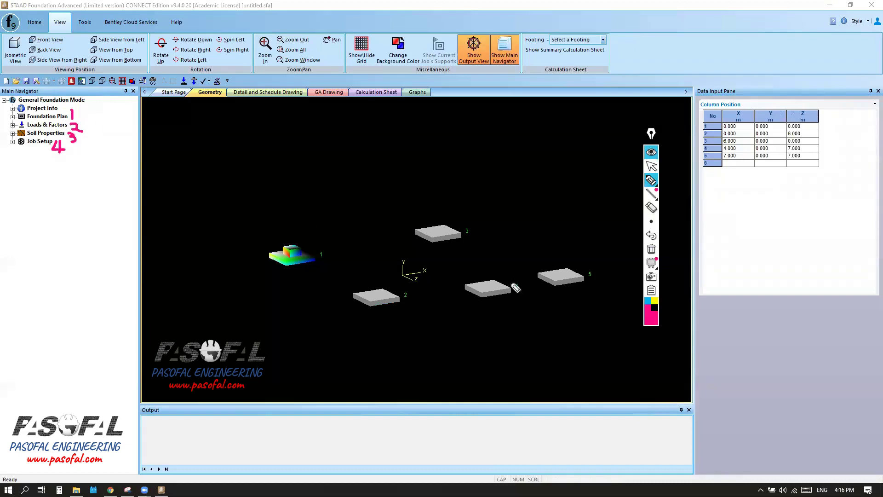
mouse_move(228, 237)
left_mouse_down()
mouse_move(265, 227)
mouse_move(582, 245)
mouse_move(526, 323)
mouse_move(300, 296)
mouse_move(230, 236)
left_mouse_up()
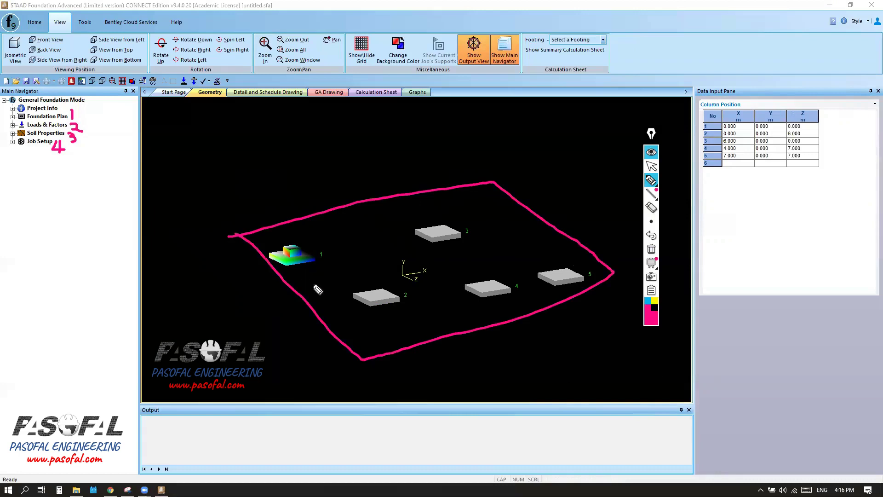
left_click(652, 249)
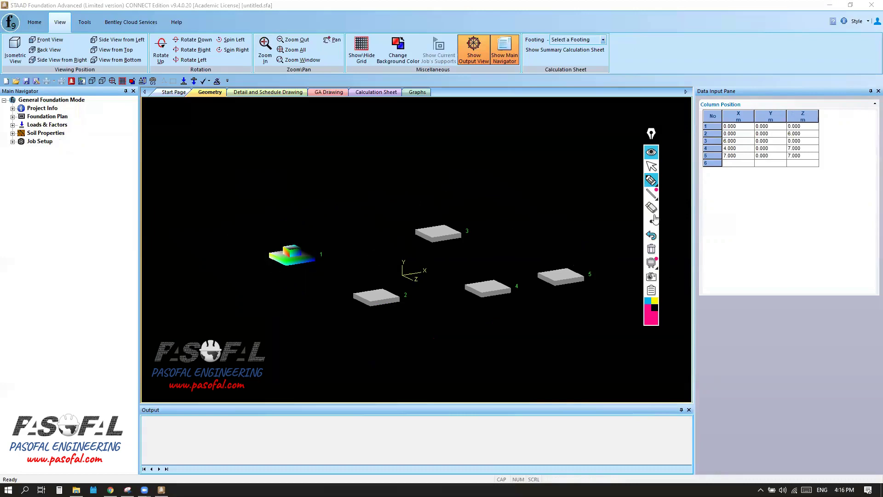
Start a new load case under Loads & Factors with load case number 1 and the title DL
left_click(651, 167)
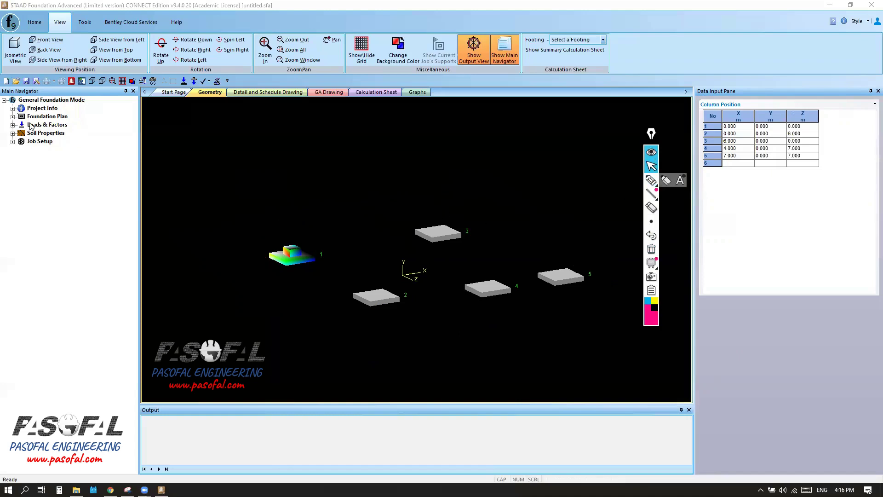
left_click(13, 125)
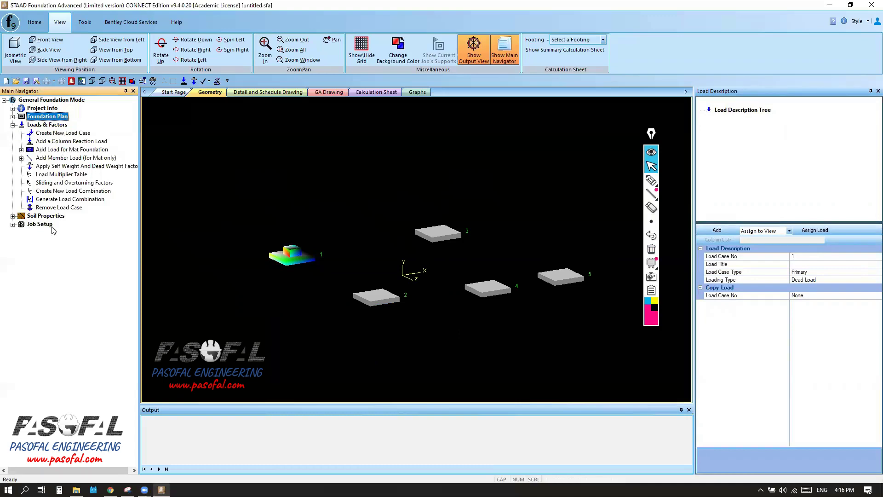
left_click(65, 133)
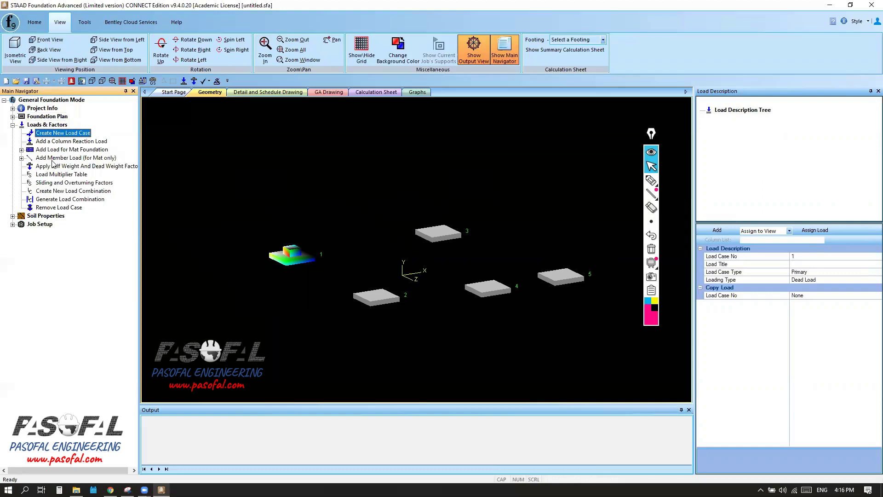
left_click(81, 134)
left_click(81, 134)
left_click(796, 257)
key("BackSpace")
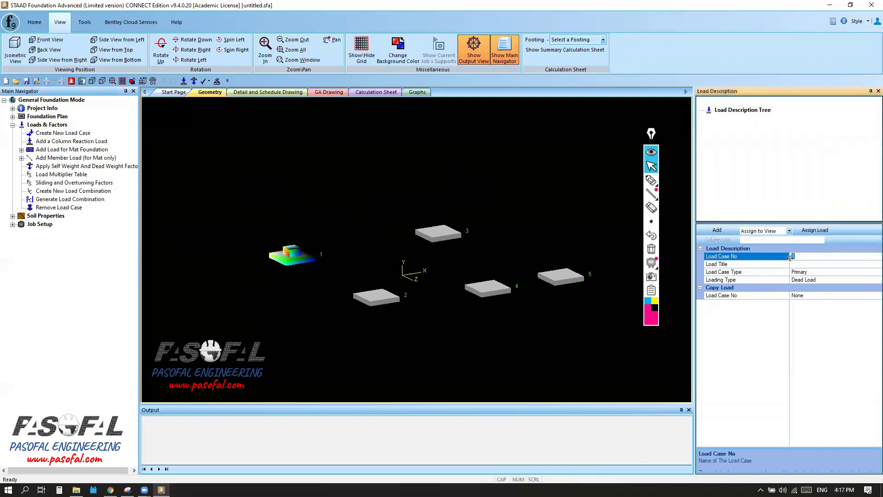
type("1")
double_click(803, 257)
left_click(799, 259)
left_click(832, 265)
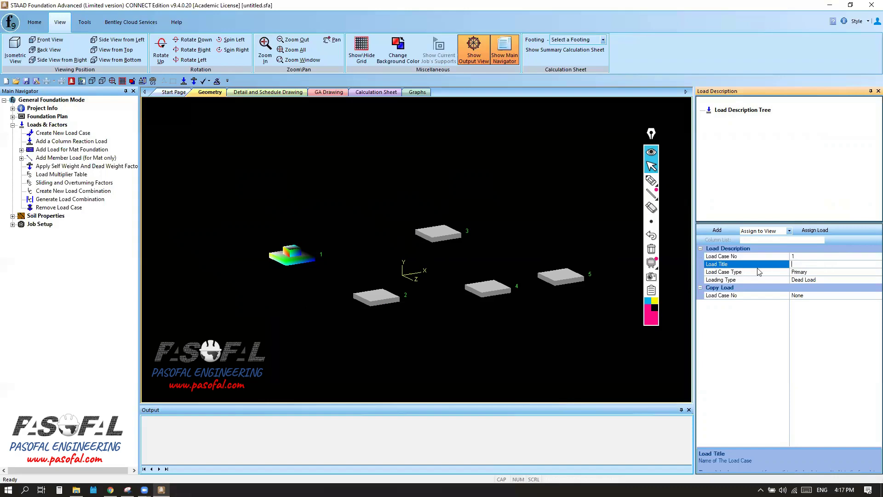
type("DL")
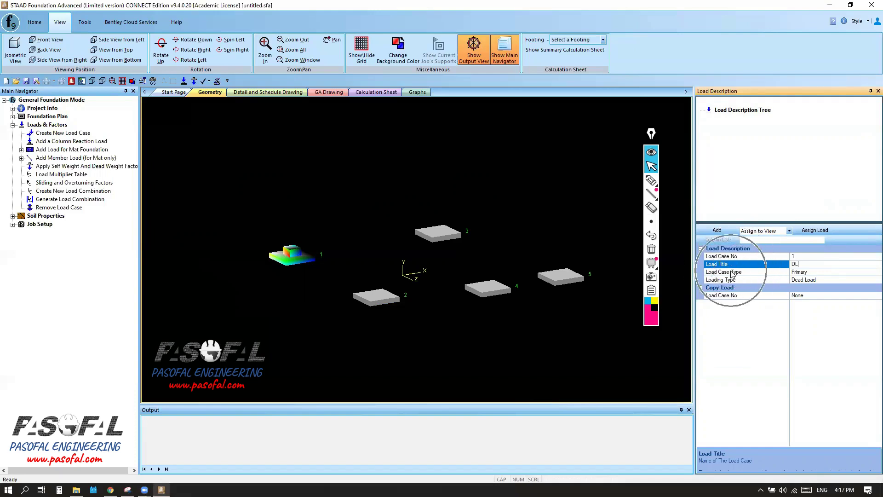
Choose Primary as the load case type of the DL case
left_click(821, 271)
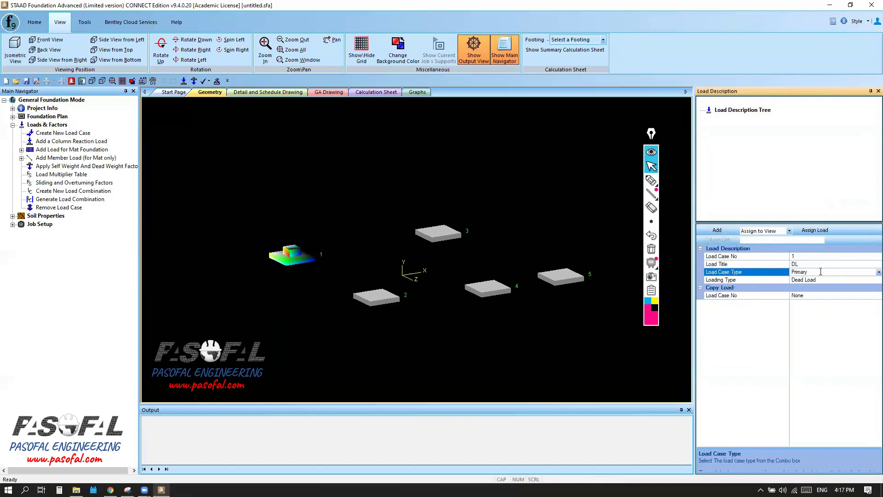
left_click(871, 276)
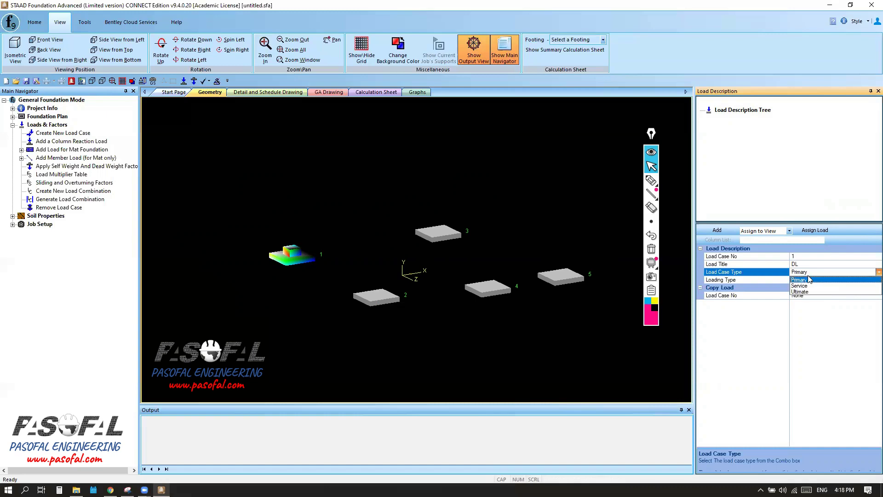
left_click(811, 280)
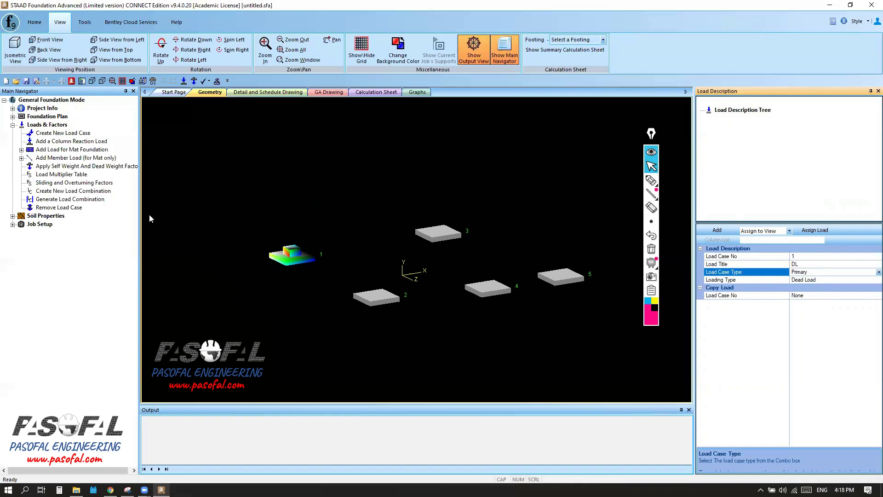
left_click(67, 200)
left_click(79, 201)
left_click(80, 200)
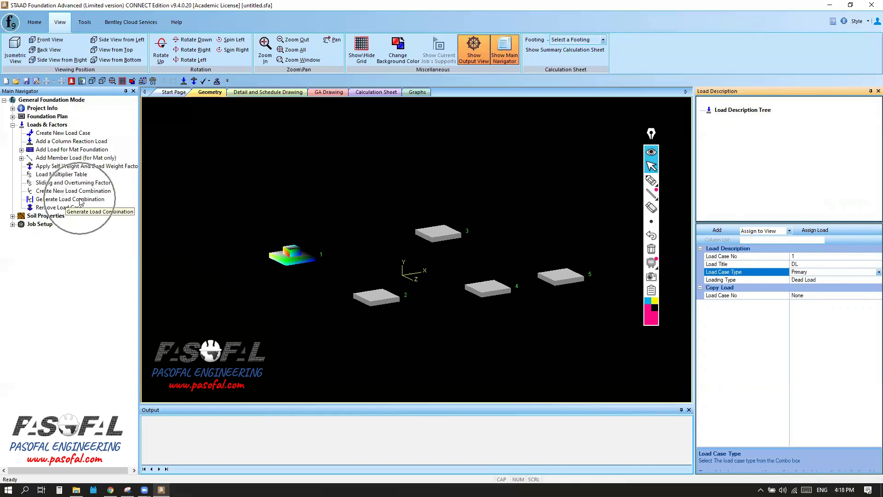
left_click(79, 201)
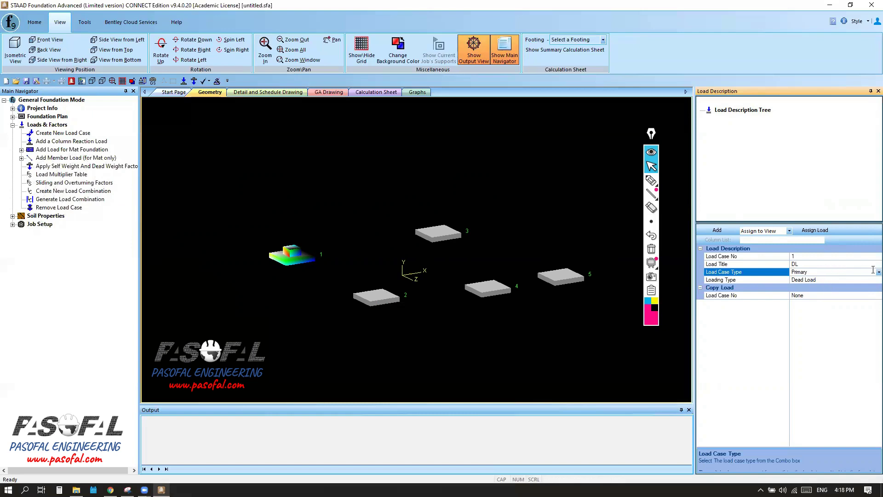
Set the DL case's loading type to Dead Load and add it to the load description tree
left_click(833, 272)
left_click(715, 282)
left_click(854, 283)
left_click(875, 280)
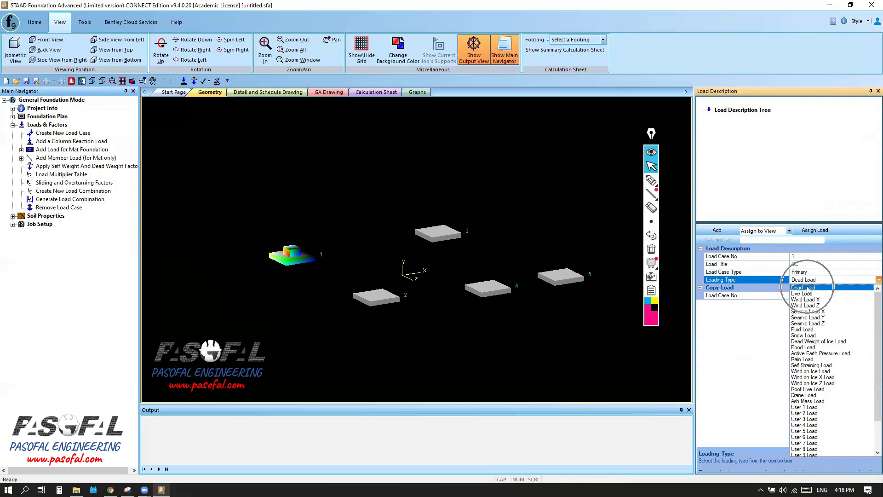
left_click(808, 288)
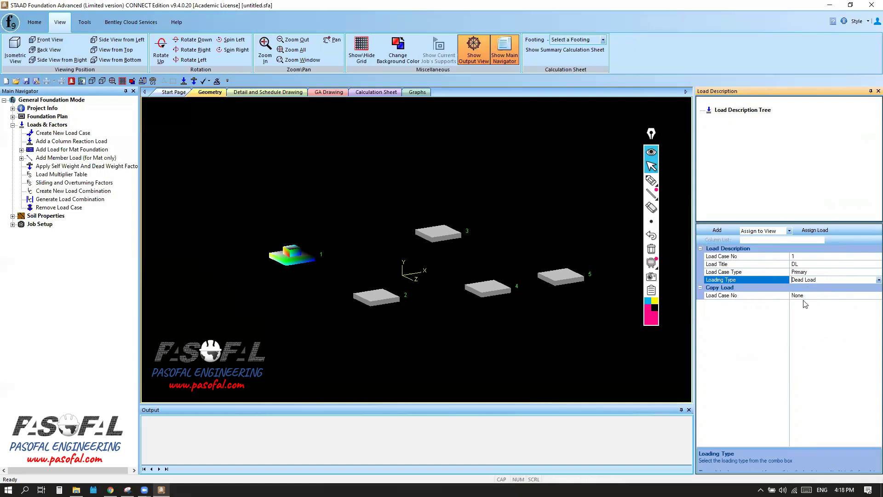
left_click(718, 231)
Add primary load case 2 titled LL with the loading type Live Load
left_click(796, 260)
left_click(807, 264)
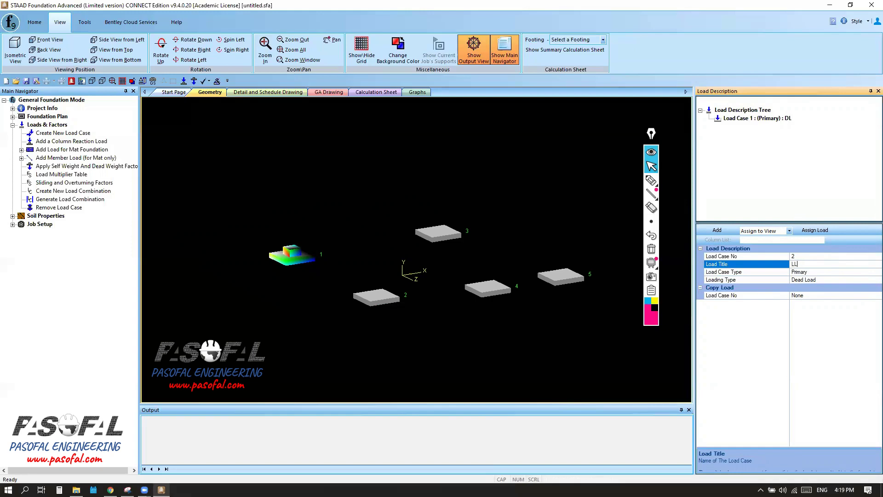
left_click(822, 281)
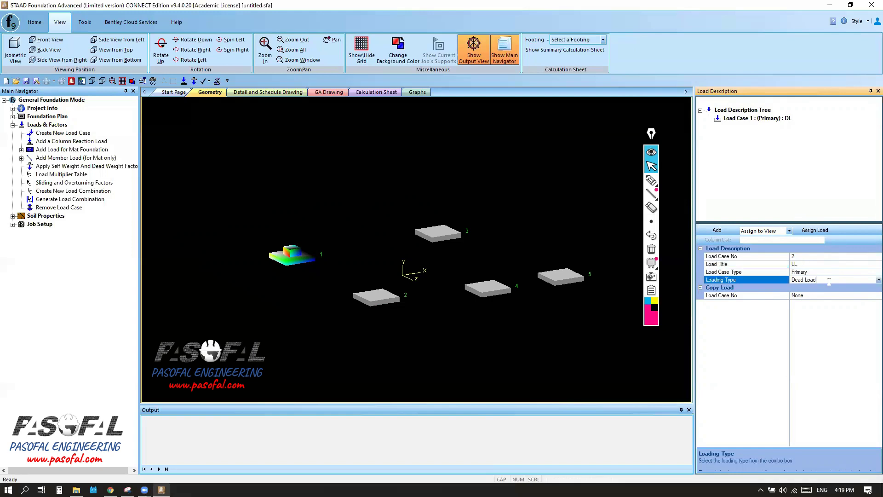
left_click(868, 281)
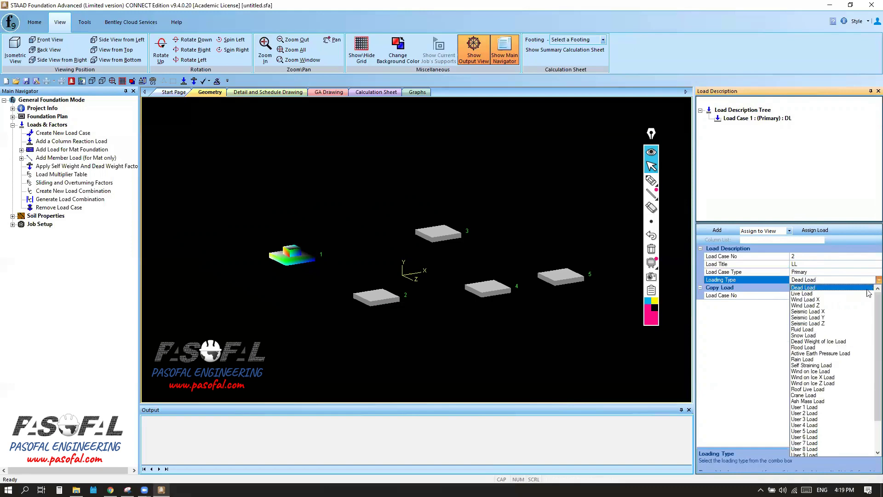
left_click(815, 294)
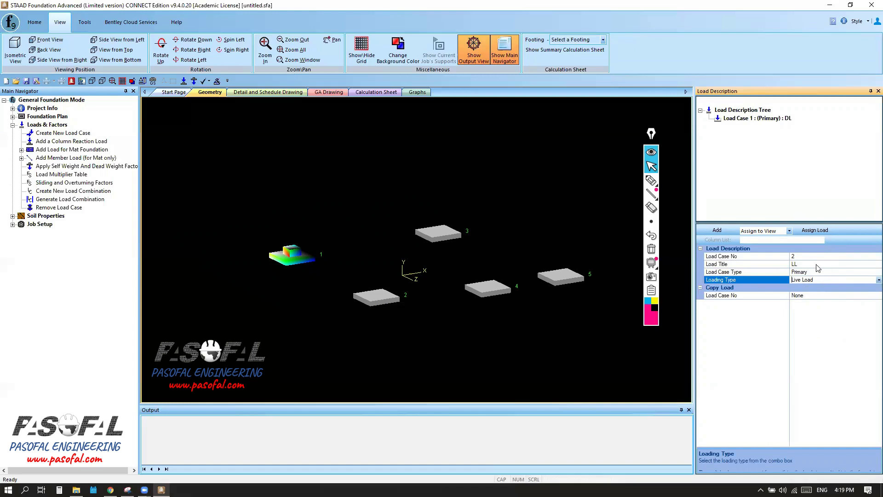
left_click(716, 230)
Add primary load case 3 with the loading type Wind Load X and enter Wind_X as its title
left_click(878, 280)
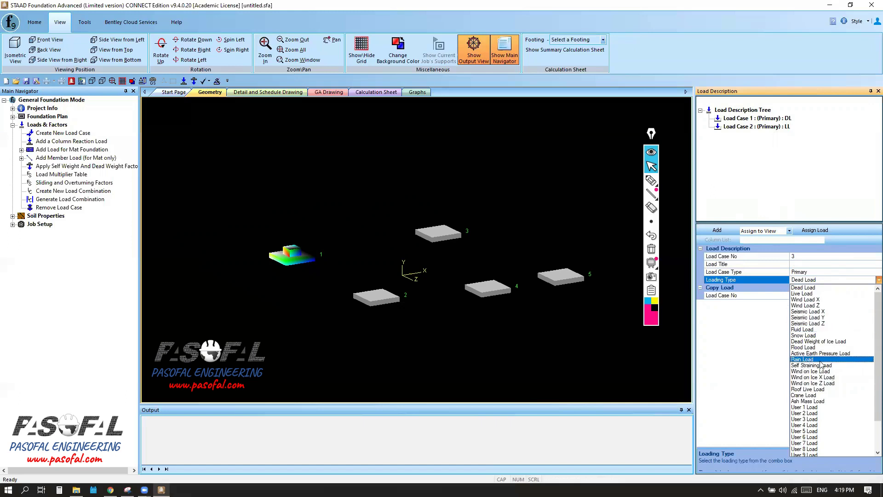
scroll(835, 346, "down", 2)
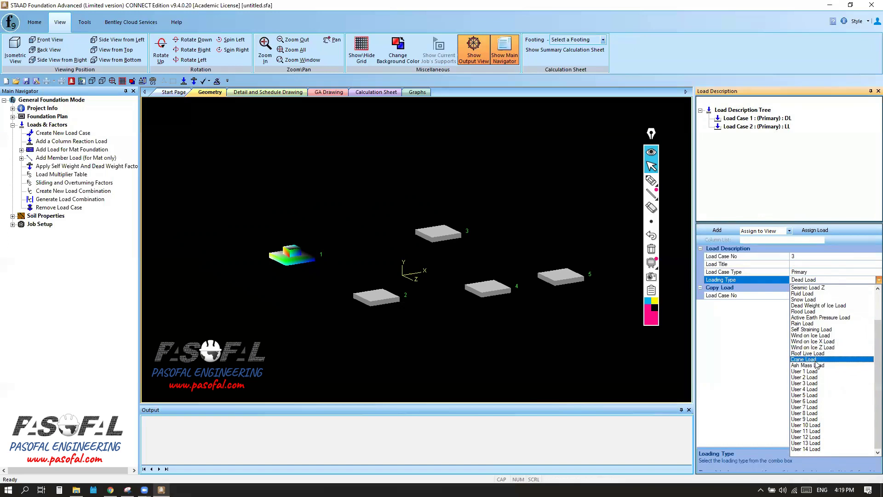
scroll(817, 364, "up", 2)
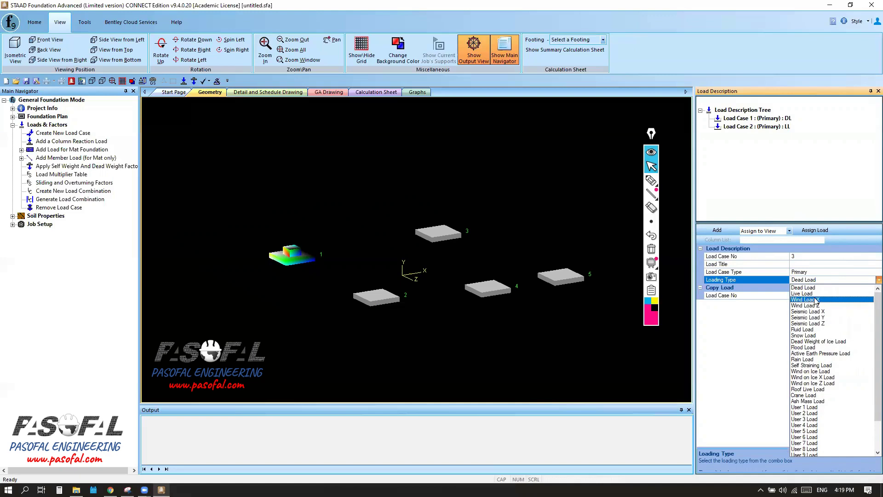
left_click(817, 300)
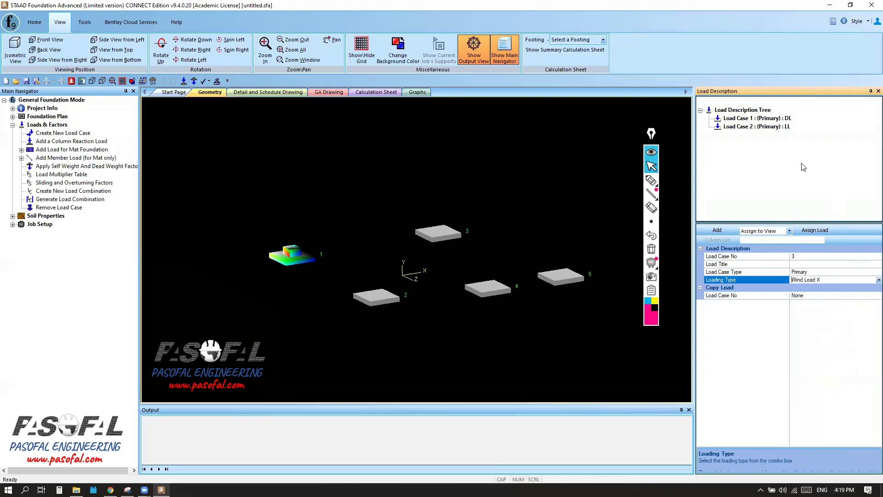
left_click(805, 265)
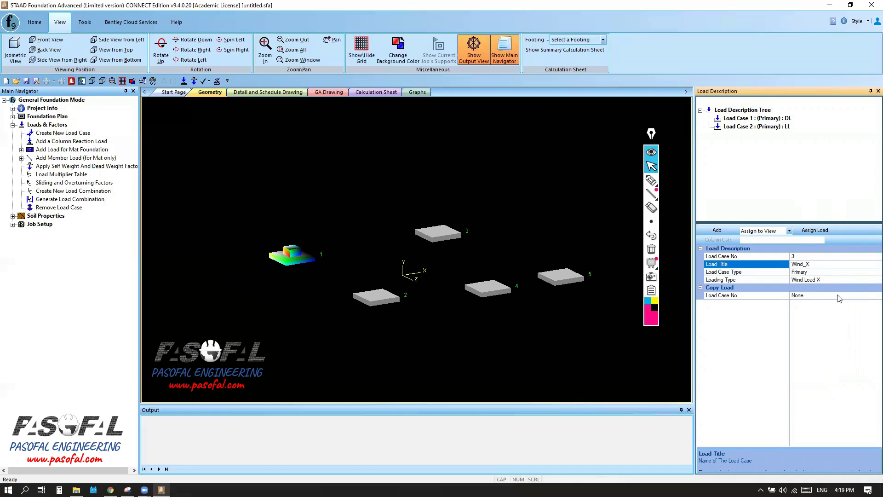
left_click(717, 230)
Check load case 3's title field and the load options offered for it in the load description tree
left_click(768, 135)
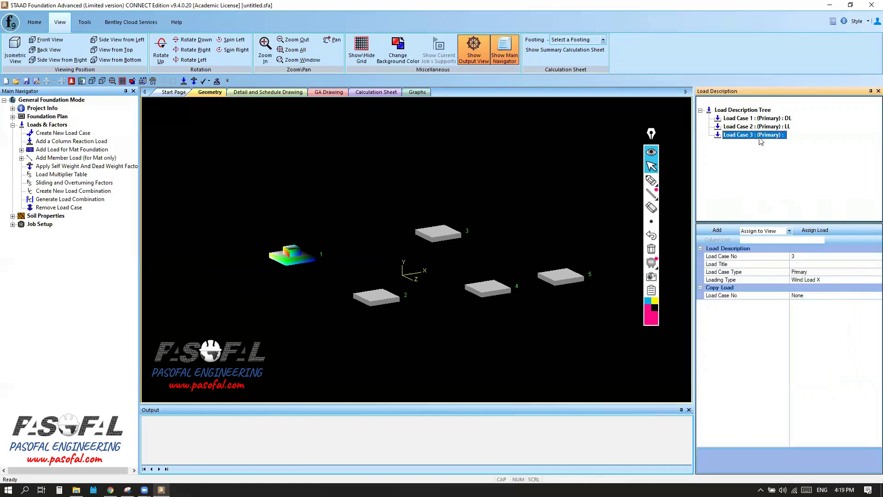
left_click(807, 264)
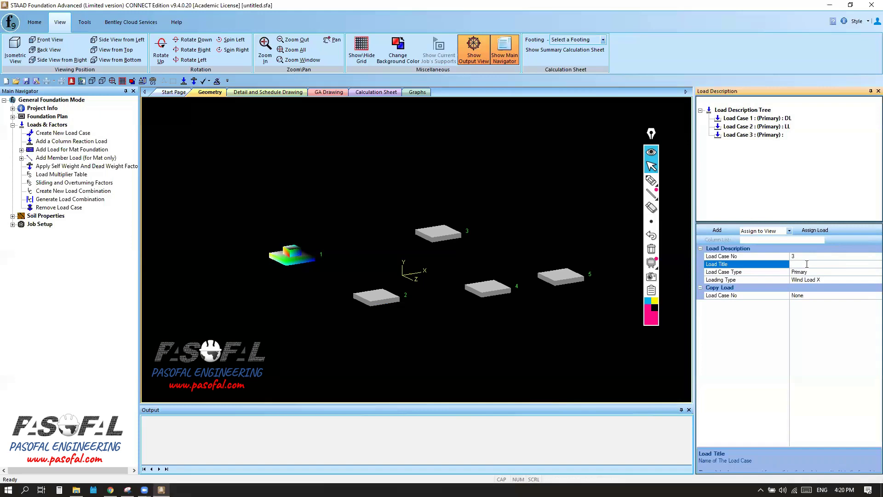
left_click(769, 136)
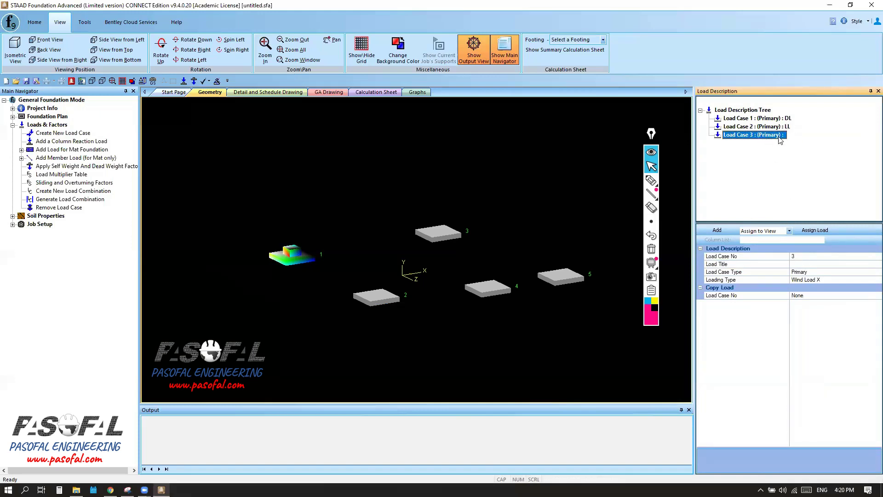
key("ctrl")
key("ctrl")
right_click(763, 140)
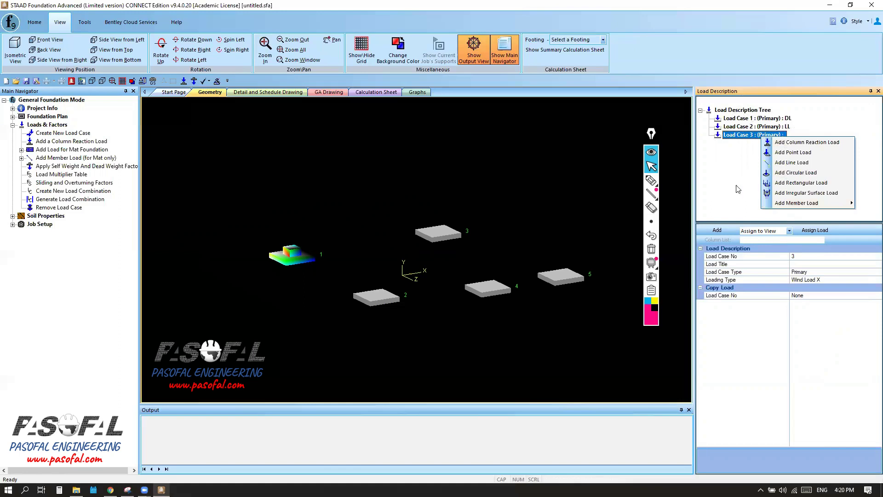
right_click(744, 136)
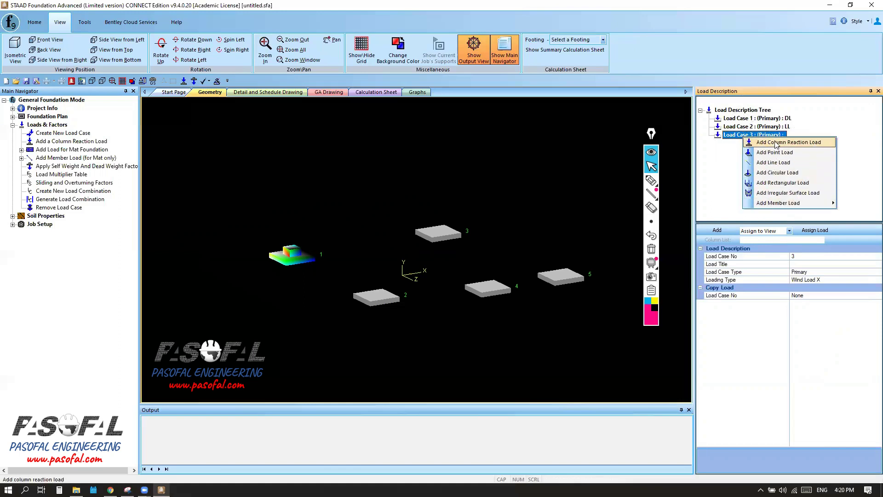
left_click(735, 134)
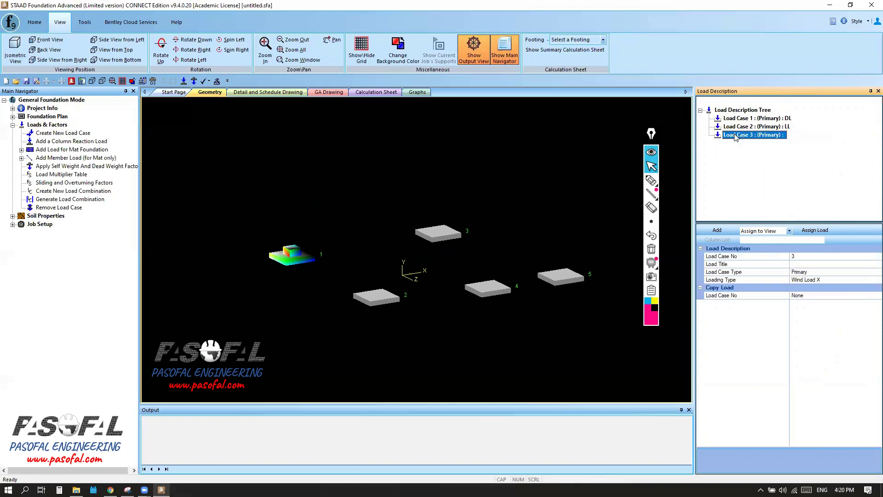
Outline the Remove Load Case entry with the pen and draw an arrow pointing to it
left_click(652, 180)
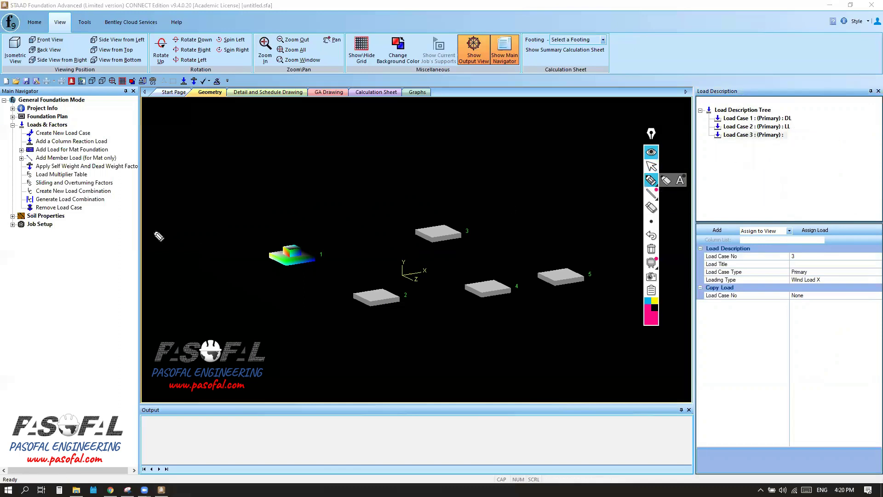
mouse_move(18, 204)
left_mouse_down()
mouse_move(28, 213)
mouse_move(91, 206)
mouse_move(29, 201)
mouse_move(18, 210)
left_mouse_up()
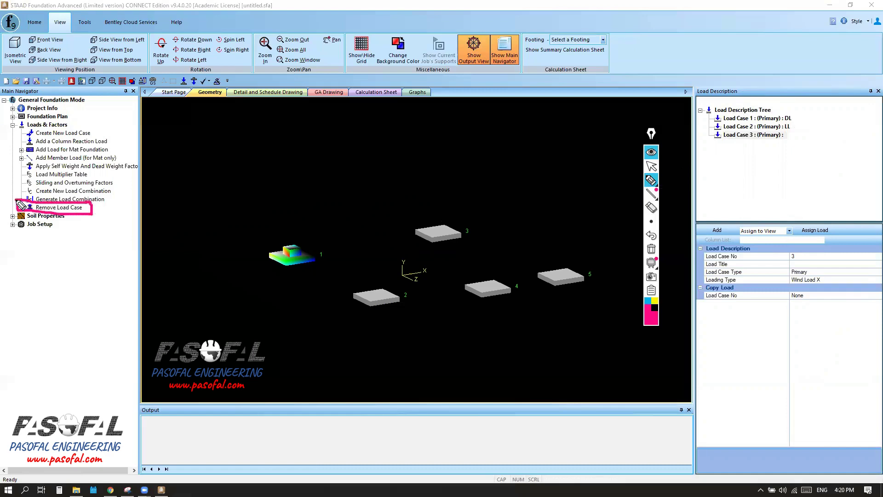
left_click_drag(94, 215, 126, 268)
left_click_drag(92, 238, 109, 222)
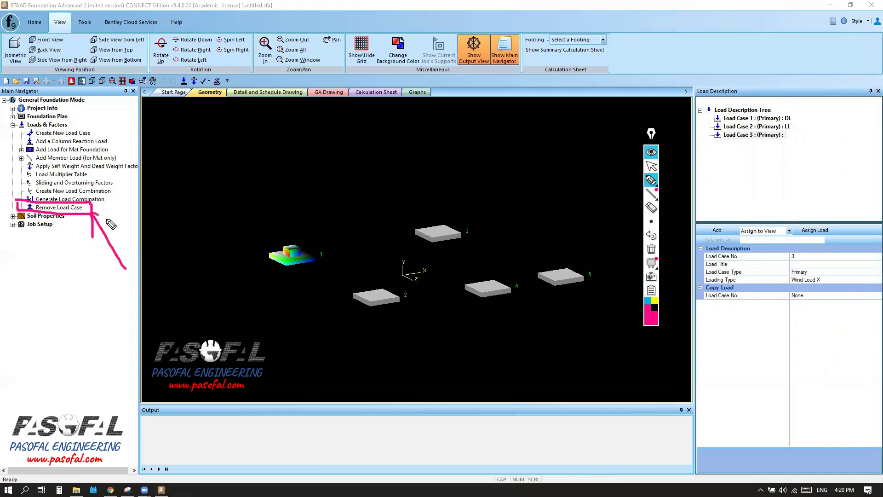
Delete load case 3 and shift the pen toolbar away from the load description tree
left_click(651, 166)
left_click(757, 135)
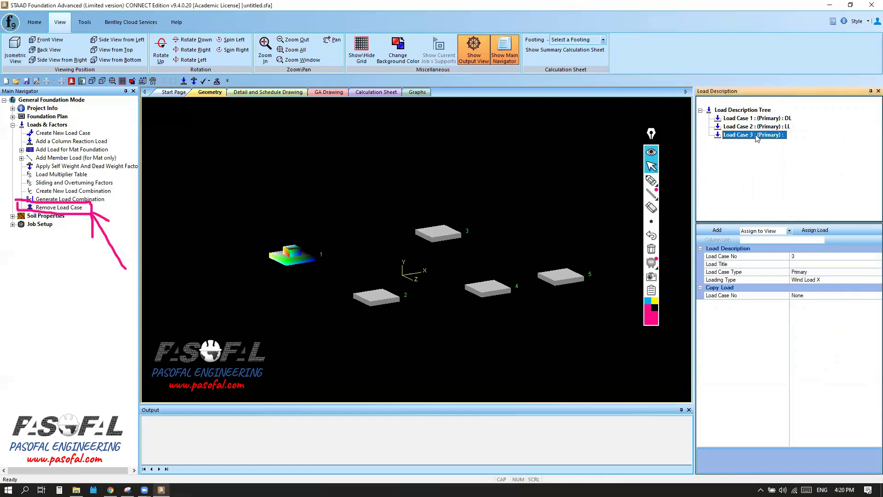
left_click(75, 209)
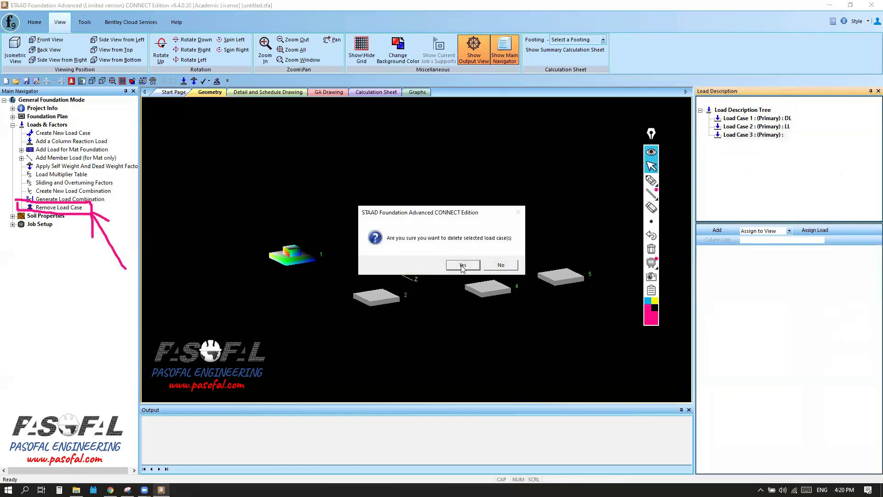
left_click(456, 267)
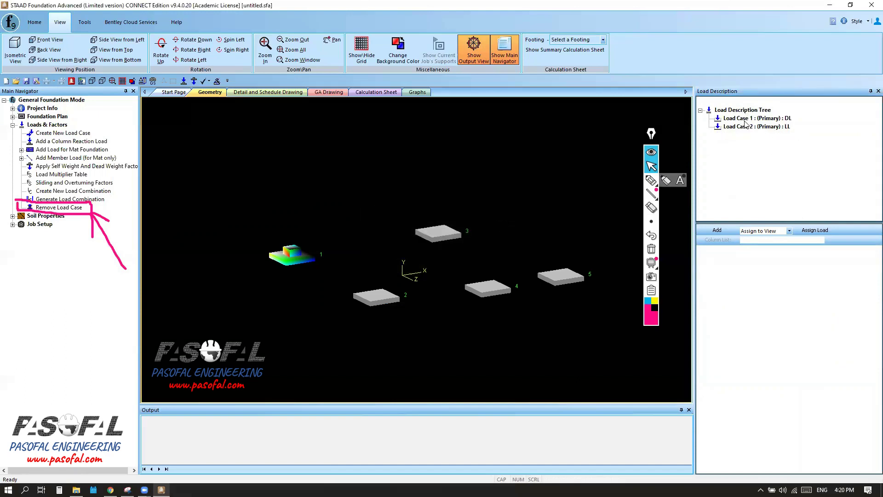
left_click_drag(651, 135, 585, 117)
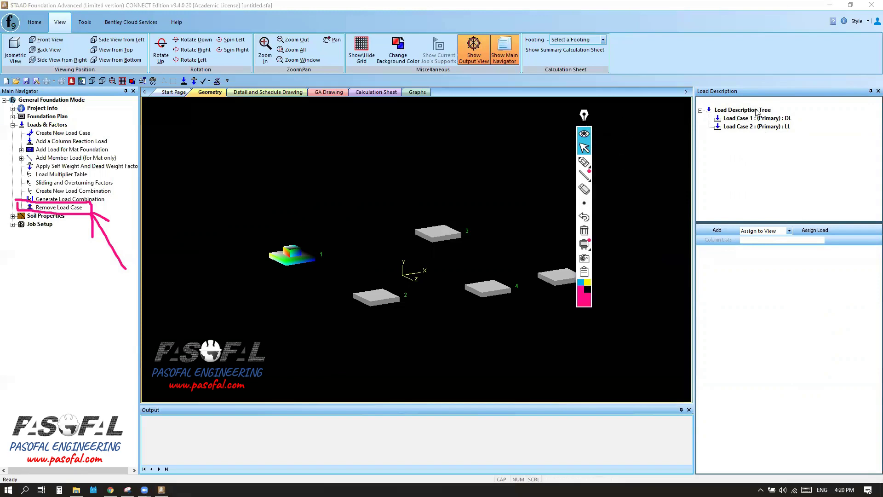
Outline the Create New Load Case entry with the pen and draw an arrow pointing to it
left_click(747, 112)
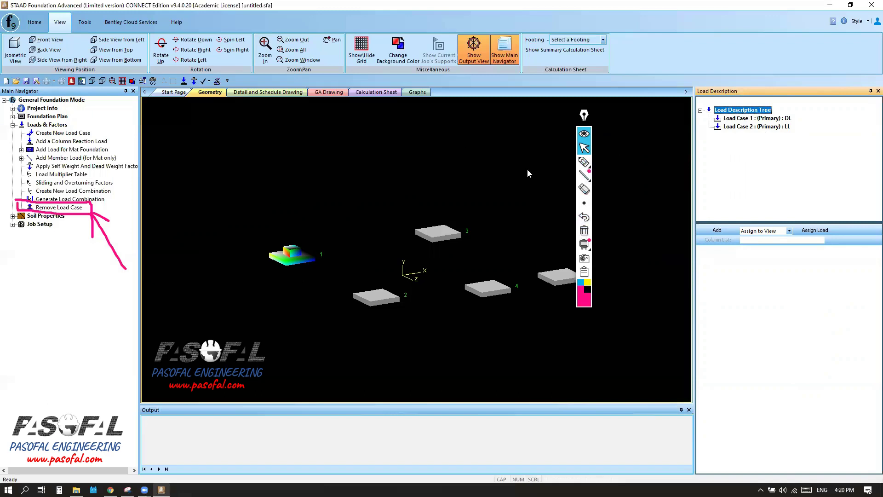
left_click(584, 162)
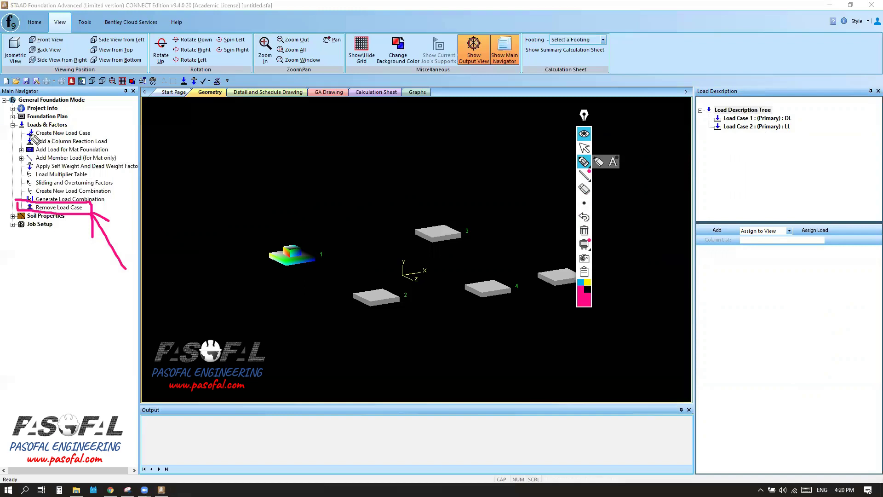
mouse_move(19, 136)
left_mouse_down()
mouse_move(96, 130)
mouse_move(18, 136)
left_mouse_up()
mouse_move(97, 136)
left_mouse_down()
mouse_move(120, 148)
mouse_move(160, 141)
mouse_move(99, 134)
left_mouse_up()
left_click(584, 147)
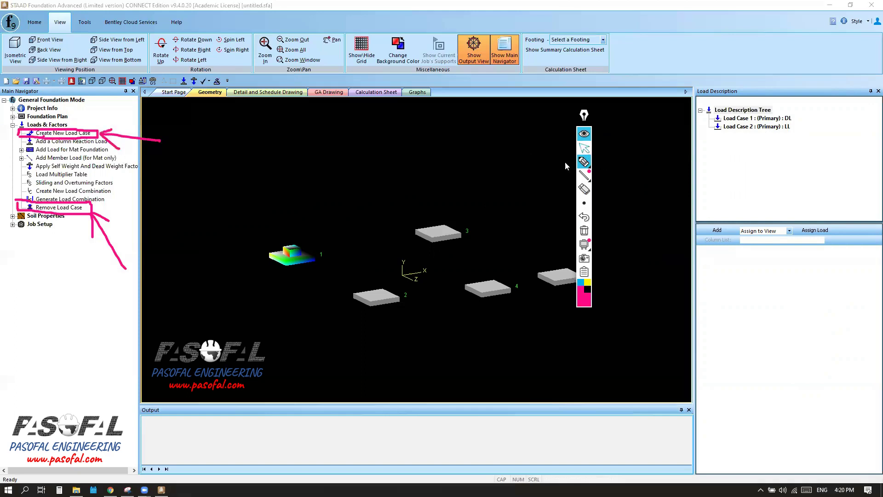
Add primary load case 3 titled Wind_X with the loading type Wind Load X
left_click(87, 134)
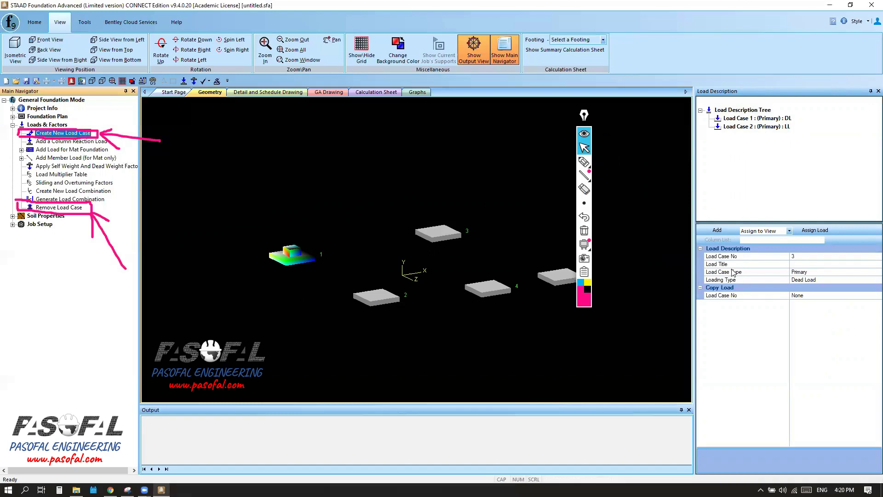
left_click(817, 266)
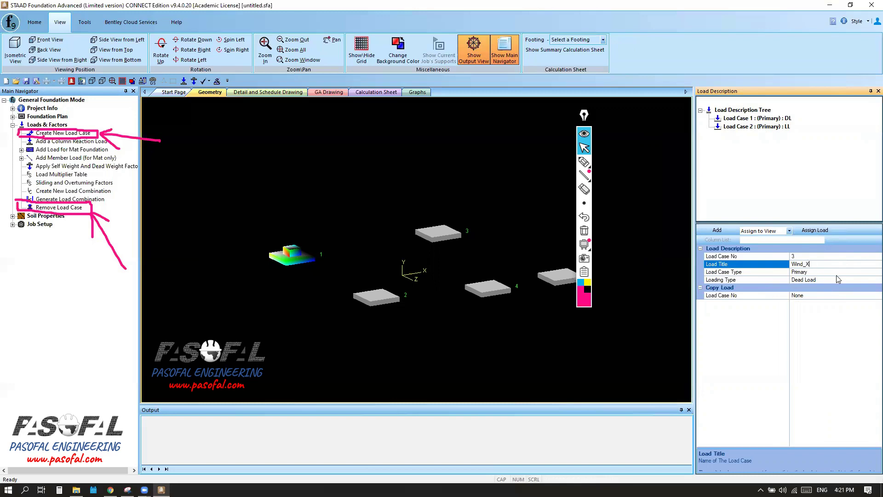
left_click(851, 281)
left_click(870, 282)
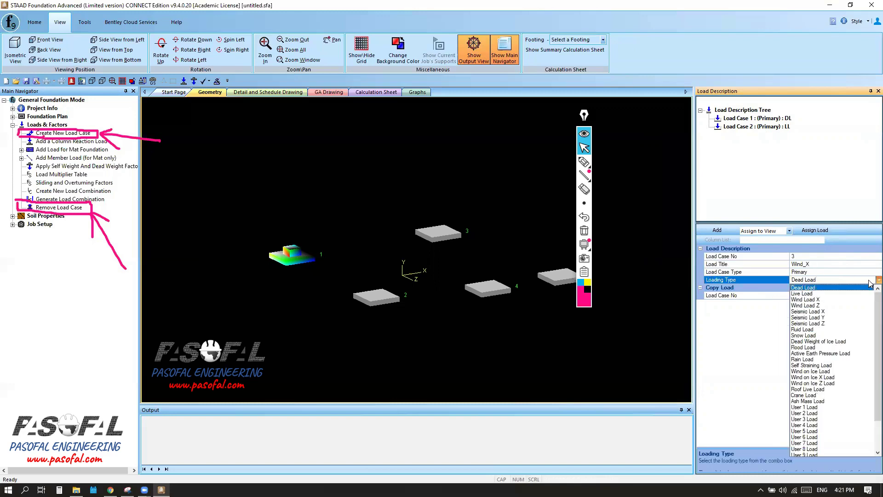
left_click(807, 299)
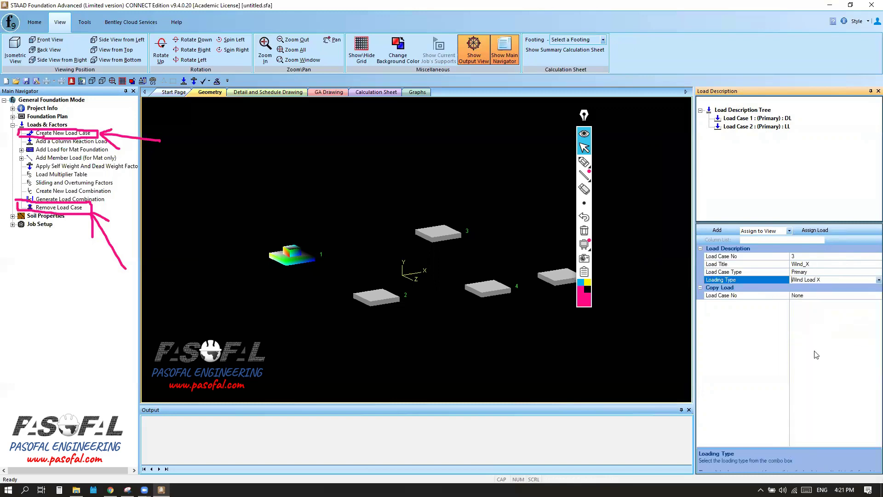
left_click(814, 310)
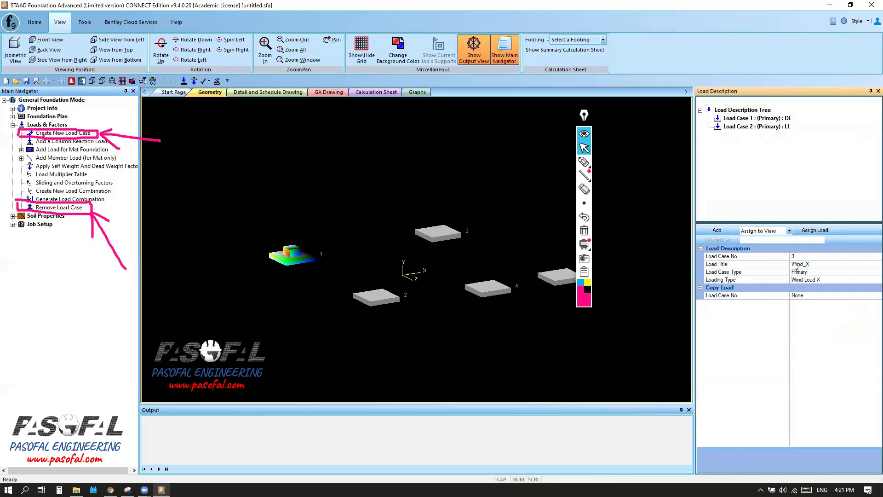
left_click(719, 232)
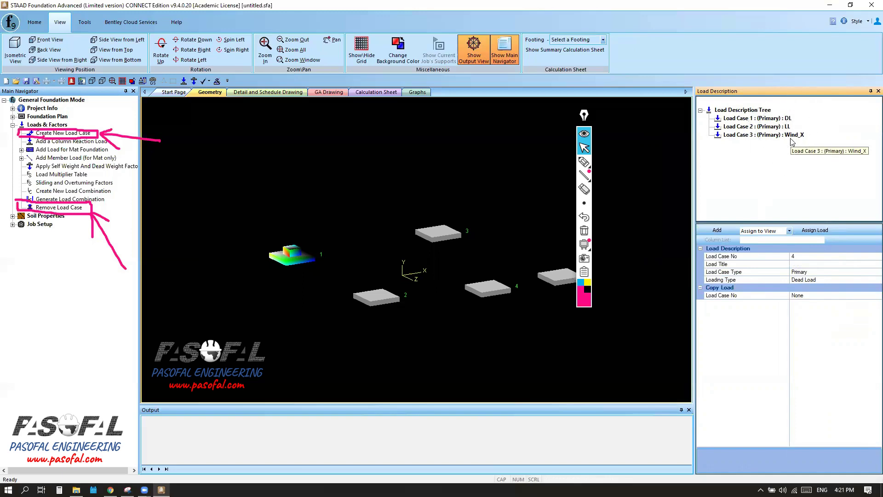
Clear all pen markings, then collapse the pen toolbar and move it closer to the load description tree
left_click(584, 230)
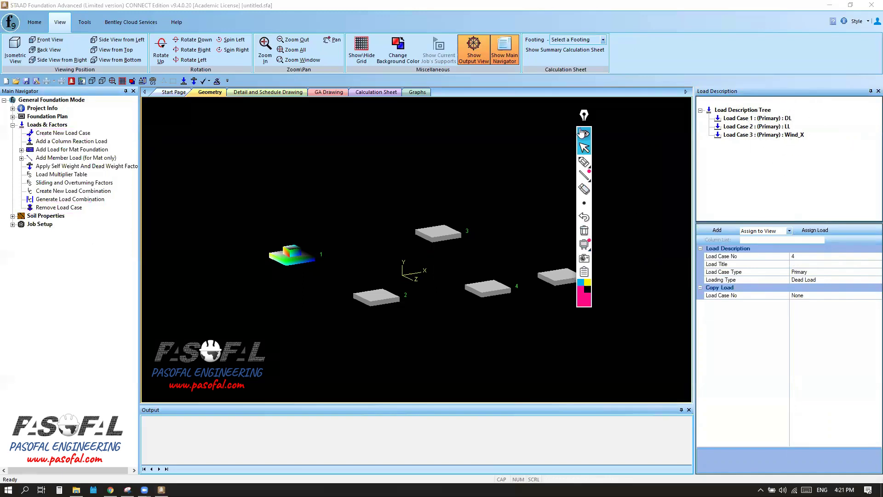
left_click_drag(583, 134, 650, 155)
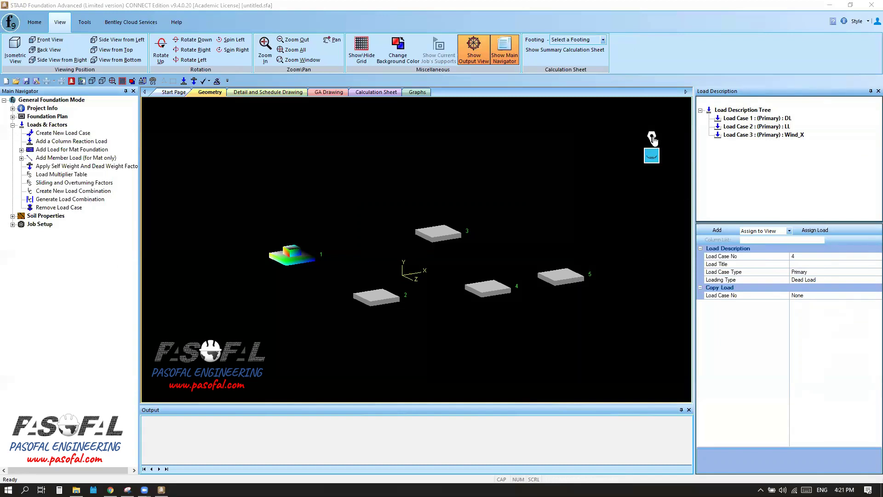
left_click_drag(652, 136, 669, 113)
Check which load types can be added to load case 1 (DL) in the load description tree
left_click(744, 121)
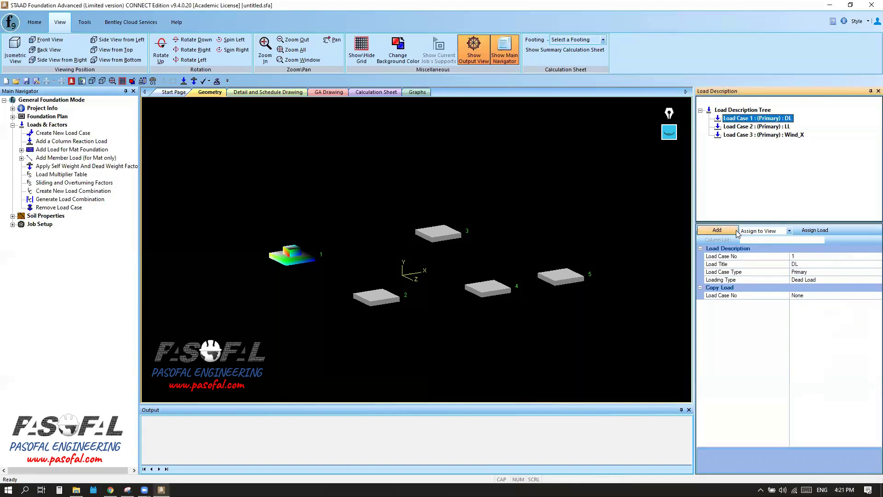
key("ctrl")
key("ctrl")
key("ctrl")
right_click(765, 120)
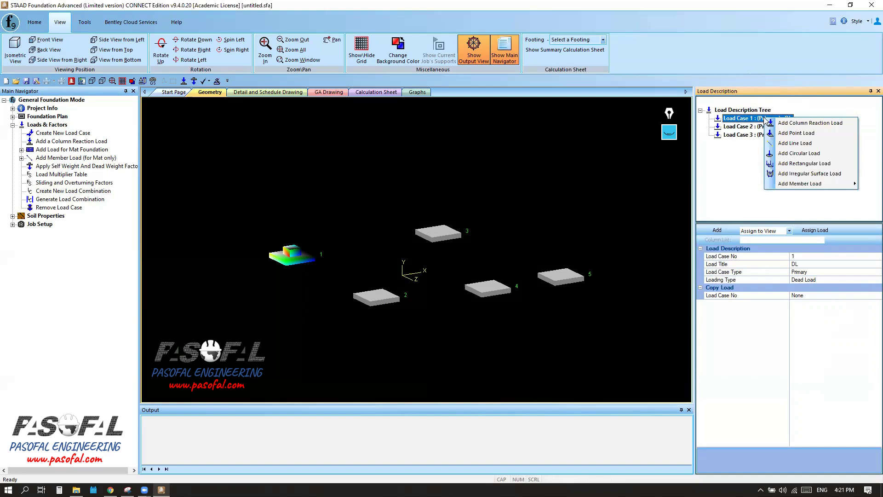
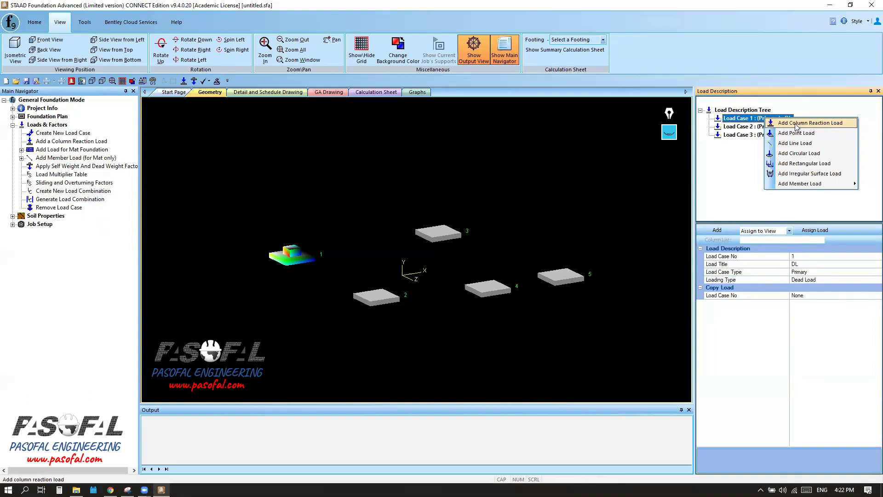
left_click(364, 222)
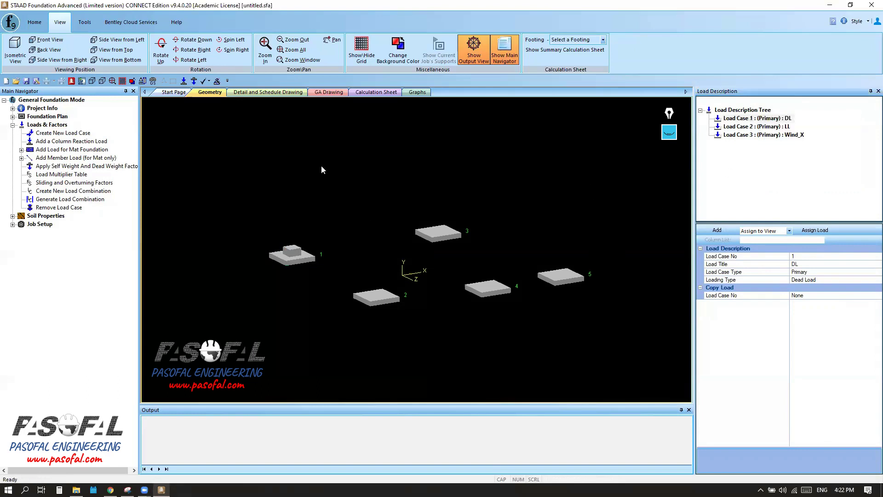
Show the foundation plan from the top and mark the centre of each of the five columns with a pen dot
left_click(113, 49)
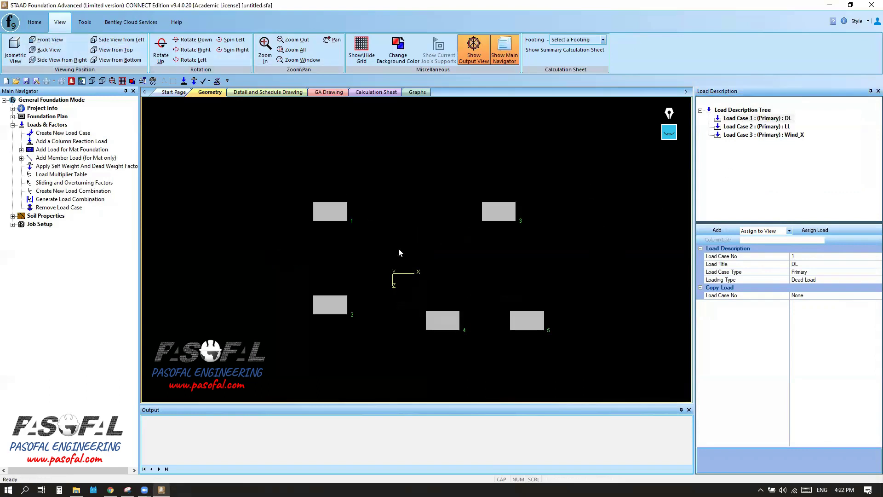
right_click(771, 119)
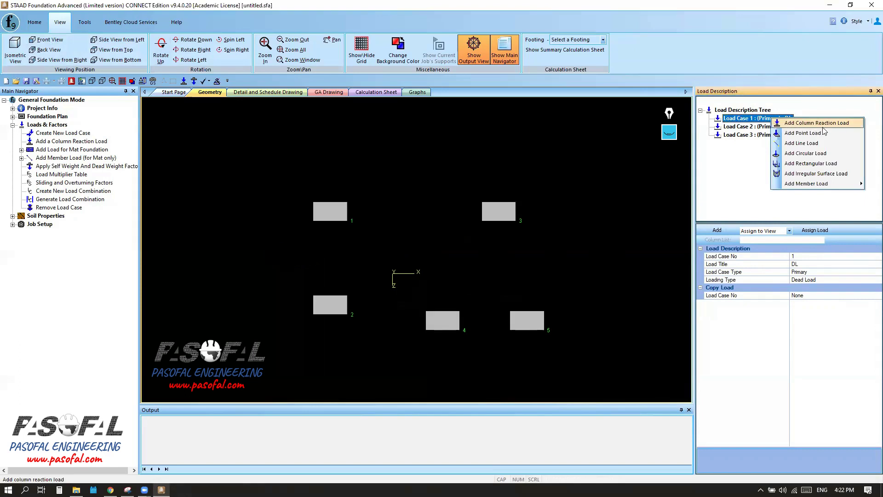
left_click(670, 133)
left_click(669, 158)
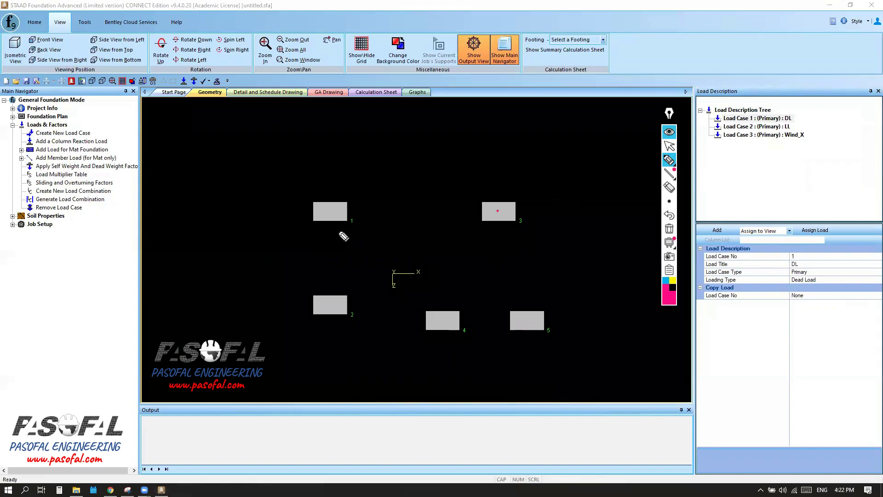
left_click(329, 211)
left_click(328, 304)
left_click(443, 321)
left_click(527, 320)
Remove the centre dots from the columns and restore the earlier pen markings around the load case entries
left_click(670, 228)
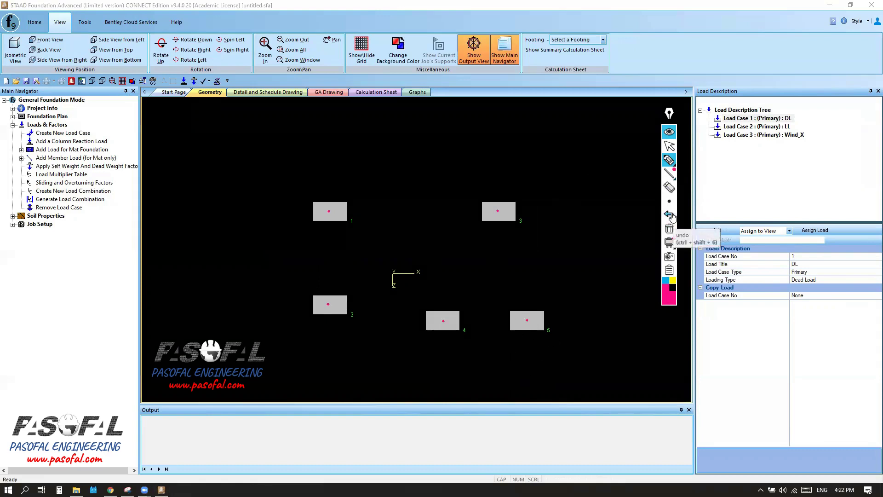
left_click(669, 217)
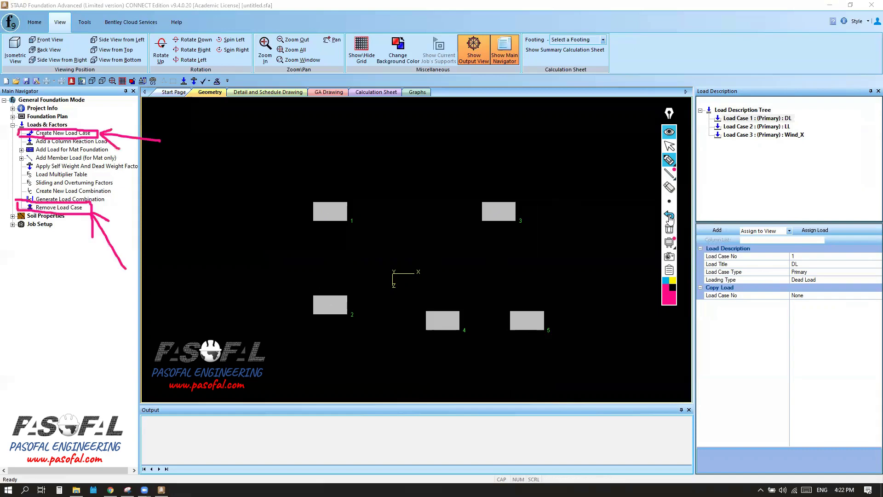
left_click(670, 146)
Check load case 1's point load option and mark an off-centre pen dot on each of the five columns
right_click(765, 119)
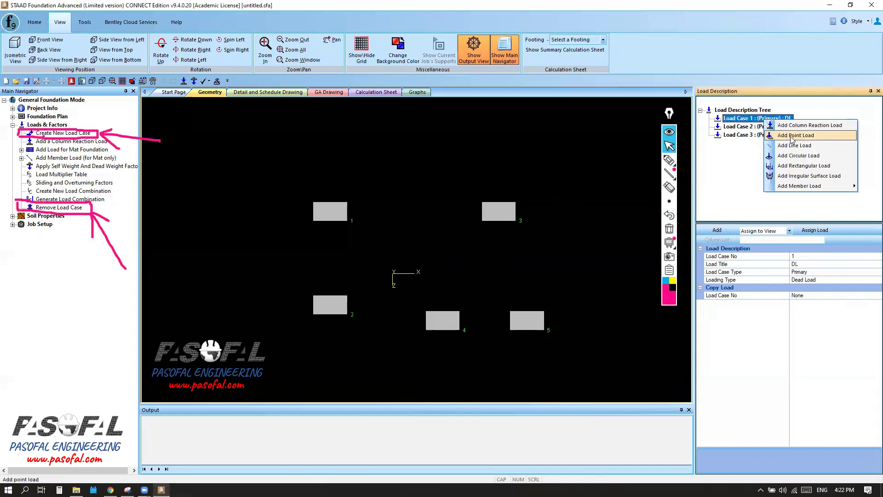
left_click(669, 160)
left_click(508, 208)
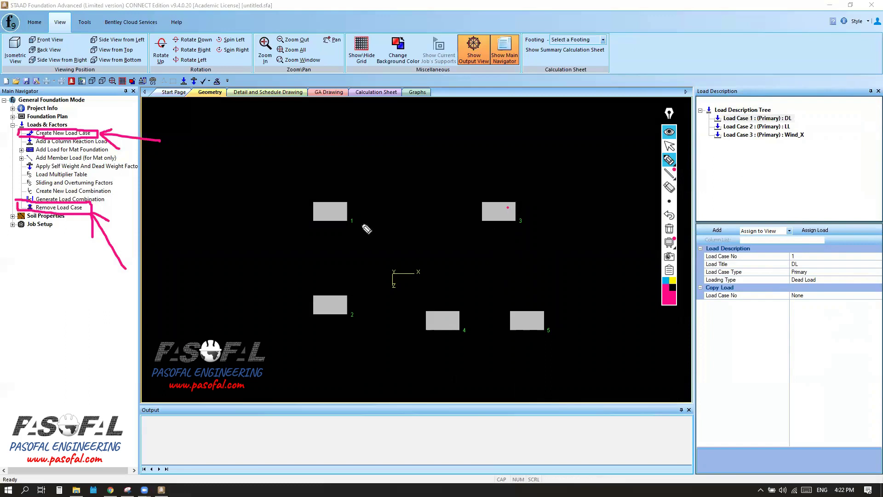
left_click(317, 215)
left_click(338, 299)
left_click(428, 328)
left_click(544, 311)
left_click(670, 147)
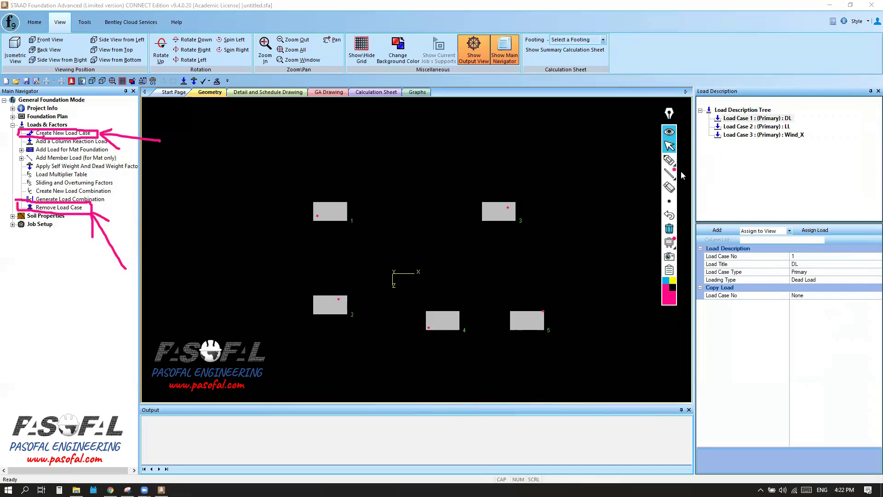
Start a new column reaction load for load case 1 (DL)
left_click(777, 119)
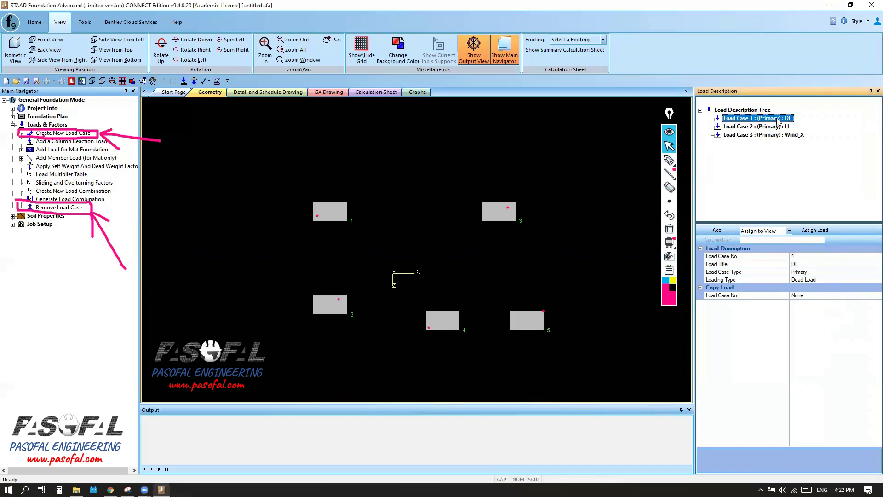
right_click(778, 121)
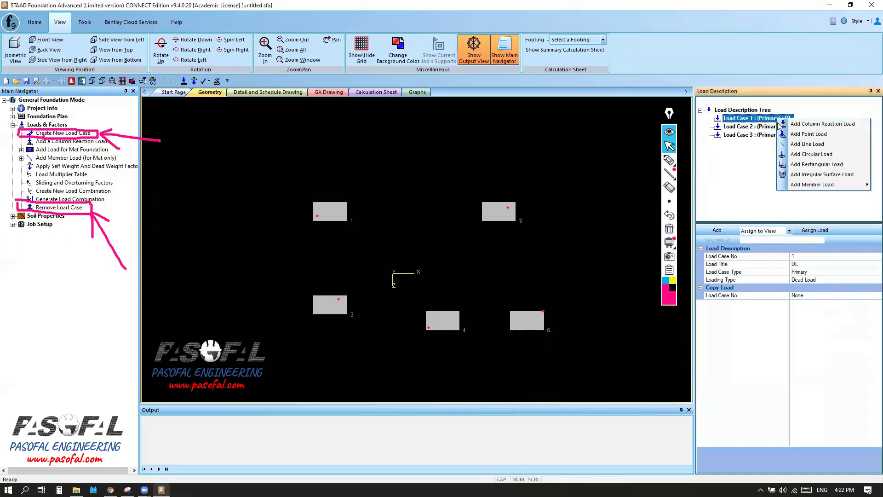
left_click(814, 125)
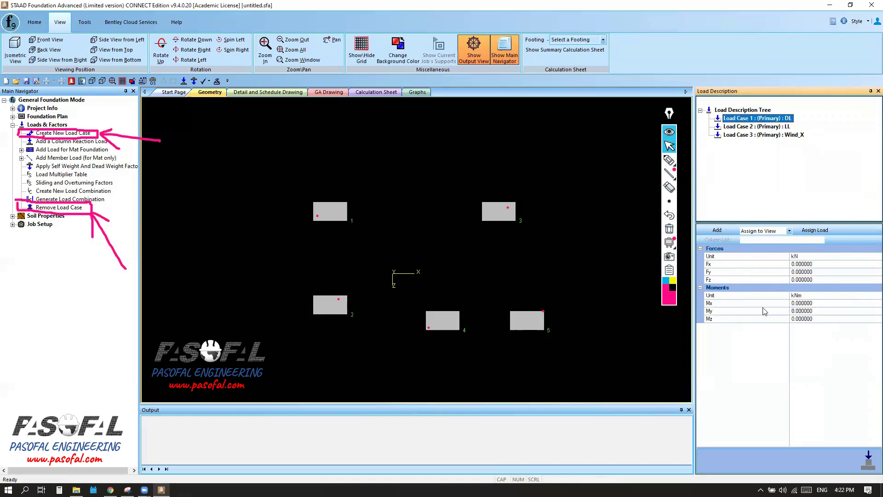
Examine the column reaction's force components Fx, Fy, Fz and moment components Mx, My, Mz
left_click(803, 264)
left_click(803, 273)
left_click(804, 311)
left_click(805, 319)
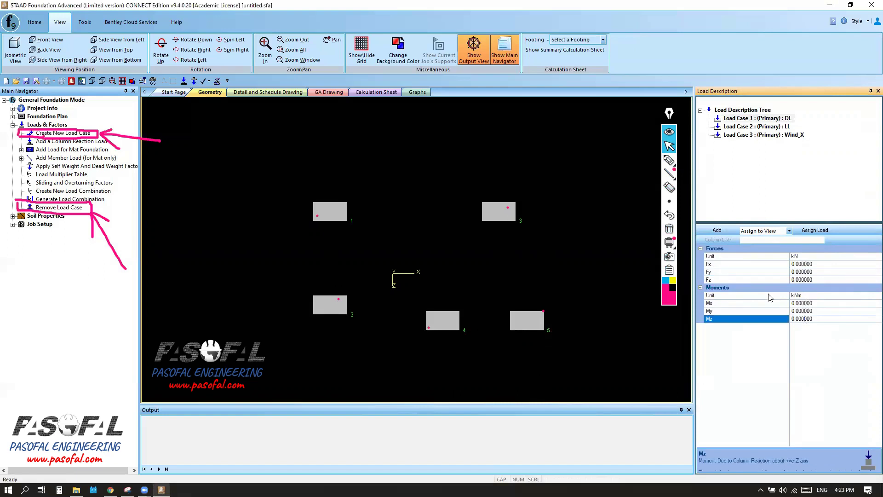
left_click(721, 264)
left_click(721, 304)
left_click(721, 311)
left_click(722, 318)
left_click(721, 272)
left_click(720, 280)
left_click(723, 318)
Draw labelled X and Z axis arrows from the origin with the pen and circle column 1
left_click(669, 160)
left_click_drag(395, 275, 455, 276)
mouse_move(394, 276)
left_mouse_down()
mouse_move(400, 314)
mouse_move(383, 316)
left_mouse_up()
mouse_move(466, 264)
left_mouse_down()
mouse_move(472, 282)
mouse_move(465, 282)
left_mouse_up()
left_click_drag(377, 336, 405, 353)
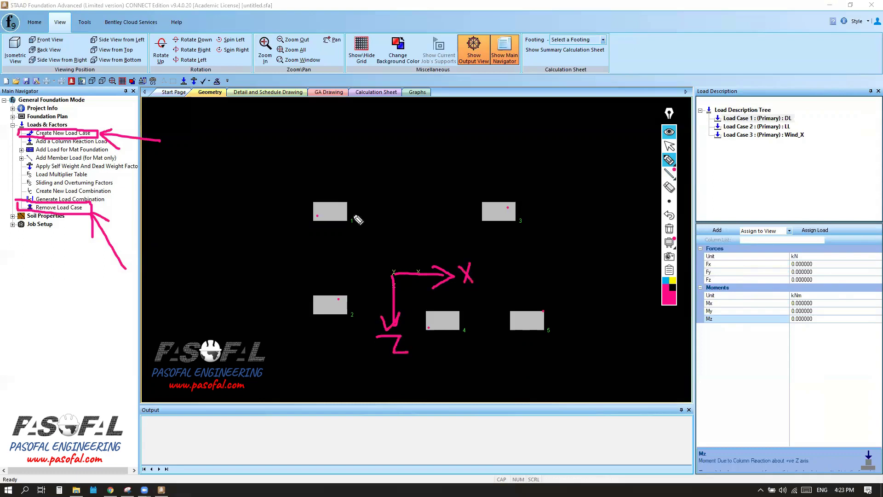
mouse_move(366, 191)
left_mouse_down()
mouse_move(292, 220)
mouse_move(366, 193)
left_mouse_up()
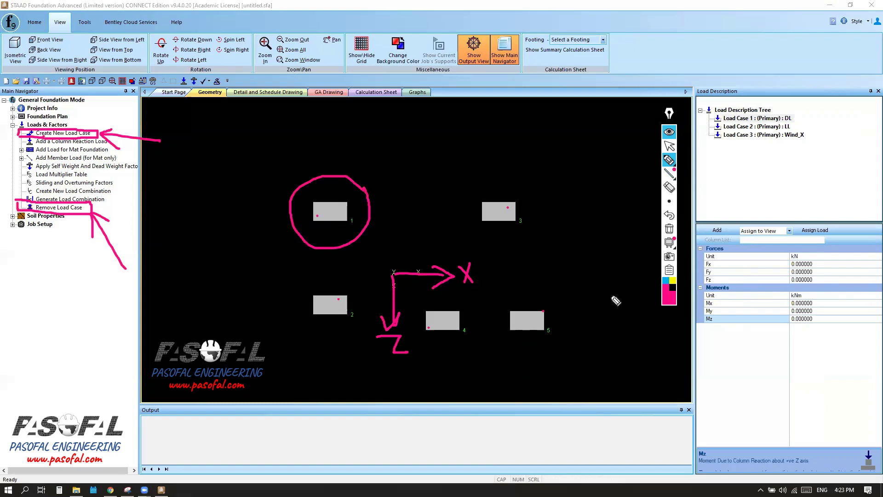
left_click(670, 146)
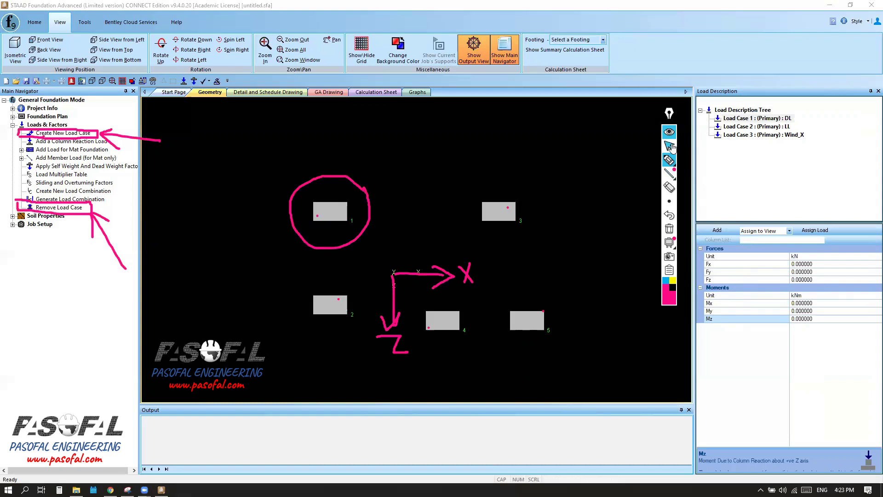
Draw a pen arrow pointing to the centre of column 1 to illustrate the vertical force Fy
left_click(816, 271)
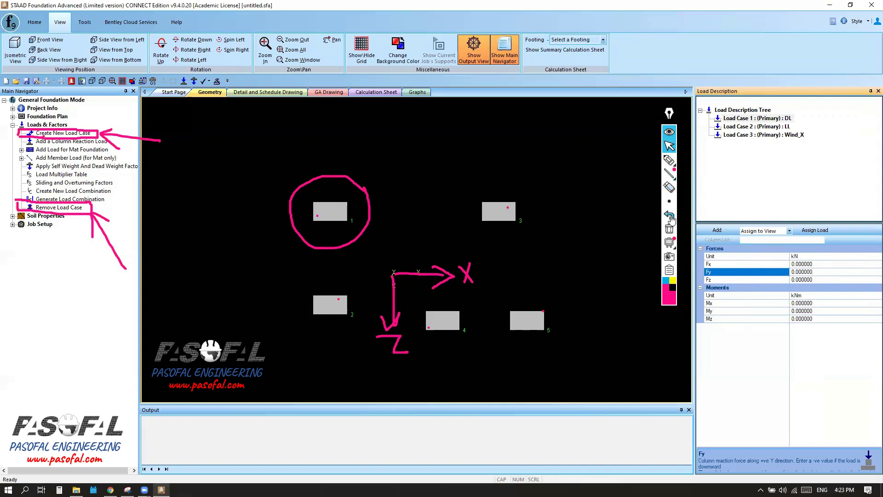
left_click(669, 160)
mouse_move(330, 211)
left_mouse_down()
mouse_move(331, 202)
mouse_move(327, 212)
mouse_move(341, 210)
left_mouse_up()
left_click(327, 212)
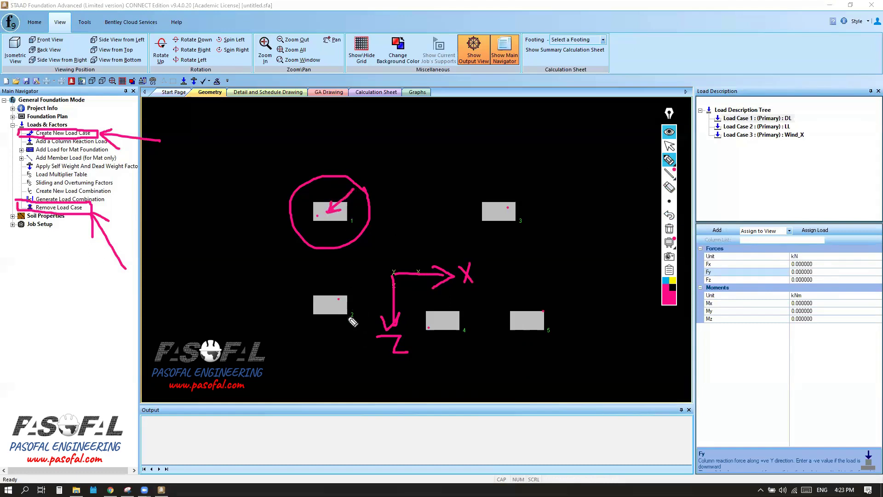
left_click(670, 146)
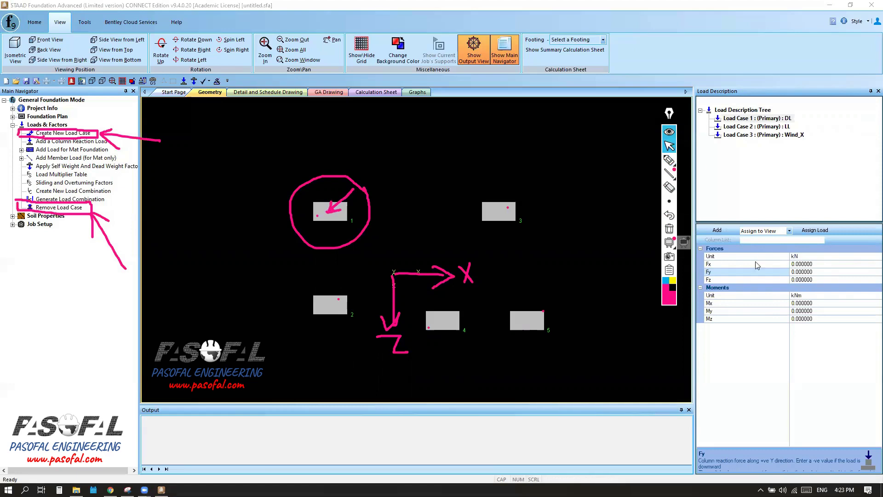
Set the column reaction's vertical force Fy to -150 kN
left_click(825, 272)
double_click(825, 271)
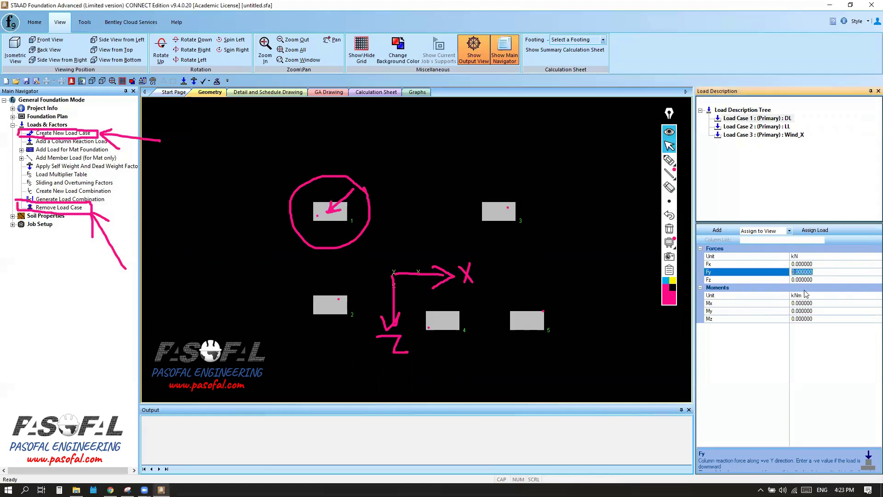
type("-150")
key("ctrl")
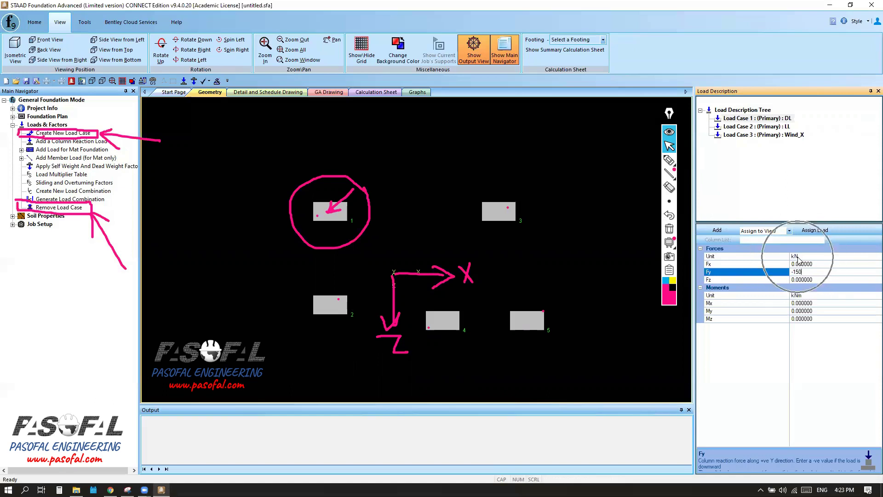
Set the column reaction's moment Mx to -30 kNm and add the reaction to Load Case 1 (DL)
left_click(806, 312)
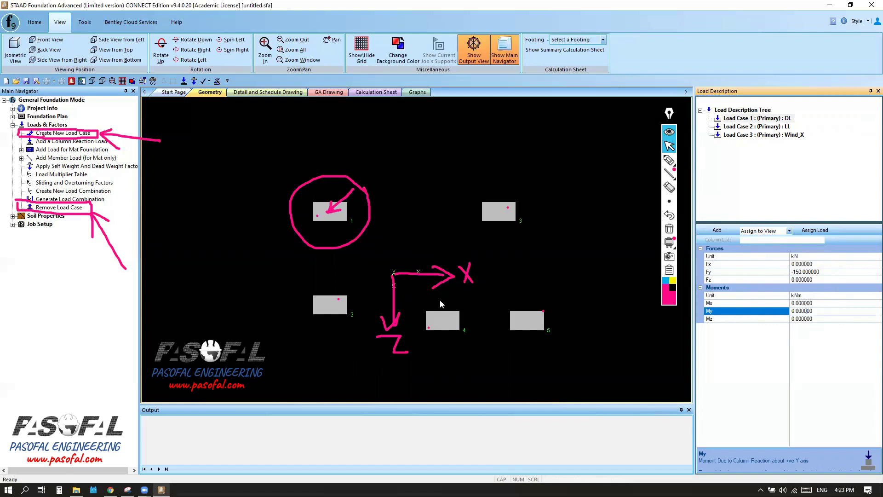
left_click(820, 303)
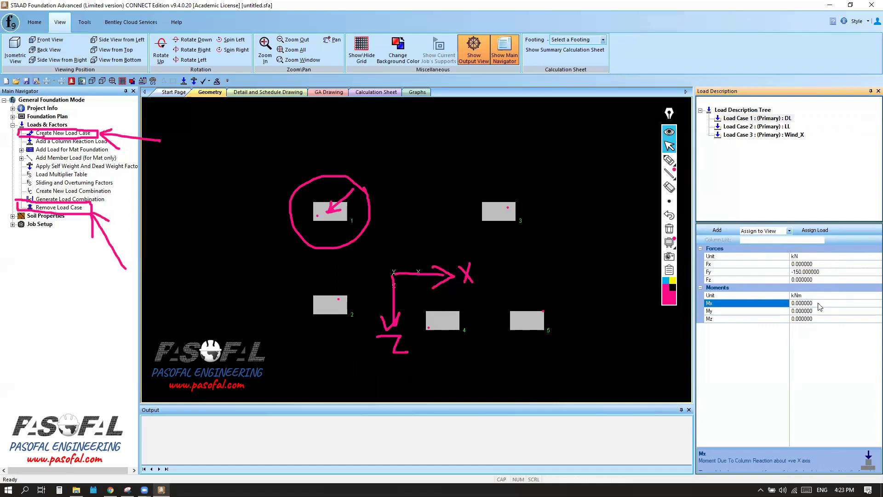
type("-30")
left_click(824, 311)
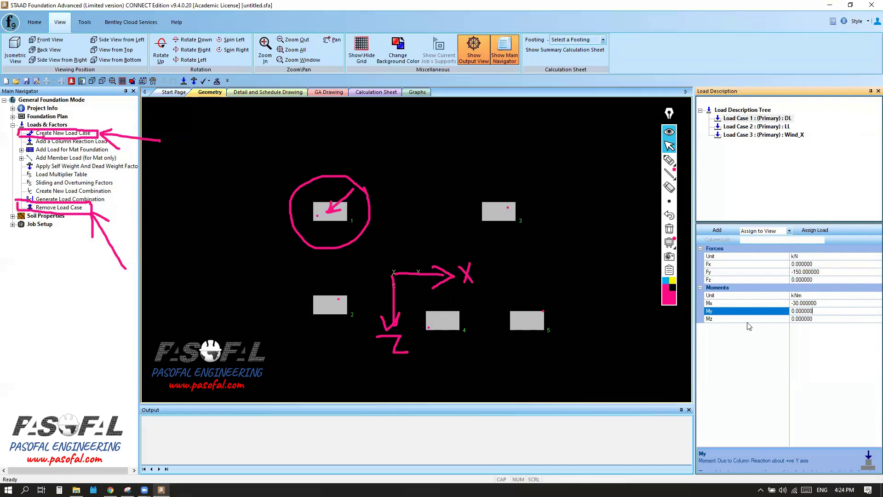
left_click(716, 231)
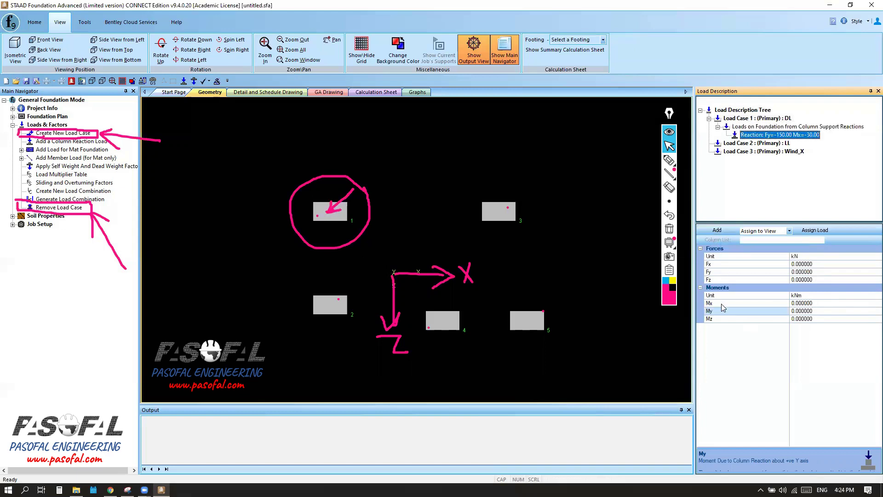
Open the added DL reaction's vertical force Fy for editing and circle column 2 with the pen
left_click(769, 136)
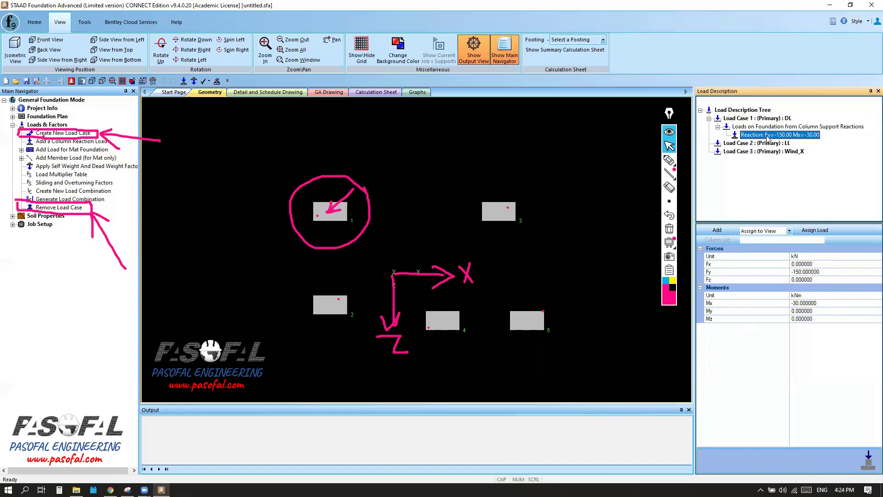
left_click(824, 272)
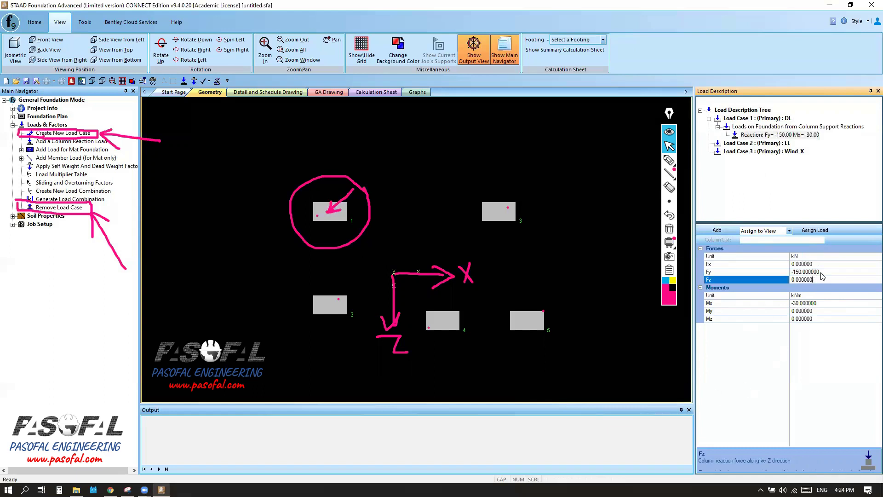
double_click(807, 272)
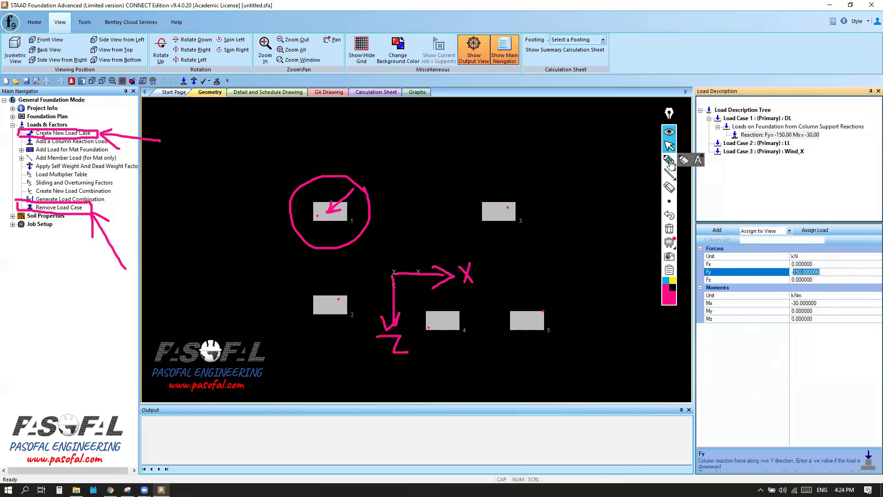
left_click(670, 159)
left_click_drag(359, 278, 367, 307)
mouse_move(360, 339)
left_mouse_down()
mouse_move(339, 289)
mouse_move(361, 282)
left_mouse_up()
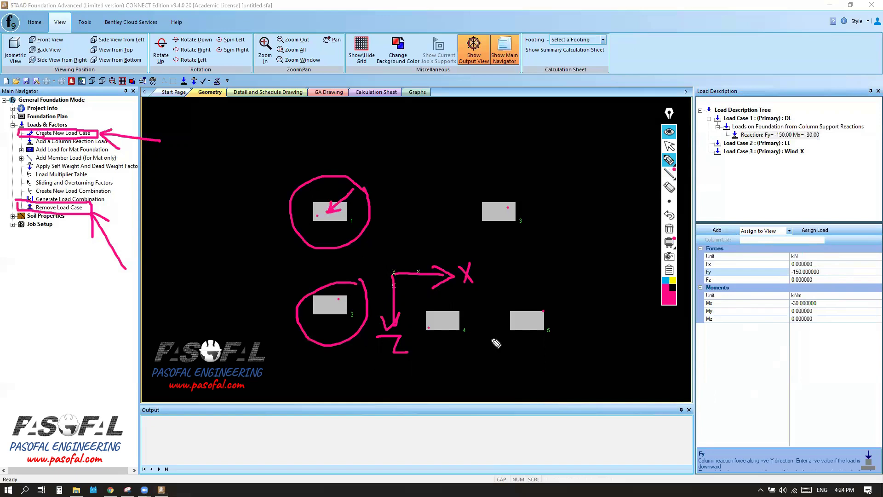
Set the existing DL reaction's vertical force Fy to -130 kN
left_click(669, 146)
left_click(822, 273)
left_click_drag(814, 272, 801, 272)
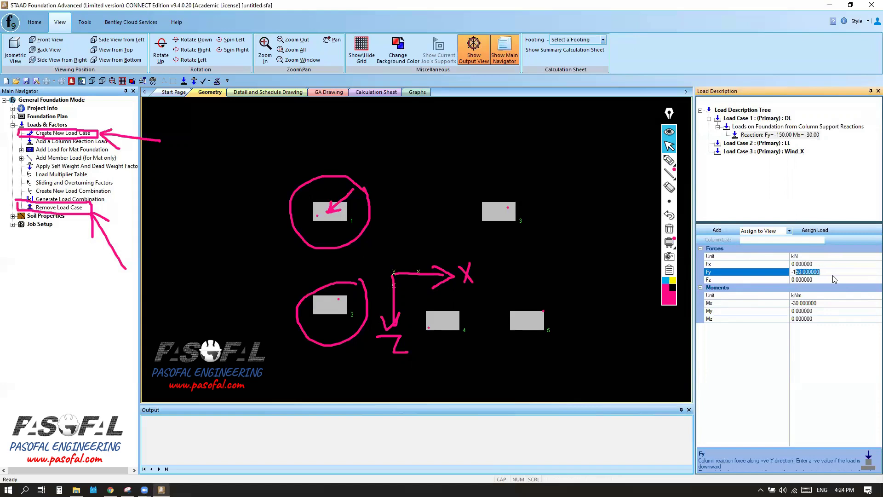
type("30")
left_click(818, 279)
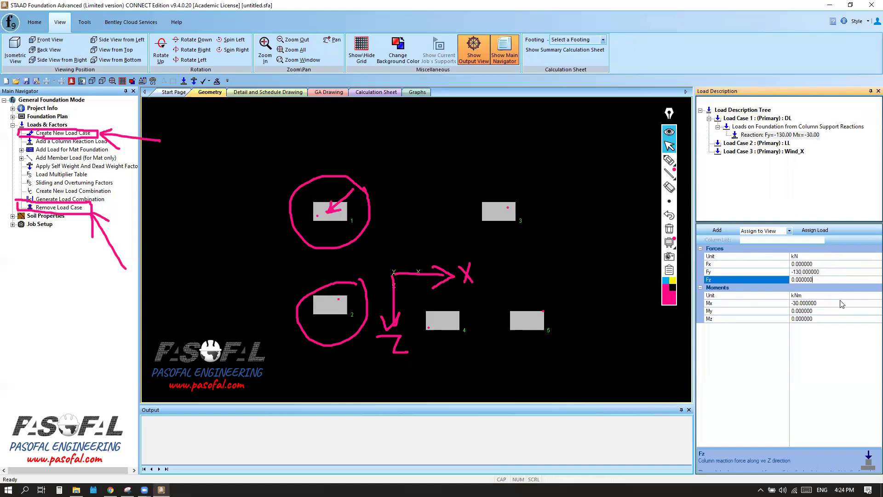
Set the DL reaction's moments Mx to -10 kNm and Mz to 15 kNm
left_click_drag(827, 305, 795, 304)
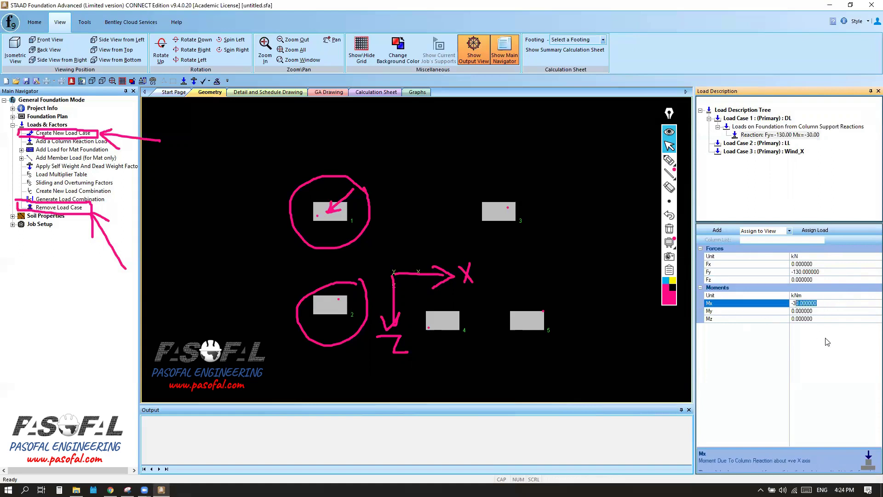
key("BackSpace")
key("BackSpace")
left_click(806, 312)
left_click(809, 322)
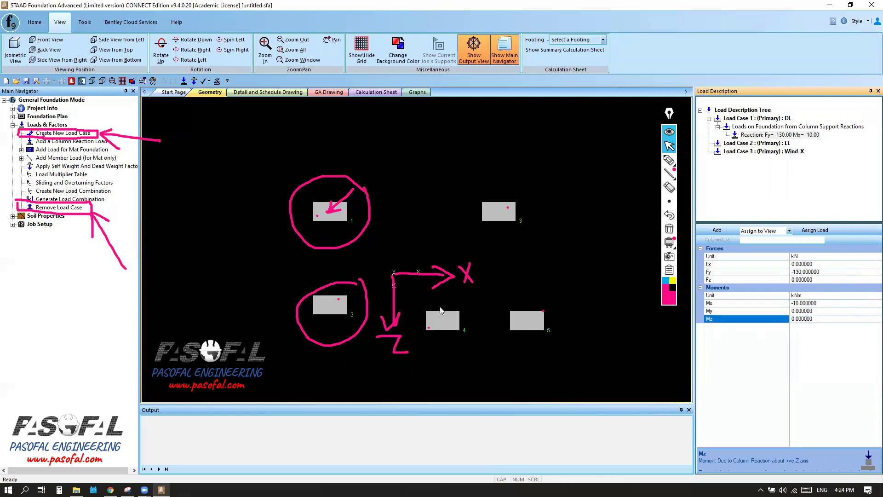
left_click_drag(819, 320, 791, 321)
type("-")
left_click(823, 311)
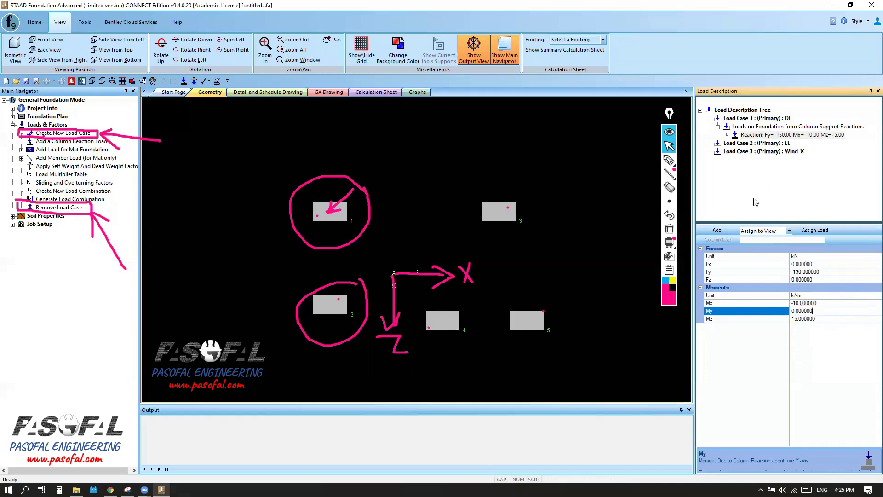
left_click(714, 230)
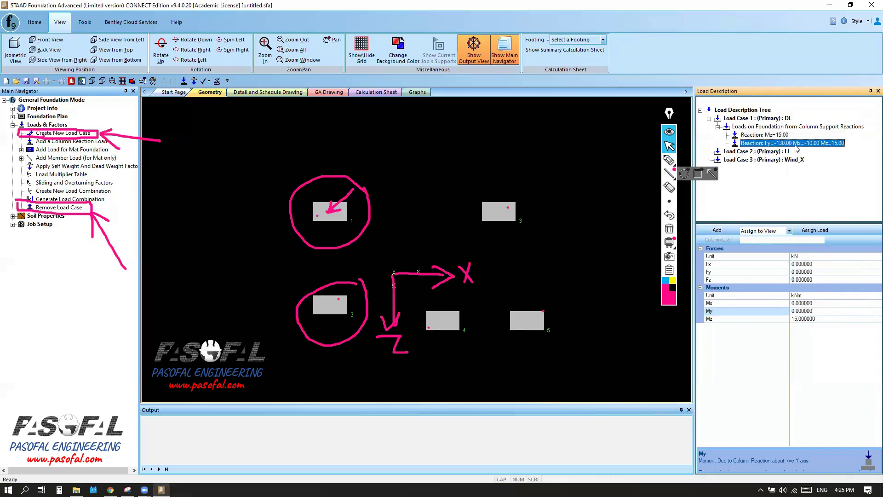
left_click(781, 134)
left_click(785, 143)
left_click(779, 136)
left_click(785, 143)
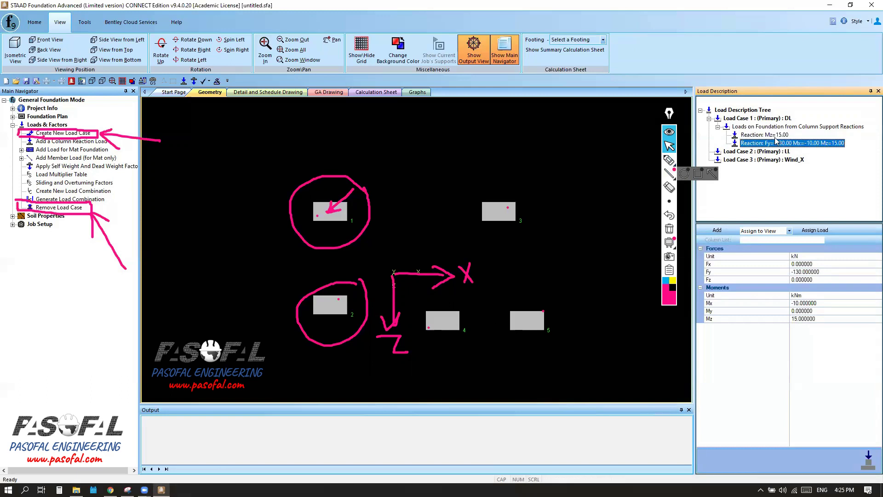
left_click(776, 137)
left_click(780, 143)
left_click(766, 136)
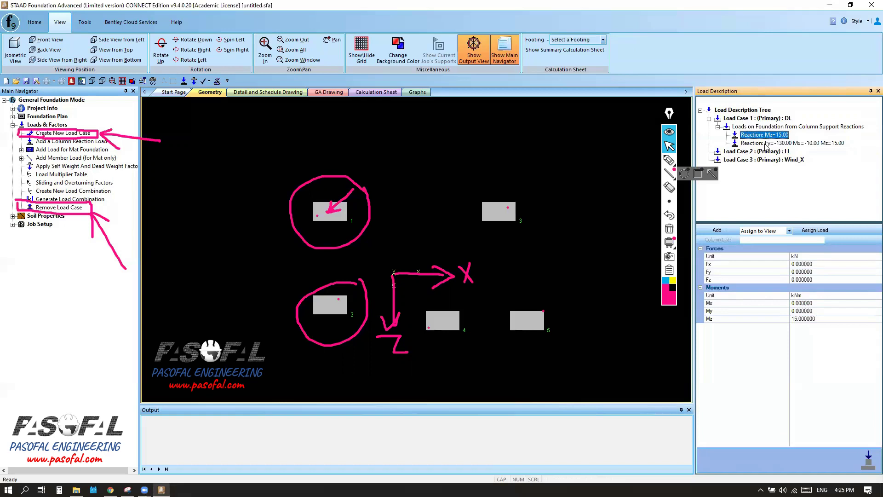
left_click(767, 144)
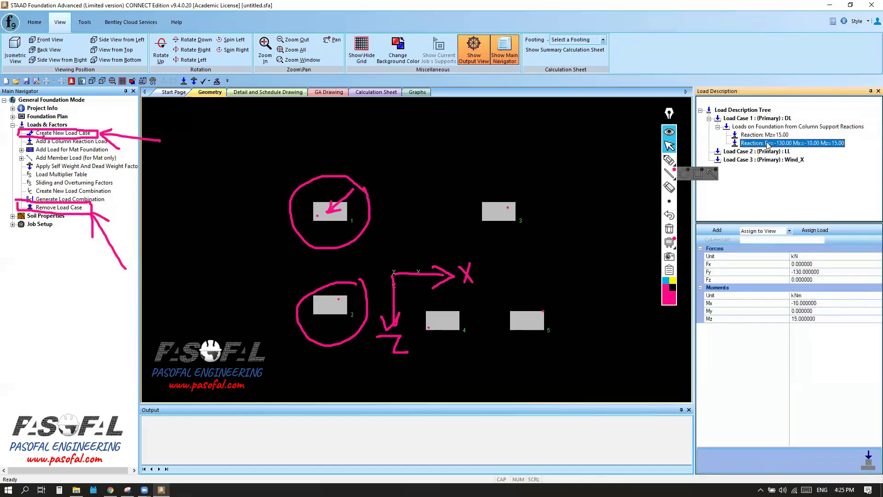
left_click(768, 135)
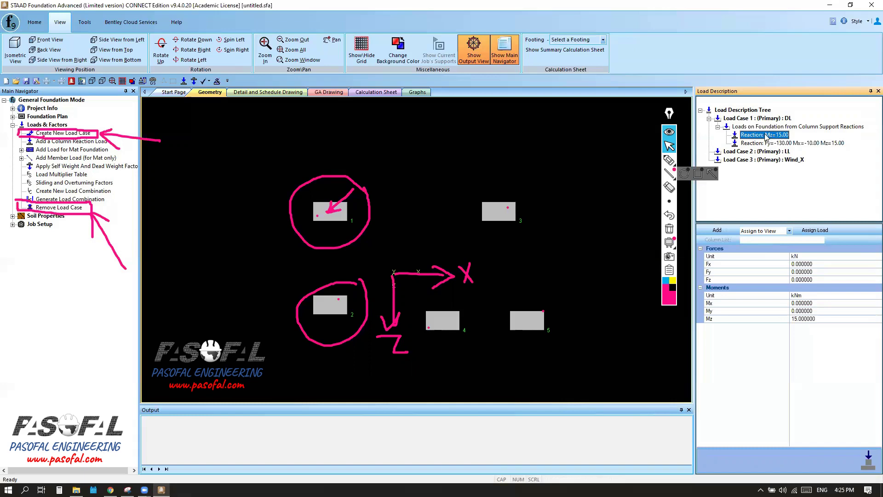
left_click(74, 210)
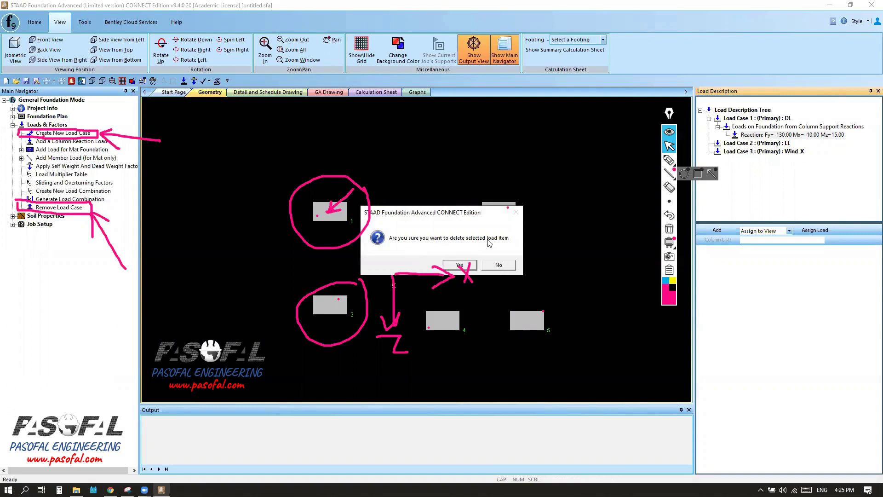
left_click(504, 265)
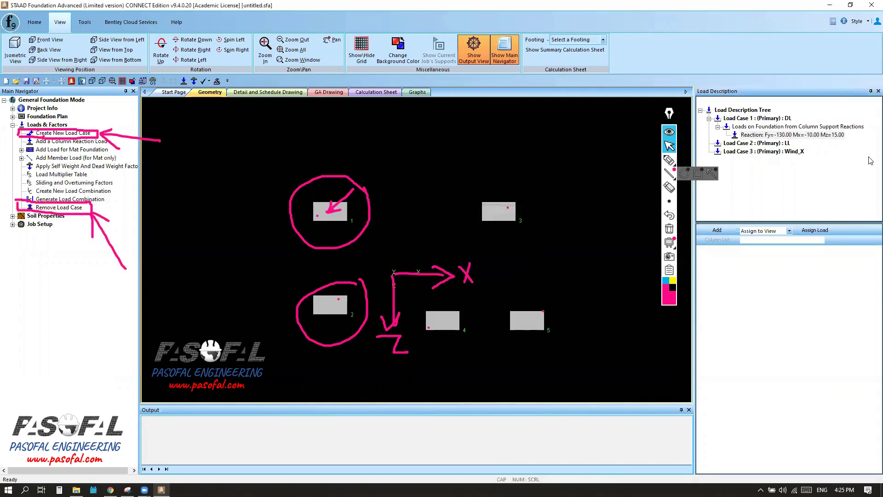
Start a new column support reaction under Load Case 1 (DL) with vertical force Fy of -150 kN
left_click(792, 136)
left_click(754, 119)
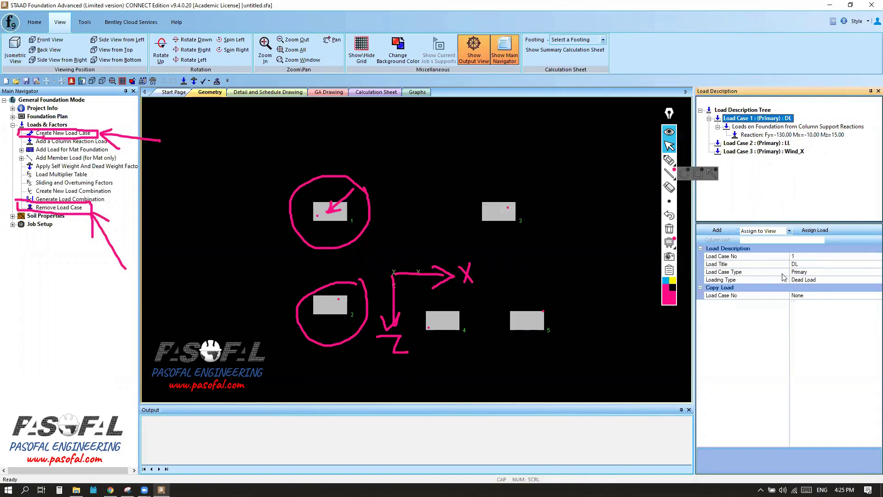
left_click(754, 129)
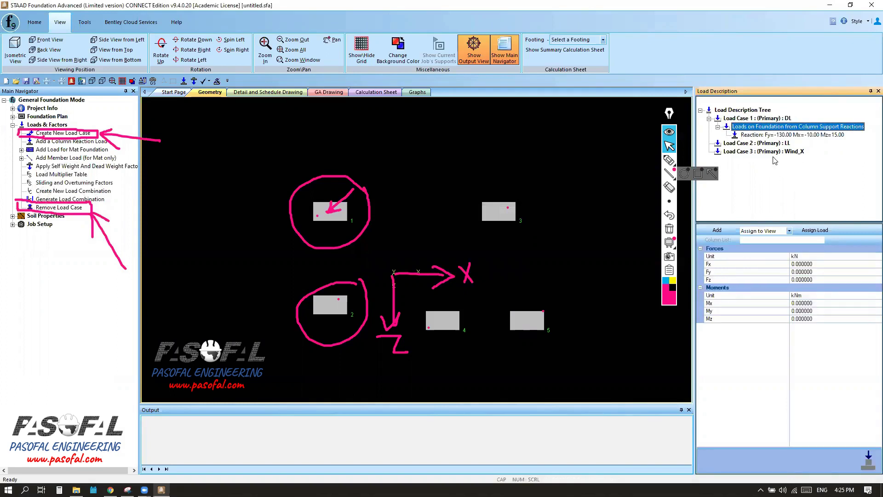
left_click(811, 279)
left_click(819, 271)
left_click_drag(820, 271, 756, 271)
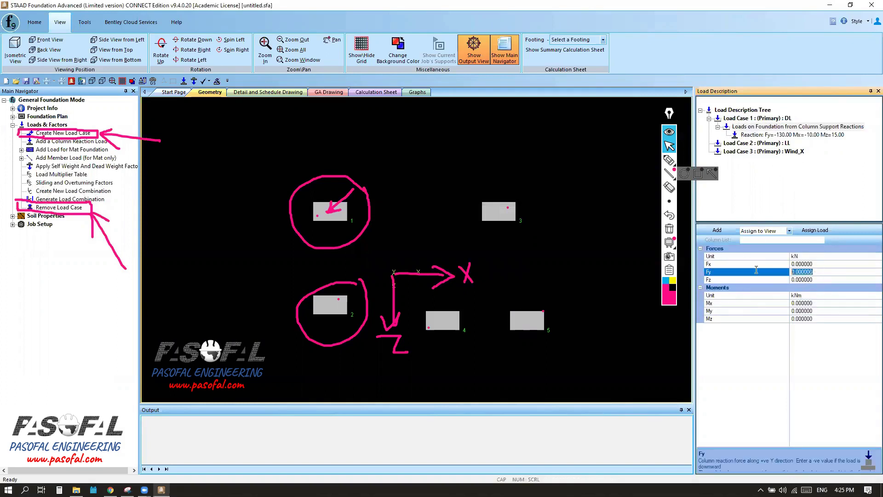
type("-150")
Set the new reaction's moment Mx to -30 kNm and add it to the DL load case
left_click(815, 303)
left_click_drag(788, 304, 756, 304)
type("-3")
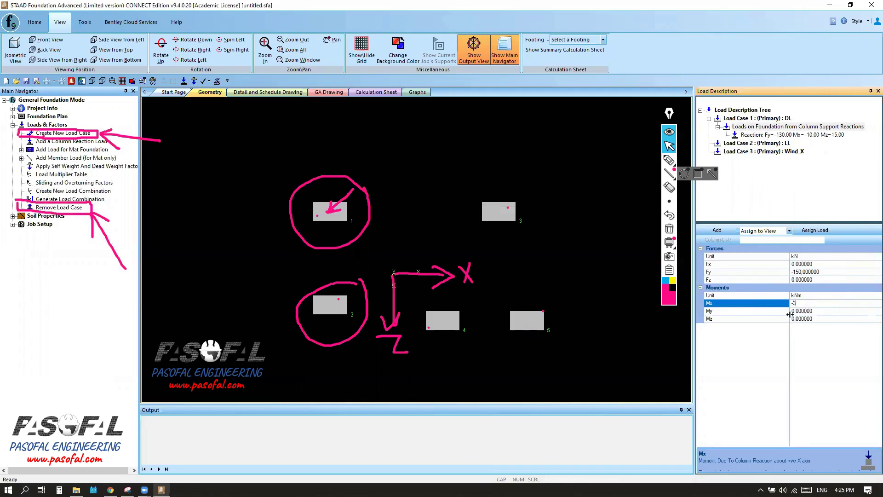
left_click(819, 312)
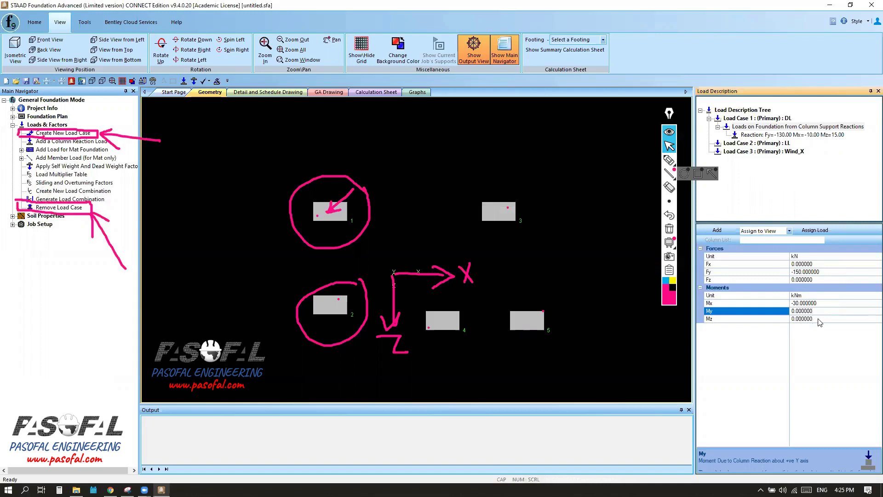
left_click(818, 319)
left_click(716, 232)
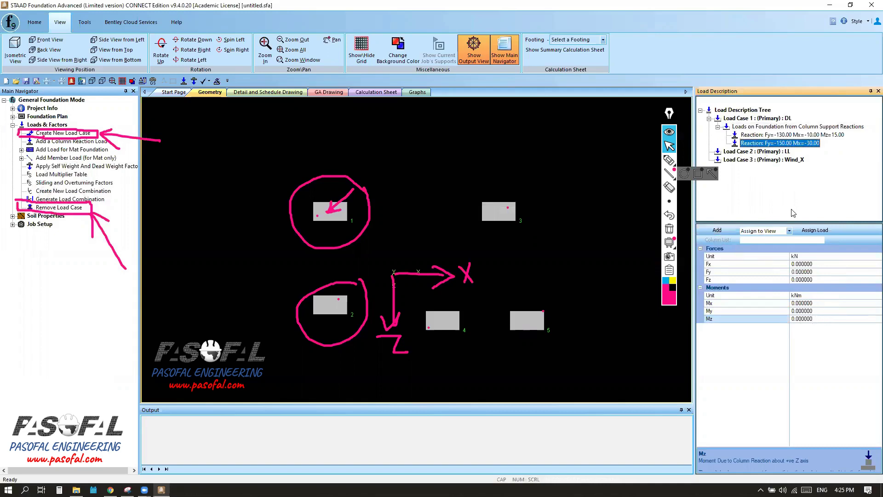
Compare the force and moment values of the two column reactions under the DL load case
left_click(783, 136)
left_click(781, 143)
left_click(779, 136)
left_click(777, 143)
left_click(777, 136)
left_click(778, 143)
left_click(779, 136)
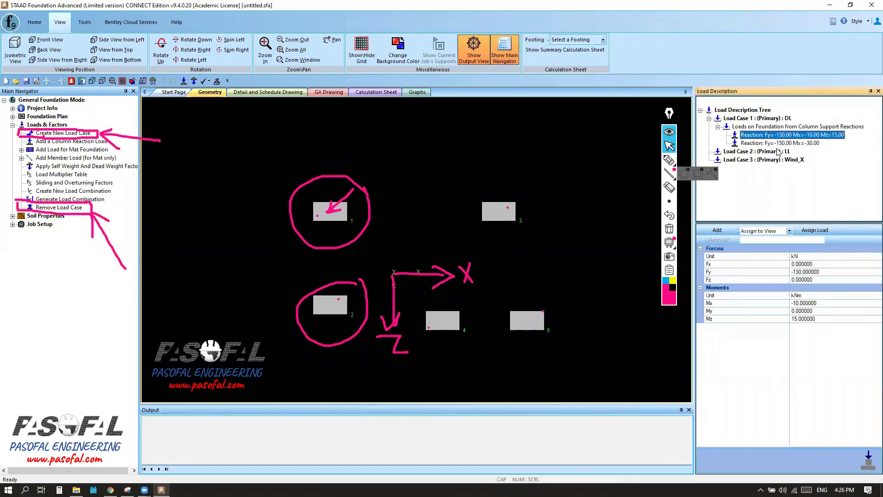
left_click(793, 143)
Move the annotation toolbar away from the load description area and clear all pen drawings
left_click_drag(674, 134, 617, 135)
left_click(788, 141)
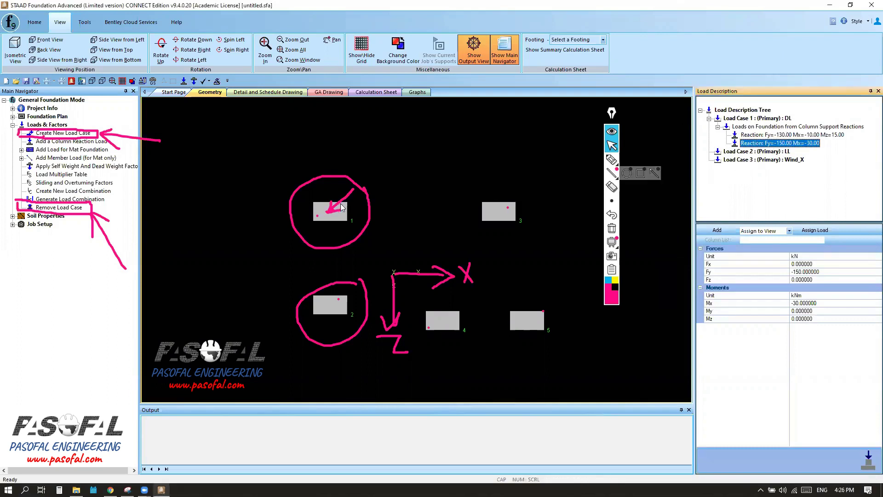
left_click(612, 228)
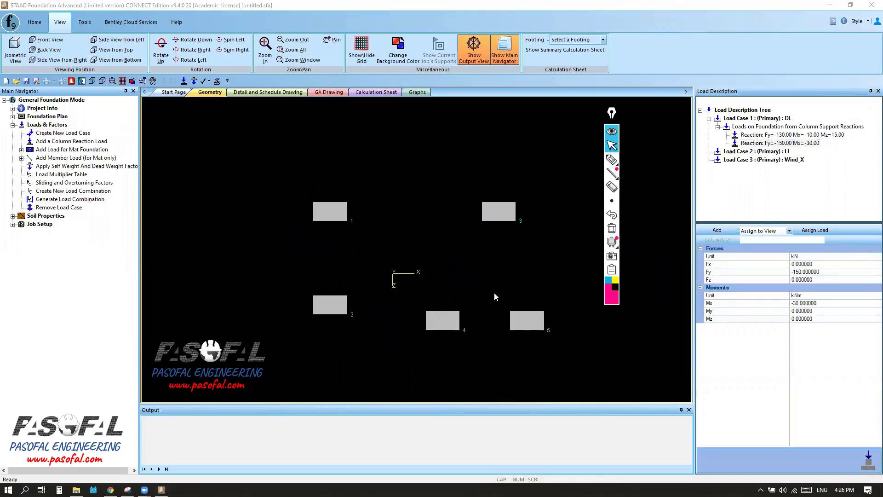
Select column 1 and assign the reaction with Fy -150 and Mx -30 using the Assign to View option
left_click_drag(298, 181, 395, 251)
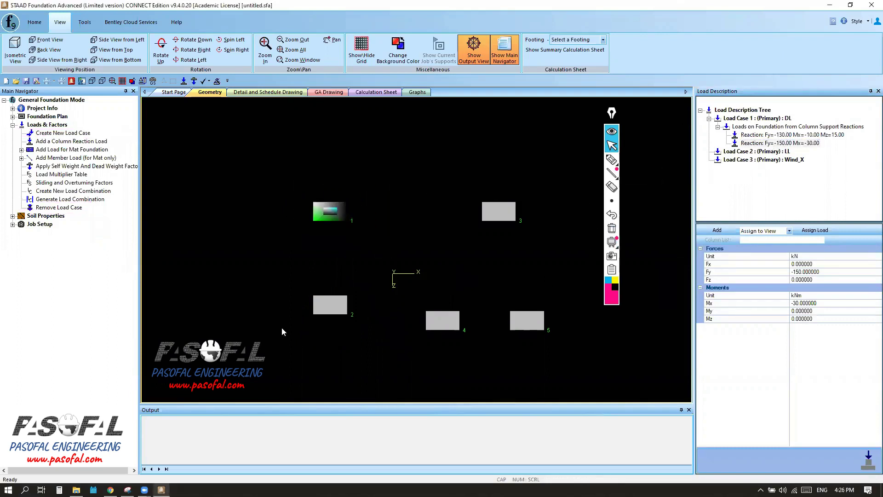
left_click(808, 146)
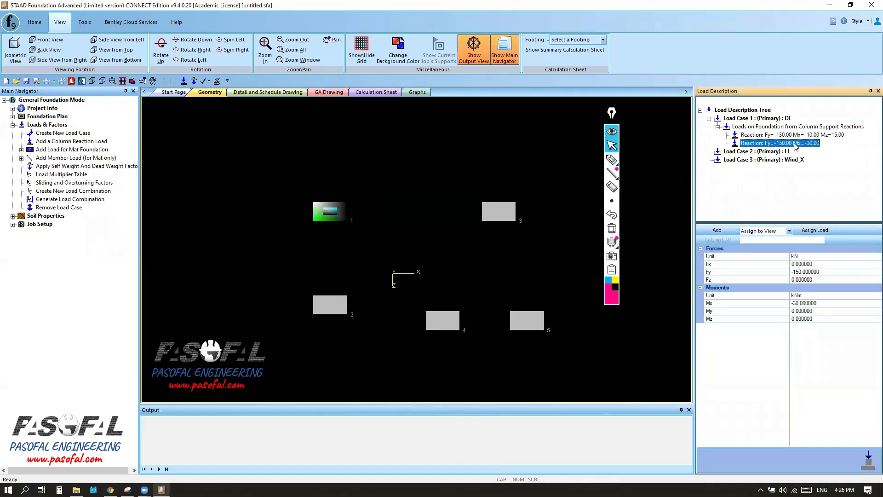
left_click(815, 231)
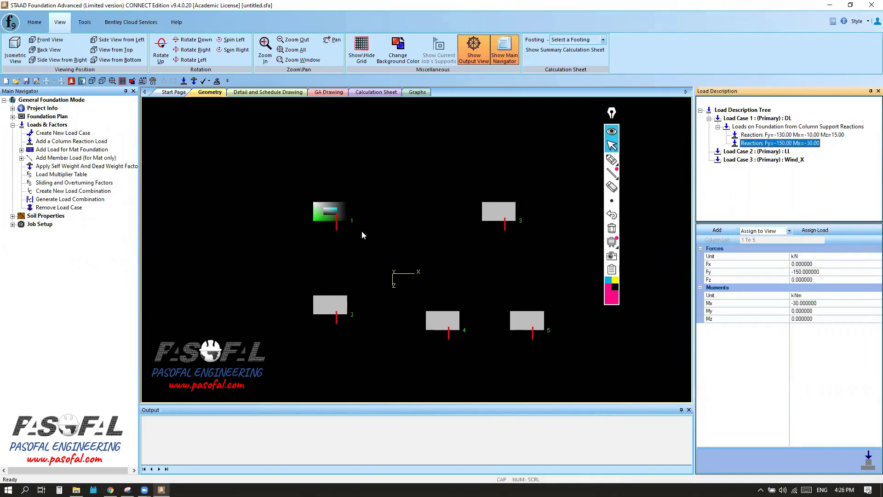
scroll(408, 244, "down", 2)
scroll(408, 245, "up", 2)
scroll(419, 238, "down", 1)
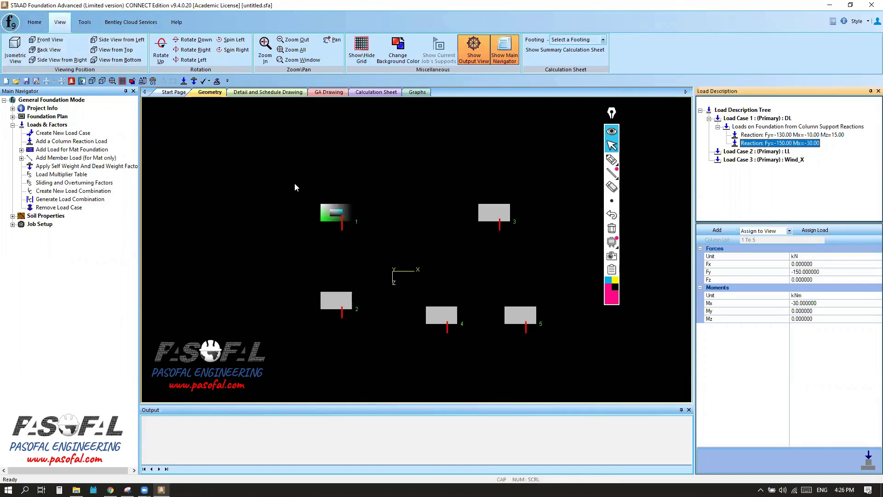
left_click(382, 187)
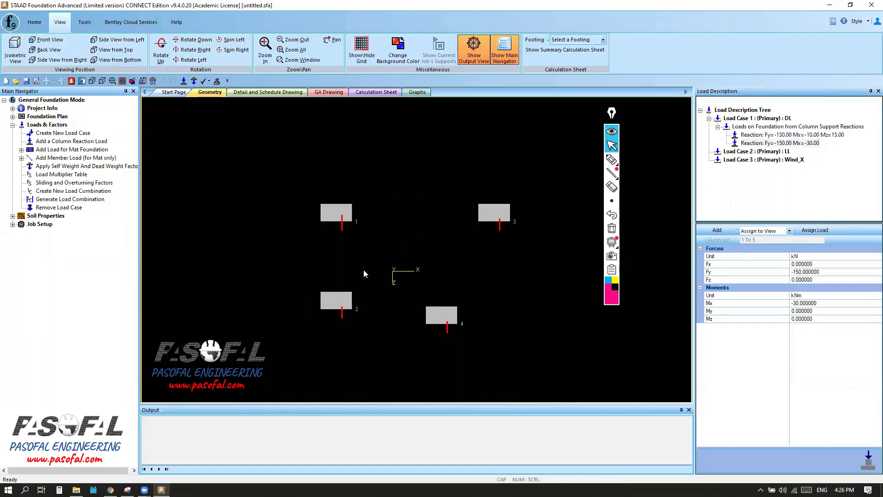
scroll(380, 265, "down", 1)
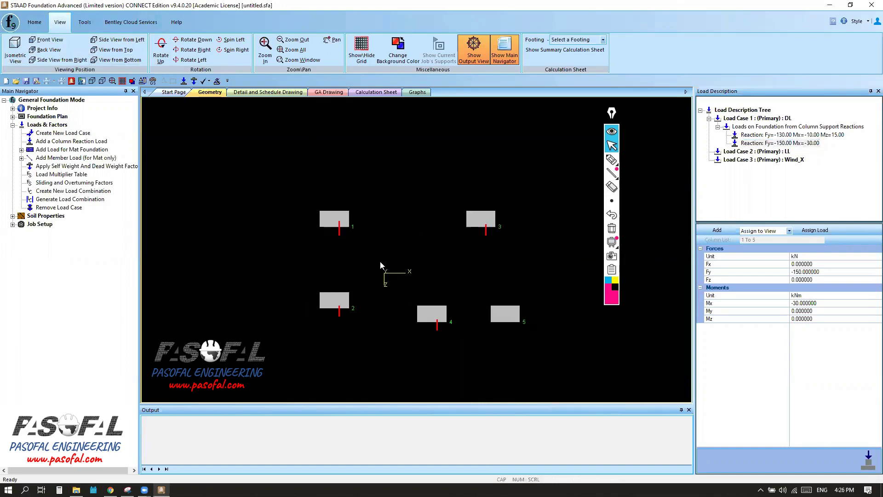
Assign the reaction with Fy -150 and Mx -30 to column 1 only, using the Assign to Selection option
left_click_drag(299, 191, 375, 243)
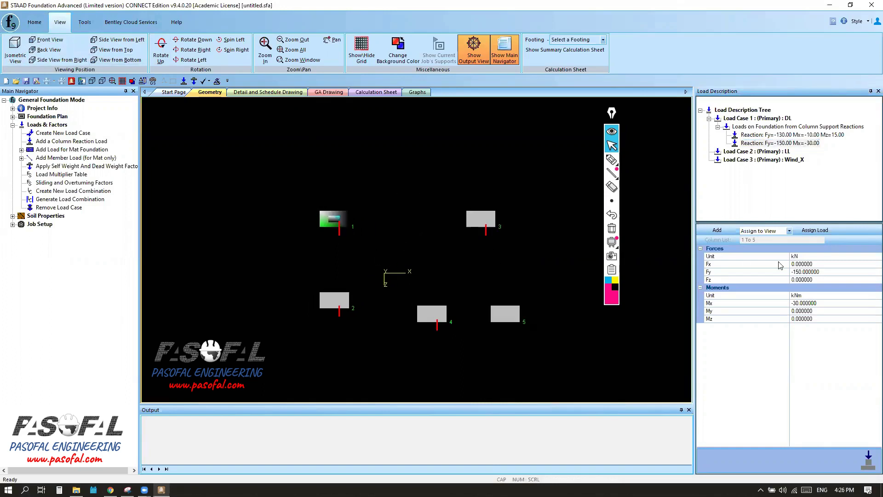
left_click(788, 231)
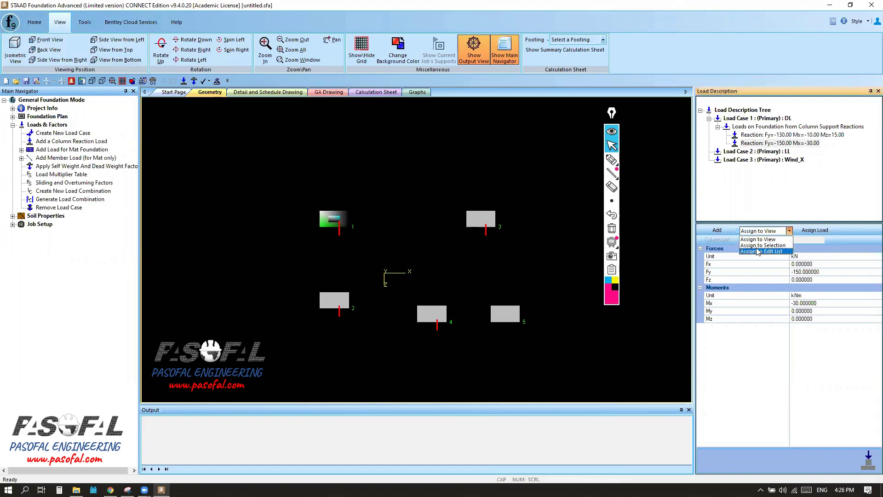
key("ctrl")
key("ctrl")
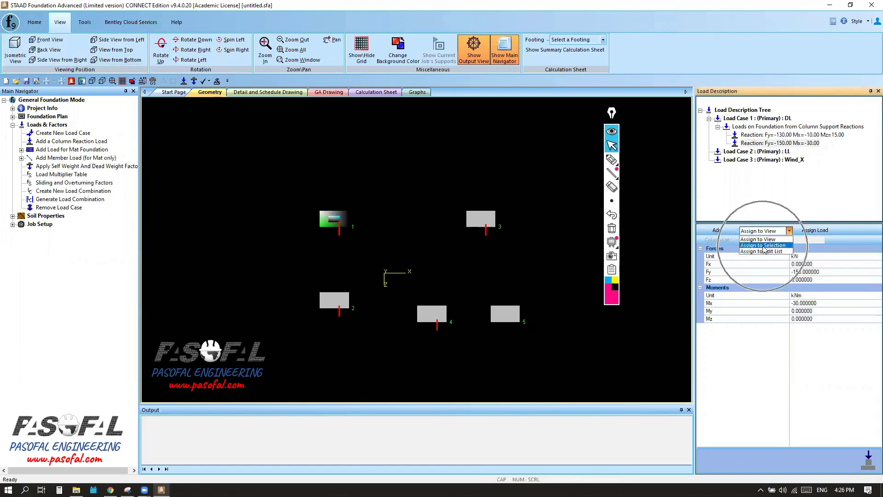
key("ctrl")
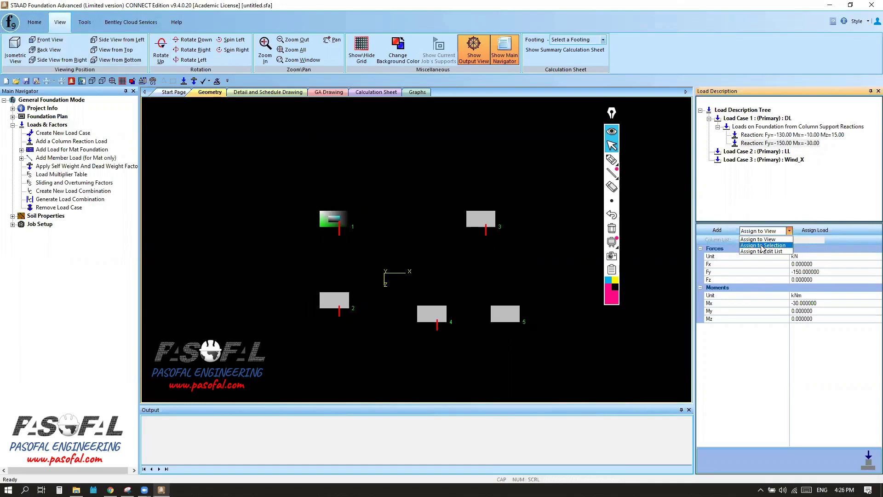
left_click(762, 246)
left_click_drag(310, 186, 391, 242)
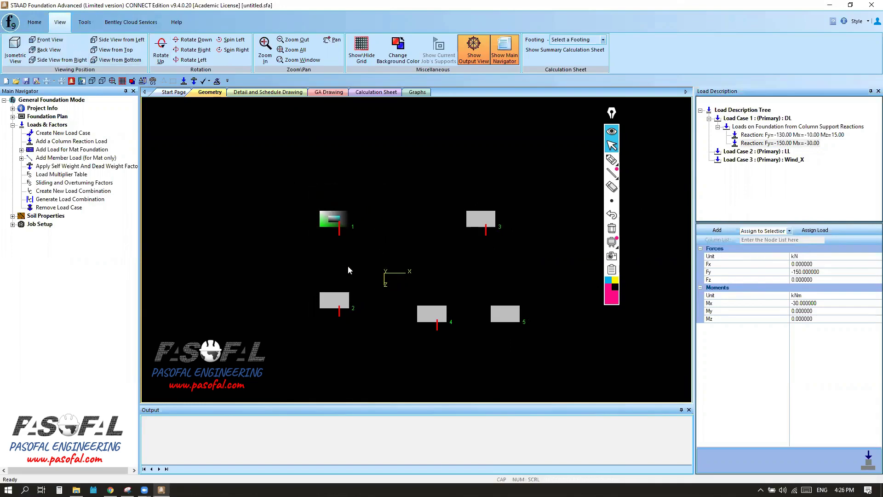
left_click(817, 231)
left_click(817, 232)
Examine the force and moment arrows on column 1 in a three-dimensional view
scroll(341, 232, "up", 3)
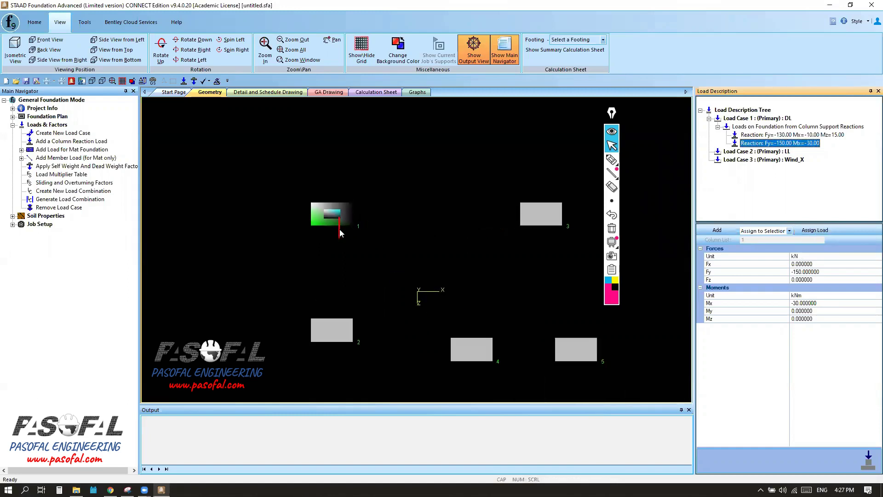
left_click(46, 50)
scroll(263, 264, "up", 3)
scroll(308, 250, "down", 1)
left_click(351, 243)
scroll(328, 233, "up", 4)
scroll(329, 205, "down", 2)
scroll(338, 254, "down", 1)
scroll(337, 254, "down", 1)
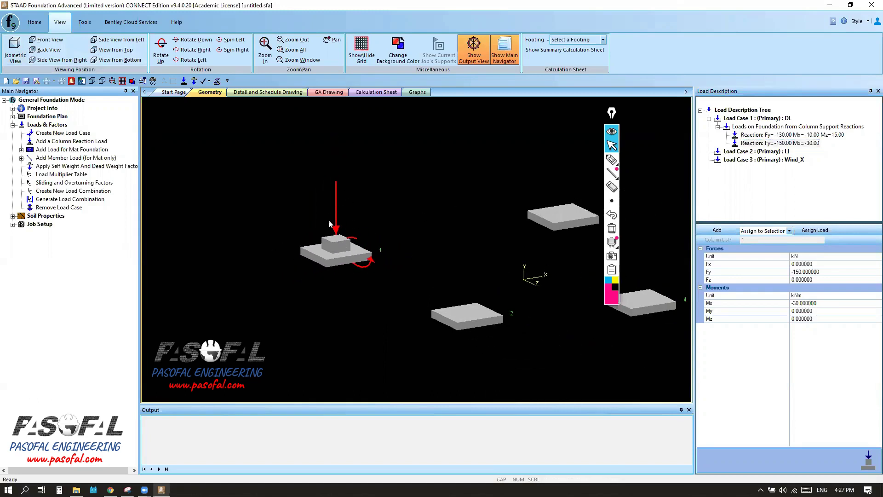
scroll(331, 280, "down", 2)
scroll(343, 251, "up", 2)
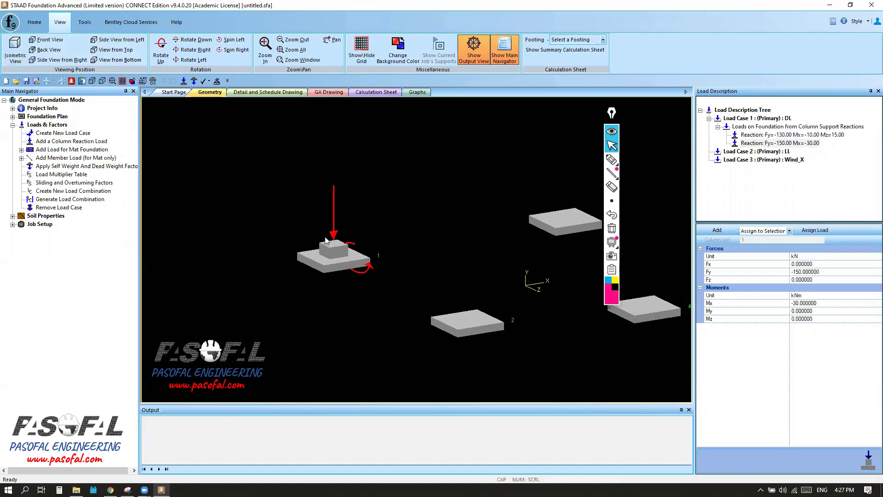
scroll(325, 240, "down", 2)
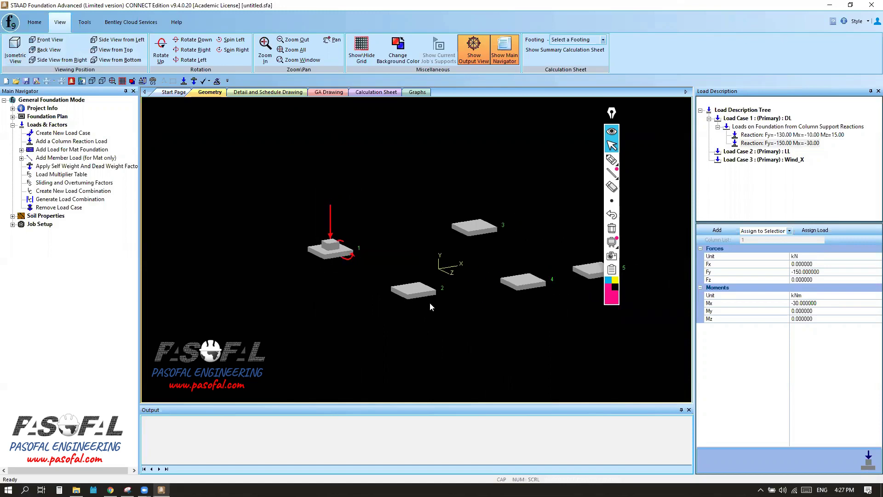
Assign the reaction with Fy -130, Mx -10 and Mz 15 to column 2 using Assign to Selection, and inspect its arrows
left_click(795, 135)
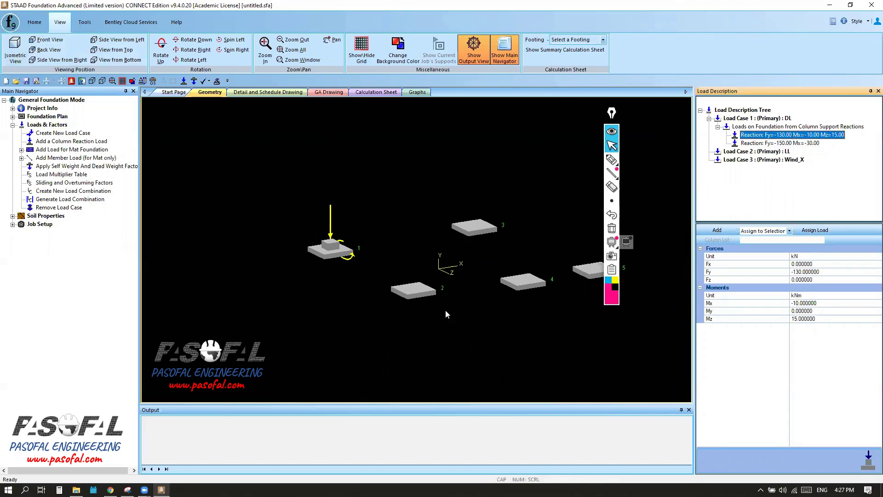
scroll(391, 318, "down", 1)
scroll(418, 299, "up", 3)
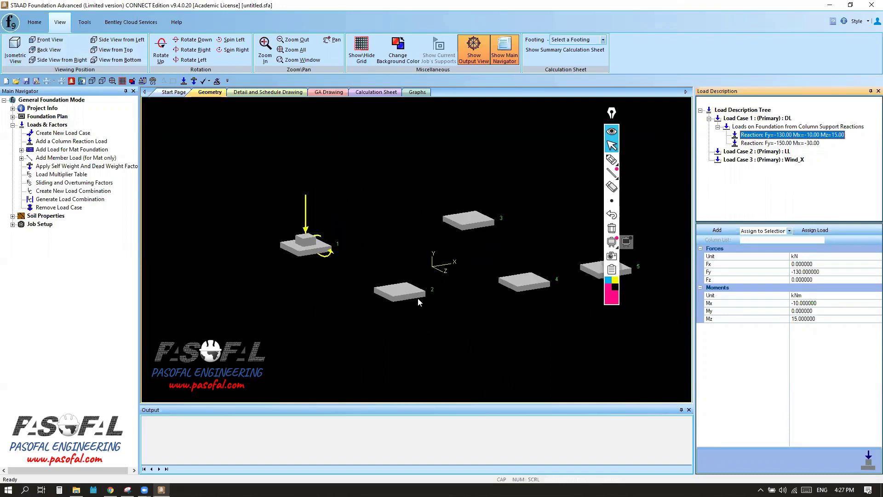
scroll(388, 308, "down", 1)
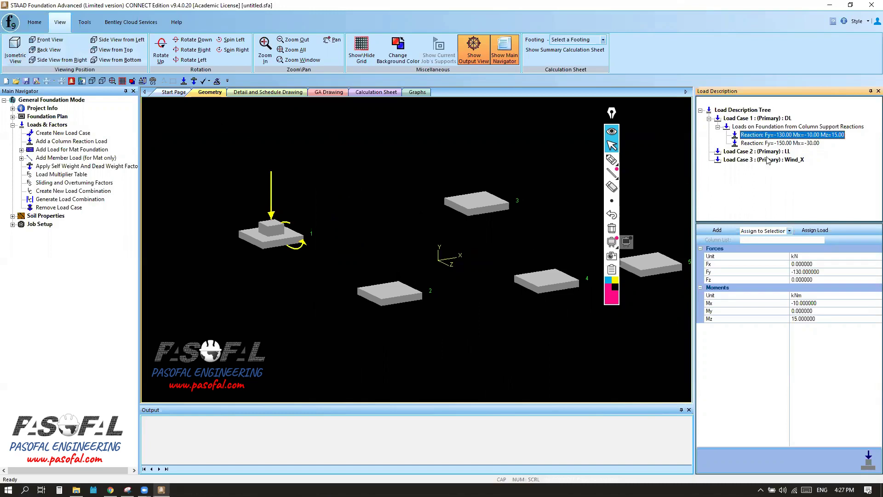
left_click(790, 231)
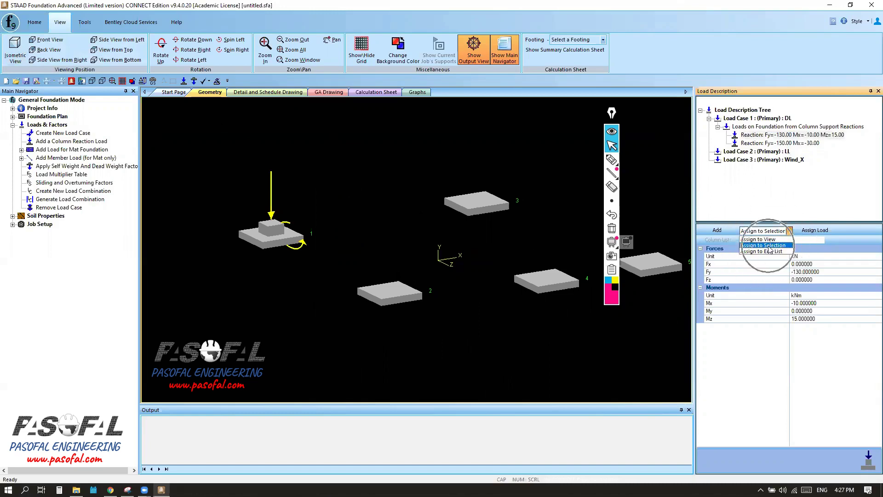
left_click(770, 249)
left_click_drag(342, 265, 432, 321)
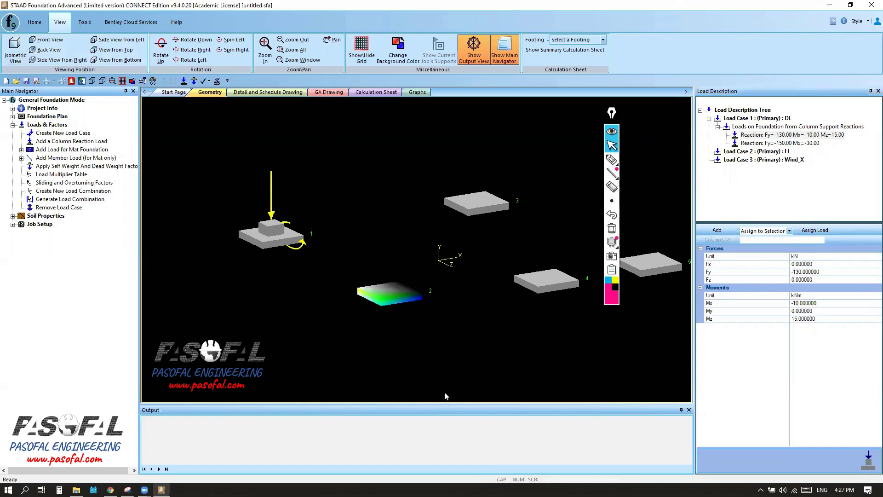
left_click(814, 230)
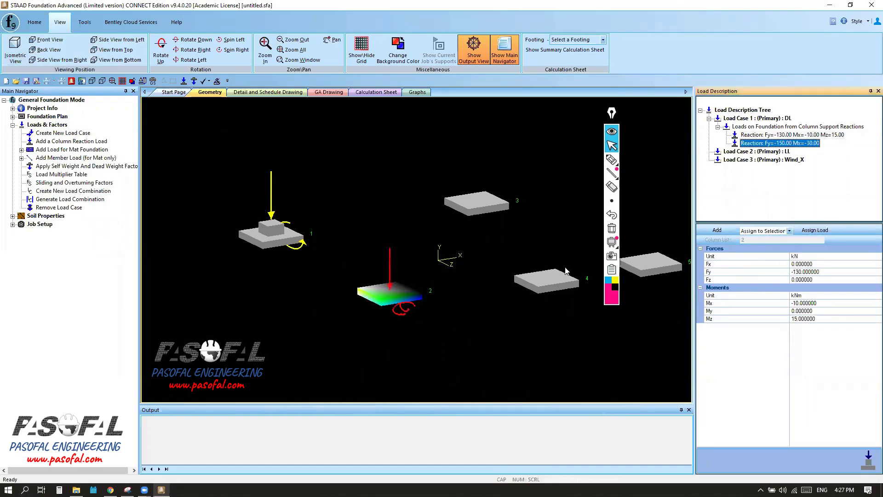
scroll(409, 274, "up", 3)
scroll(409, 274, "down", 2)
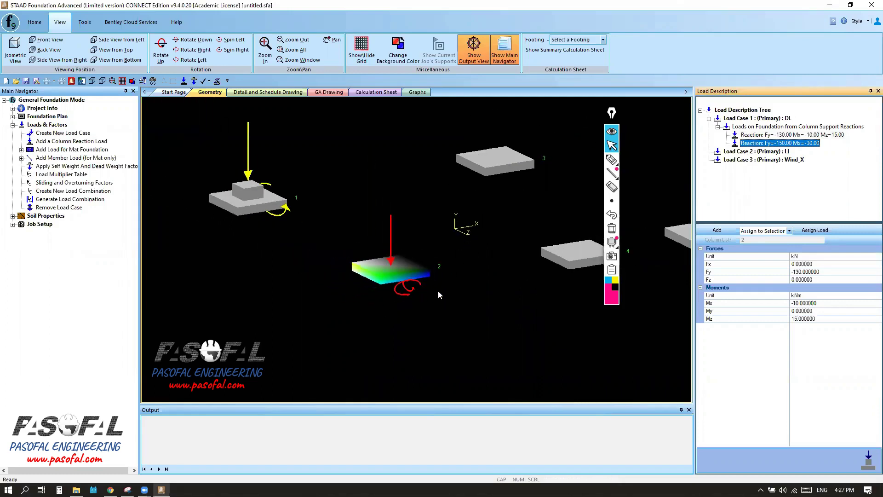
scroll(413, 293, "up", 3)
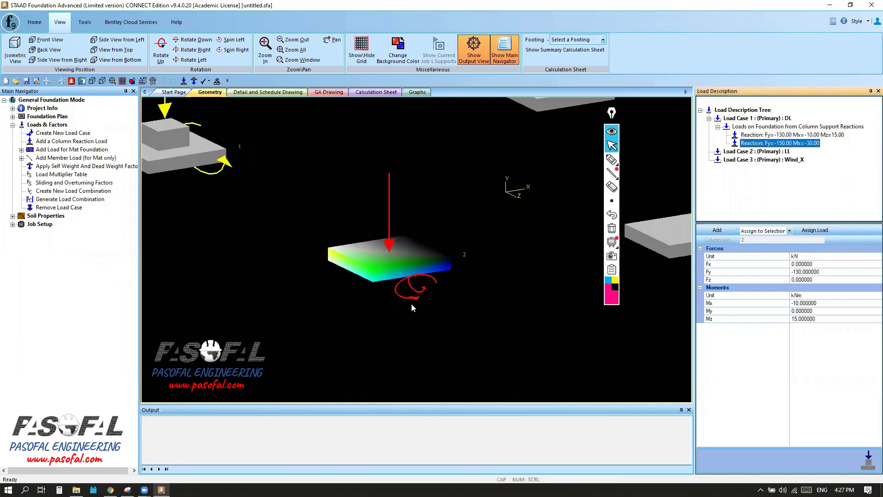
Select columns 3, 4 and 5 and set Fy to -80 kN for a new column reaction under the DL load case
scroll(412, 307, "down", 4)
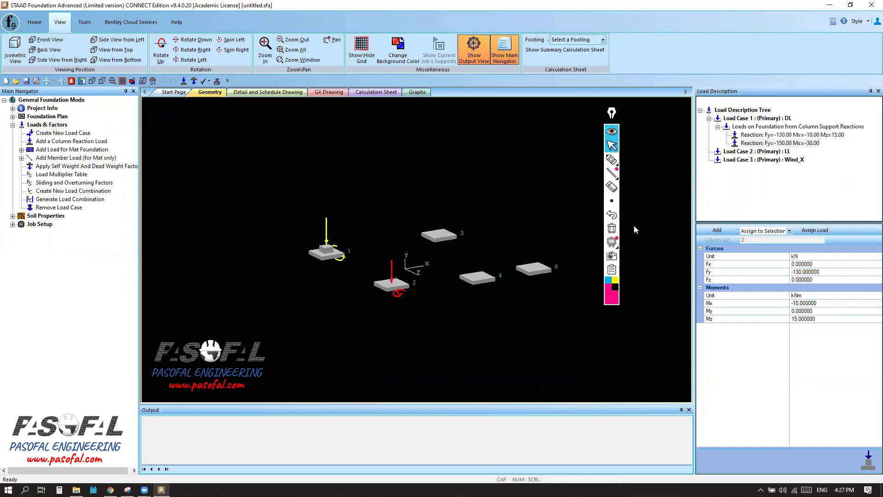
left_click_drag(421, 207, 568, 308)
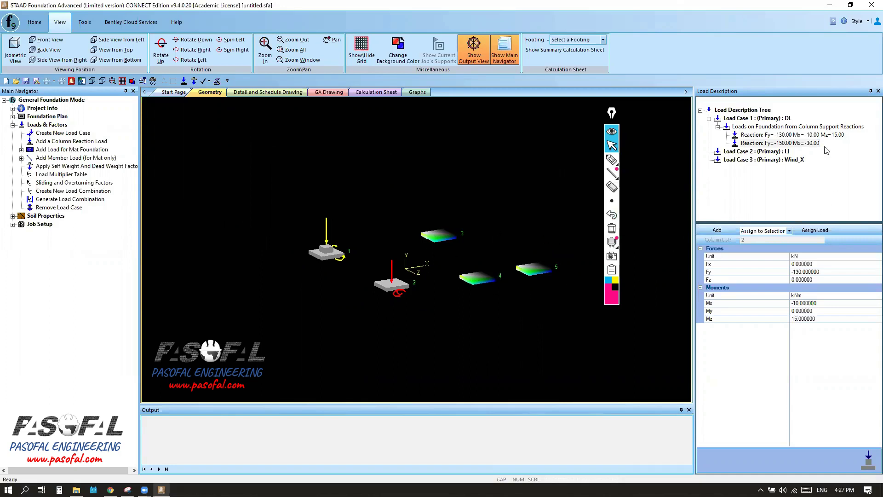
left_click(757, 127)
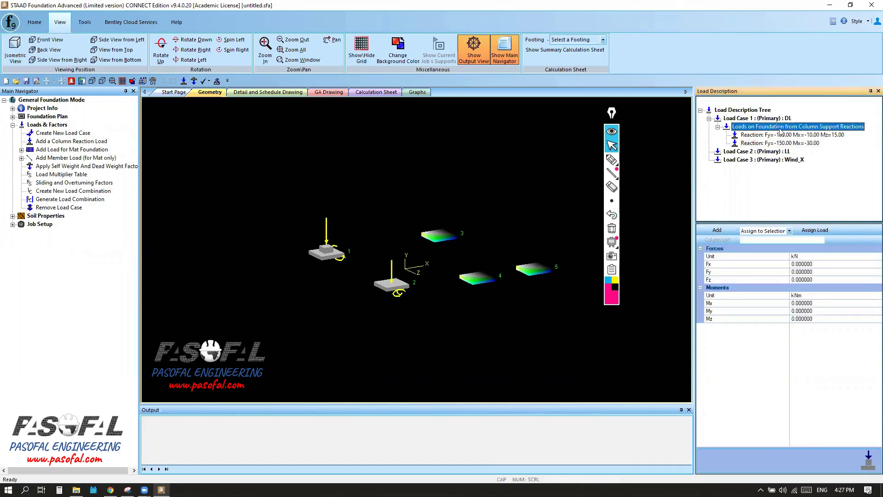
left_click(753, 144)
left_click(750, 128)
left_click(816, 272)
double_click(817, 272)
type("-80")
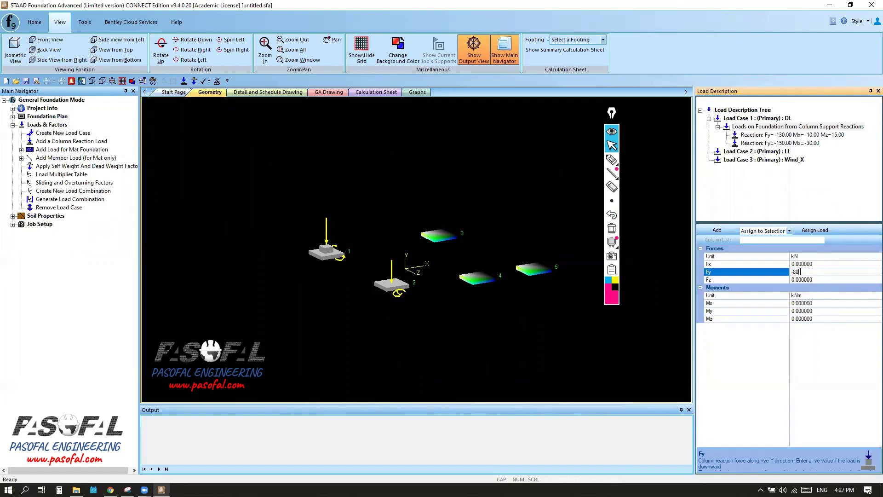
Mark the Fy value, the downward load on column 3 and the Y axis with the pen, and clear the drawings
left_click(612, 160)
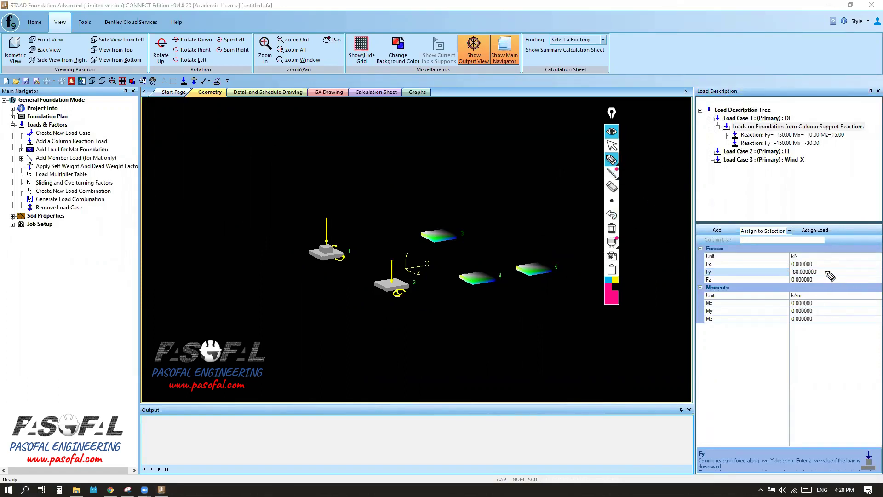
mouse_move(826, 267)
left_mouse_down()
mouse_move(788, 275)
mouse_move(832, 266)
left_mouse_up()
mouse_move(446, 180)
left_mouse_down()
mouse_move(445, 228)
mouse_move(430, 214)
left_mouse_up()
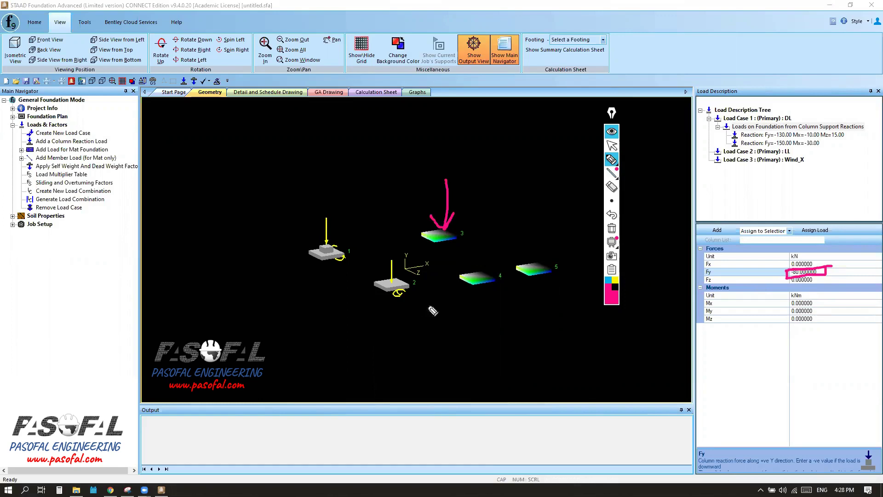
mouse_move(405, 266)
left_mouse_down()
mouse_move(398, 229)
mouse_move(394, 239)
left_mouse_up()
left_click_drag(405, 215, 416, 239)
mouse_move(378, 196)
left_mouse_down()
mouse_move(383, 228)
mouse_move(366, 226)
left_mouse_up()
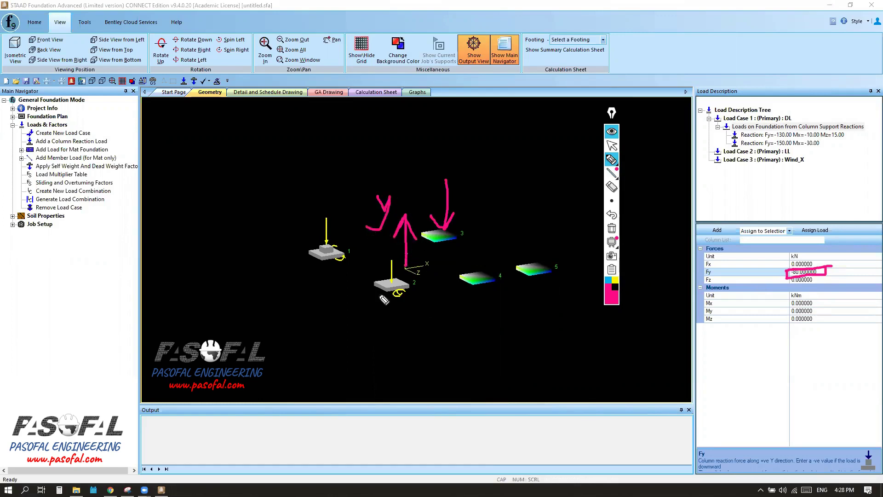
left_click_drag(456, 202, 470, 201)
left_click(612, 228)
left_click(611, 147)
Set the new reaction's moments to Mx 30, My 25 and Mz -10 kNm
left_click(808, 302)
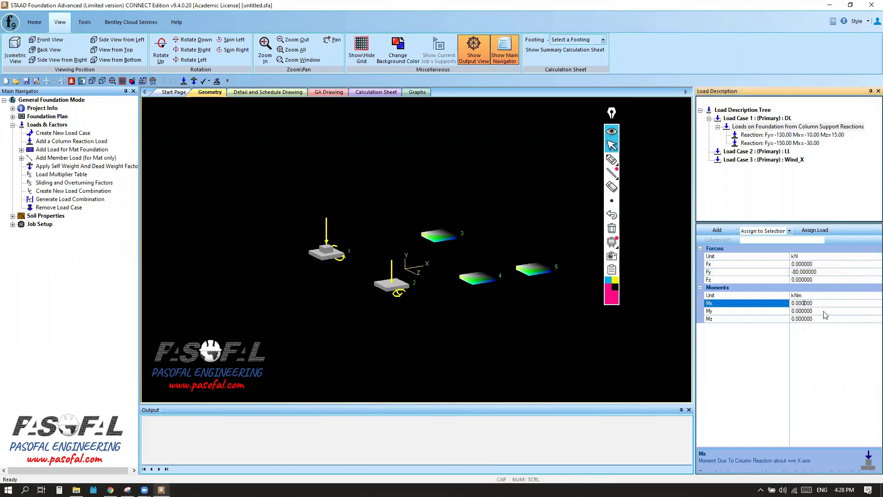
double_click(810, 304)
type("30")
left_click(814, 312)
left_click_drag(813, 311, 791, 311)
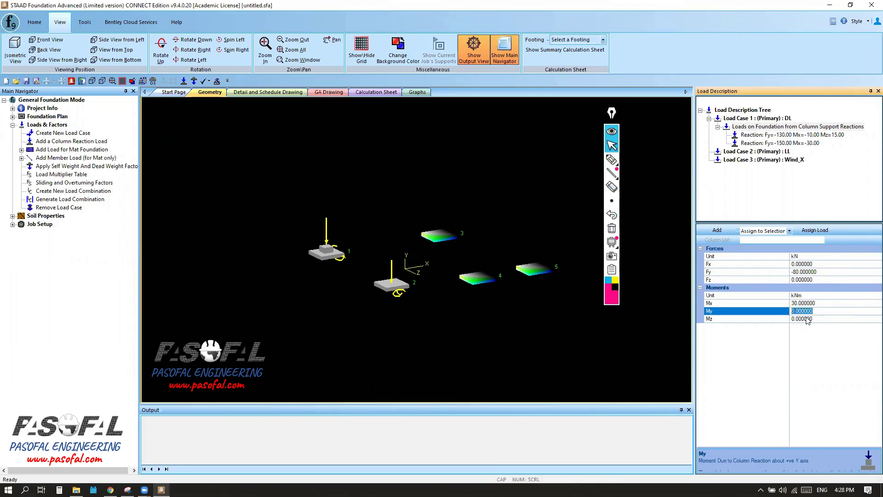
type("25")
key("Tab")
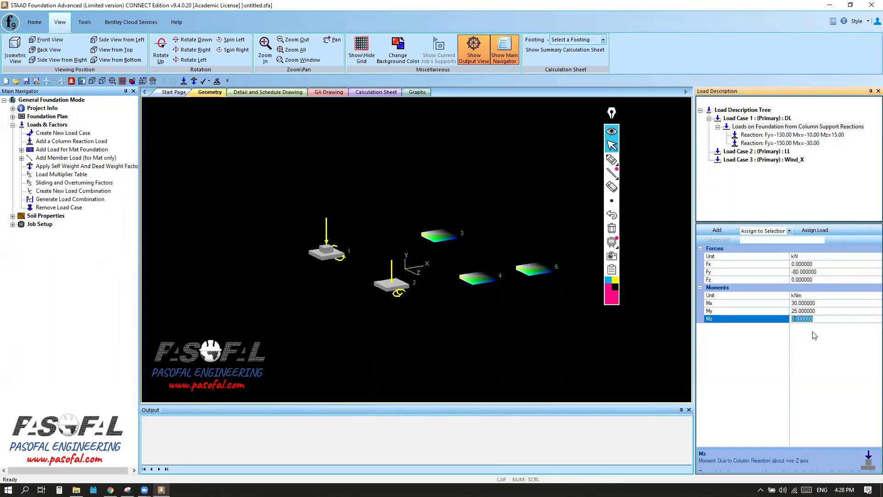
type("-10")
left_click(814, 311)
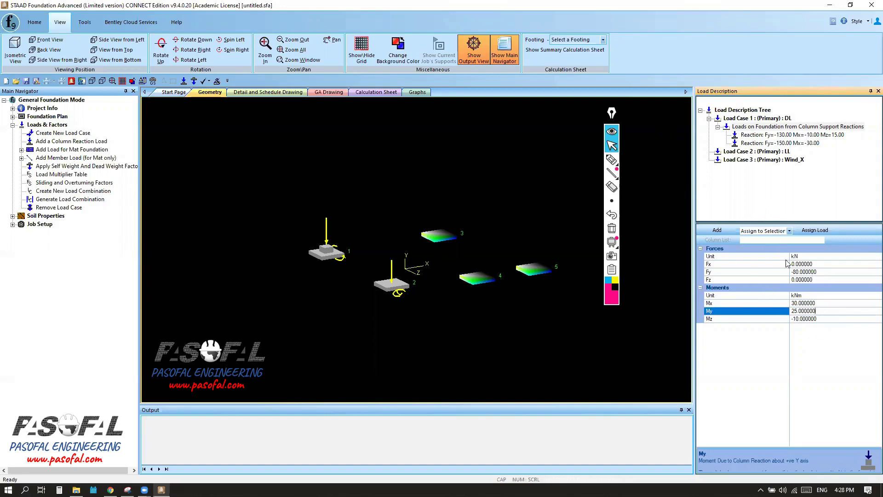
Add the reaction with Fy -80, Mx 30, My 25 and Mz -10 to the DL load case
left_click(790, 231)
left_click(714, 229)
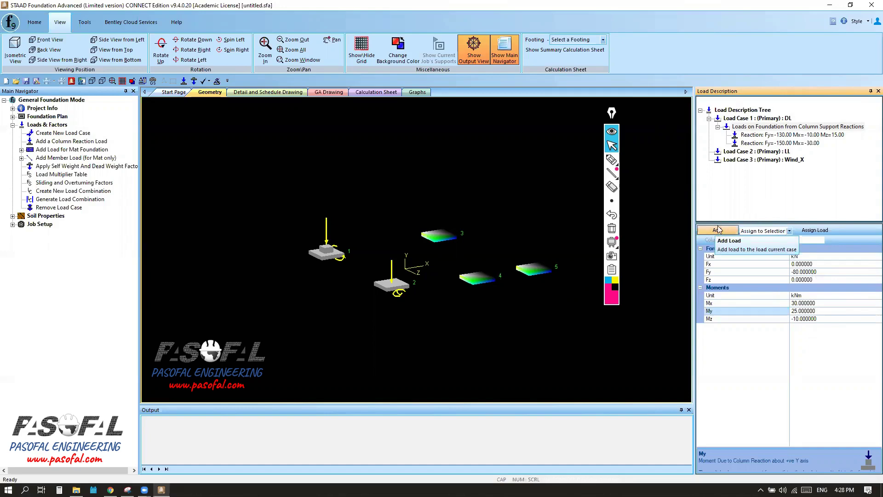
left_click(719, 230)
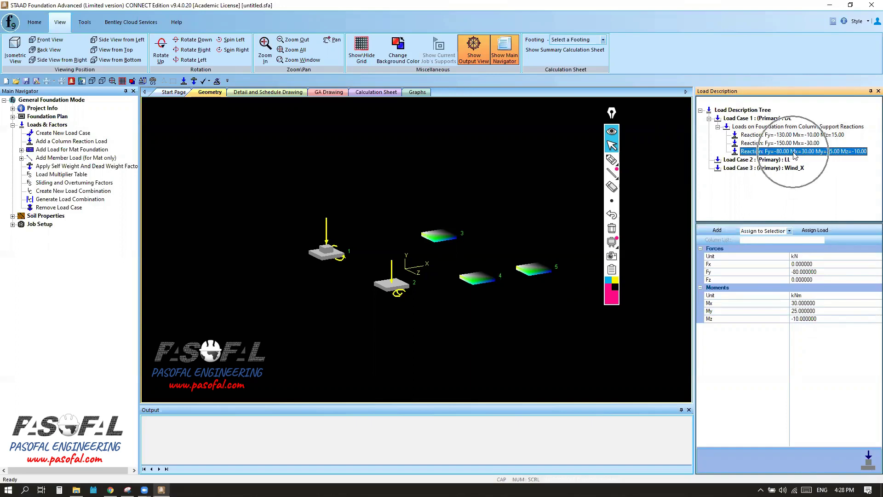
Clear the selection of columns 3, 4 and 5 in the model
left_click(427, 215)
left_click_drag(408, 204, 572, 302)
left_click(462, 258)
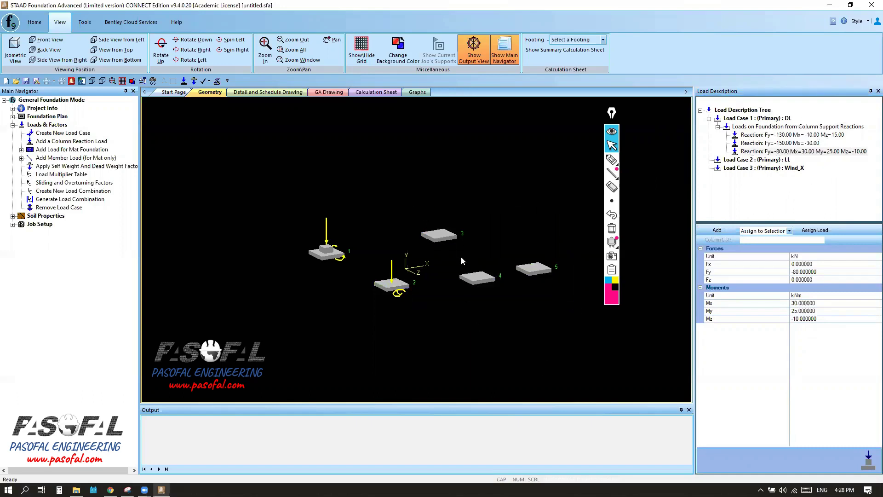
Assign the dead load reaction with Fy -80 kN to footings 3, 4 and 5 using Assign to Selection
left_click_drag(453, 242, 567, 310)
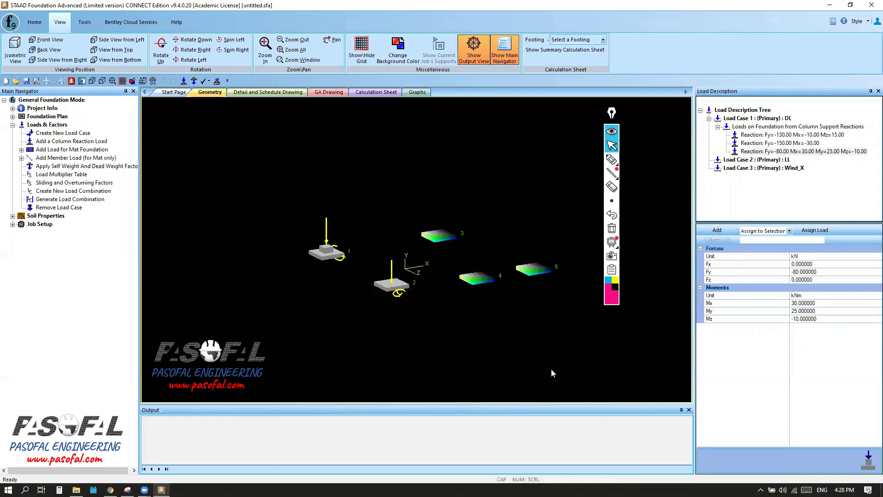
scroll(295, 262, "down", 2)
scroll(448, 272, "up", 3)
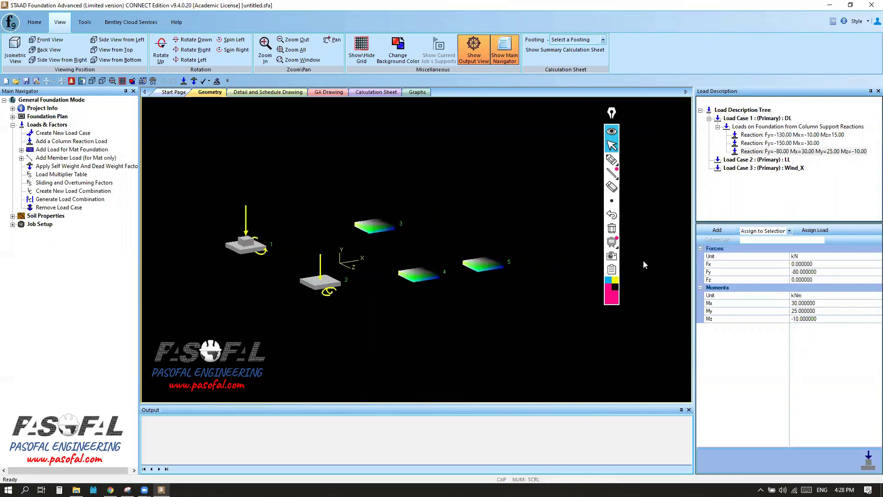
left_click(790, 231)
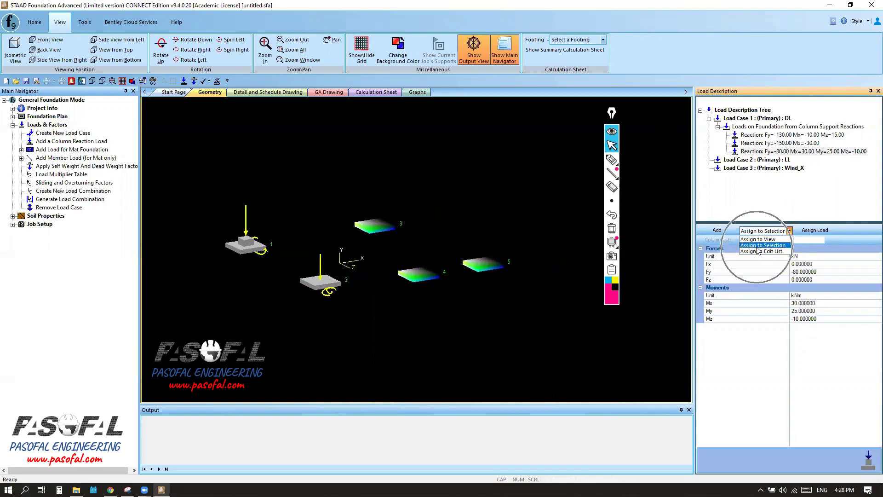
left_click(815, 232)
left_click(815, 232)
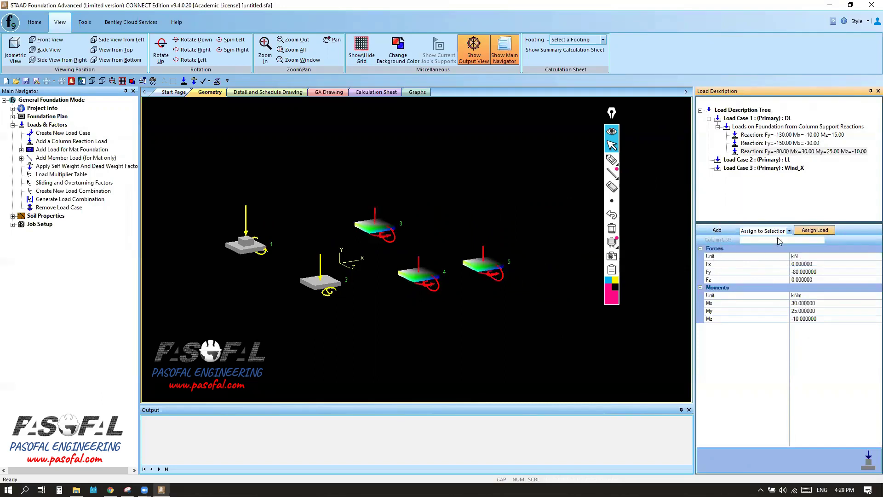
scroll(435, 258, "up", 3)
scroll(434, 259, "down", 5)
scroll(409, 262, "up", 2)
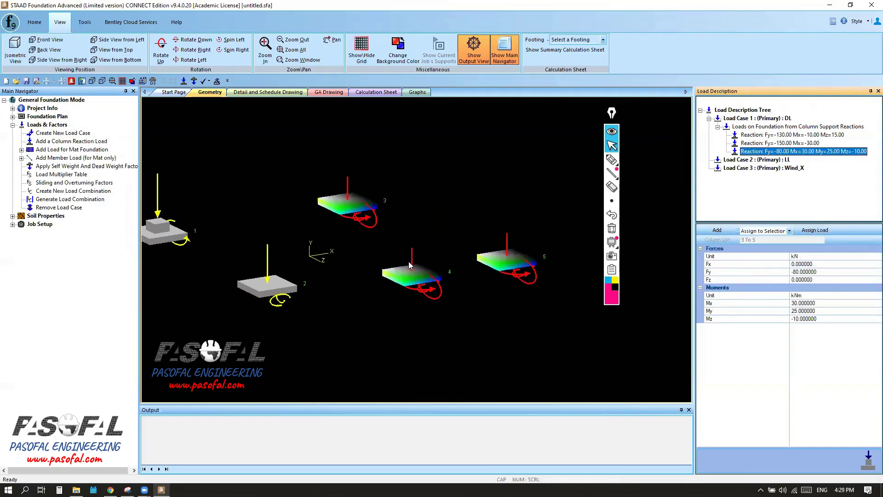
left_click(435, 299)
scroll(404, 288, "down", 3)
scroll(390, 246, "up", 2)
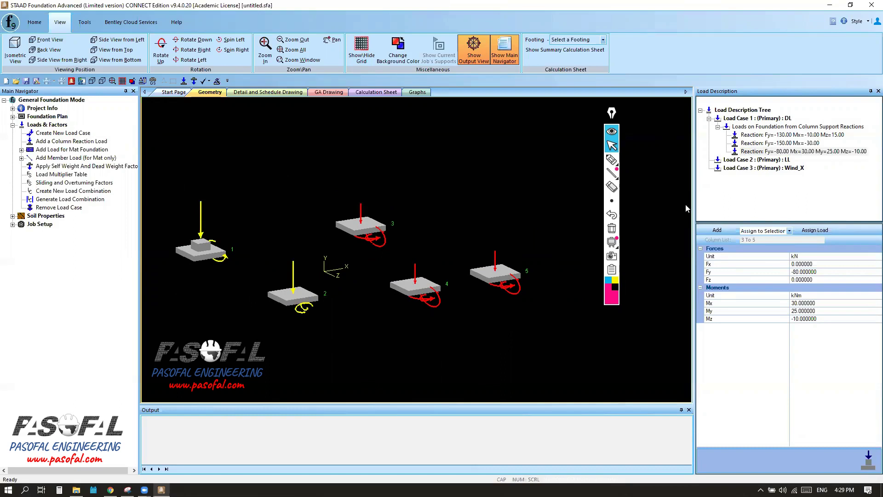
Open the point load settings for load case 2 (LL) and examine their X, Y and Z position fields
left_click(766, 161)
key("ctrl")
key("ctrl")
key("ctrl")
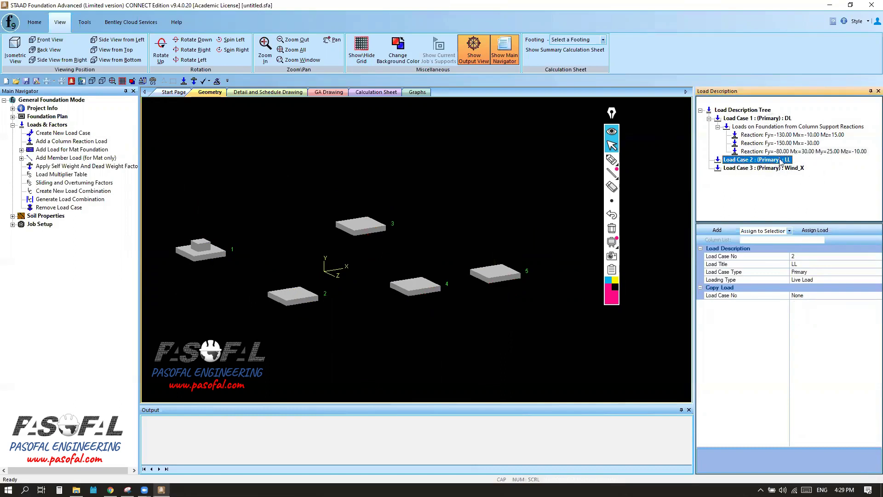
right_click(780, 162)
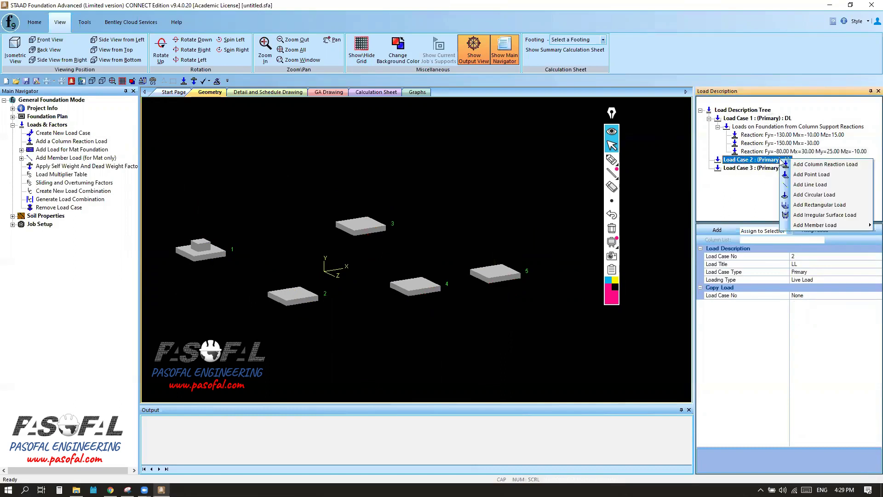
left_click(805, 176)
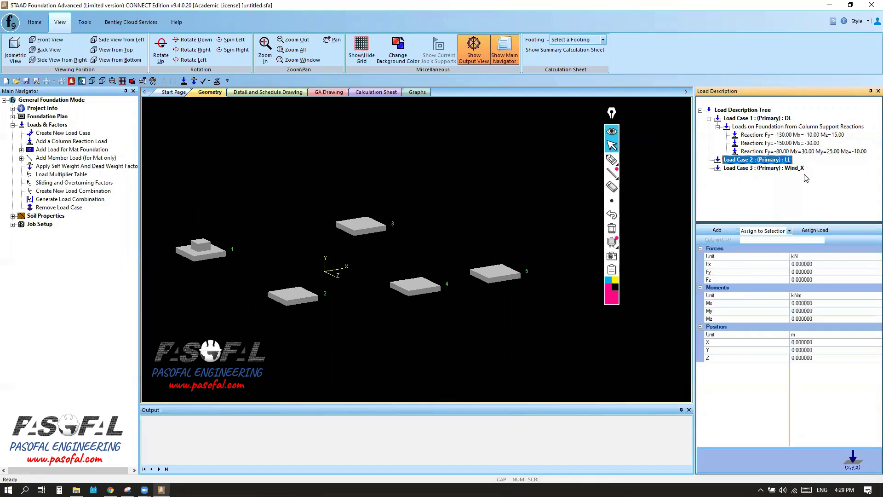
left_click(722, 343)
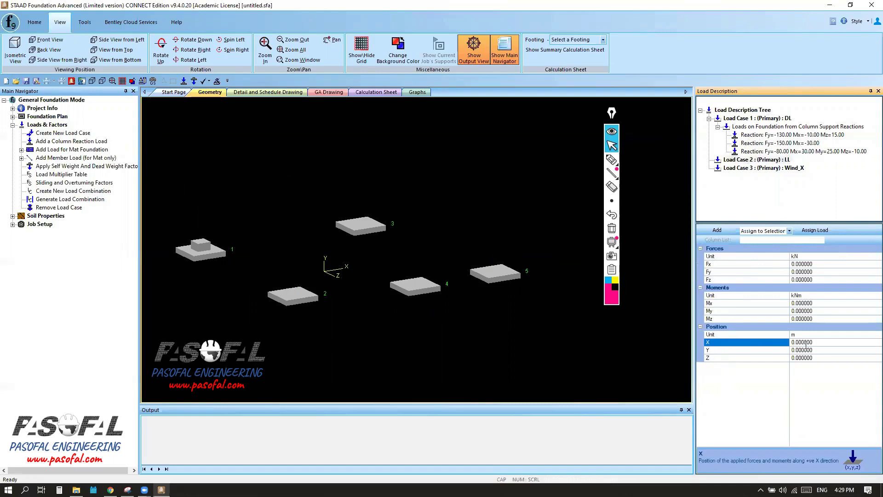
left_click(820, 358)
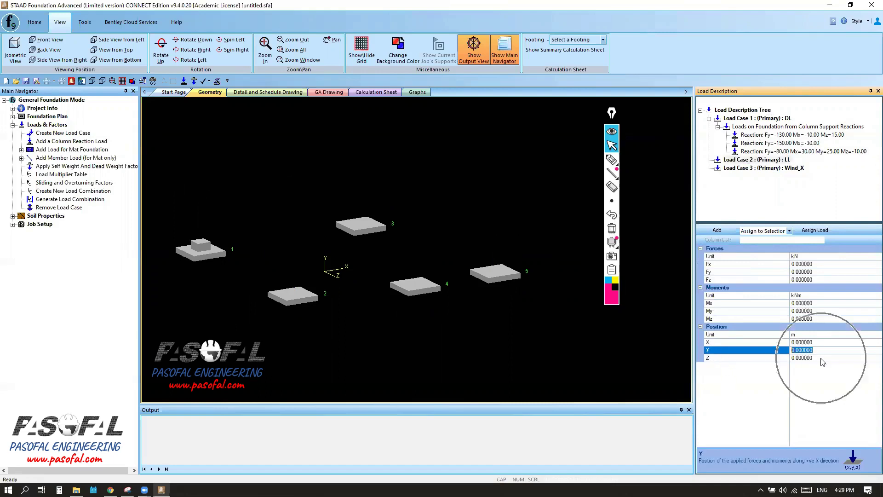
left_click(805, 343)
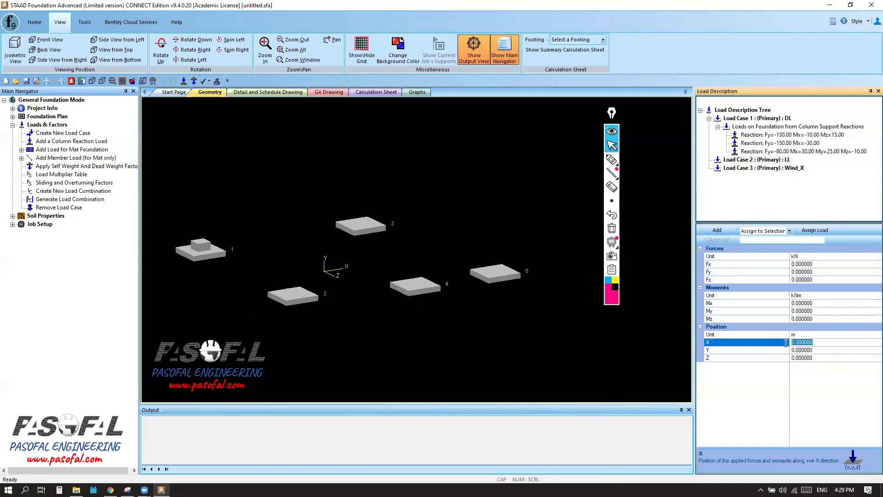
left_click(815, 349)
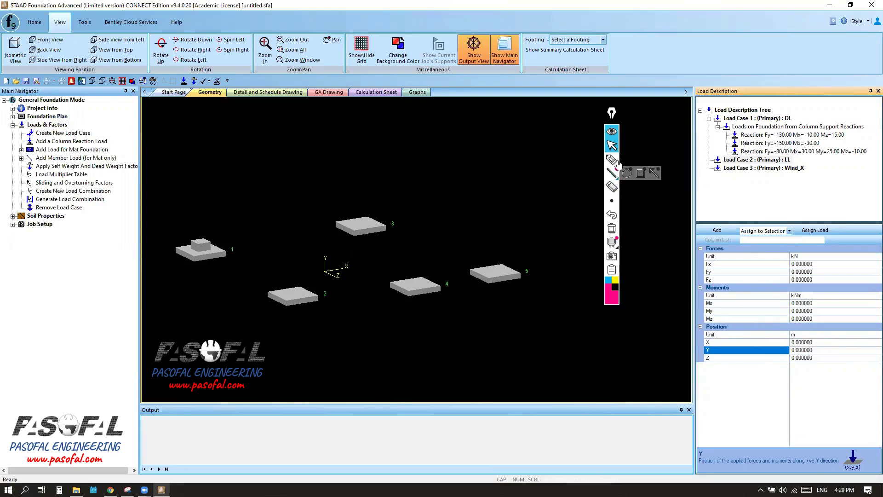
left_click_drag(613, 114, 630, 110)
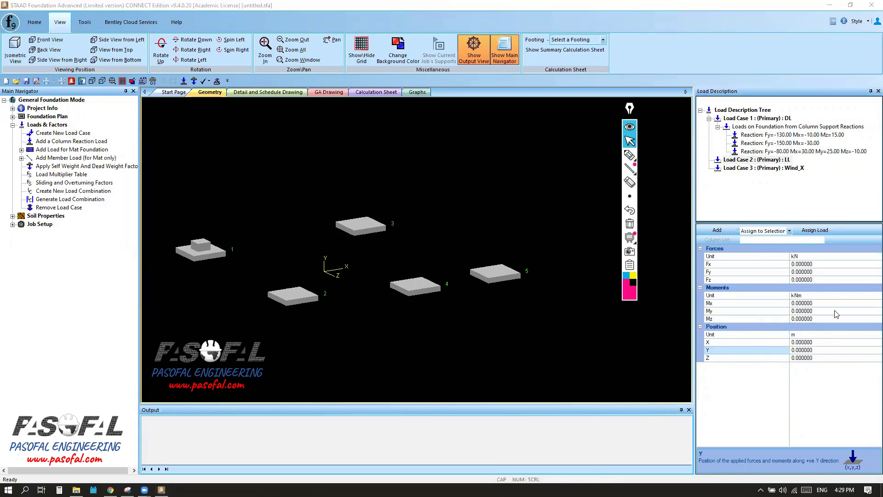
right_click(780, 160)
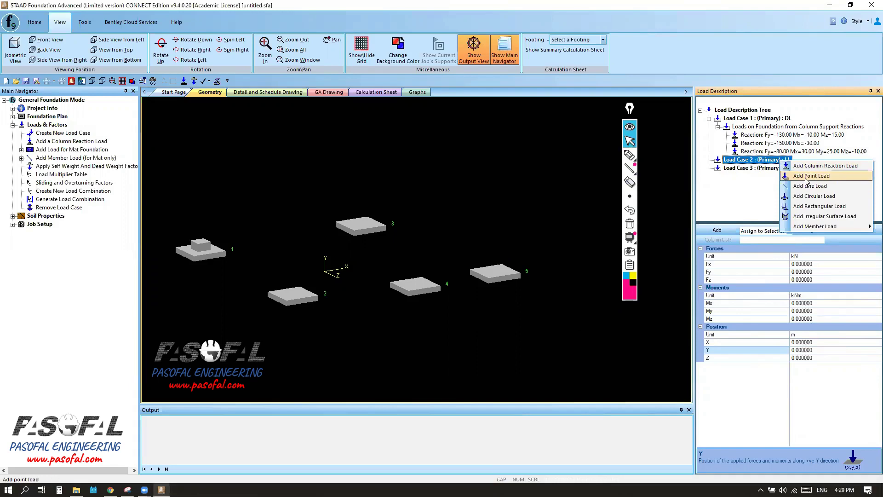
left_click(815, 342)
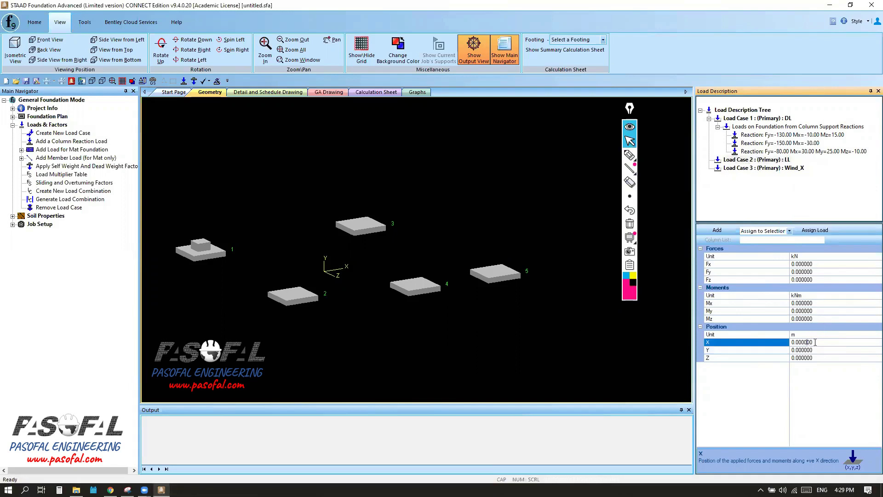
left_click(801, 350)
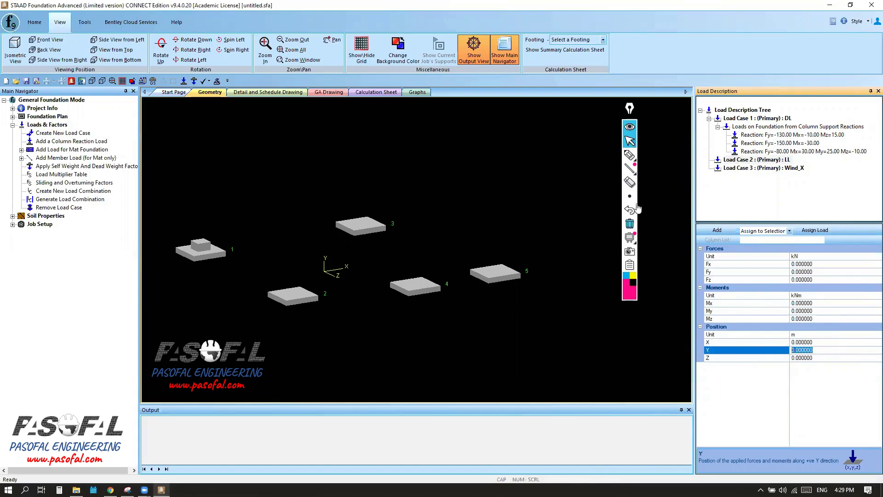
Mark footing 3 with two pink arrows near its edges and a yellow arrow at its centre, and clear the markup
left_click(632, 157)
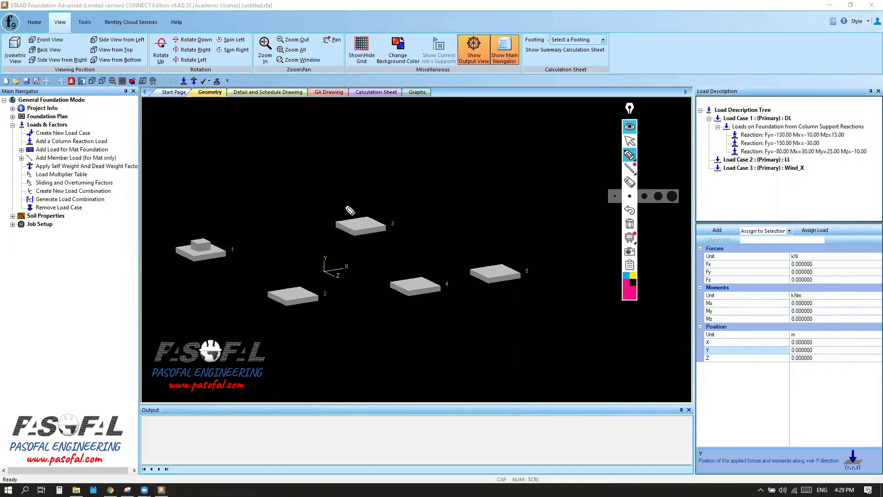
mouse_move(343, 199)
left_mouse_down()
mouse_move(344, 226)
mouse_move(383, 220)
left_mouse_up()
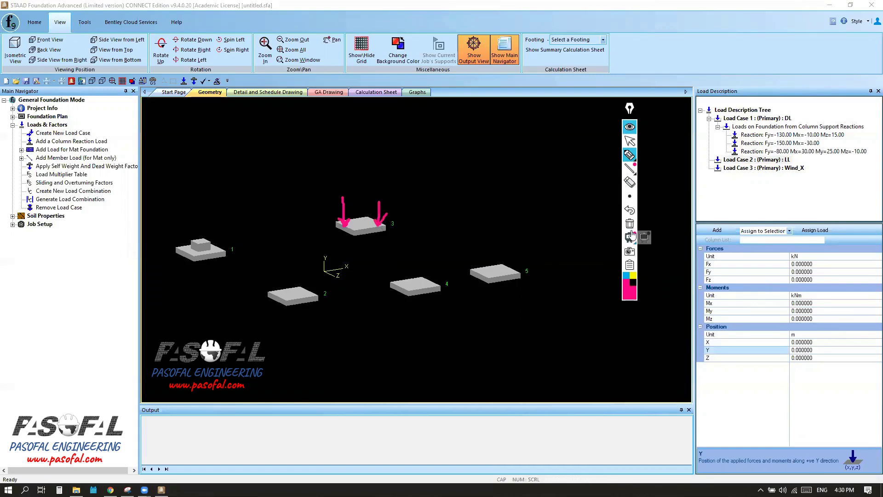
left_click(633, 276)
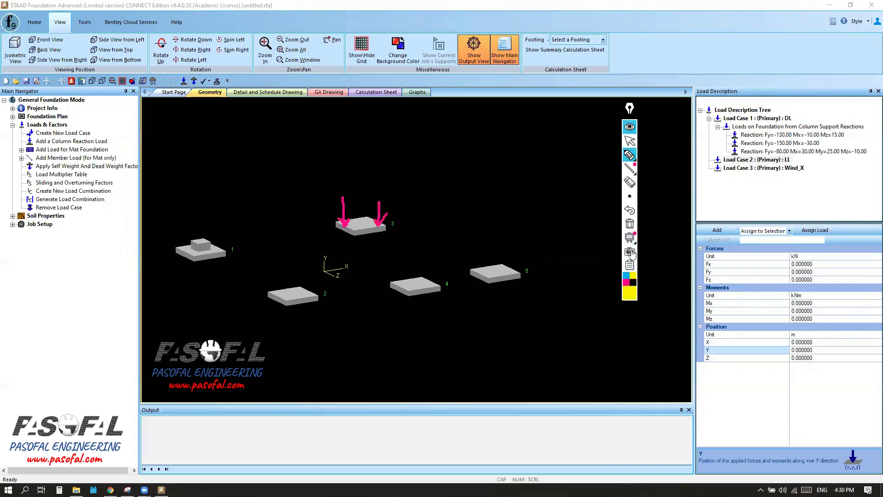
left_click(629, 155)
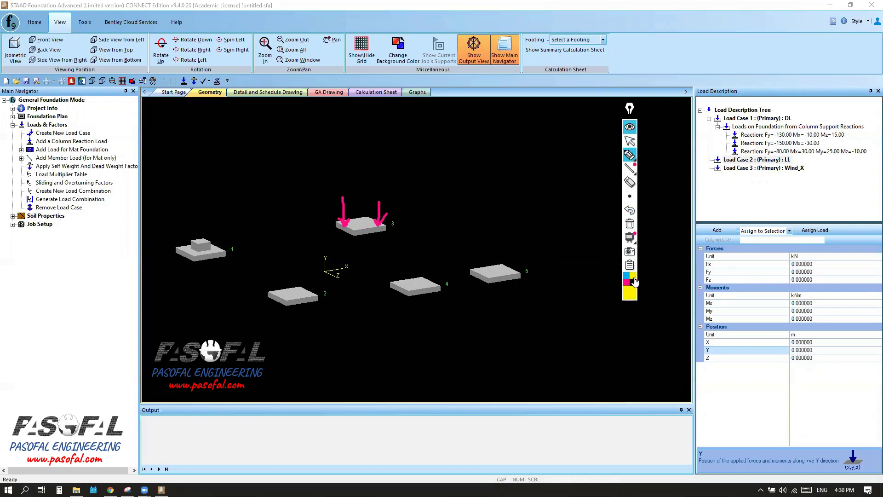
mouse_move(363, 225)
left_mouse_down()
mouse_move(363, 179)
mouse_move(358, 212)
left_mouse_up()
left_click_drag(362, 222, 370, 209)
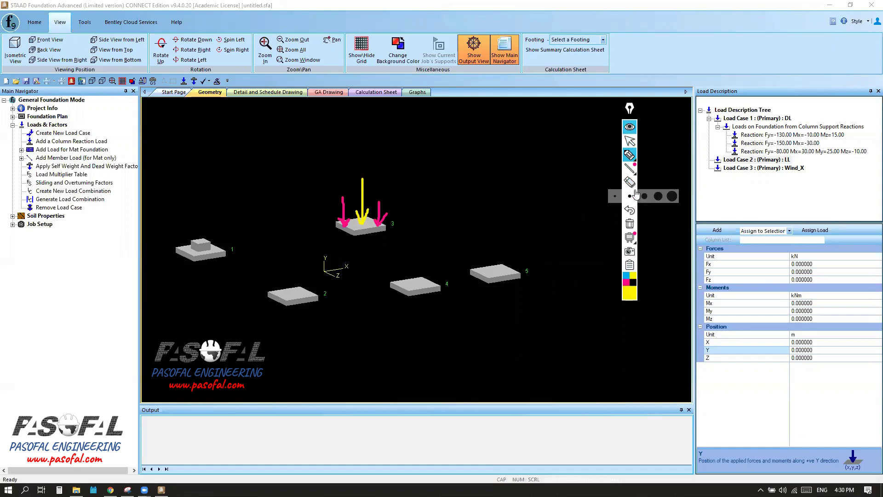
left_click(630, 223)
left_click(629, 127)
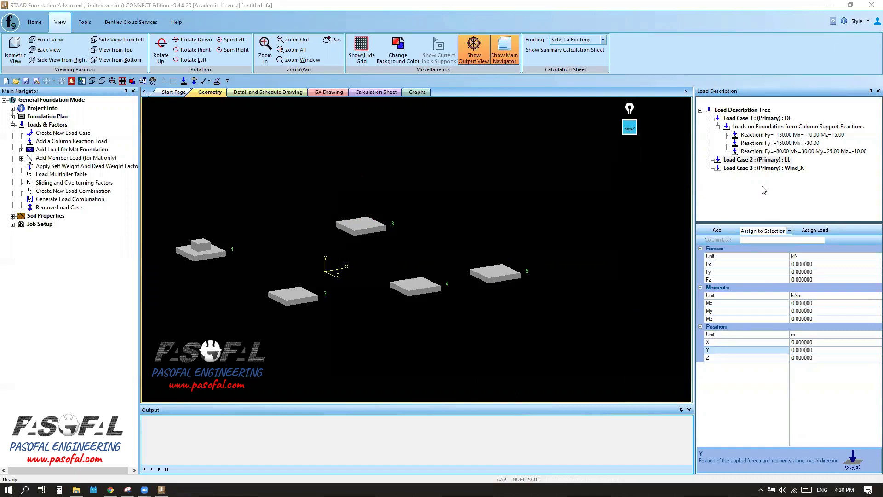
Add a column reaction load to load case 2 (LL) with Fy -200 kN and Mz -45 kNm
left_click(773, 160)
right_click(777, 160)
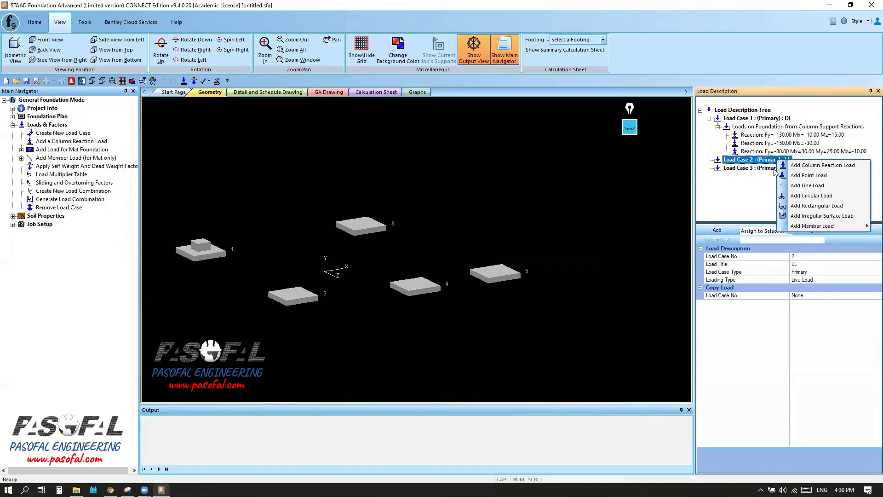
left_click(813, 166)
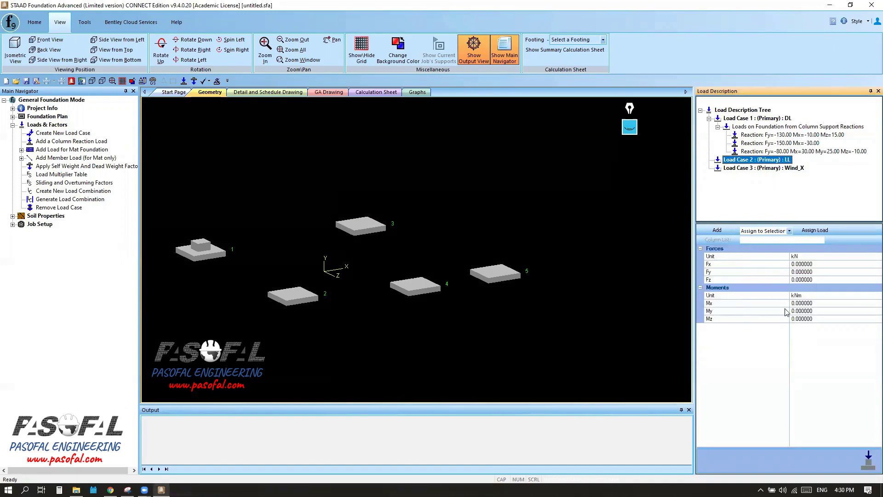
left_click(798, 275)
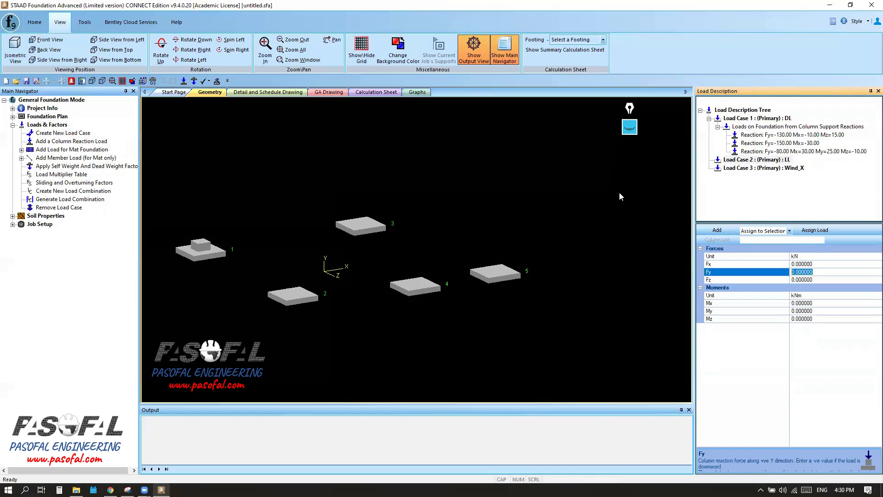
left_click_drag(162, 167, 596, 340)
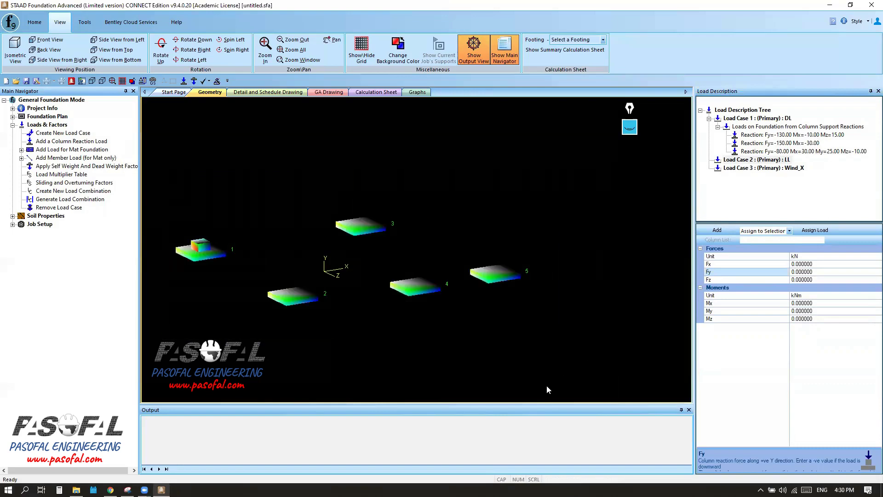
left_click(821, 272)
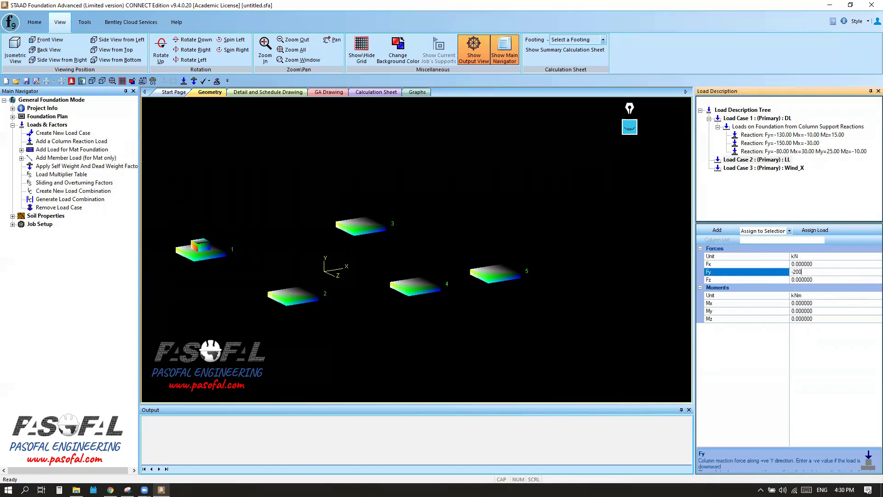
left_click(824, 302)
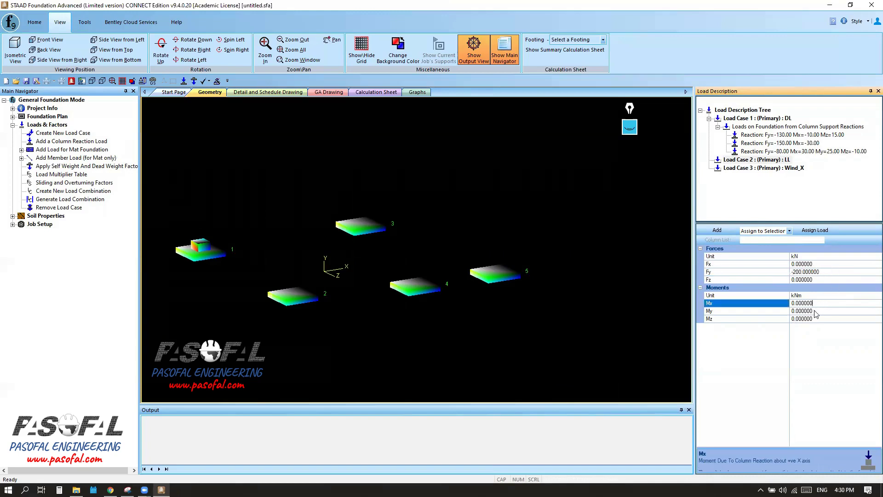
left_click(815, 311)
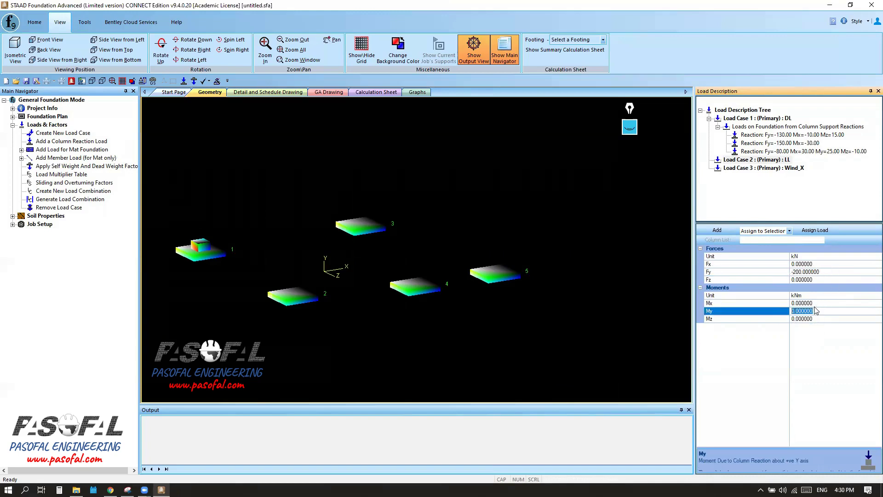
left_click(818, 318)
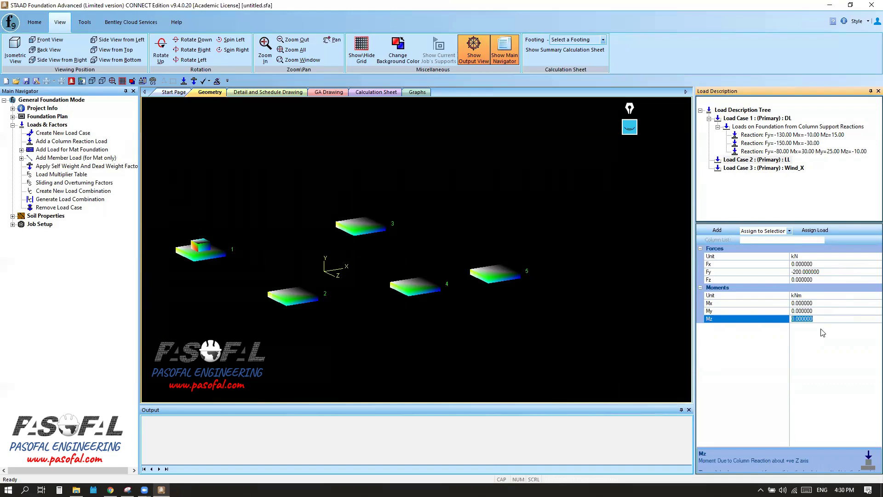
type("-45")
left_click(818, 312)
left_click(717, 230)
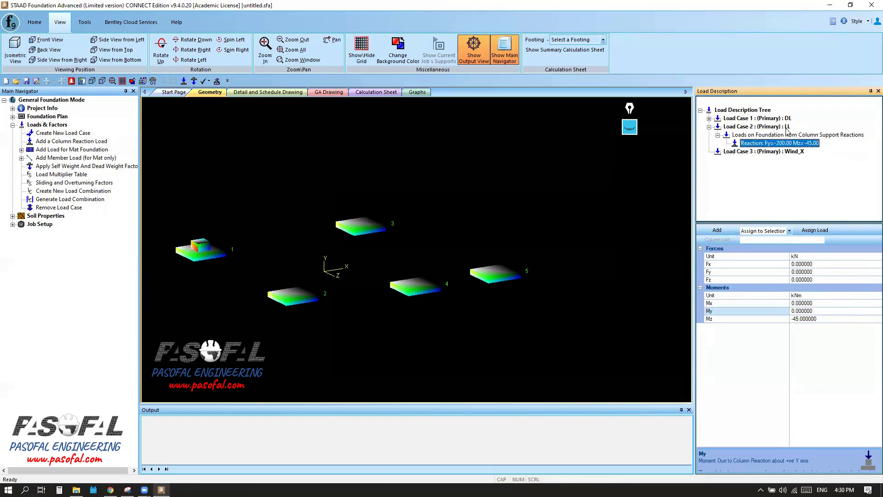
Select the load case 2 (LL) reaction, deselect the footings and set the assignment method to Assign to View
left_click(790, 144)
left_click(573, 197)
scroll(523, 244, "down", 2)
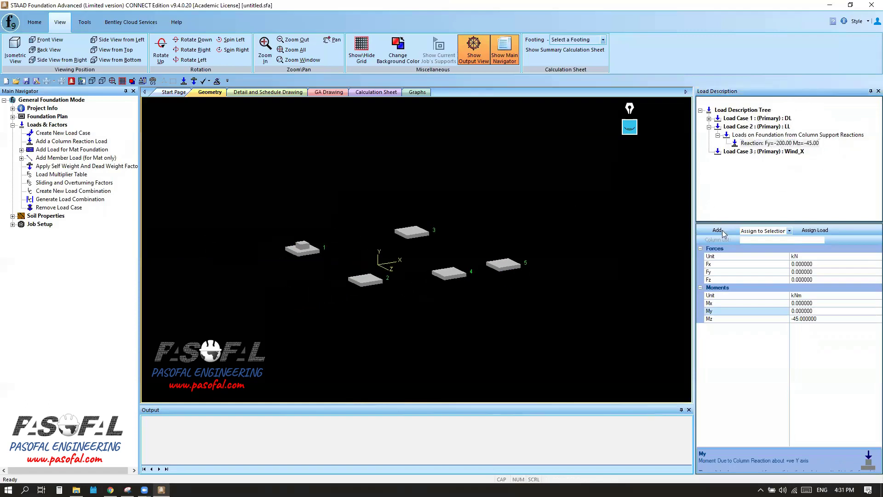
left_click(790, 230)
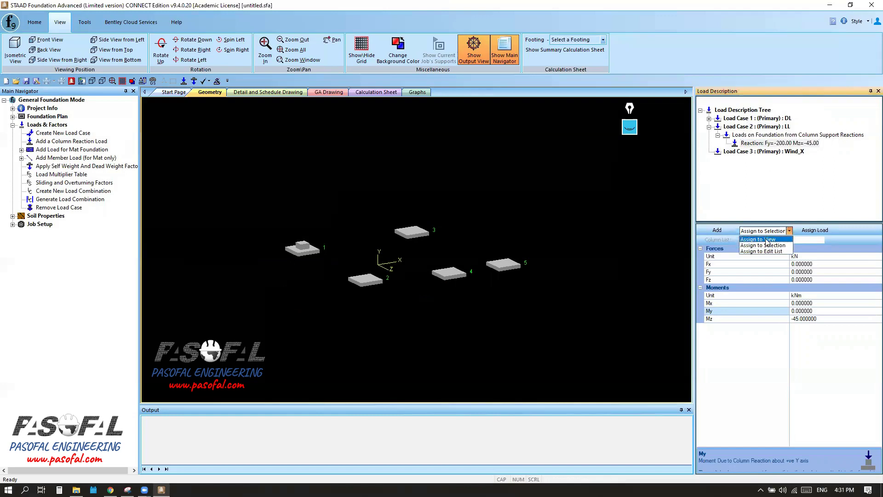
left_click(754, 239)
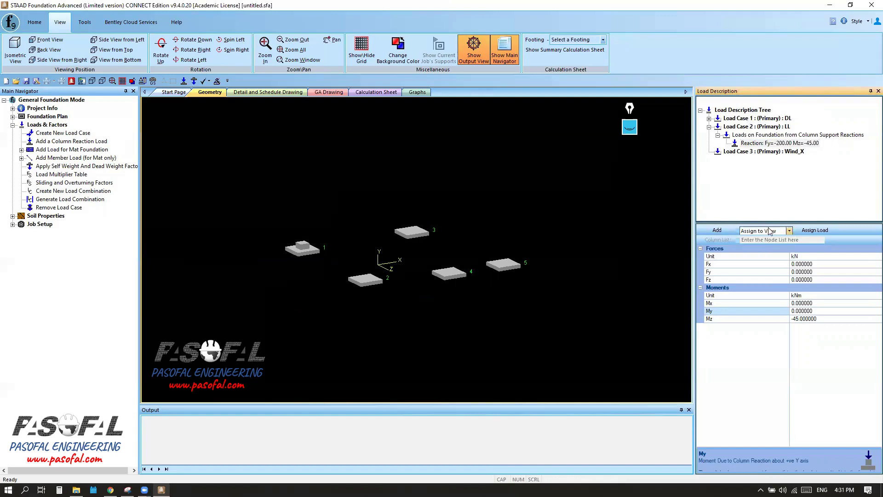
Try the Assign to Selection method by window-selecting all five footings
left_click_drag(245, 199, 525, 358)
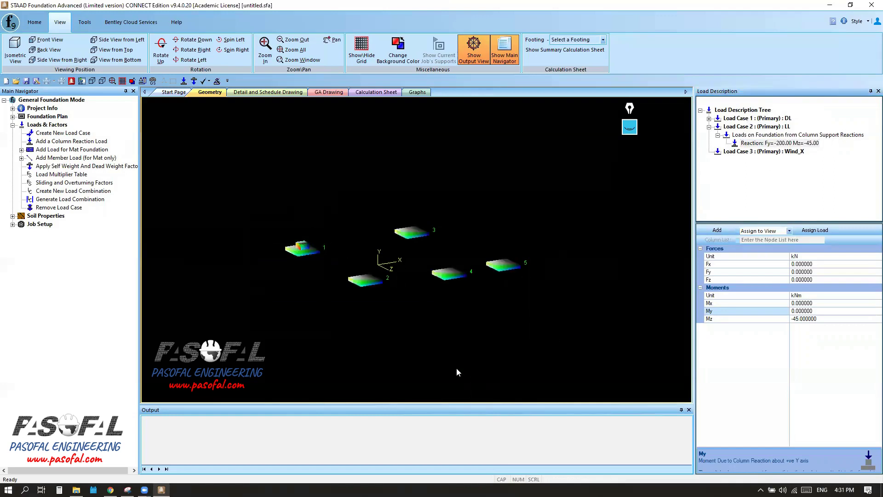
left_click(497, 324)
left_click(790, 230)
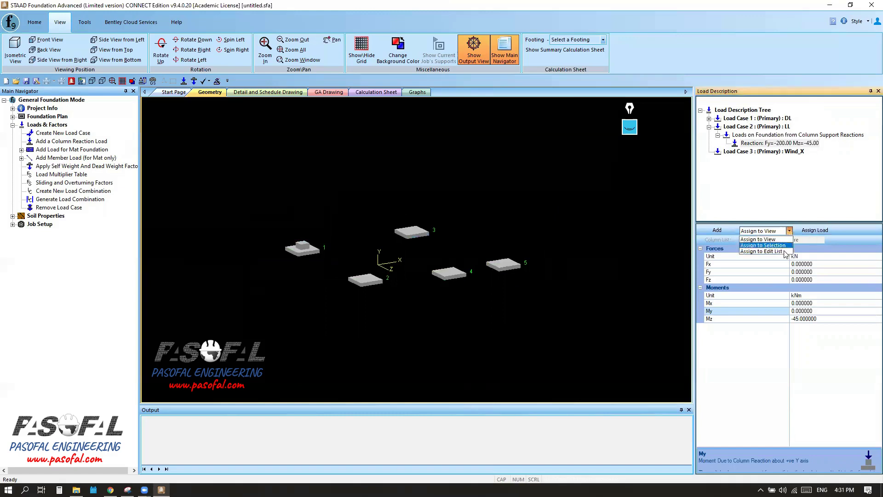
left_click(763, 245)
left_click_drag(245, 193, 573, 323)
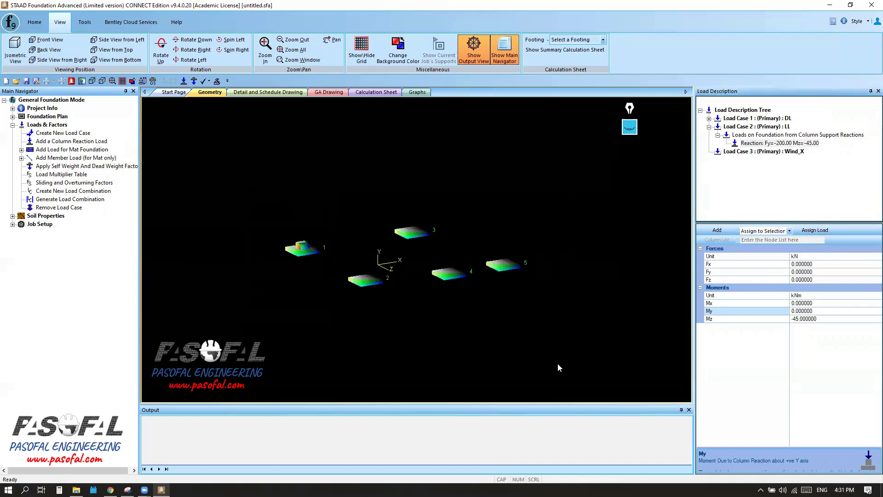
Assign the live load reaction with Fy -200 kN and Mz -45 kNm to all five footings using Assign to View
left_click(790, 231)
left_click(763, 238)
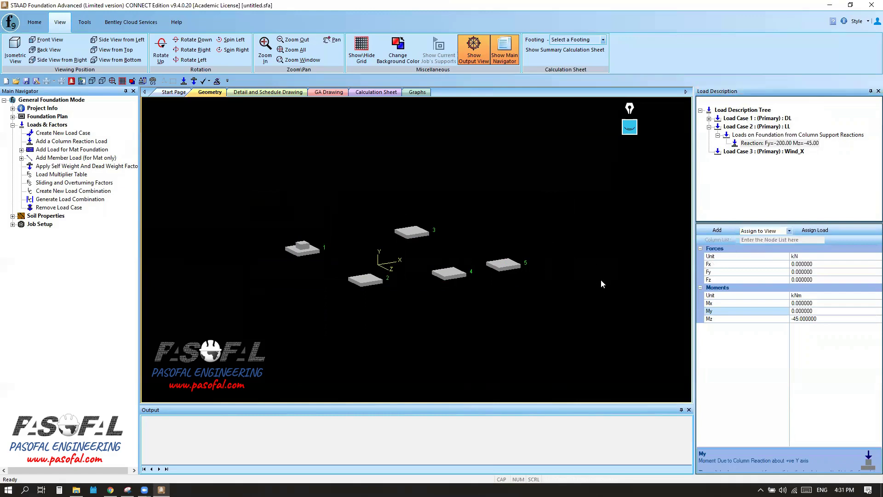
key("ctrl")
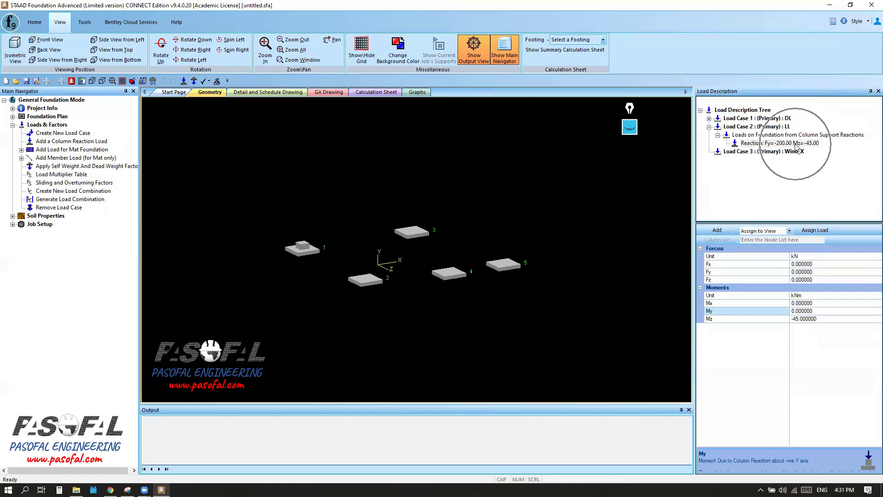
left_click(813, 230)
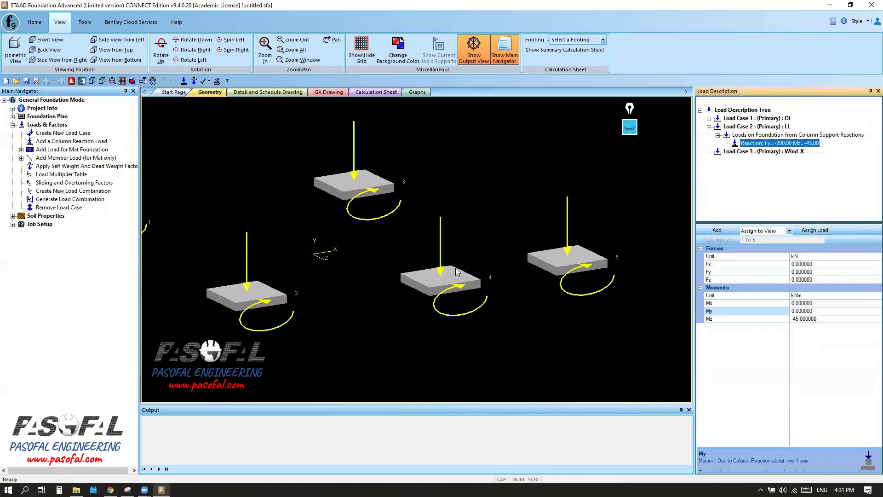
scroll(456, 271, "down", 2)
scroll(450, 322, "down", 2)
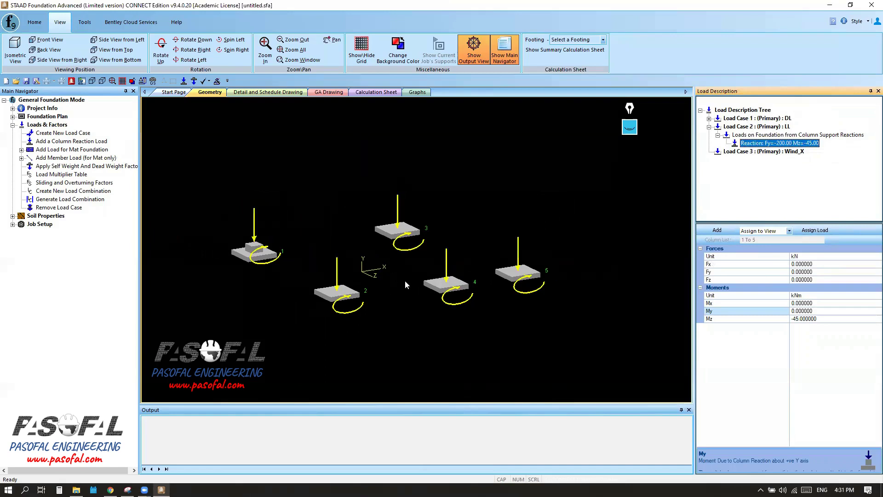
scroll(417, 282, "up", 1)
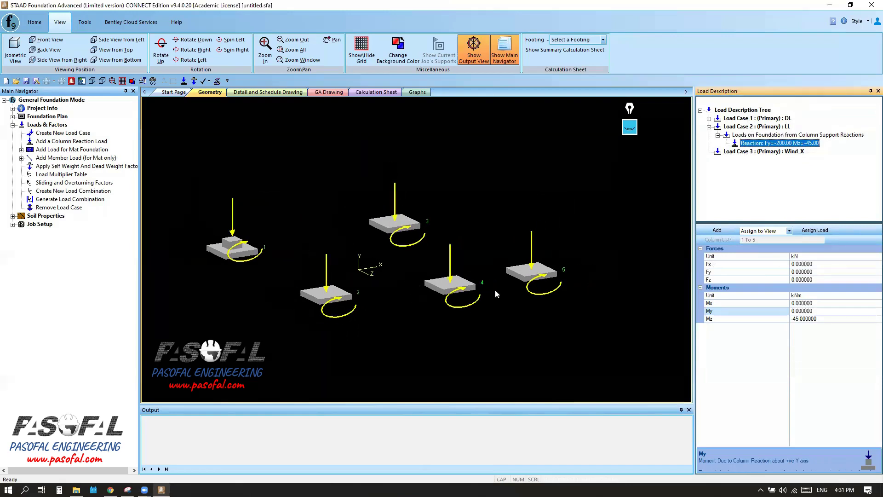
Start a new column reaction load for load case 3 (Wind_X)
left_click(775, 152)
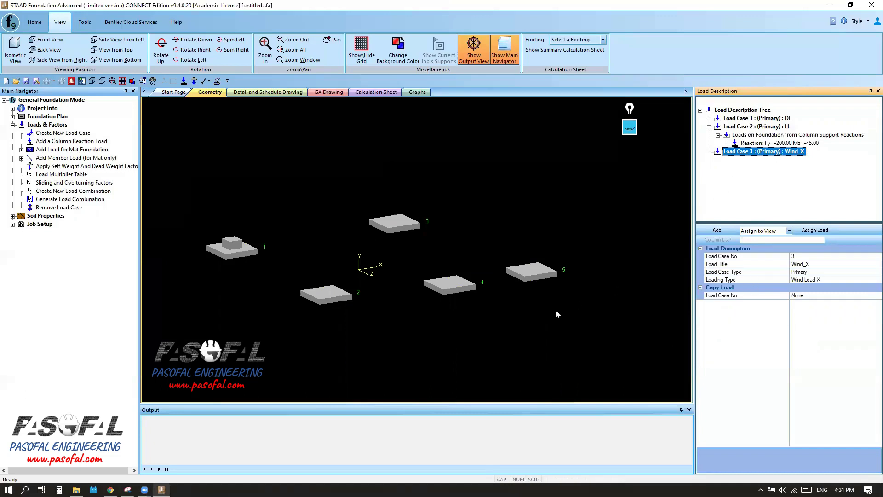
right_click(777, 154)
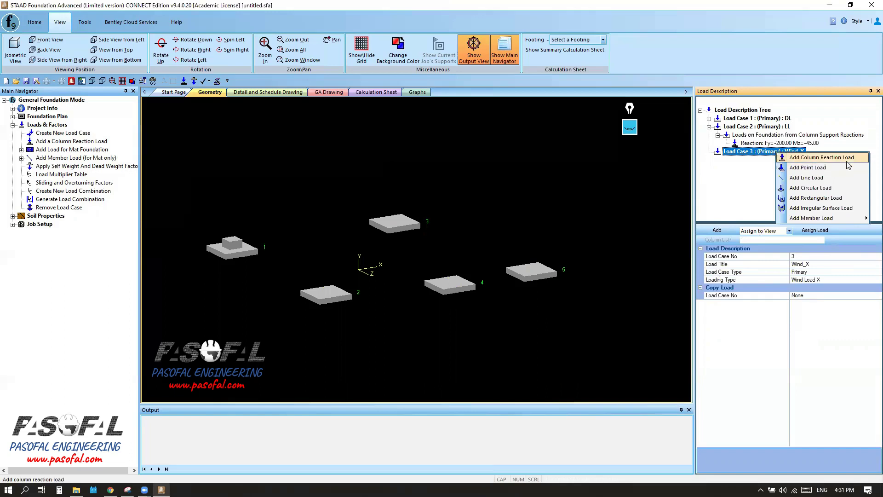
left_click(826, 157)
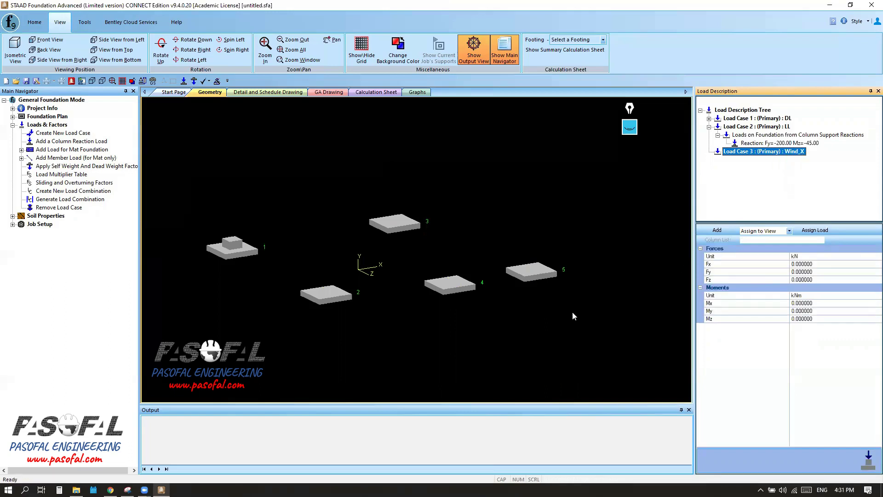
left_click(718, 273)
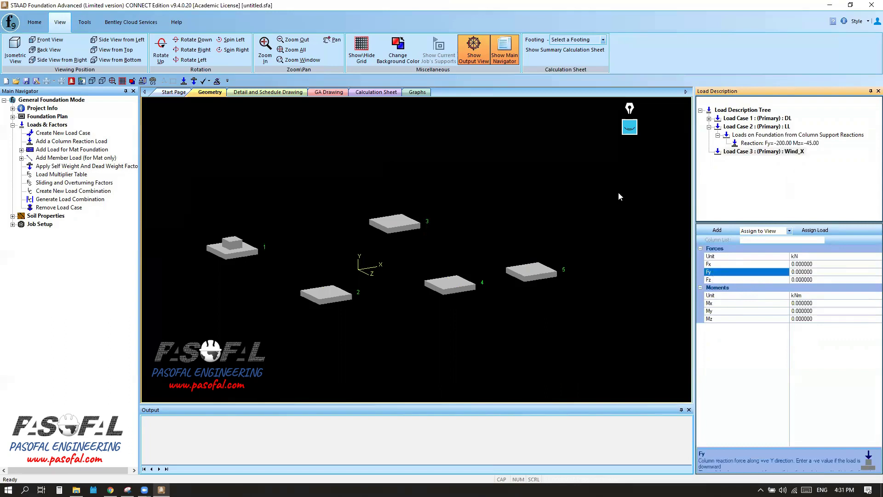
Mark footings 1 and 2 with yellow arrows, circle the long arrow at footing 2, and clear the markup
left_click(630, 127)
left_click(629, 155)
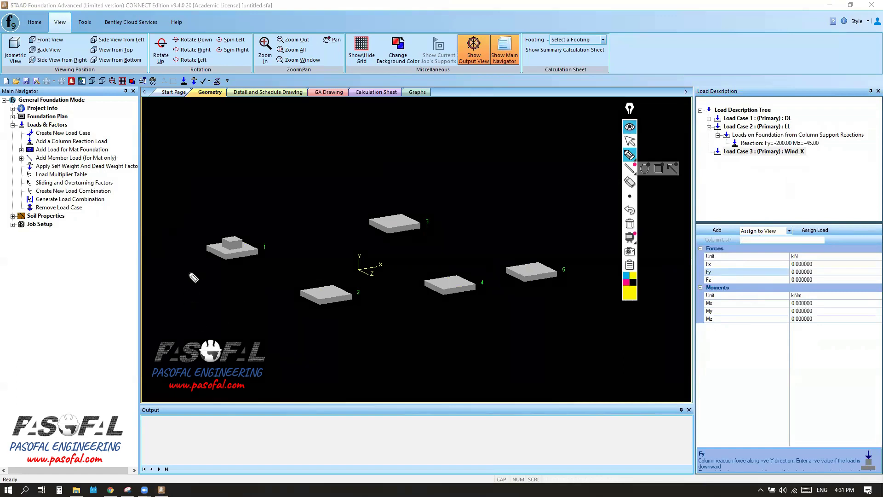
left_click_drag(170, 259, 227, 247)
mouse_move(211, 332)
left_mouse_down()
mouse_move(308, 297)
mouse_move(302, 316)
left_mouse_up()
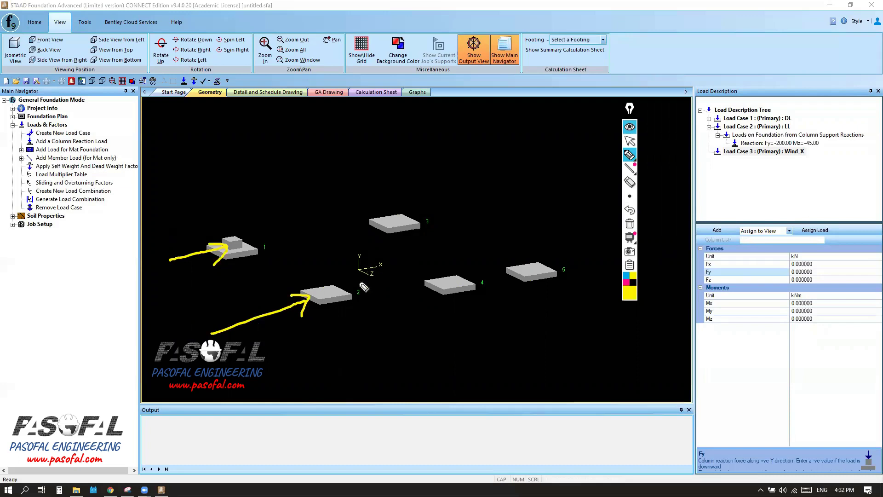
mouse_move(409, 347)
left_mouse_down()
mouse_move(343, 304)
mouse_move(376, 307)
left_mouse_up()
mouse_move(307, 277)
left_mouse_down()
mouse_move(330, 319)
mouse_move(221, 327)
mouse_move(302, 279)
left_mouse_up()
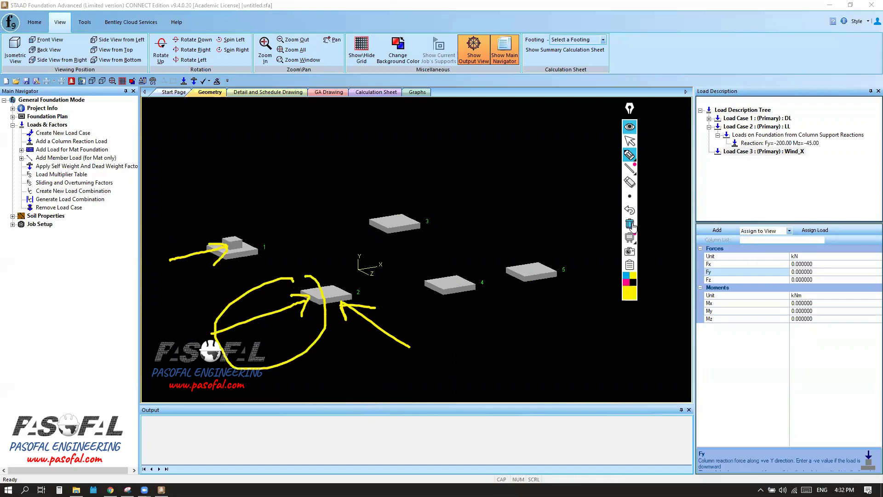
left_click(630, 223)
left_click(631, 143)
Draw a yellow arrow along the model's positive X axis and label it X
left_click(800, 266)
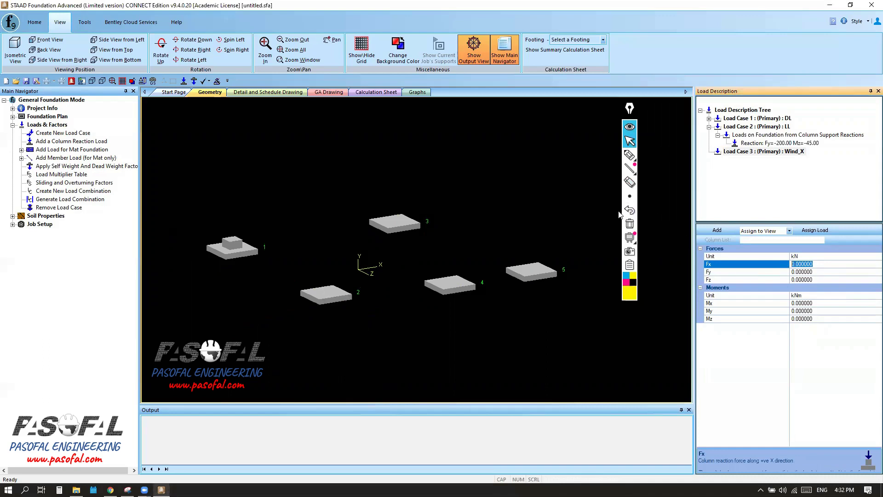
left_click(630, 155)
mouse_move(389, 262)
left_mouse_down()
mouse_move(492, 242)
mouse_move(485, 256)
left_mouse_up()
left_click_drag(510, 241, 514, 218)
left_click_drag(493, 224, 531, 238)
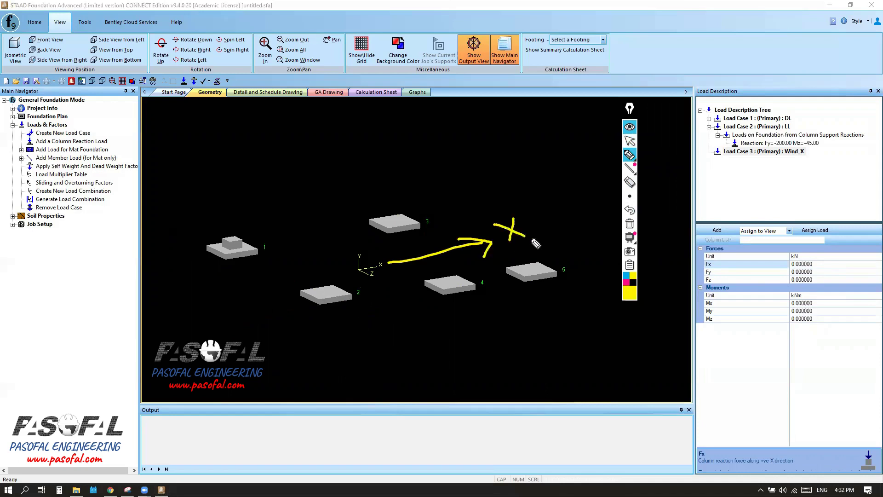
left_click(629, 141)
Add the column reaction load to load case 3 (Wind_X) with Fx 32 kN, and clear the markup
left_click(778, 264)
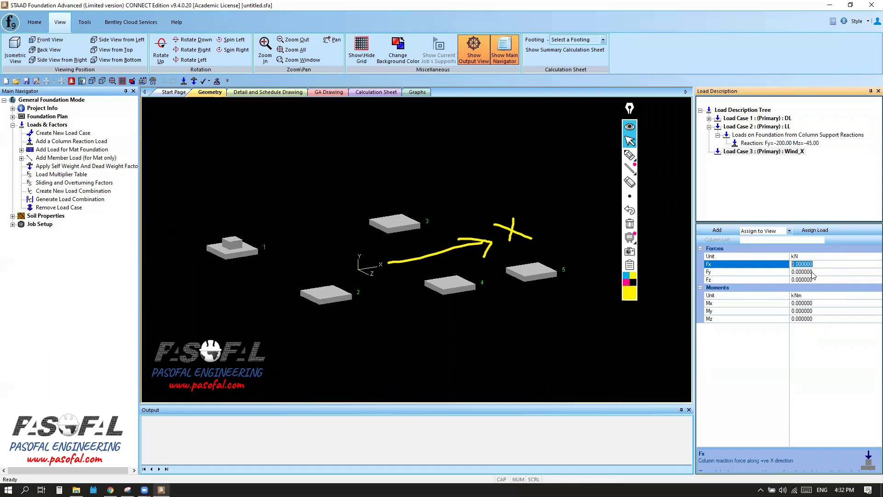
type("32")
left_click(821, 275)
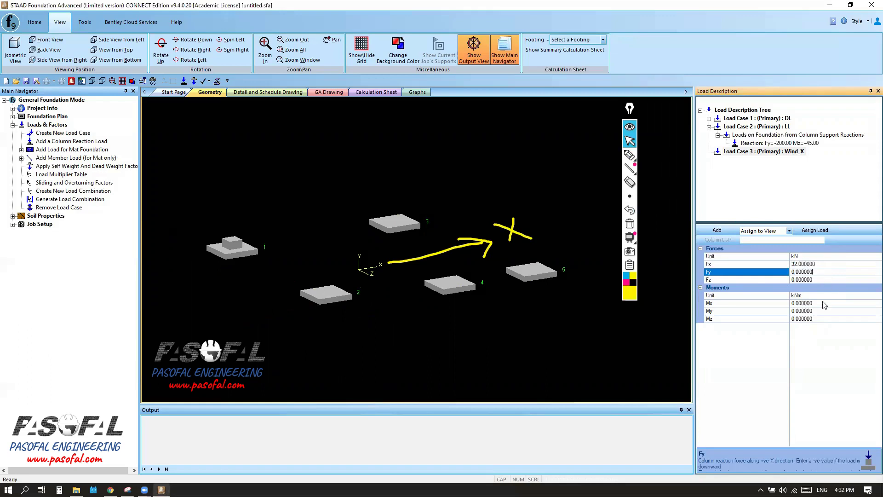
left_click(716, 230)
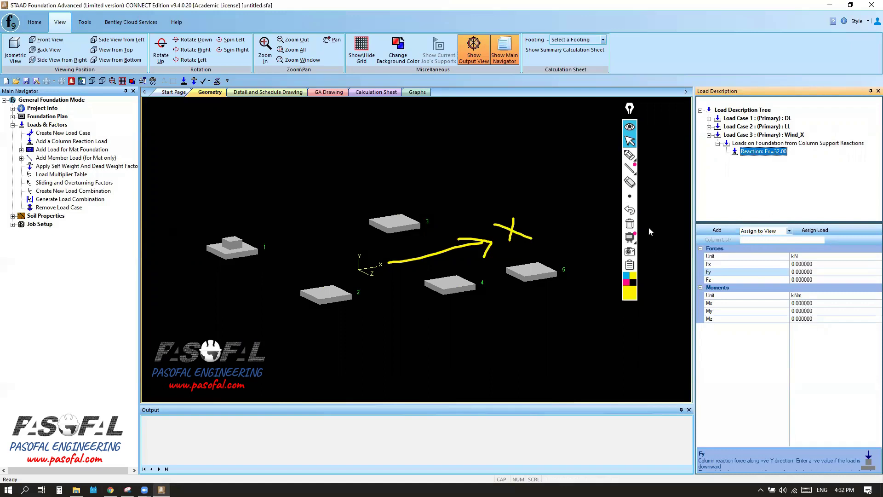
left_click(630, 224)
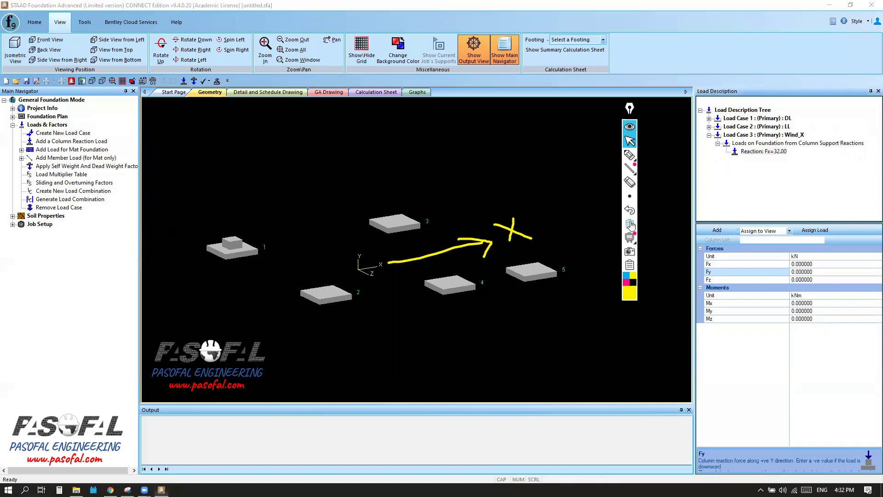
Assign the wind reaction with Fx 32 kN to all five footings using Assign to View
left_click(782, 231)
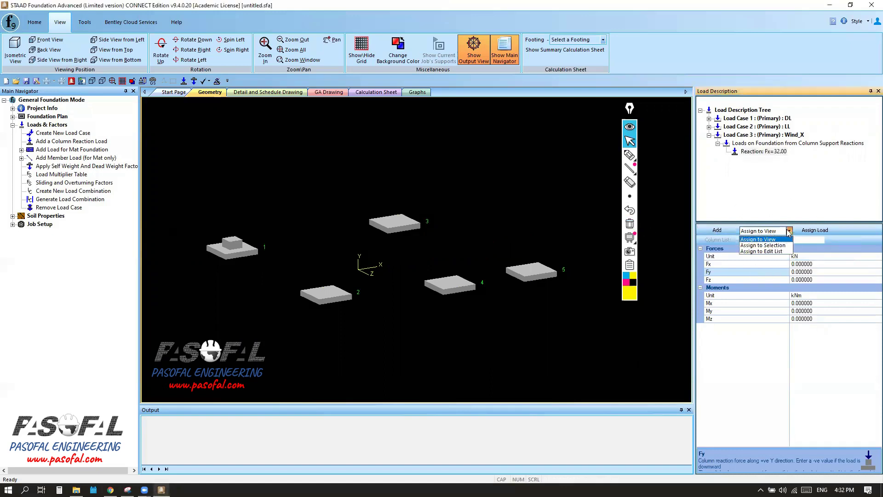
left_click(761, 241)
left_click(813, 231)
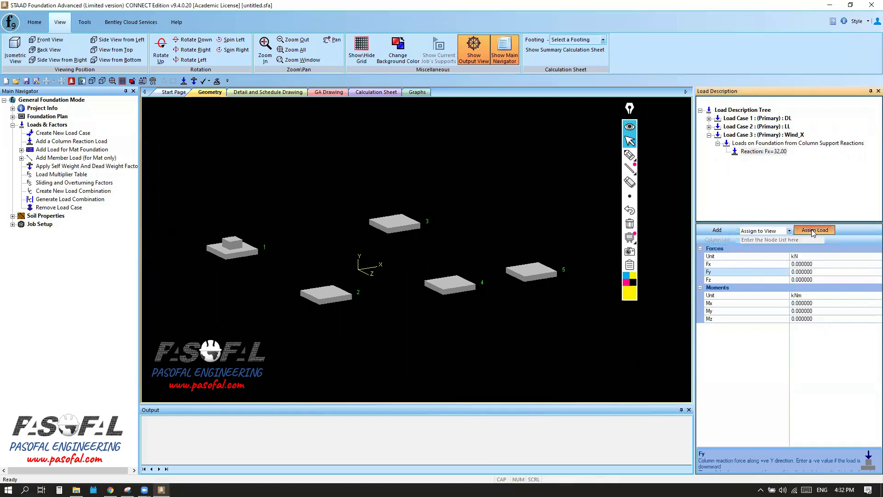
scroll(441, 293, "up", 5)
scroll(441, 292, "down", 6)
scroll(437, 292, "up", 1)
scroll(422, 285, "up", 2)
scroll(422, 279, "down", 3)
scroll(422, 281, "up", 2)
scroll(422, 281, "down", 2)
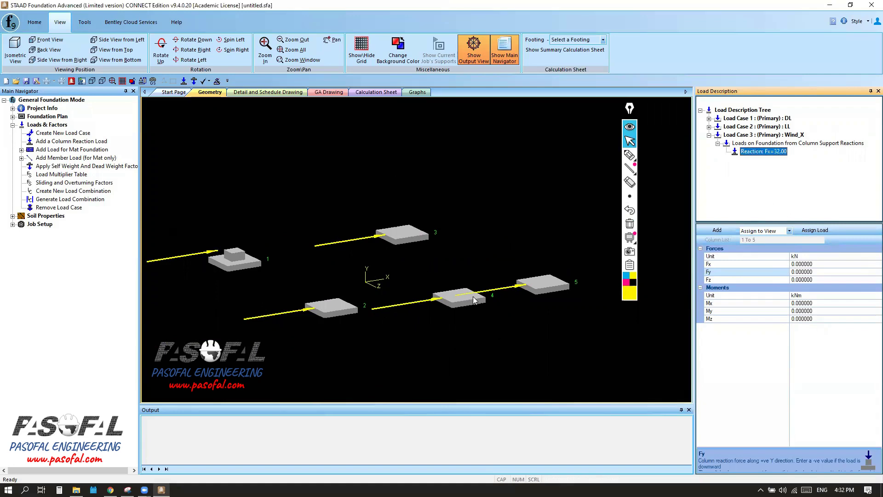
scroll(460, 264, "down", 1)
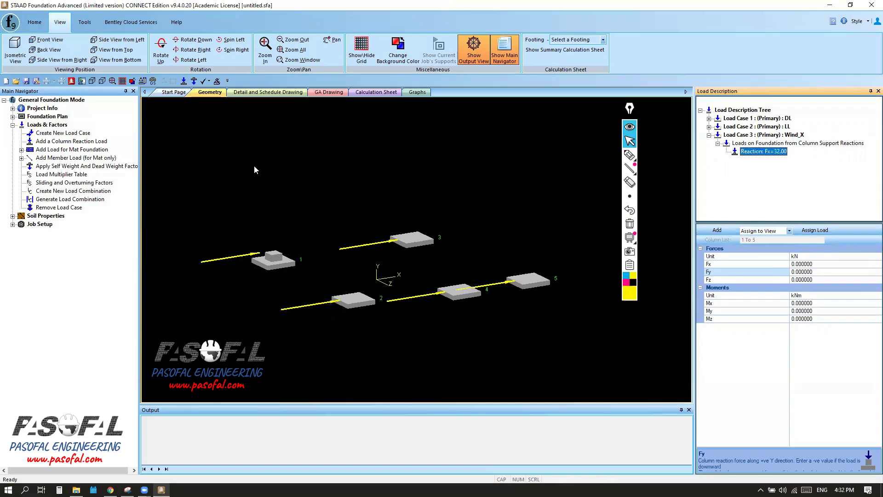
Open the scale setup and set the point load display scale to 35
left_click(35, 24)
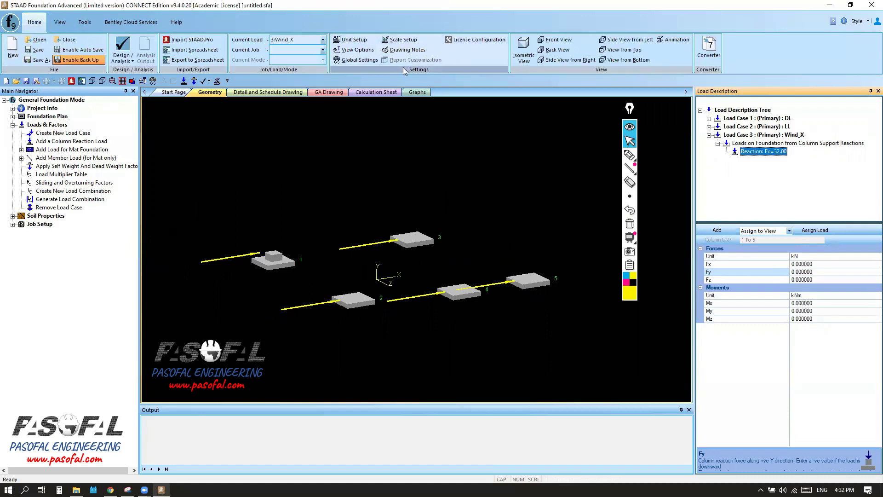
left_click(399, 41)
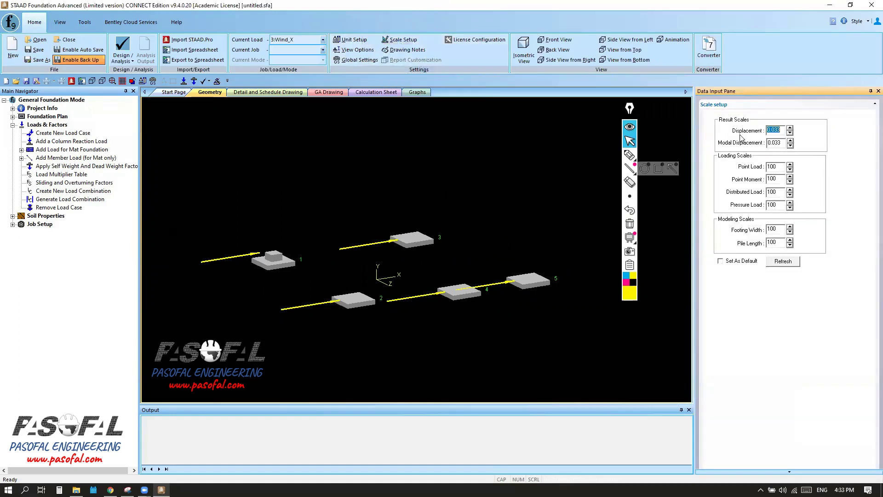
left_click(728, 161)
left_click(764, 169)
left_click(790, 170)
left_click(791, 170)
scroll(531, 279, "up", 6)
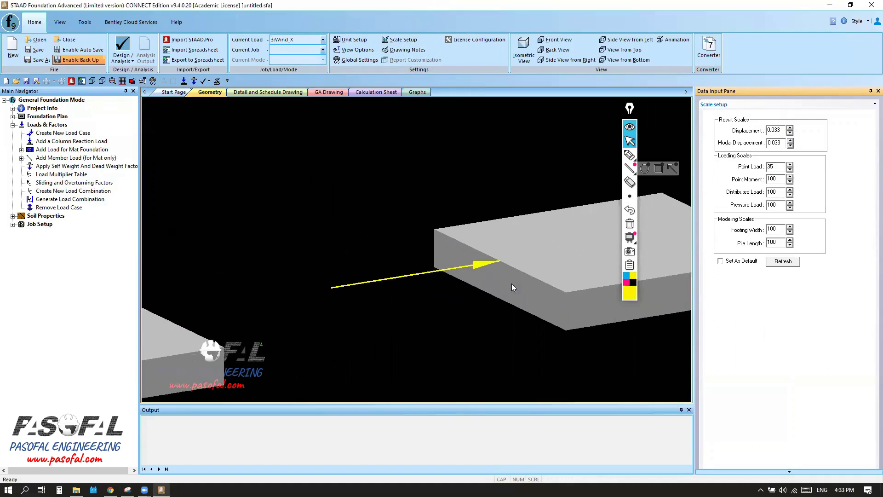
scroll(513, 287, "down", 8)
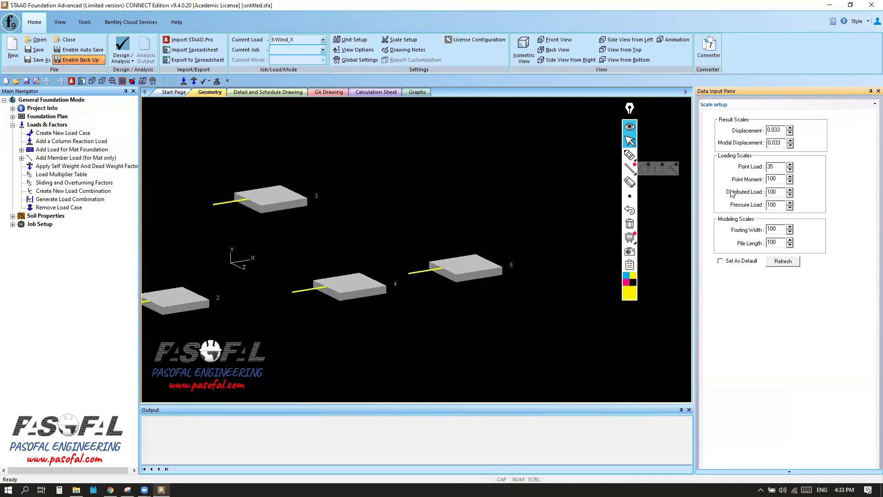
Raise the point load display scale to 75 and reduce it to 65
left_click(789, 165)
scroll(483, 287, "down", 1)
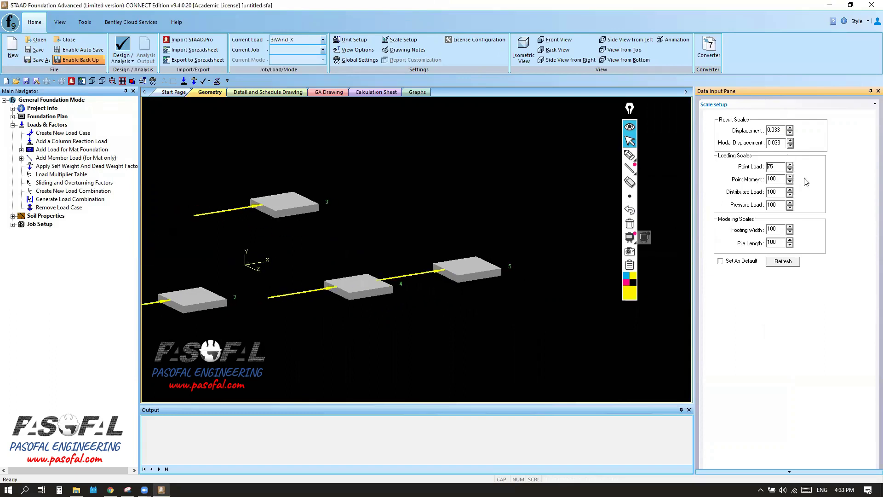
left_click(789, 170)
scroll(407, 282, "down", 3)
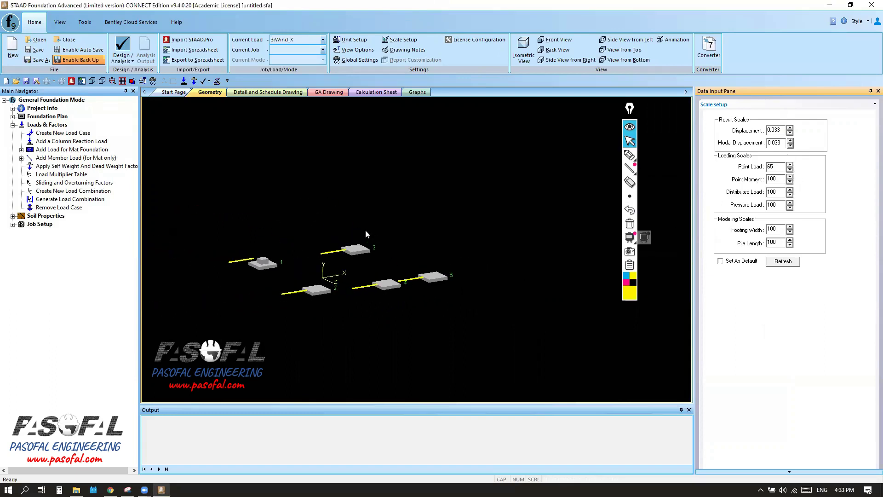
scroll(482, 245, "down", 1)
scroll(211, 236, "up", 1)
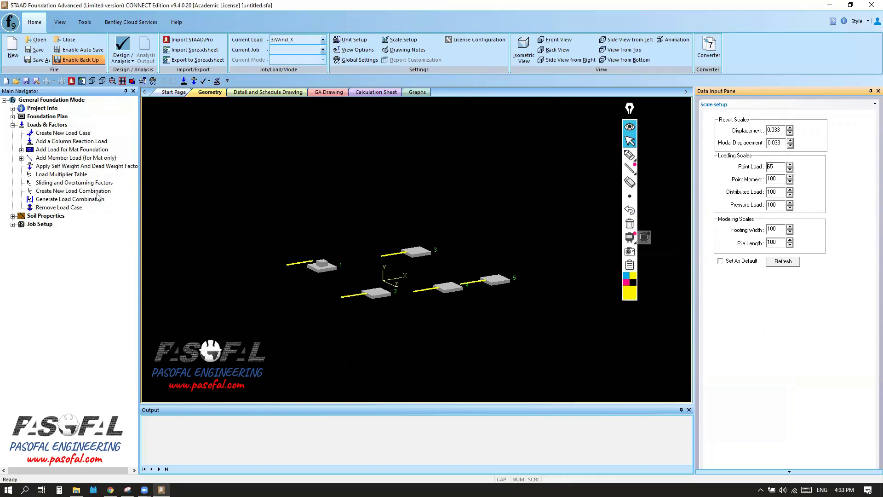
Open the sliding and overturning factors table and set the Wind_X overturning factor to 1.5
left_click(64, 182)
left_click(751, 124)
left_click(767, 123)
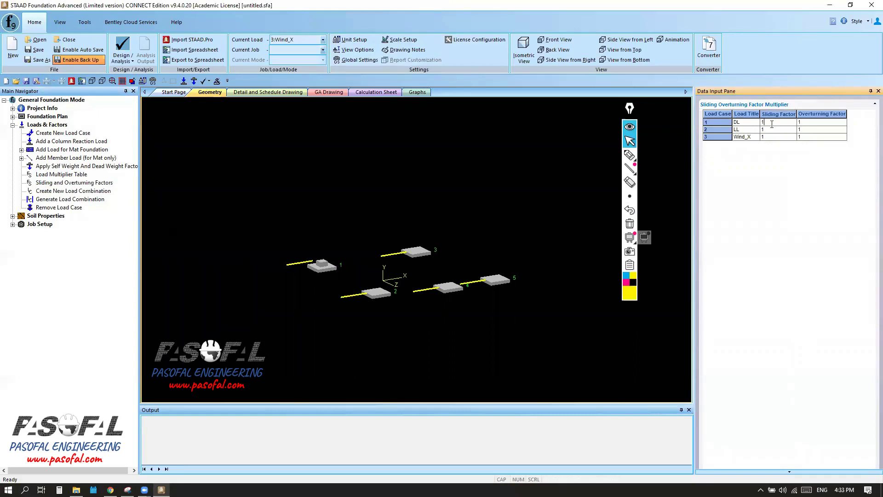
left_click(771, 131)
left_click(773, 137)
left_click(807, 137)
left_click(802, 137)
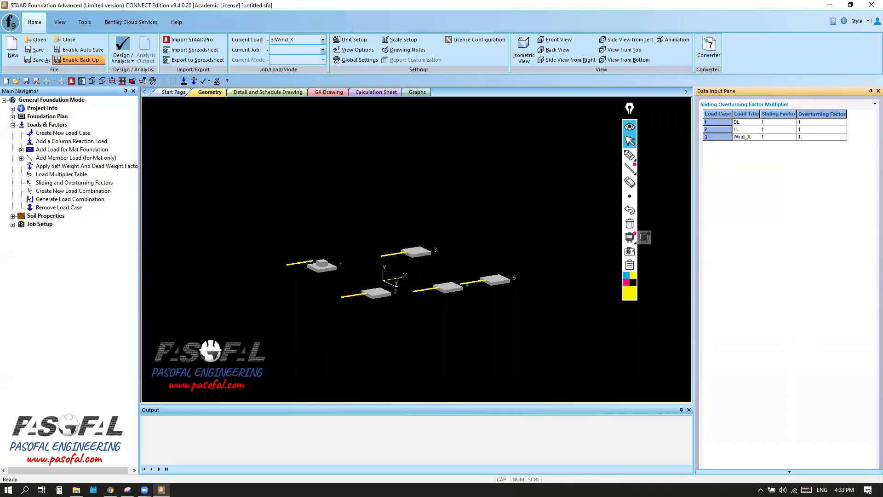
Set the overturning factors of the LL and DL load cases to 1.5
left_click(808, 129)
left_click(803, 129)
type(".5")
left_click(807, 123)
type(".5")
left_click(787, 123)
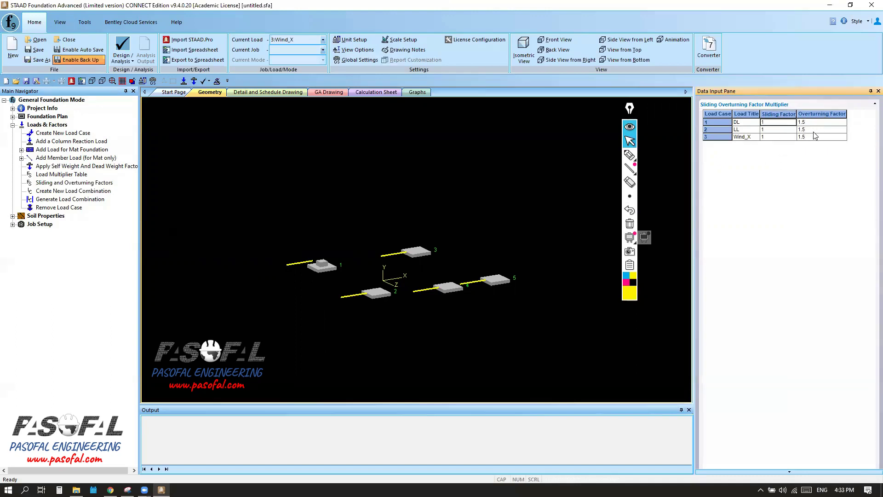
Expand the soil properties group and review the sliding and overturning factors of all three load cases
left_click(637, 111)
left_click_drag(636, 114, 652, 123)
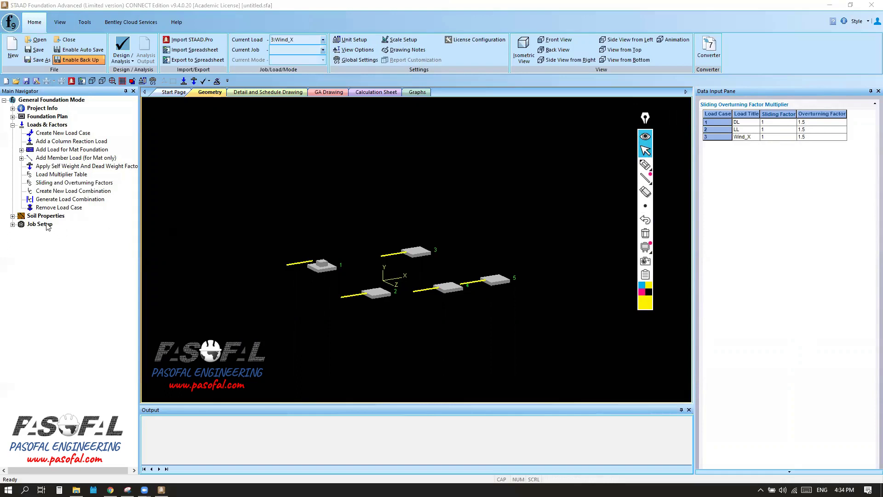
left_click(13, 216)
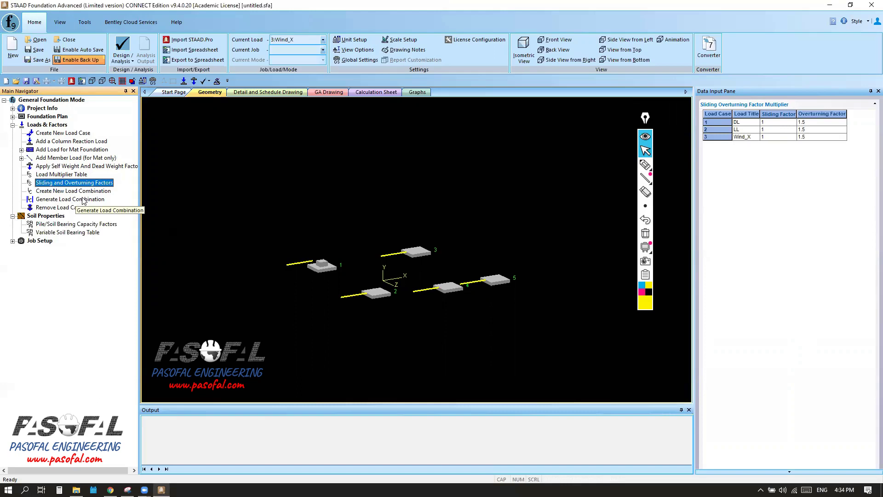
left_click(805, 133)
left_click(805, 129)
left_click(805, 137)
left_click(769, 137)
left_click(765, 130)
left_click(764, 123)
left_click(765, 130)
left_click(765, 125)
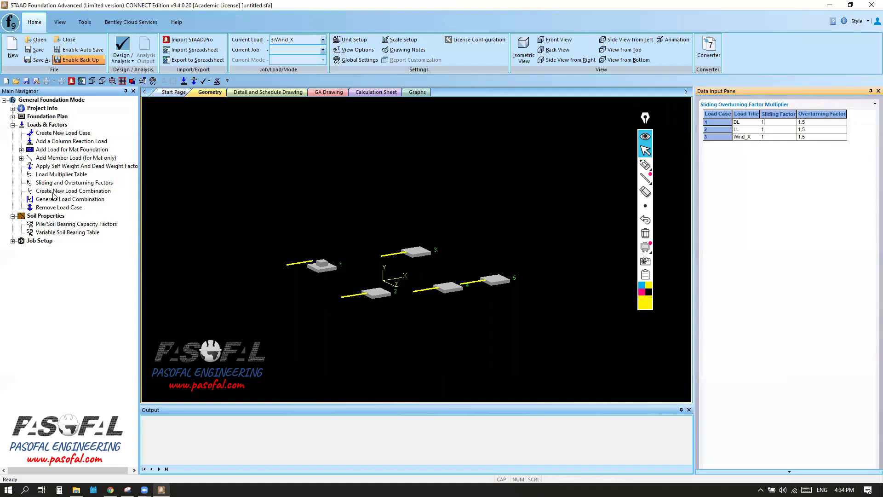
Mark Create New Load Combination with a yellow arrow and Generate Load Combination with a magenta arrow
left_click(644, 166)
mouse_move(120, 197)
left_mouse_down()
mouse_move(172, 198)
mouse_move(114, 192)
left_mouse_up()
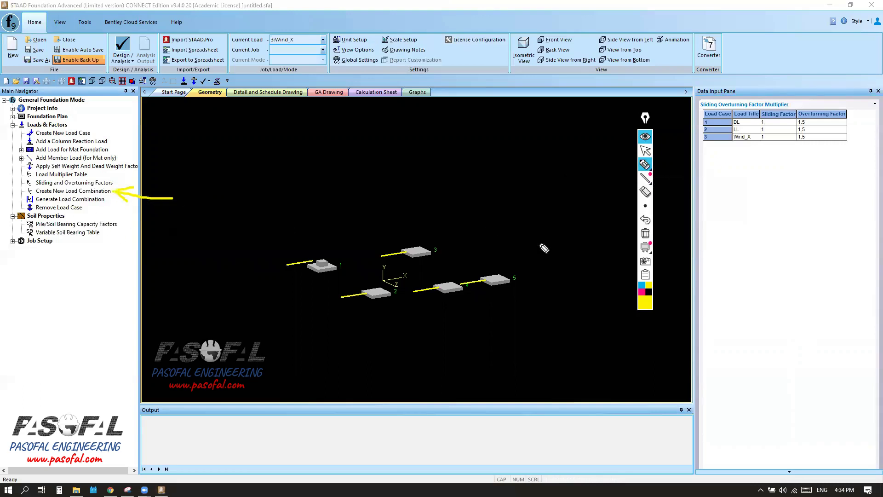
left_click(642, 292)
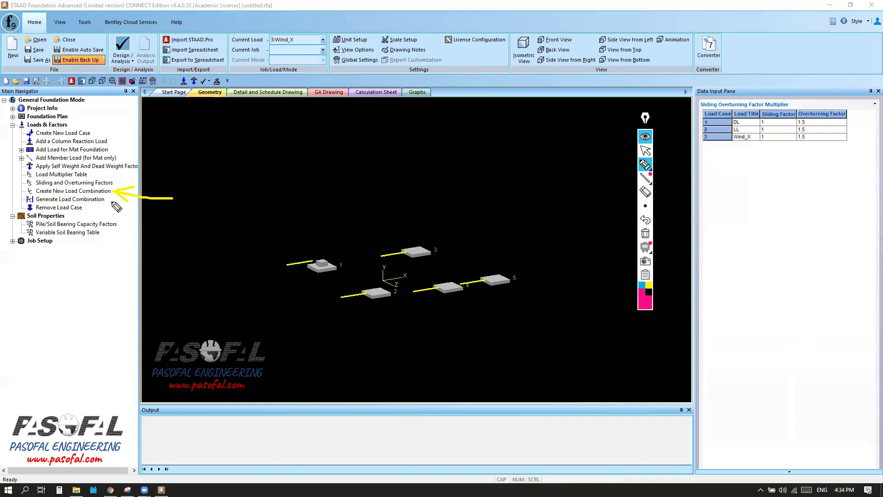
mouse_move(106, 201)
left_mouse_down()
mouse_move(139, 220)
mouse_move(129, 199)
left_mouse_up()
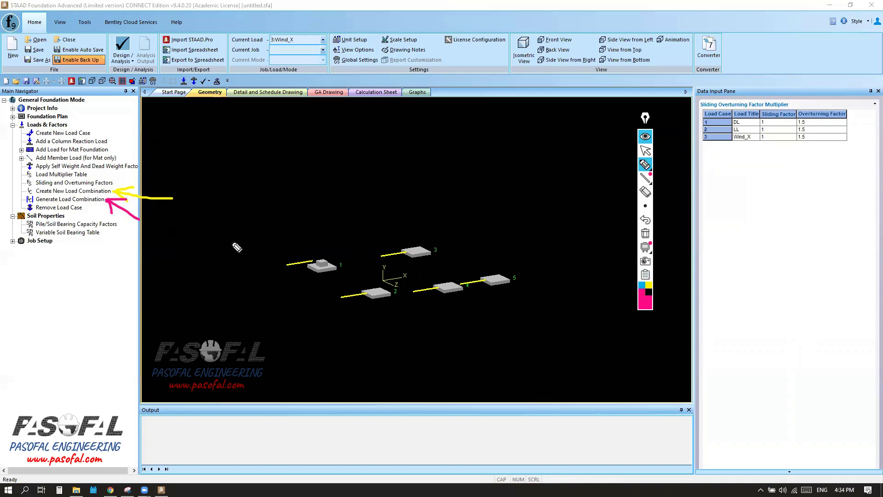
left_click(646, 151)
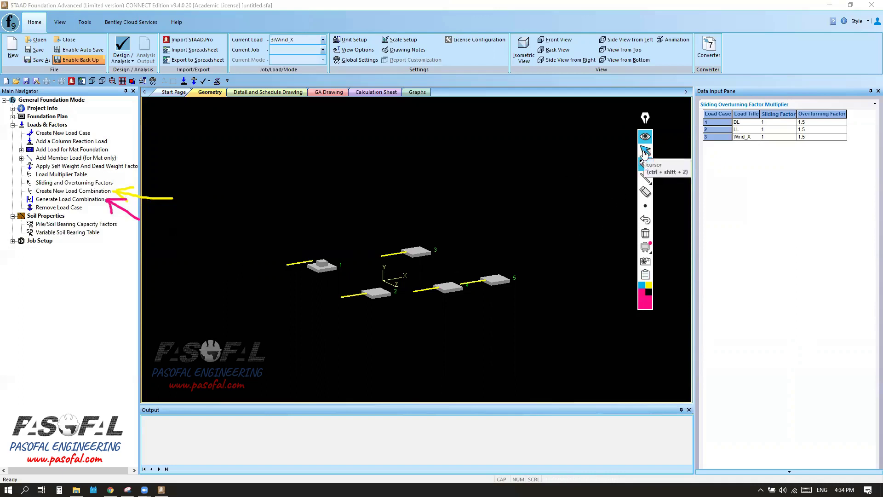
Create service load combination 4 with factors 1.35 for DL, 1.50 for LL and 1.20 for Wind_X
left_click(56, 191)
left_click(56, 193)
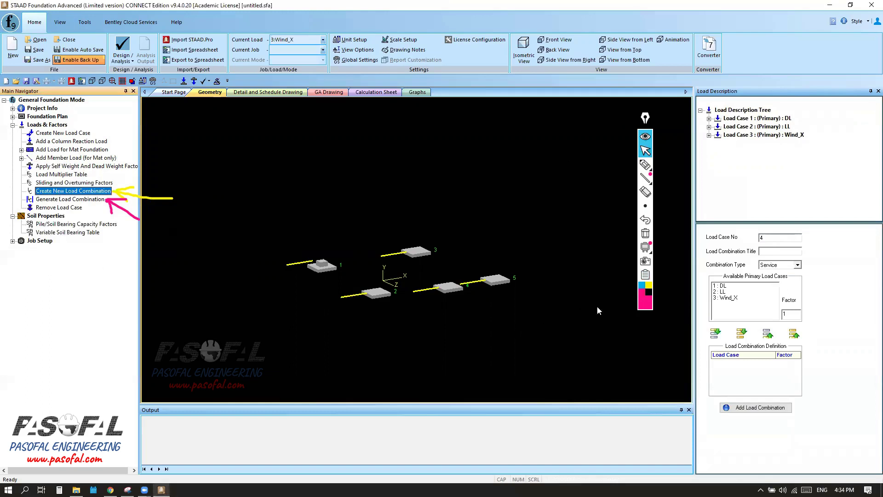
left_click_drag(720, 285, 723, 299)
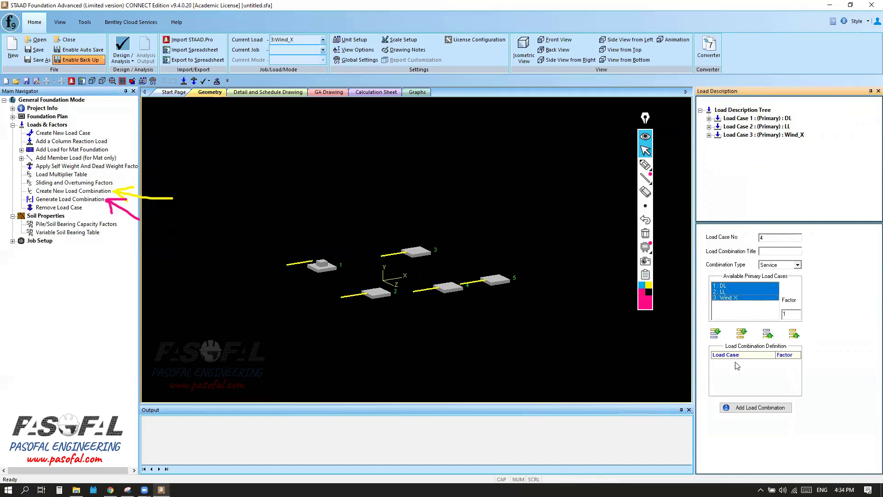
left_click(716, 334)
left_click(786, 363)
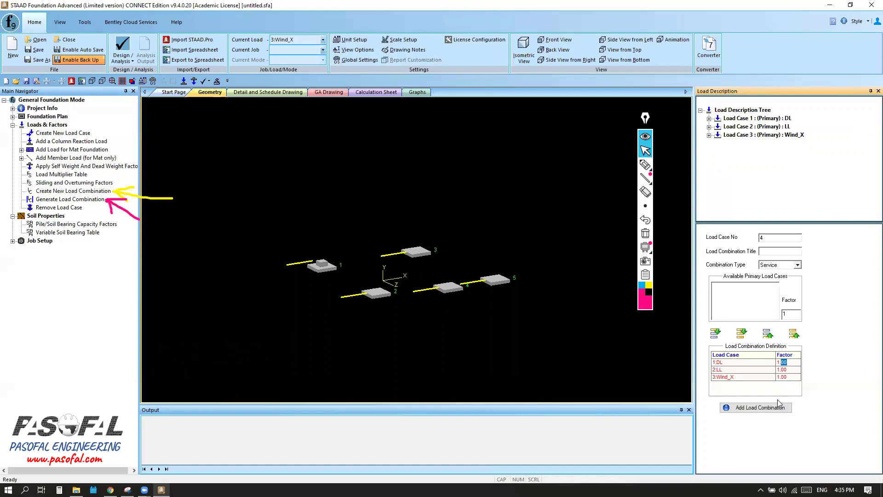
type("35")
key("Down")
left_click(758, 410)
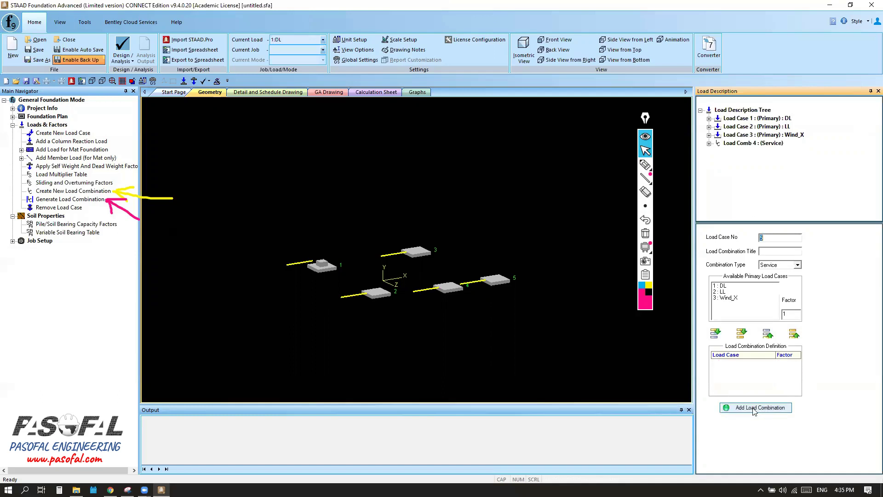
Expand load combination 4 in the load description tree and examine its DL, LL and Wind_X factors
double_click(736, 143)
left_click(752, 160)
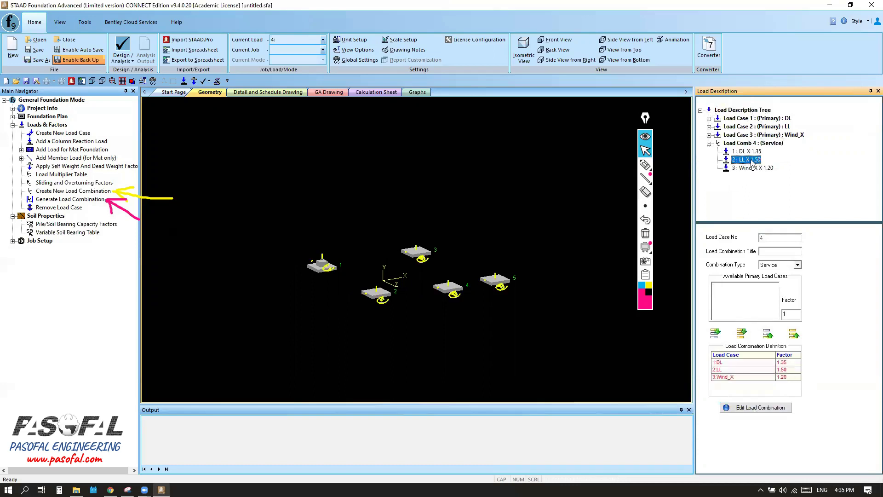
left_click(753, 167)
left_click(749, 151)
left_click(749, 160)
left_click(752, 171)
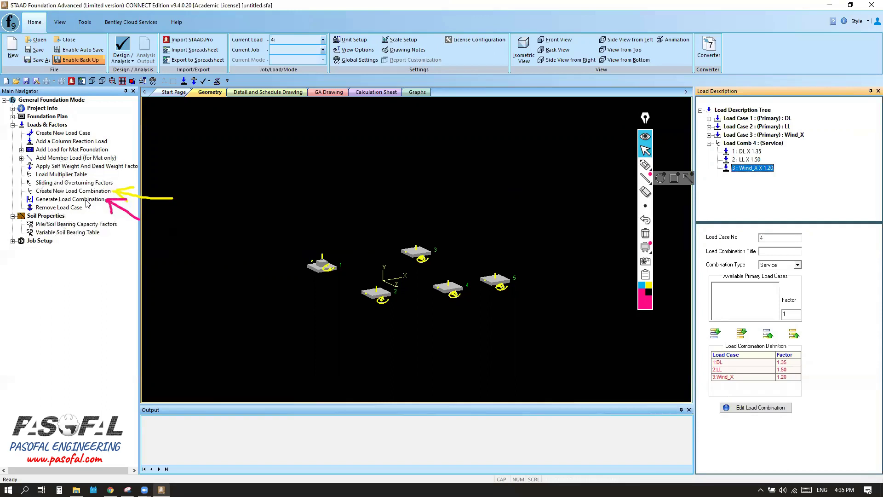
Open the load combination generator, browse the available code tables and choose ASCE 7-16
left_click(87, 201)
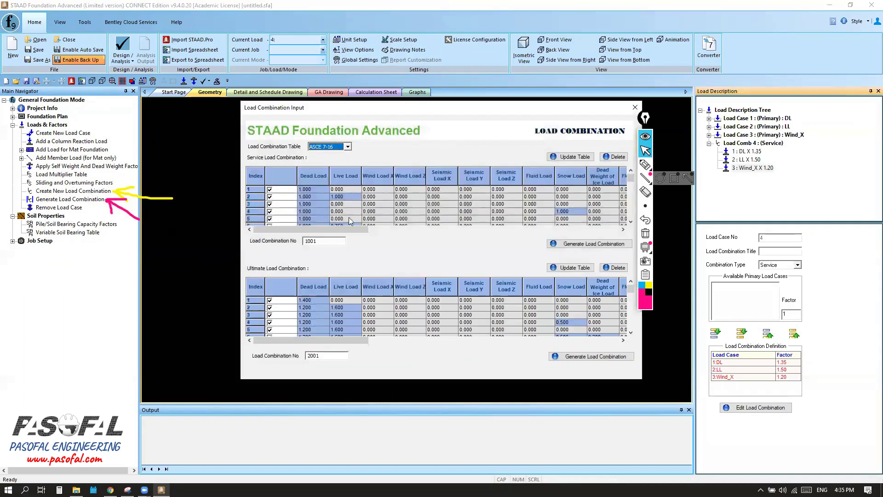
left_click_drag(464, 113, 412, 111)
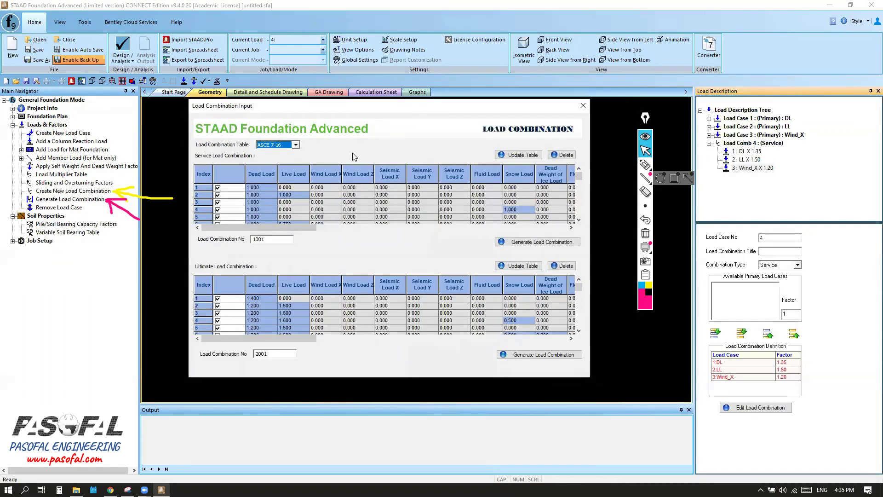
left_click(296, 145)
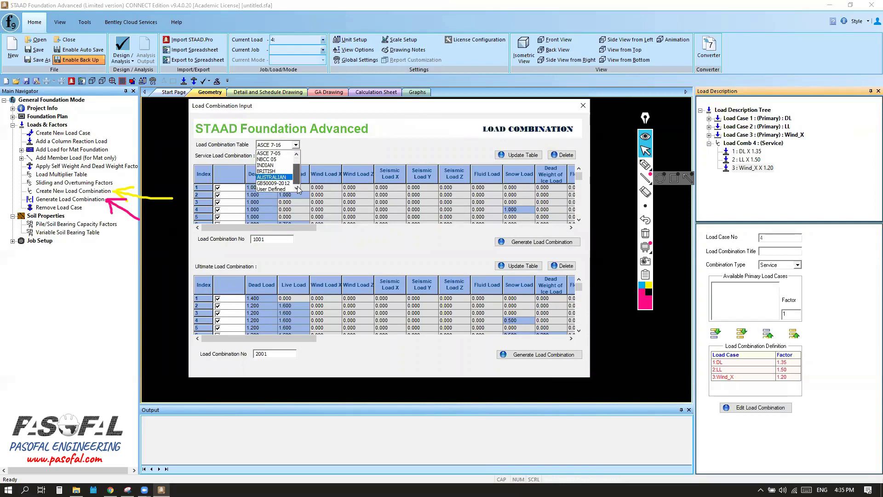
scroll(273, 181, "up", 1)
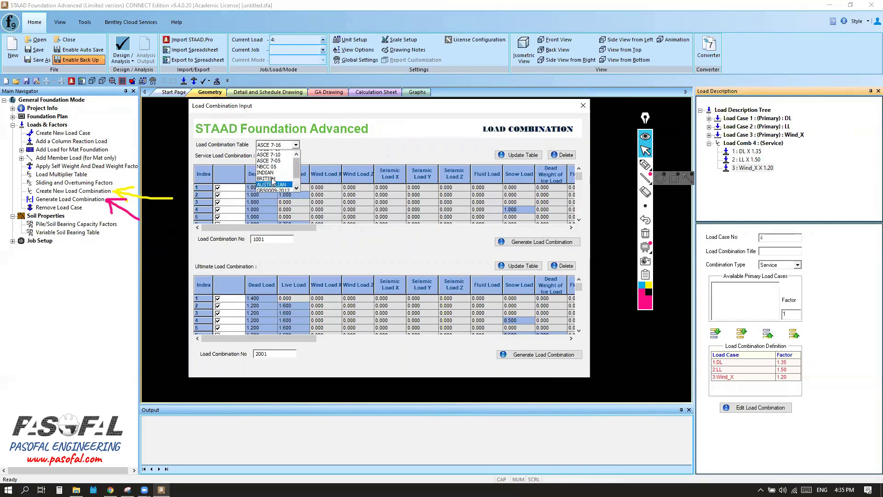
scroll(275, 179, "down", 1)
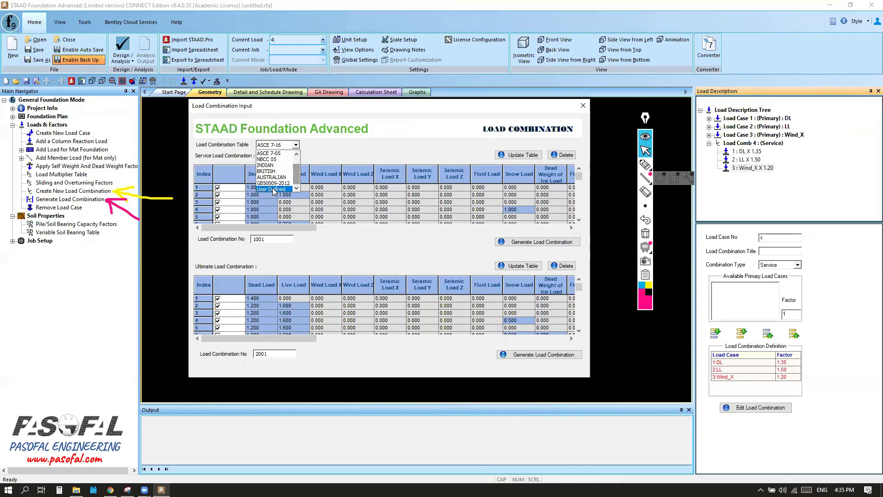
scroll(273, 191, "up", 1)
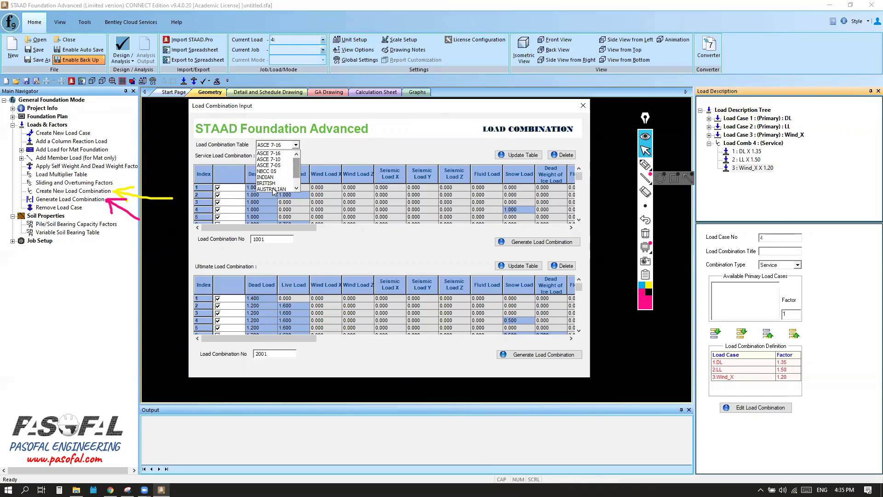
left_click(271, 155)
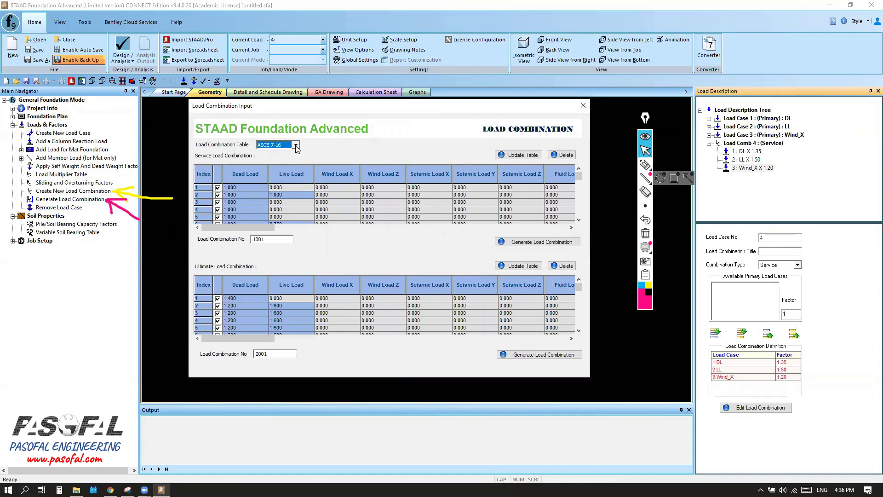
Box the service and ultimate load combination headings in magenta, marking them 1 and 1.X with the X circled
left_click(646, 164)
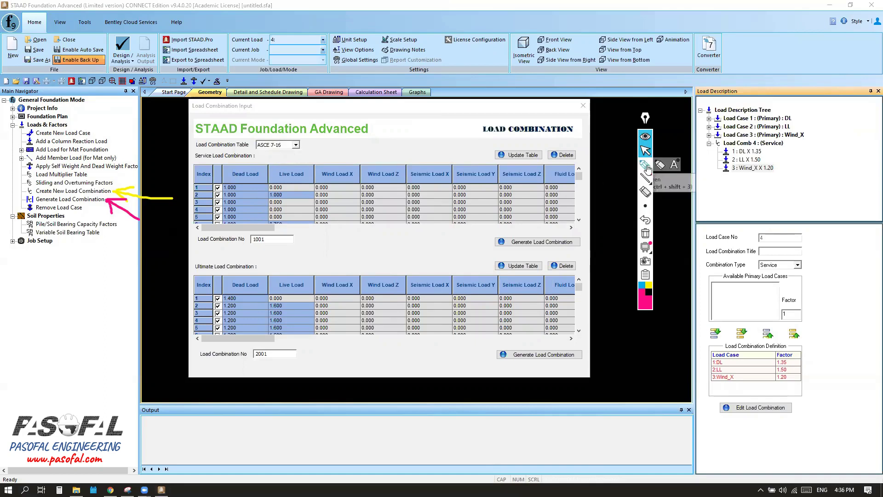
mouse_move(199, 158)
left_mouse_down()
mouse_move(263, 154)
mouse_move(236, 156)
left_mouse_up()
mouse_move(193, 259)
left_mouse_down()
mouse_move(194, 274)
mouse_move(272, 272)
mouse_move(253, 259)
mouse_move(193, 262)
left_mouse_up()
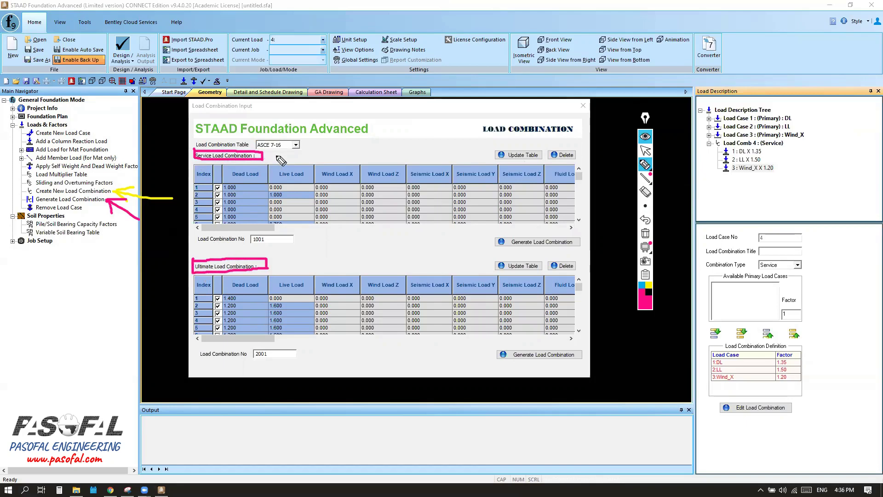
left_click_drag(273, 150, 272, 162)
left_click_drag(273, 256, 273, 267)
left_click(280, 266)
left_click_drag(286, 260, 295, 271)
mouse_move(295, 260)
left_mouse_down()
mouse_move(286, 272)
mouse_move(302, 260)
mouse_move(282, 276)
mouse_move(304, 260)
left_mouse_up()
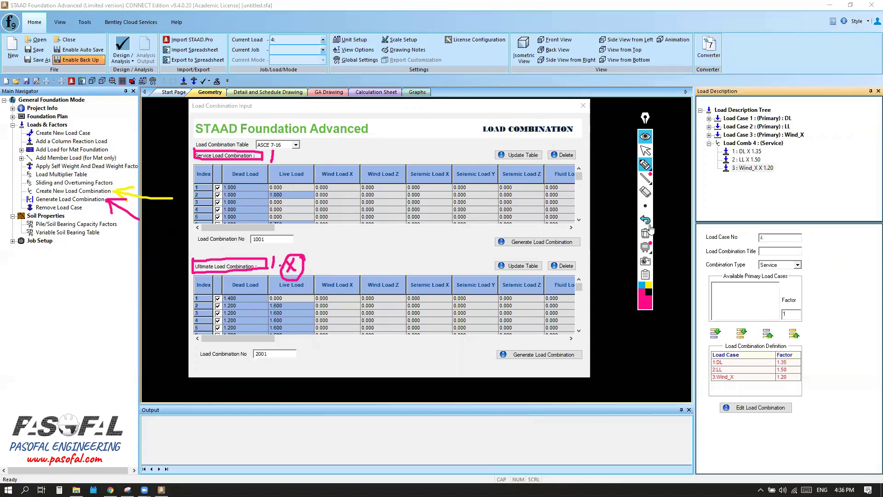
Exclude service load combinations 2 to 5 from the ASCE 7-16 table
left_click(645, 150)
left_click(218, 194)
left_click(218, 202)
left_click(217, 209)
left_click(218, 217)
left_click(235, 217)
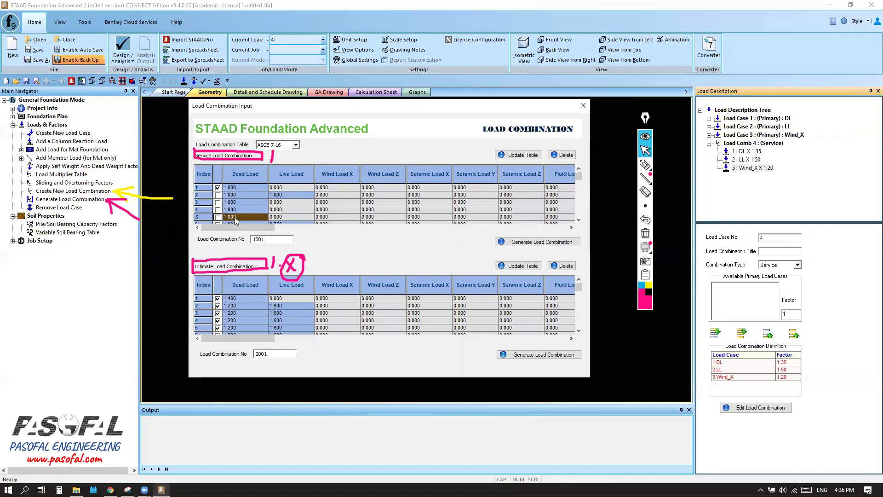
Exclude service load combinations 6 to 8, keeping combination 9 included
left_click(578, 220)
left_click(579, 220)
left_click(578, 220)
left_click(578, 220)
left_click(578, 220)
left_click(218, 188)
left_click(218, 194)
left_click(218, 202)
left_click(218, 209)
left_click(218, 210)
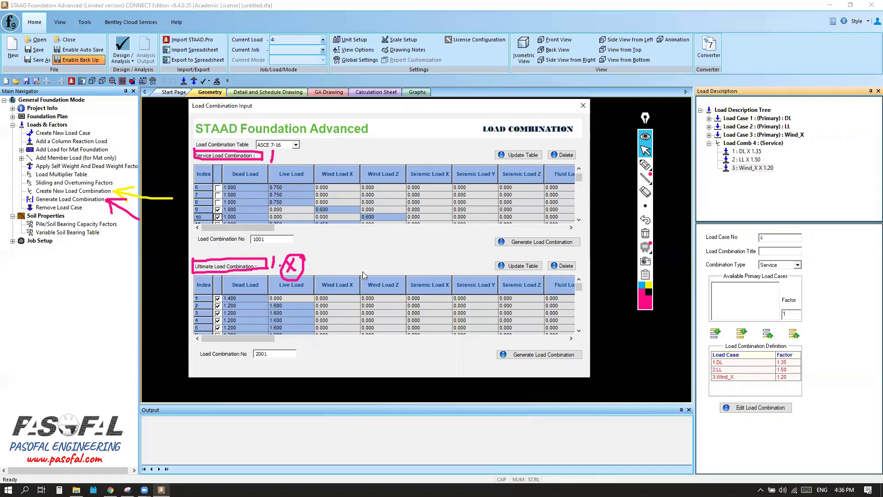
Exclude ultimate load combinations 50 and 52 from the ASCE 7-16 table
left_click_drag(579, 286, 579, 298)
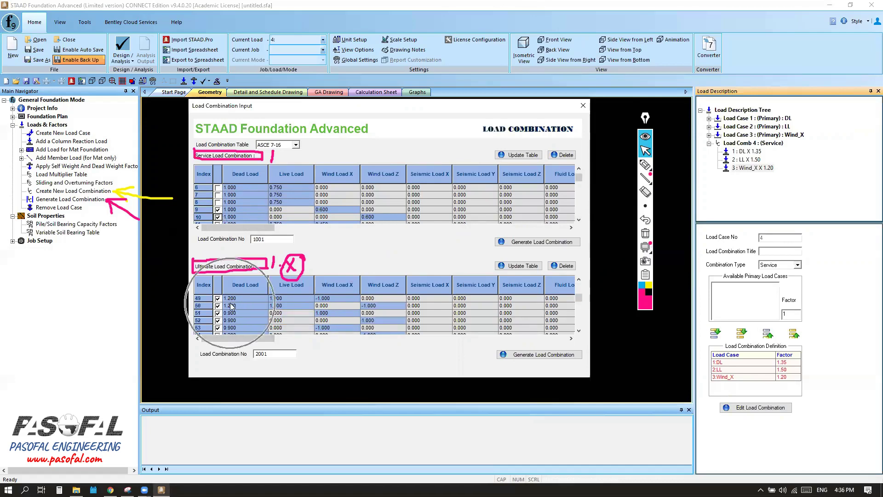
left_click(218, 305)
left_click(217, 321)
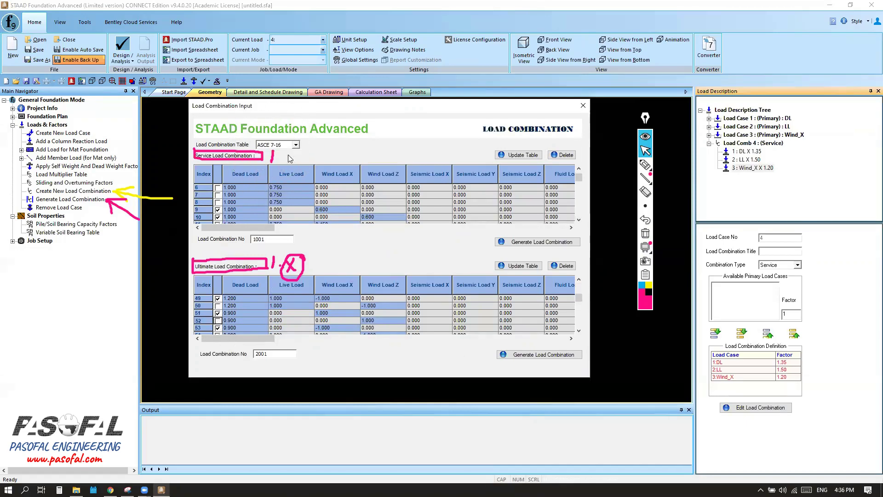
Switch the load combination table to User Defined, keeping service combination 1 included
left_click(296, 145)
scroll(278, 184, "down", 1)
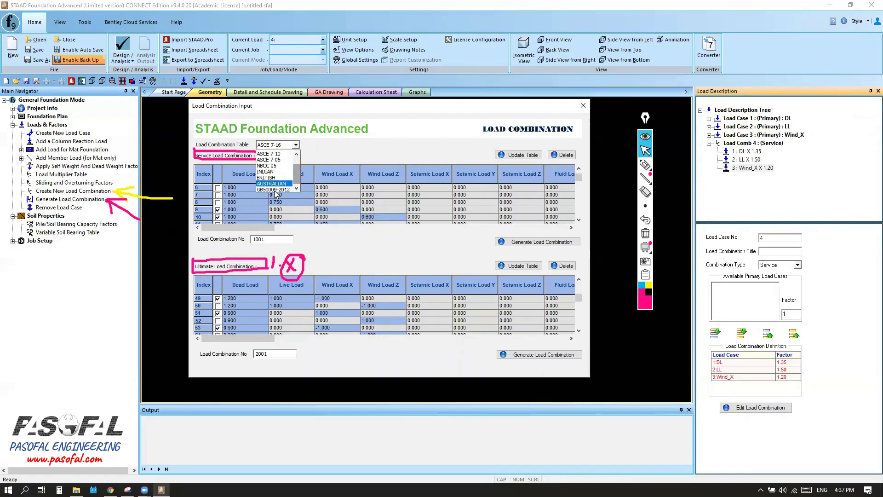
left_click(274, 189)
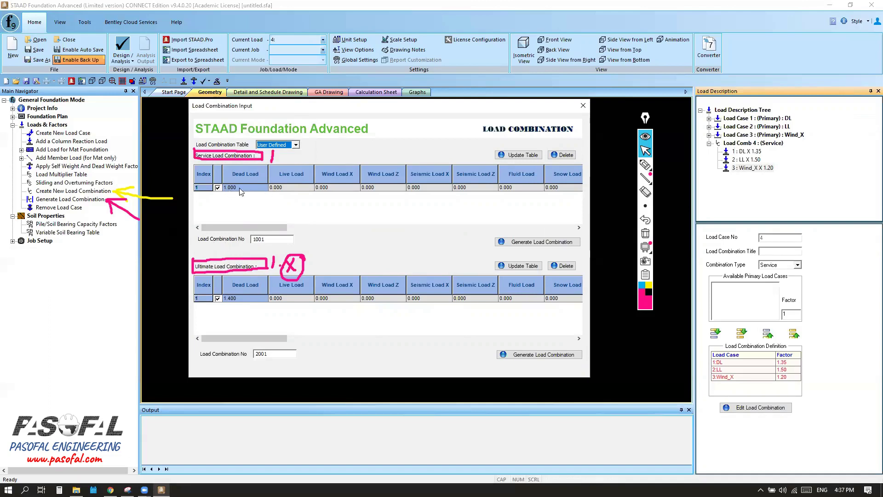
left_click(218, 188)
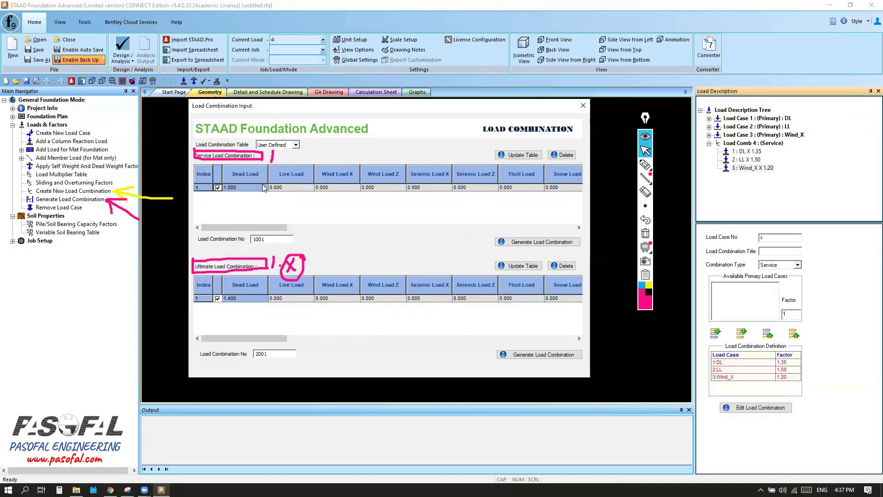
Set the live load and Wind Load X factors of service combination 1 to 1
left_click(283, 188)
left_click_drag(287, 186, 252, 188)
type("1")
left_click(329, 187)
left_click_drag(336, 185, 317, 204)
type("1")
left_click(310, 189)
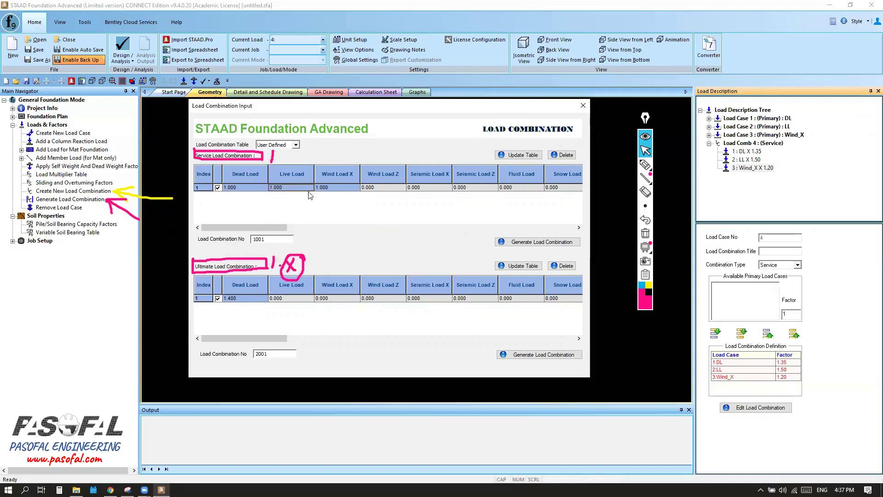
left_click(344, 171)
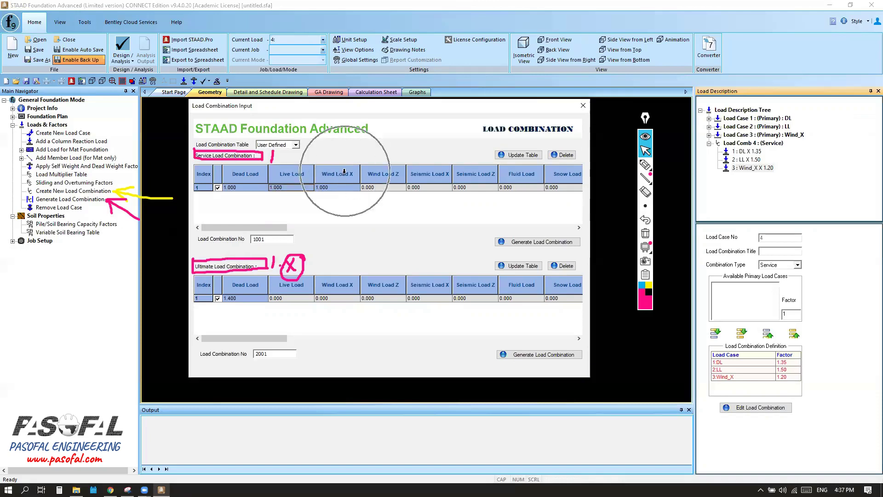
Set the dead load factor of ultimate load combination 1 to 1.35
left_click(248, 189)
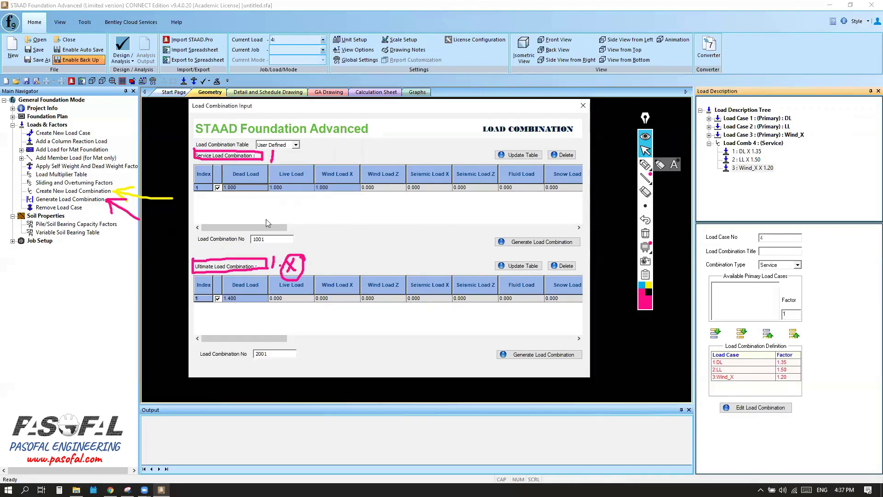
mouse_move(379, 108)
left_mouse_down()
mouse_move(353, 111)
mouse_move(360, 112)
mouse_move(344, 122)
left_mouse_up()
left_click(646, 234)
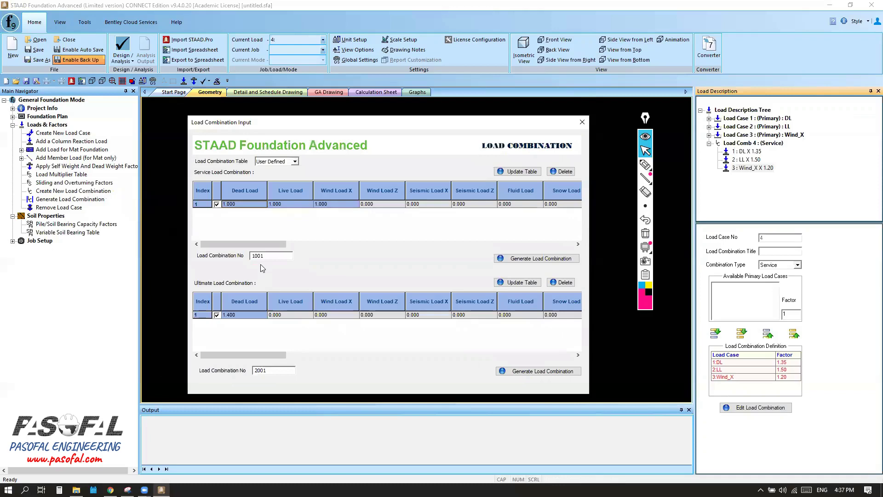
left_click(232, 288)
double_click(242, 314)
left_click_drag(234, 315, 226, 314)
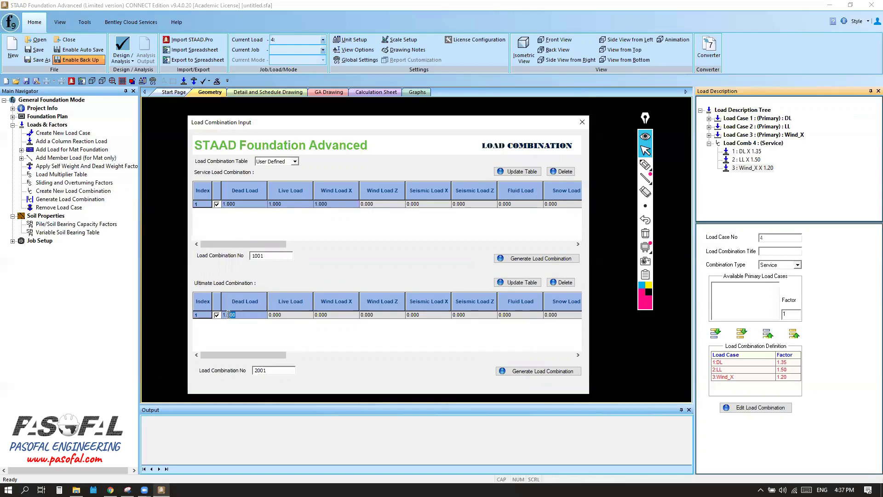
type("35")
Set the live load factor of ultimate combination 1 to 1.6 and its Wind Load X factor to 1.2
left_click(291, 315)
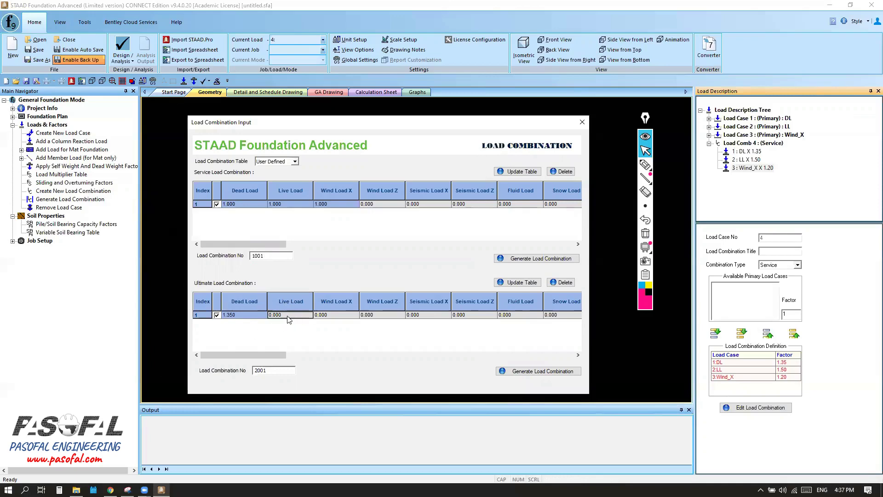
type("1.6")
left_click(333, 316)
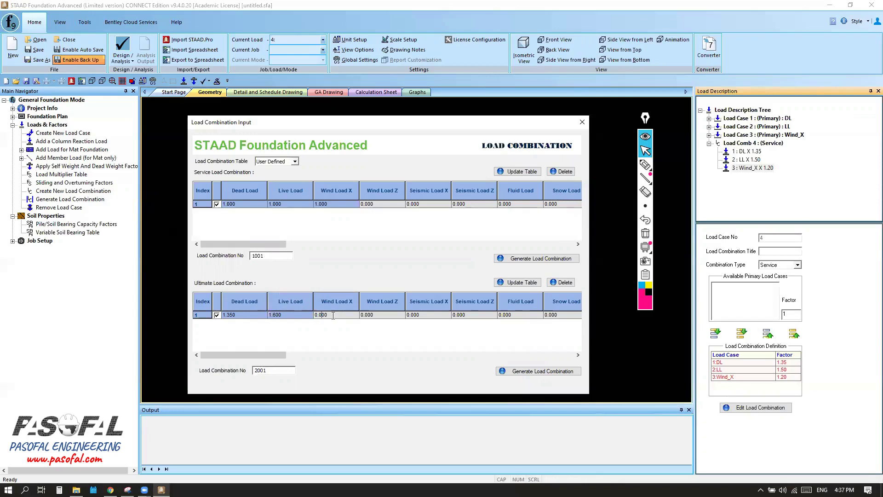
left_click_drag(336, 316, 309, 316)
type("1")
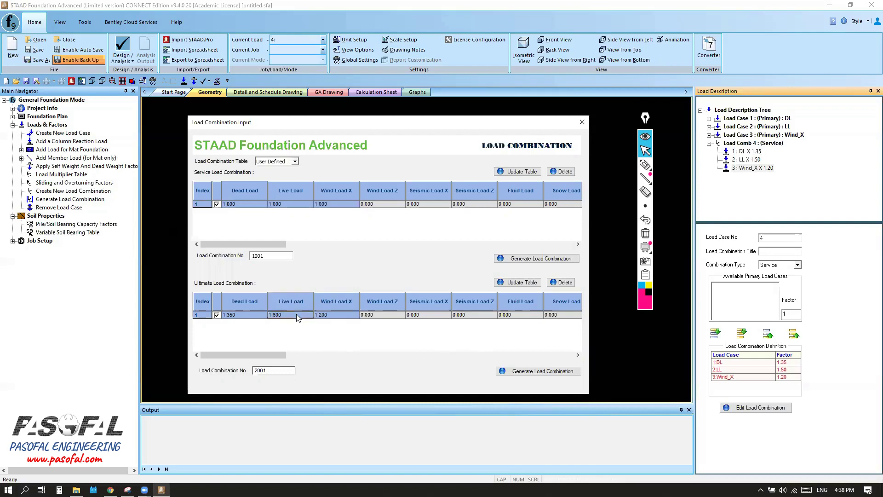
key("Return")
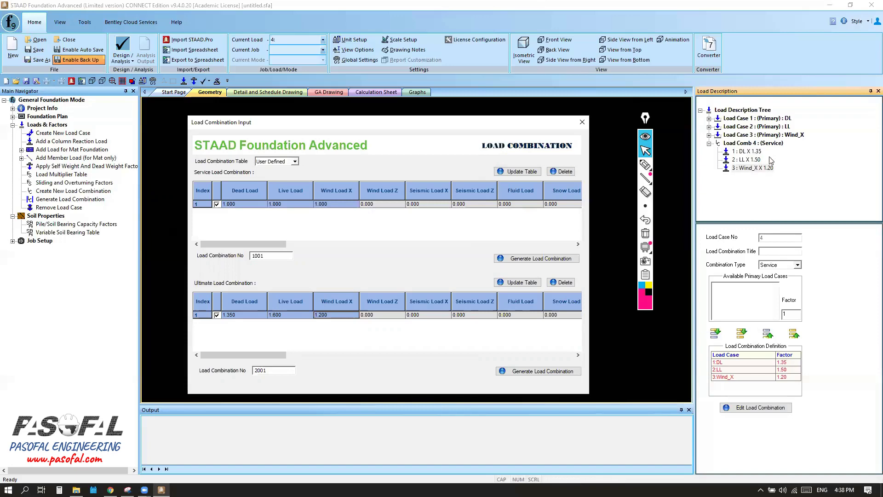
Set the live load factor of ultimate combination 1 to 0 and its Wind Load X factor to 1.4
left_click(292, 317)
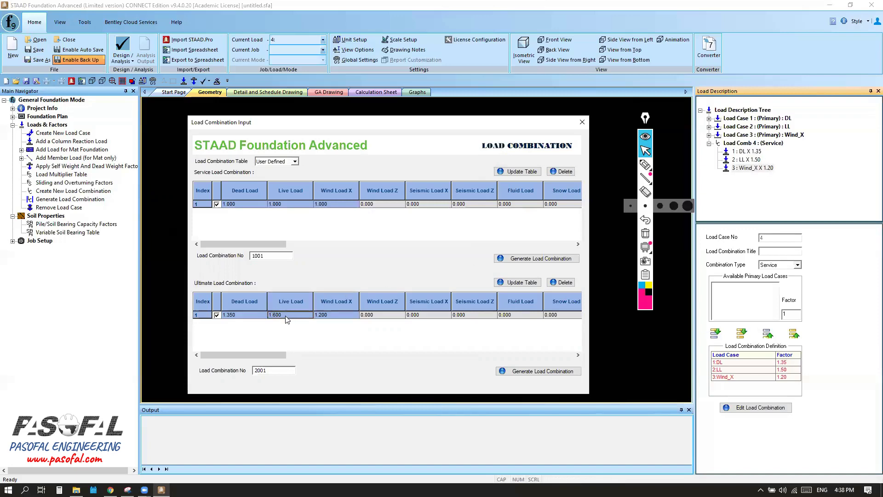
left_click(283, 318)
type("0")
key("Return")
left_click(335, 321)
left_click(327, 317)
left_click_drag(334, 315, 319, 315)
left_click(254, 316)
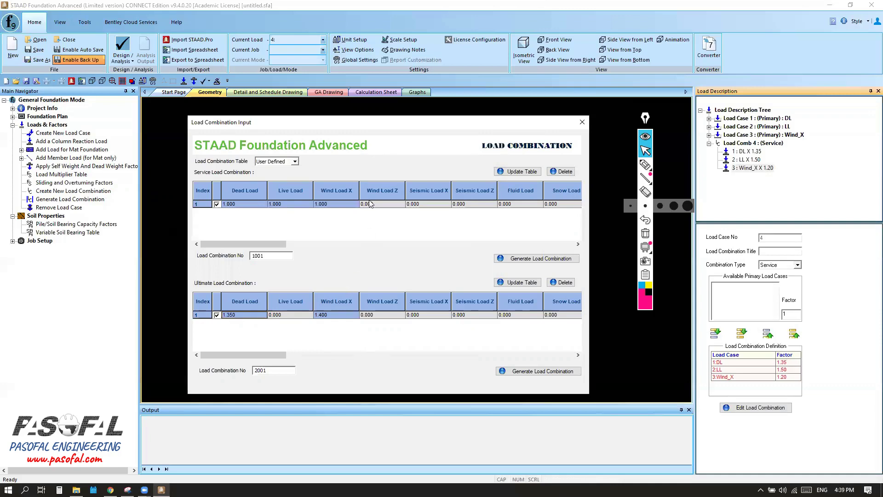
Generate ultimate load combination 2001 from row 1 of the ultimate table and close the load combination dialog
left_click_drag(382, 125, 360, 121)
left_click(203, 199)
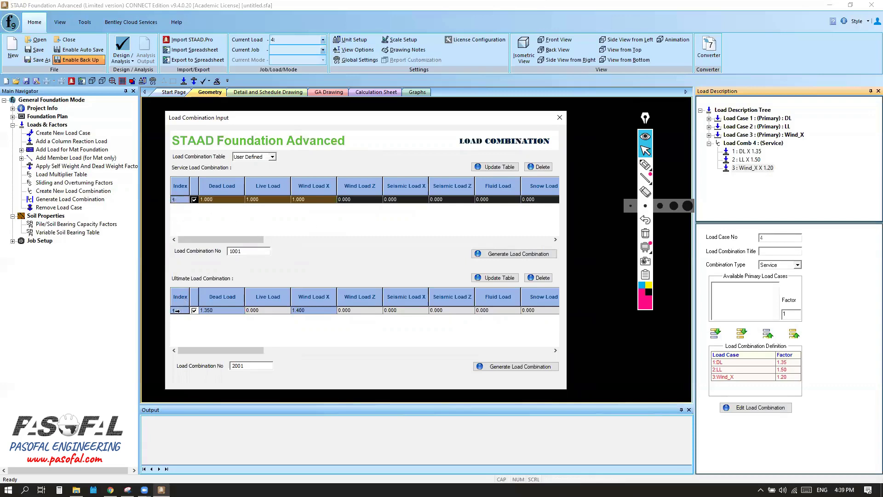
left_click(176, 311)
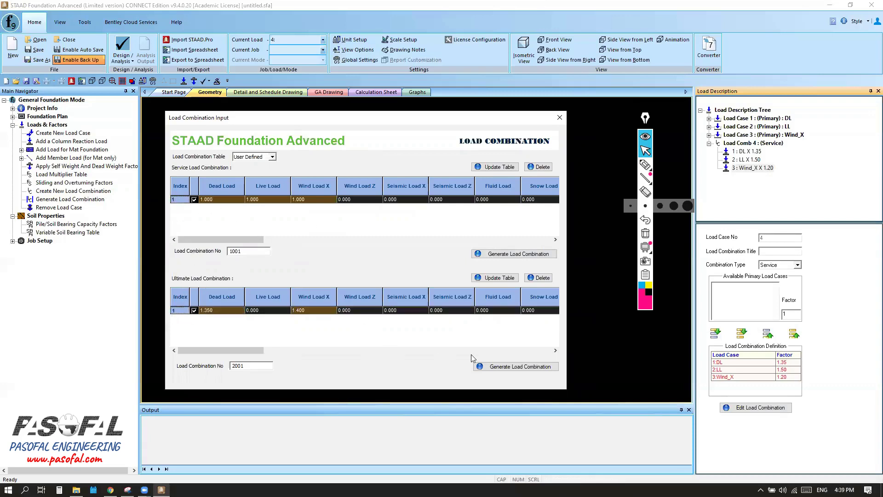
left_click(506, 368)
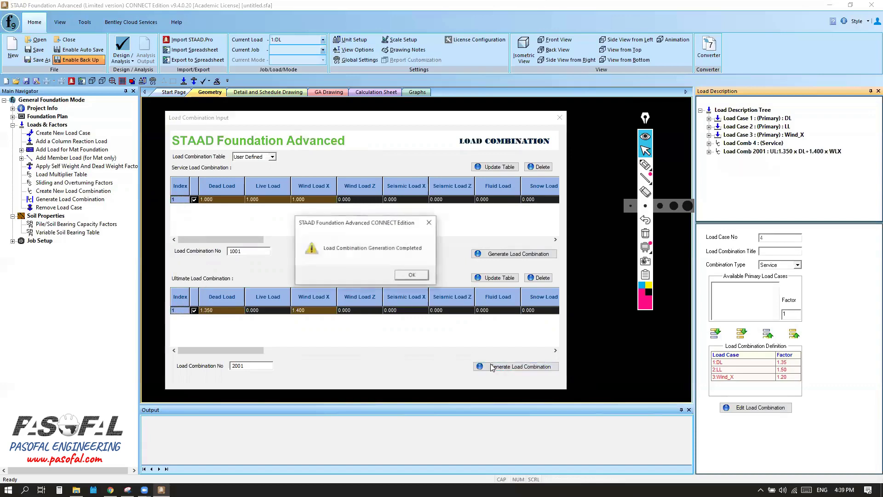
left_click(412, 275)
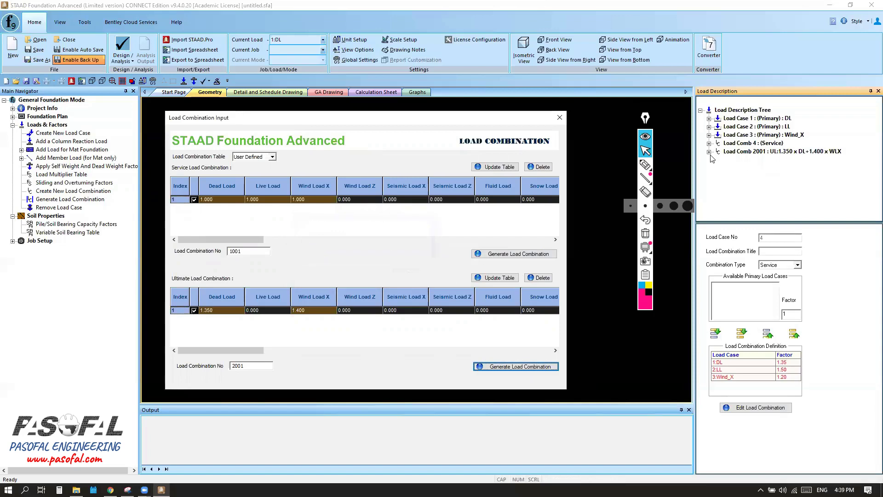
left_click(560, 118)
Expand load combination 2001 in the load description tree to examine its load case factors
left_click(710, 152)
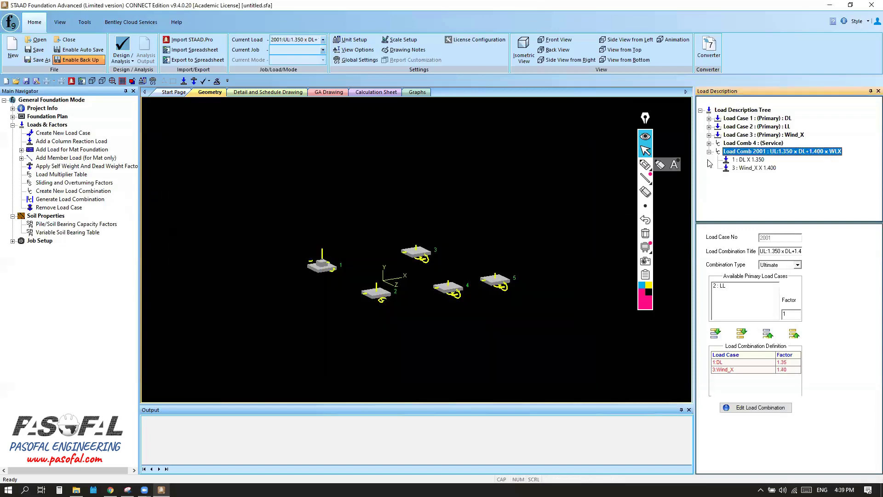
left_click(751, 161)
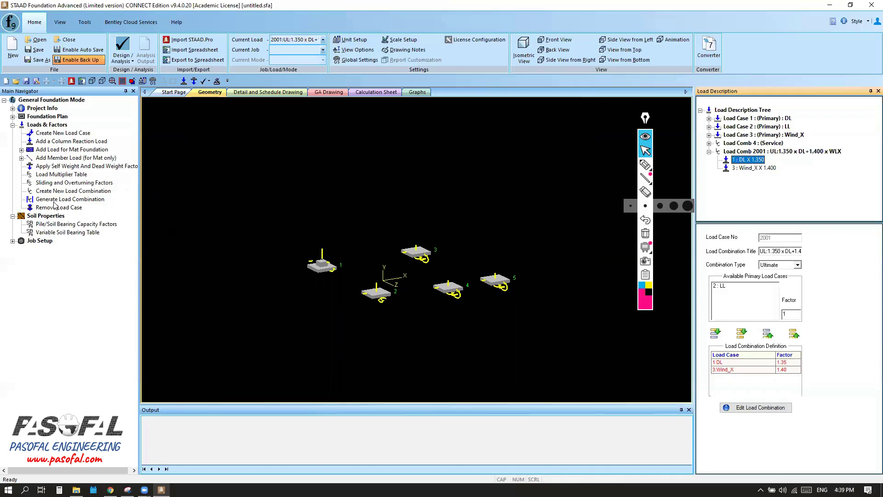
key("ctrl")
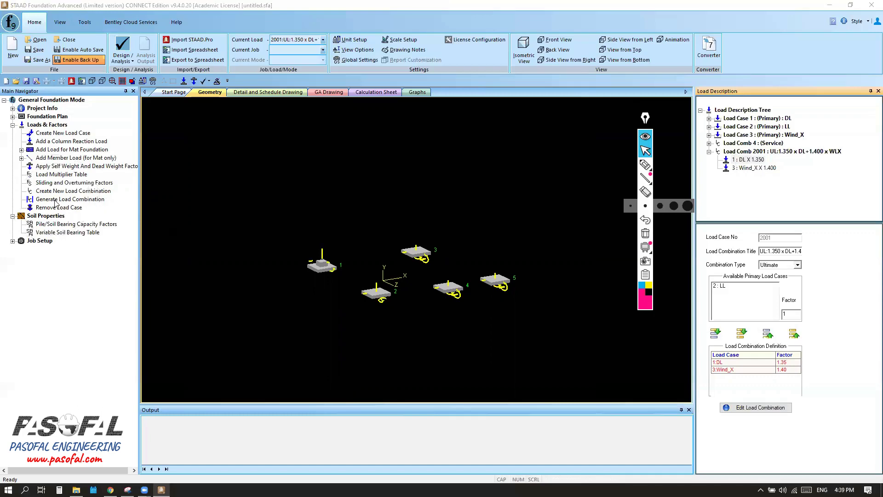
Reopen the load combination generator with the User Defined table and set service combination 1's live load and Wind Load X factors to 1
left_click(348, 146)
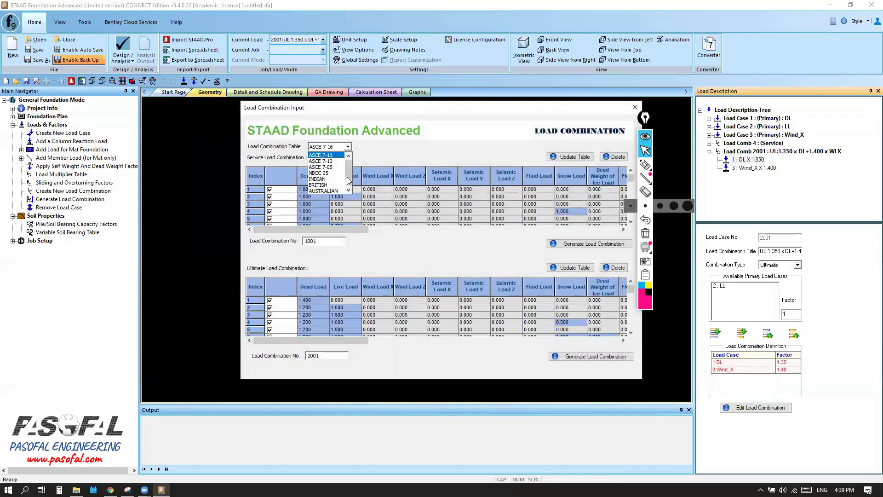
scroll(348, 181, "down", 2)
left_click(327, 192)
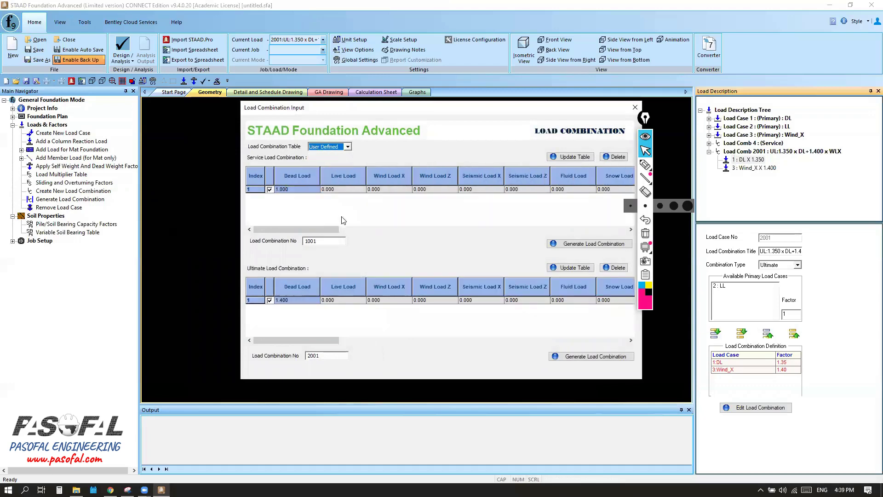
left_click(325, 189)
left_click_drag(349, 189, 286, 184)
type("1")
left_click(389, 189)
left_click(382, 191)
left_click_drag(382, 189, 360, 194)
type("1")
left_click(357, 191)
Generate service load combination 1001 from row 1 of the service table and close the dialog
left_click(258, 188)
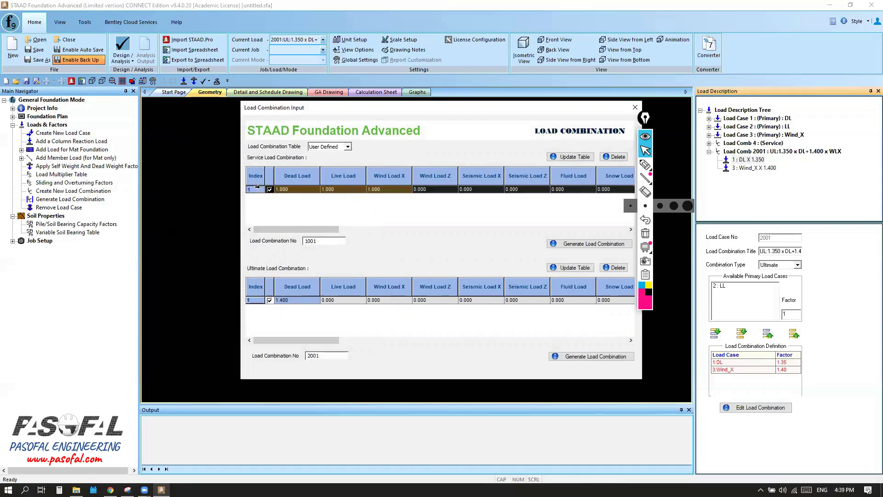
left_click(578, 248)
left_click(499, 271)
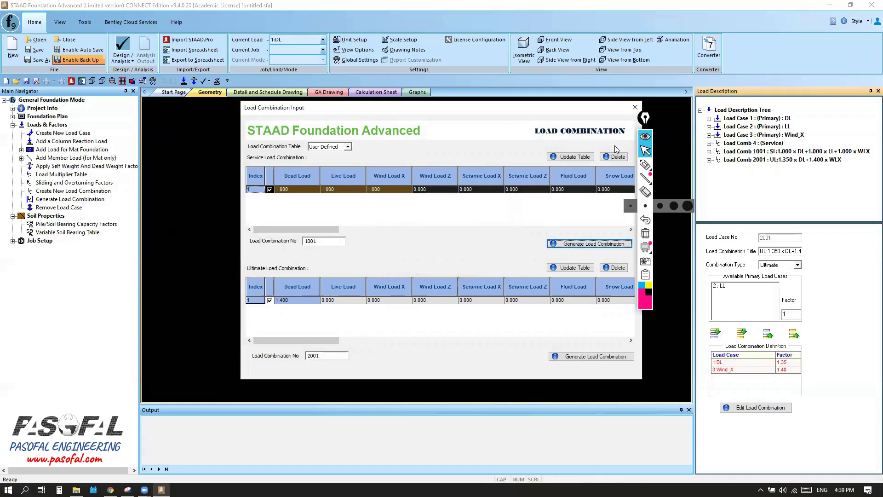
left_click(635, 108)
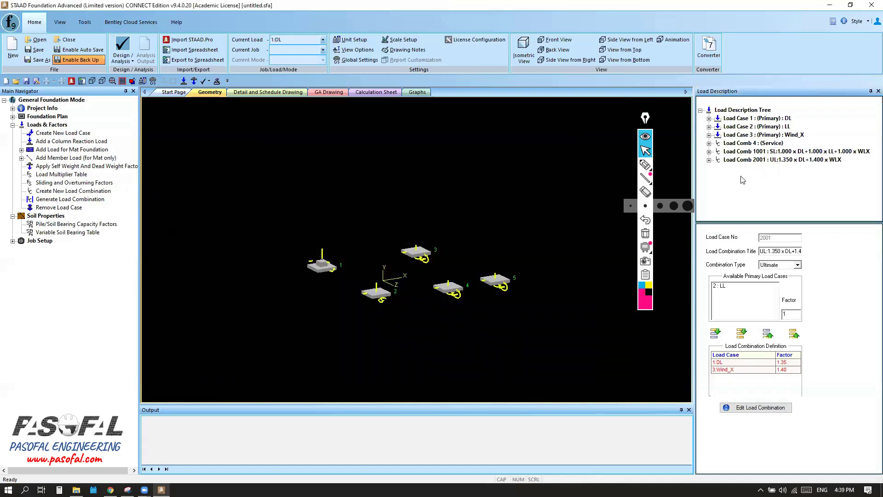
Examine the load case factors of combinations 1001, 2001 and 4 in the load description tree
left_click(783, 155)
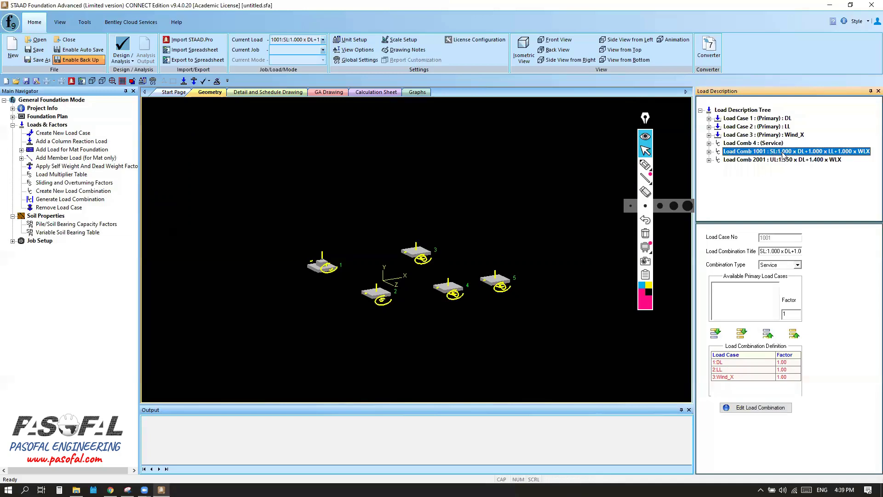
left_click(709, 151)
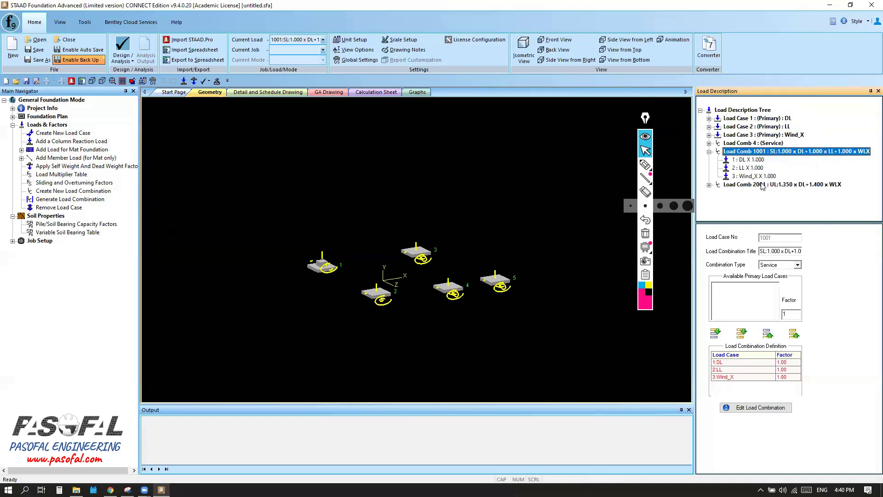
left_click(710, 184)
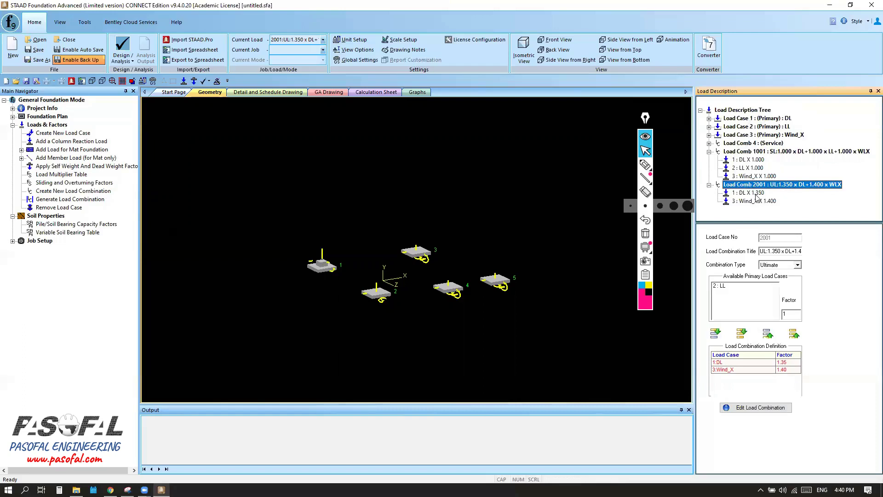
left_click(757, 202)
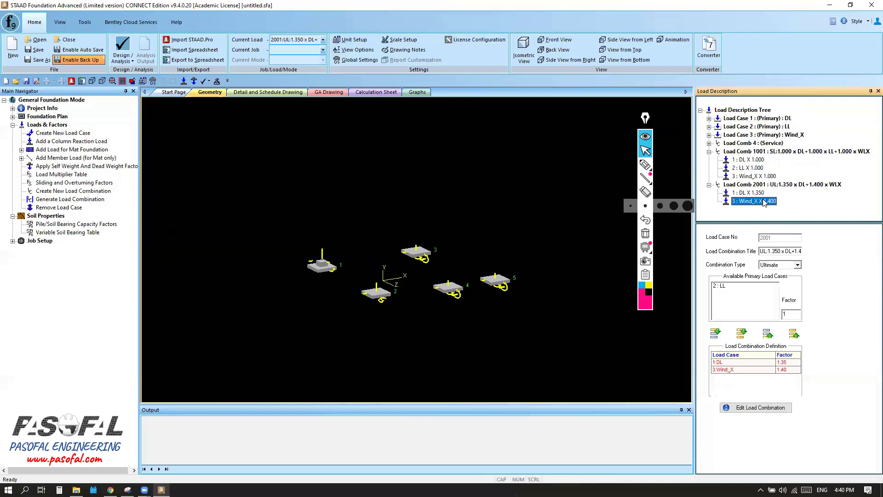
left_click(710, 143)
left_click(753, 152)
left_click(753, 159)
left_click(753, 168)
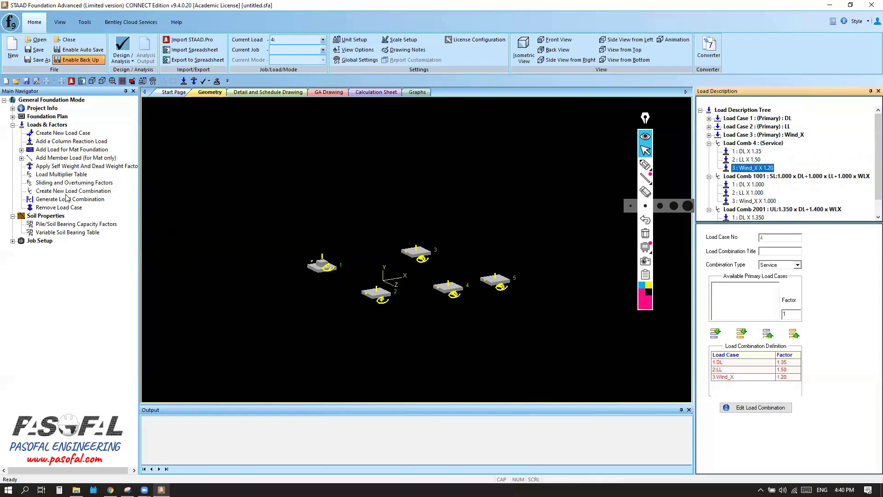
key("ctrl")
key("ctrl")
left_click_drag(645, 120, 654, 119)
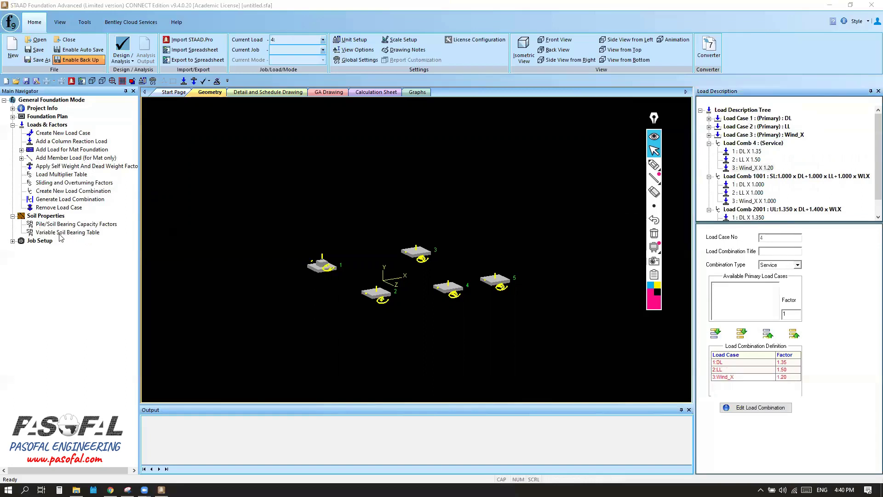
key("ctrl")
key("ctrl")
key("ctrl")
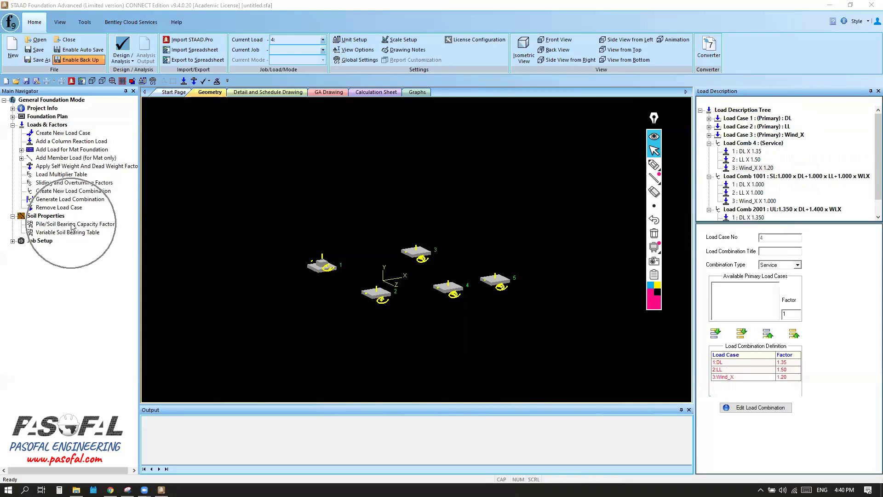
Open the pile/soil bearing capacity factors and title load case 4 as LCOM_1
left_click(72, 224)
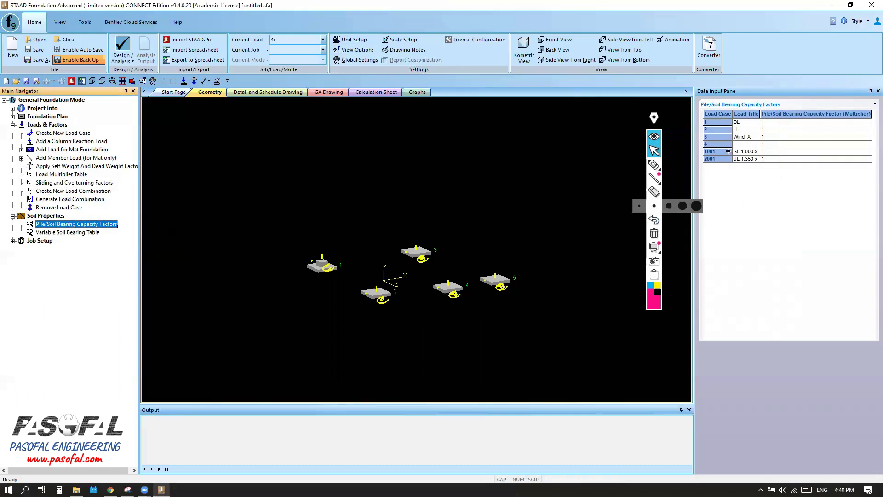
left_click(743, 130)
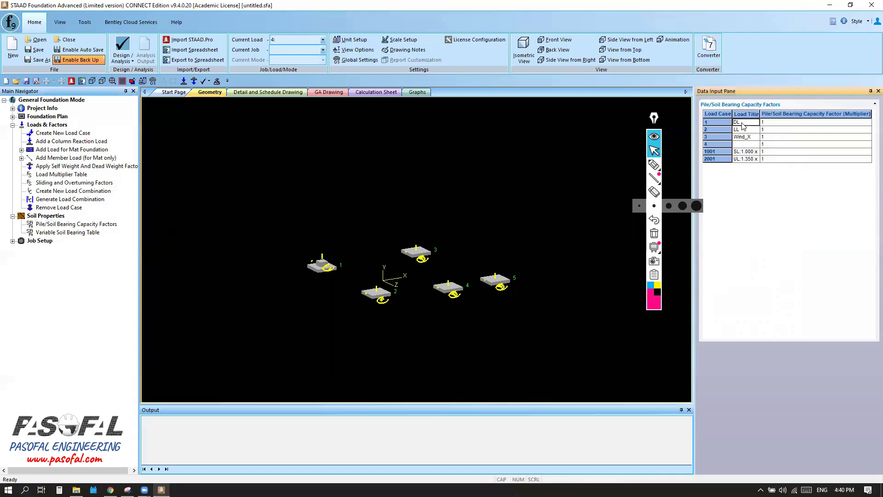
left_click(742, 137)
left_click(739, 146)
type("M_1")
left_click(752, 137)
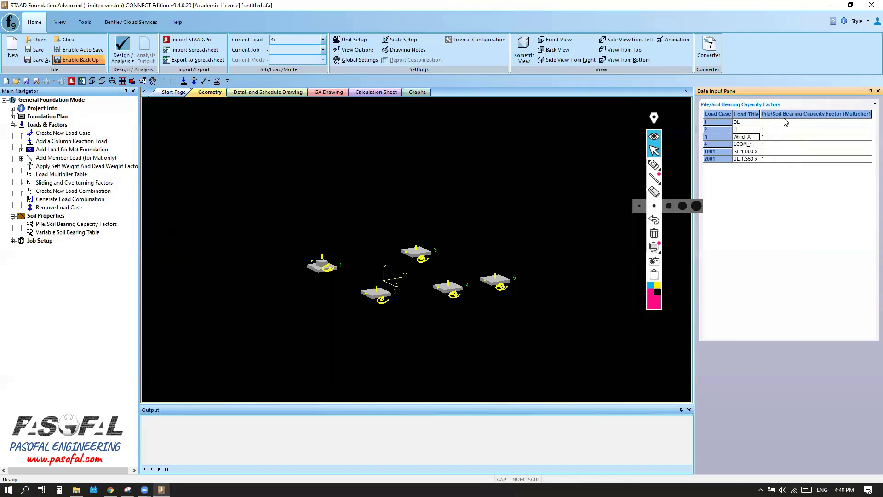
Check the pile/soil bearing capacity multipliers of the load cases and combinations
left_click(772, 129)
key("Down")
key("Down")
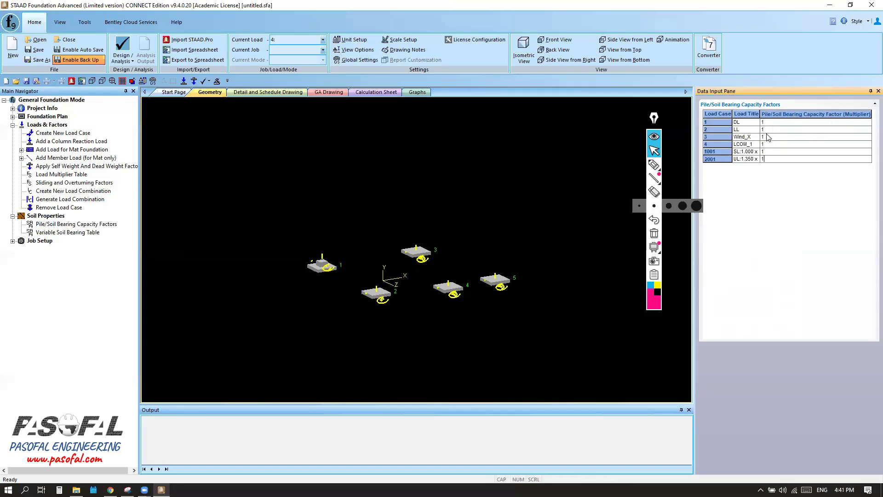
left_click(767, 131)
left_click(767, 136)
left_click(768, 143)
left_click(769, 151)
left_click(768, 159)
Start a new job in the job setup and name it Isolated Footing
left_click(13, 241)
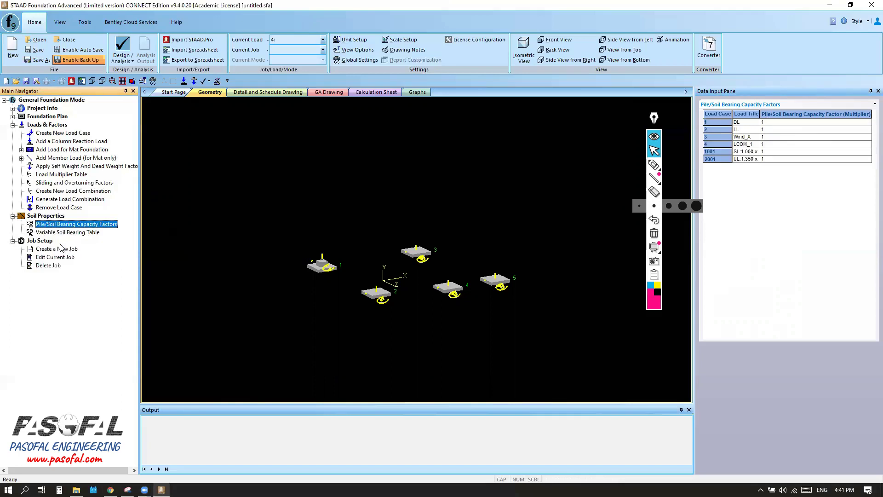
left_click(47, 249)
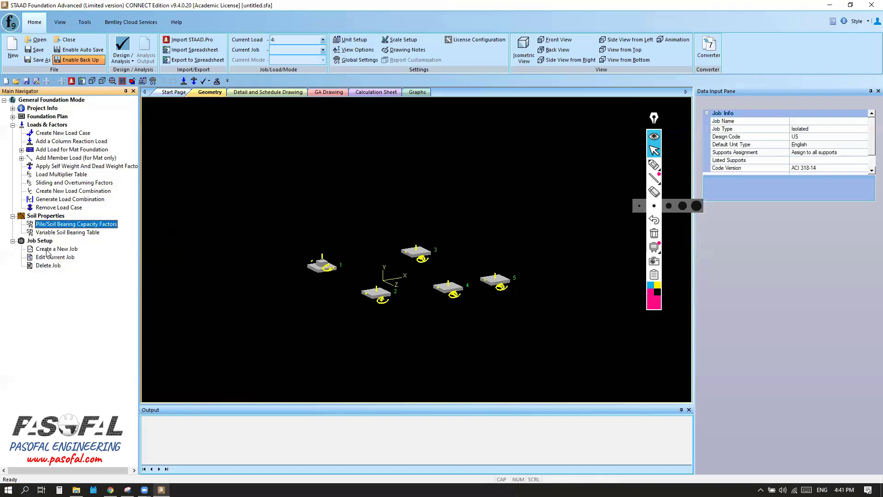
left_click(808, 122)
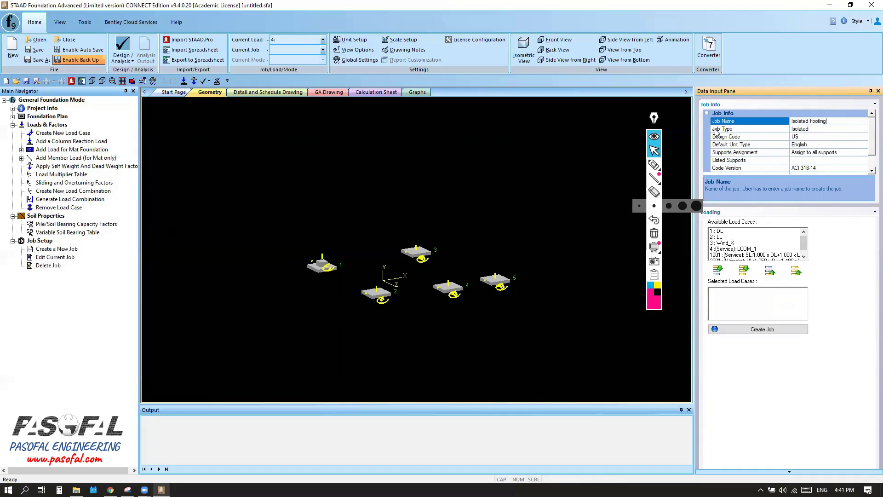
Keep the job type Isolated and set the design code to Euro with SI as the default unit type
left_click(833, 130)
left_click(865, 129)
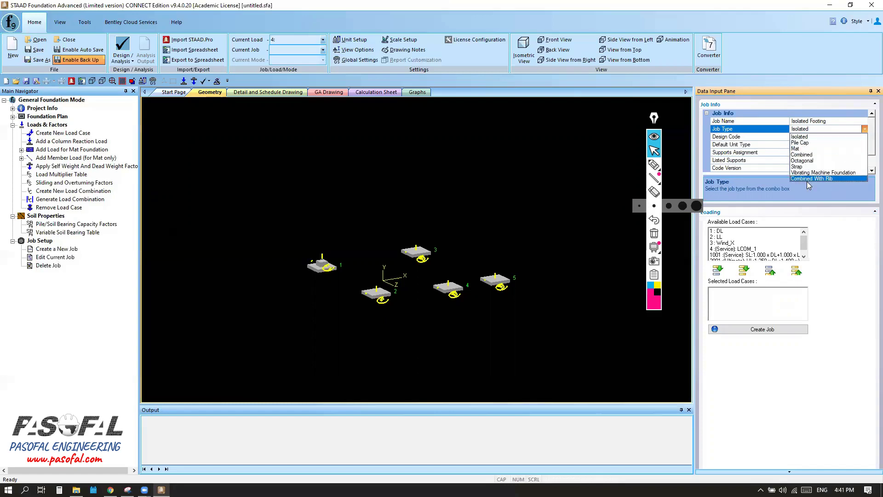
left_click(812, 130)
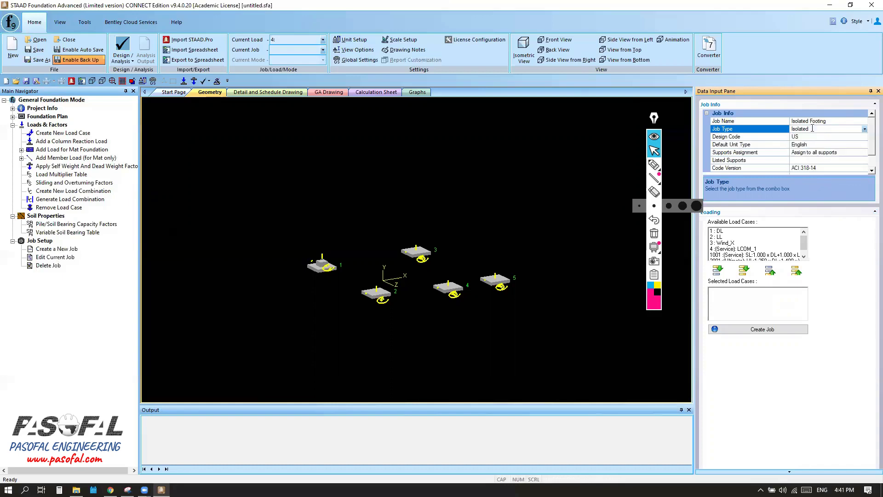
left_click(806, 138)
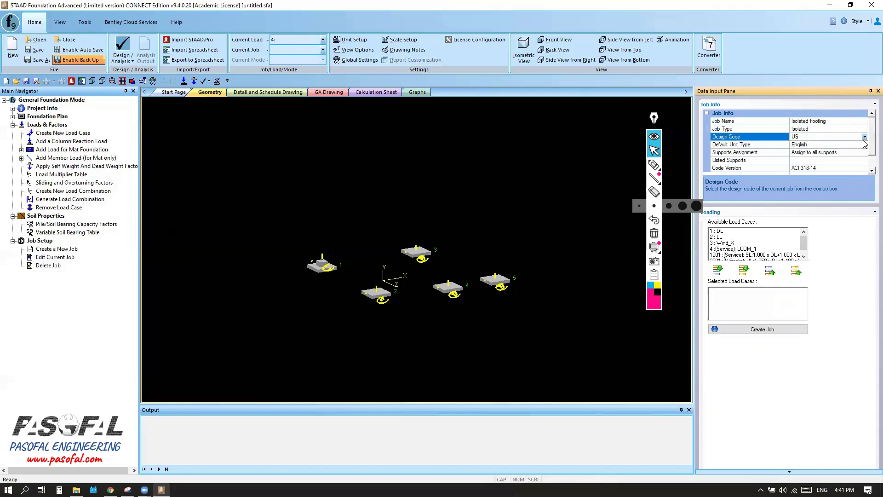
left_click(865, 137)
left_click(814, 181)
left_click(868, 146)
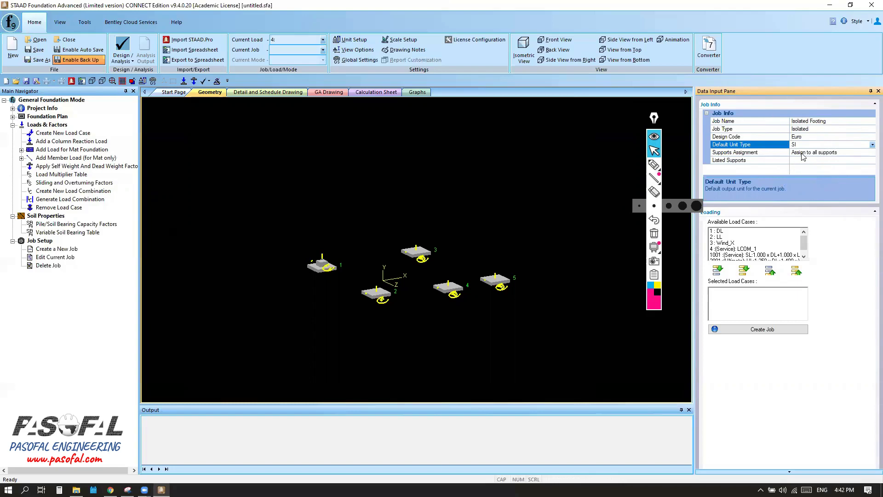
Add load combinations 4, 1001 and 2001 to the selected load cases and create the job
scroll(796, 241, "down", 1)
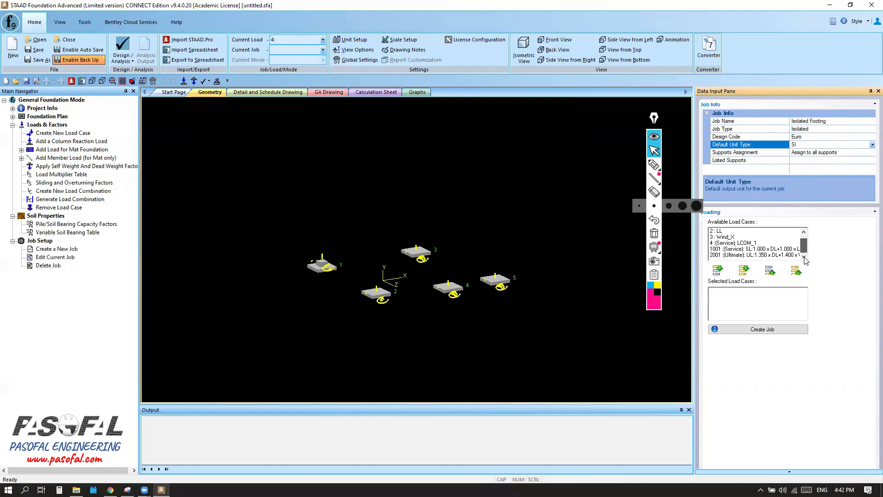
left_click(741, 255, "ctrl")
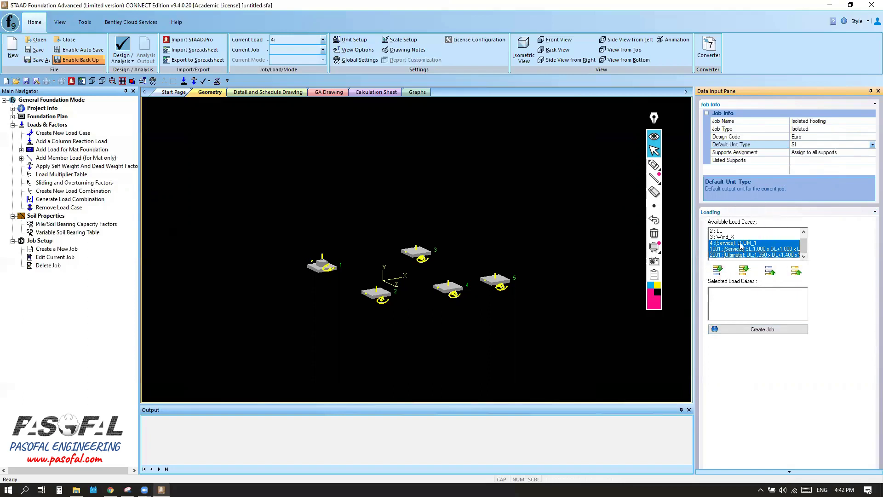
left_click(718, 271)
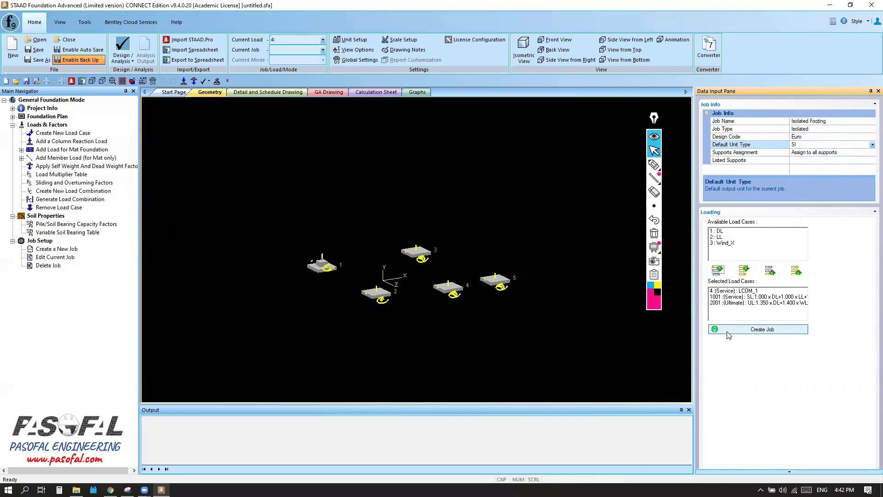
left_click(757, 330)
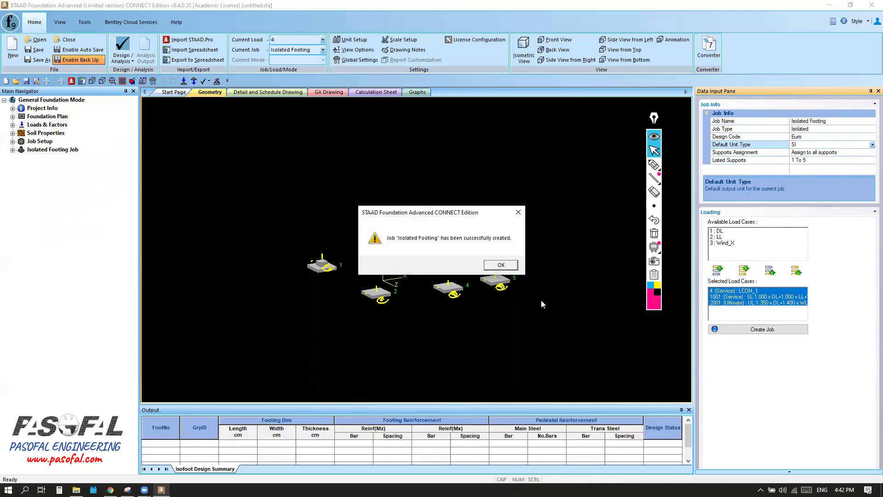
left_click(501, 265)
scroll(368, 259, "down", 2)
scroll(368, 259, "up", 3)
scroll(450, 258, "down", 1)
scroll(450, 258, "up", 1)
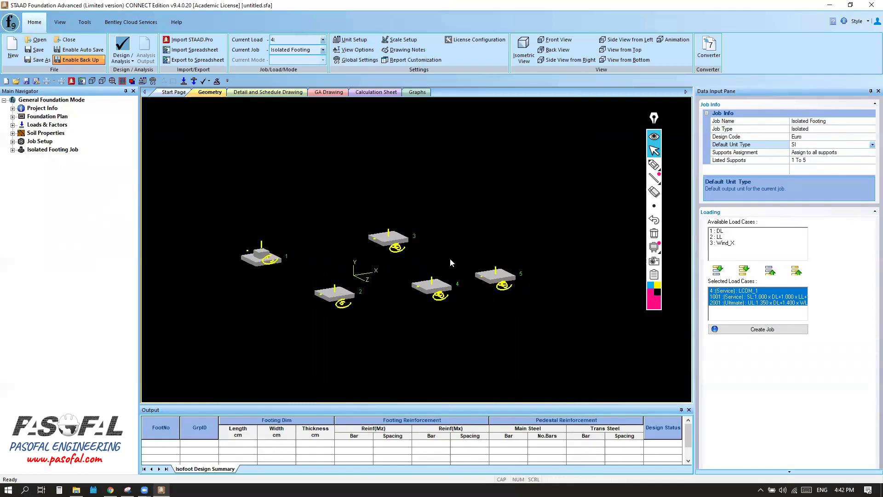
scroll(450, 250, "down", 2)
scroll(434, 249, "up", 2)
scroll(434, 248, "down", 1)
scroll(434, 249, "up", 1)
Open the Concrete & Reinforcement design parameters of the isolated footing job and set Set as Default to Yes
left_click(13, 149)
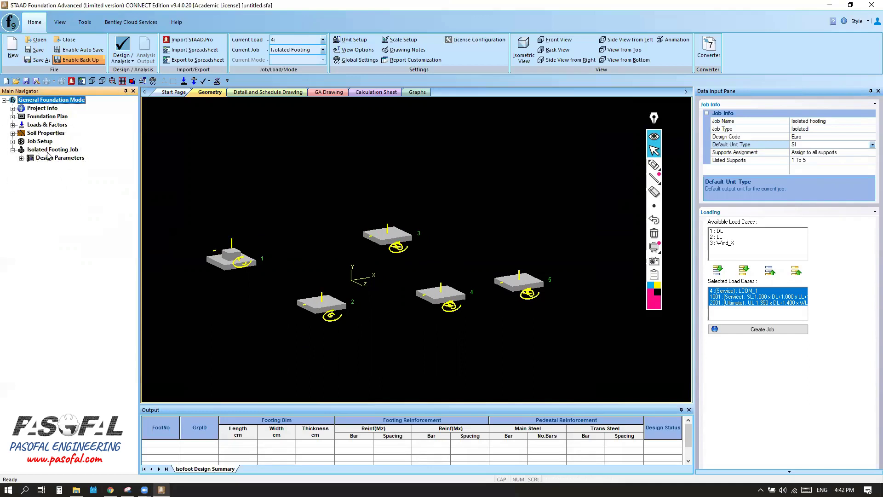
left_click(21, 158)
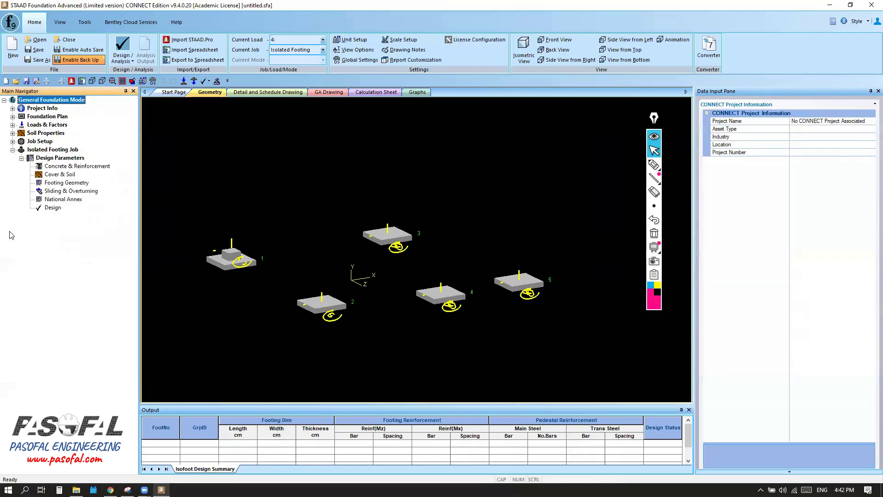
left_click(72, 166)
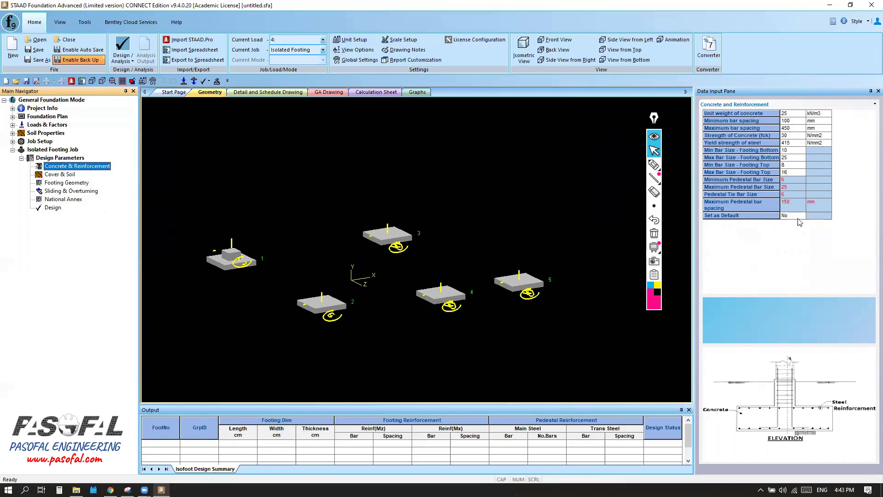
left_click(802, 216)
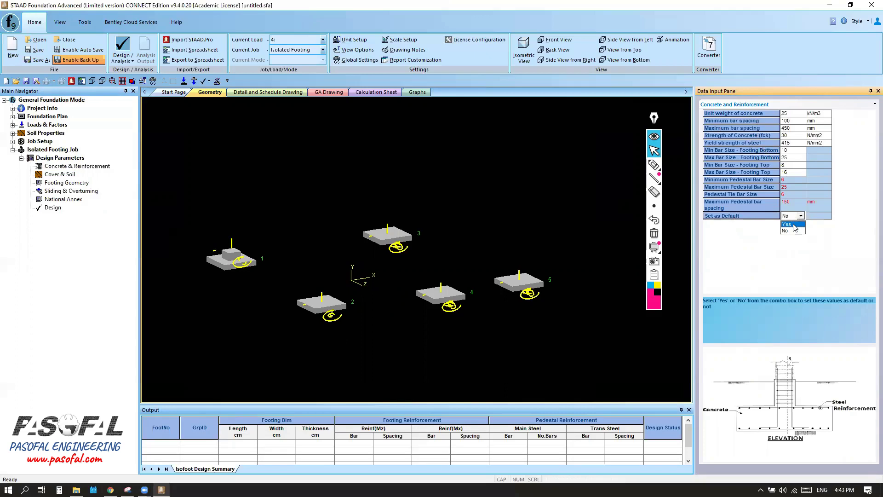
left_click(793, 225)
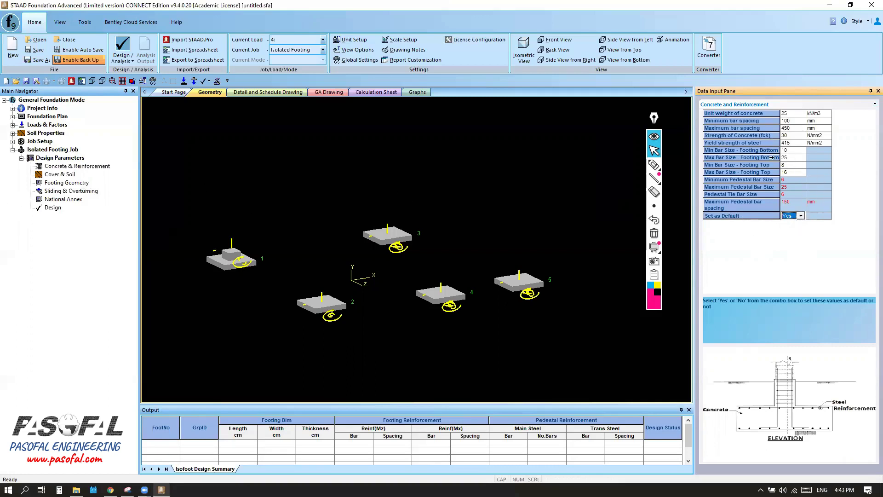
Check the minimum and maximum bar sizes for the footing bottom and top
left_click(713, 151)
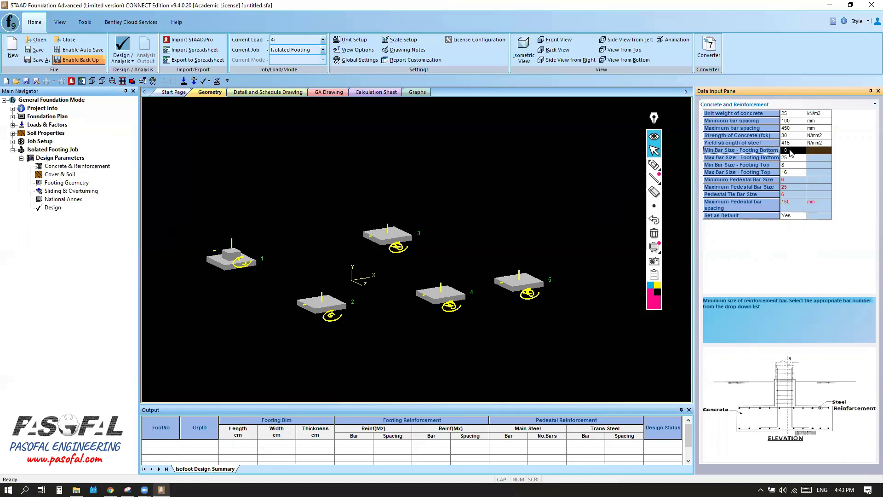
left_click(712, 158)
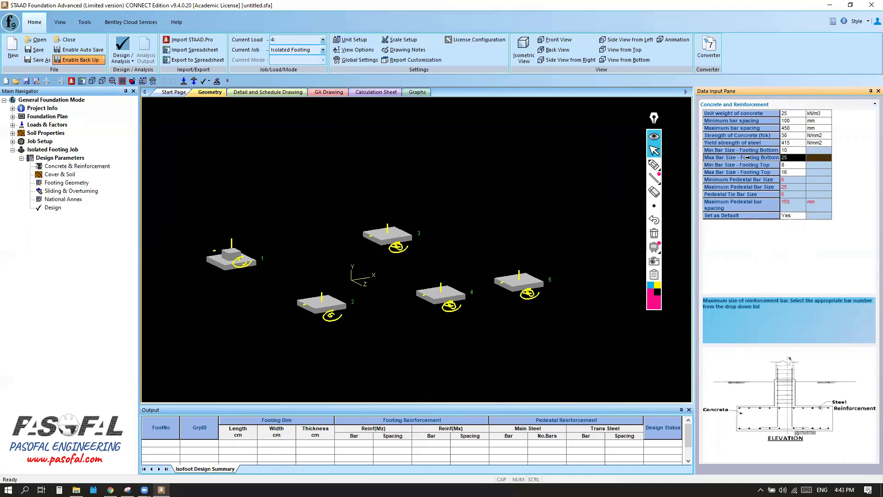
left_click(798, 160)
left_click(801, 159)
left_click(715, 166)
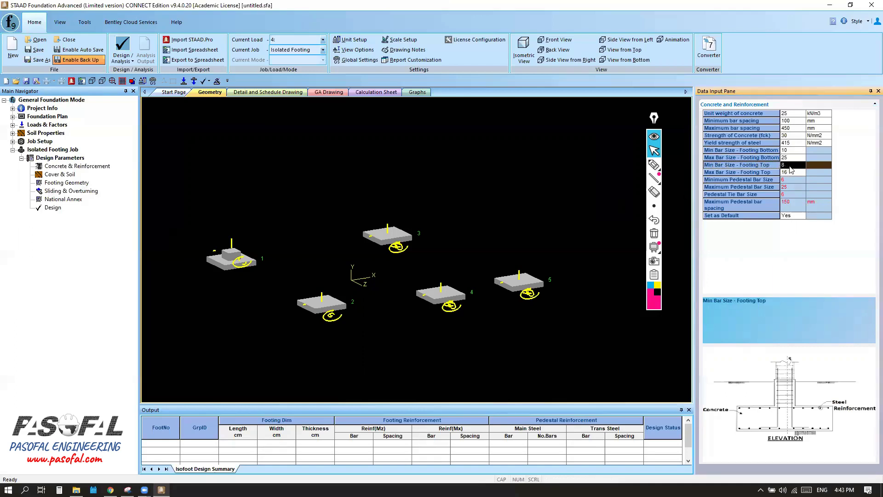
left_click(711, 173)
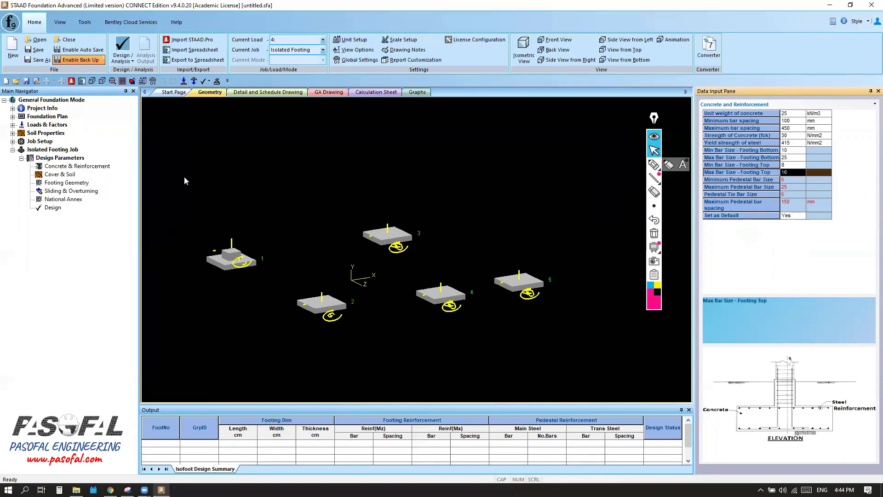
Open the Cover & Soil design parameters and set Set as Default to Yes
left_click(69, 178)
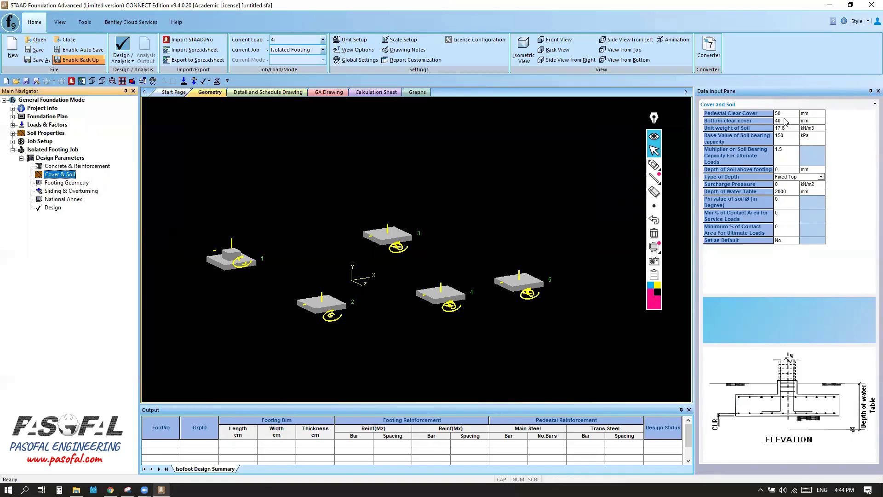
left_click(792, 242)
left_click(794, 240)
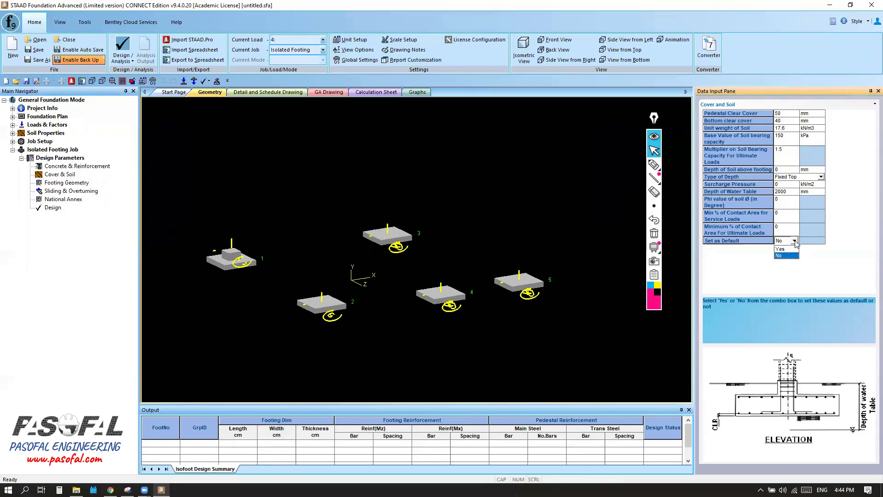
left_click(782, 248)
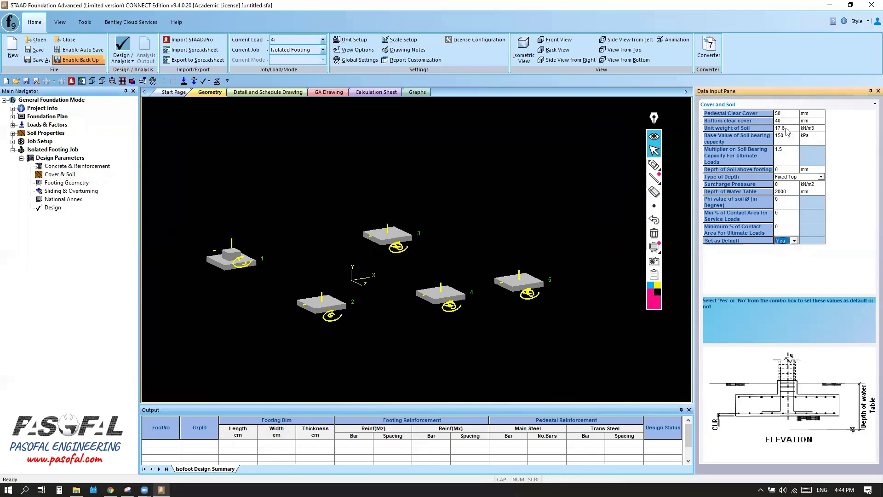
left_click(794, 241)
left_click(784, 249)
Inspect the pedestal on footing 1 and set the pedestal clear cover to 25 mm
left_click(186, 214)
scroll(232, 258, "up", 5)
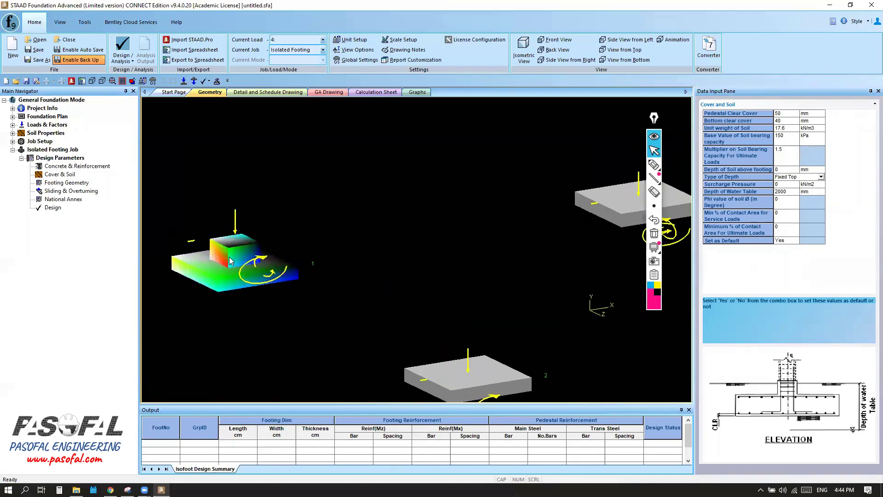
scroll(238, 256, "down", 4)
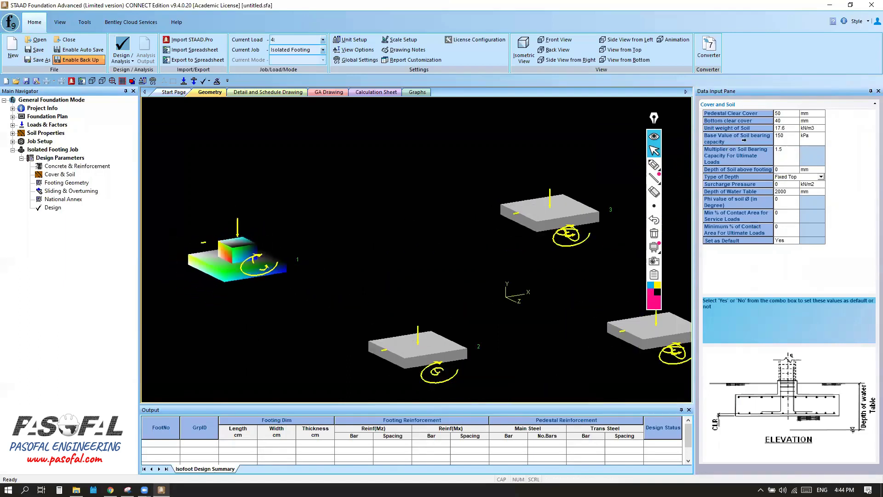
left_click(785, 115)
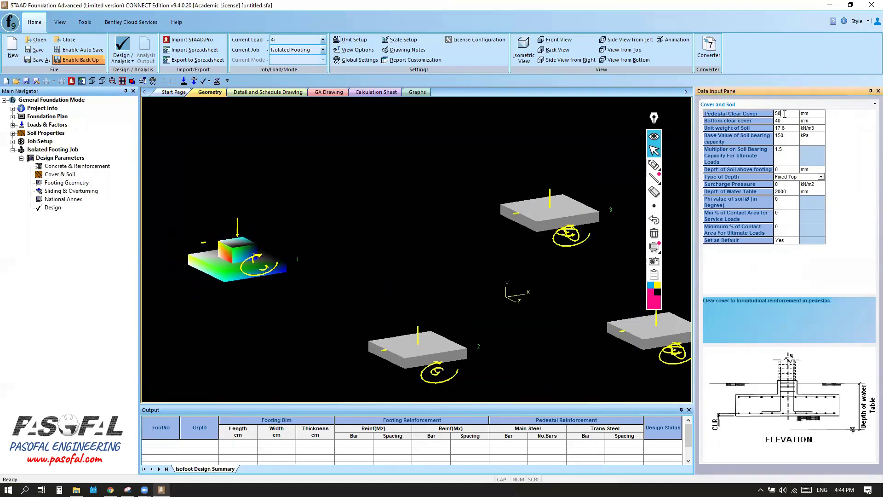
double_click(777, 114)
type("25")
left_click(787, 122)
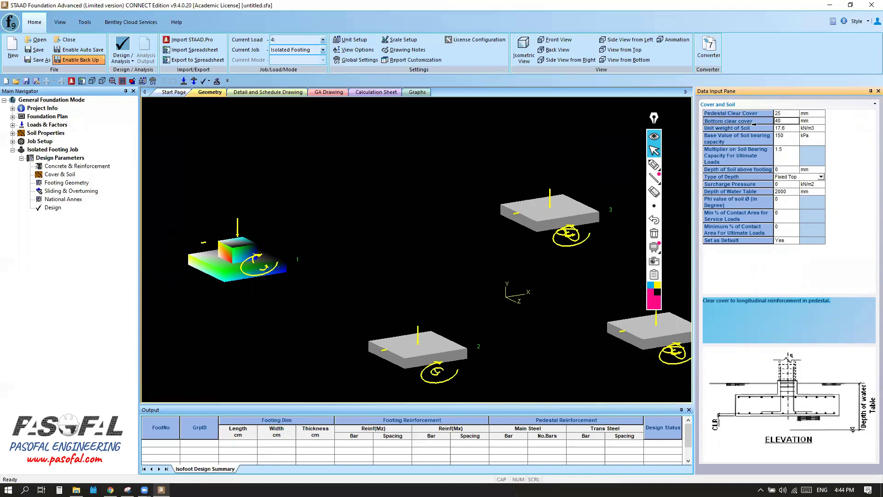
Set the unit weight of soil to 20 kN/m3
left_click_drag(784, 121, 768, 123)
left_click(772, 128)
type("20")
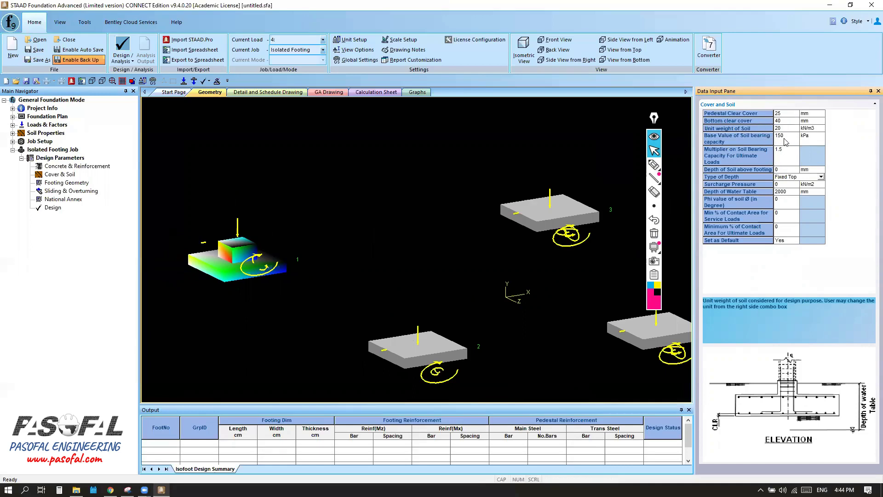
Review the base soil bearing capacity and the available options for the type of depth
left_click(785, 138)
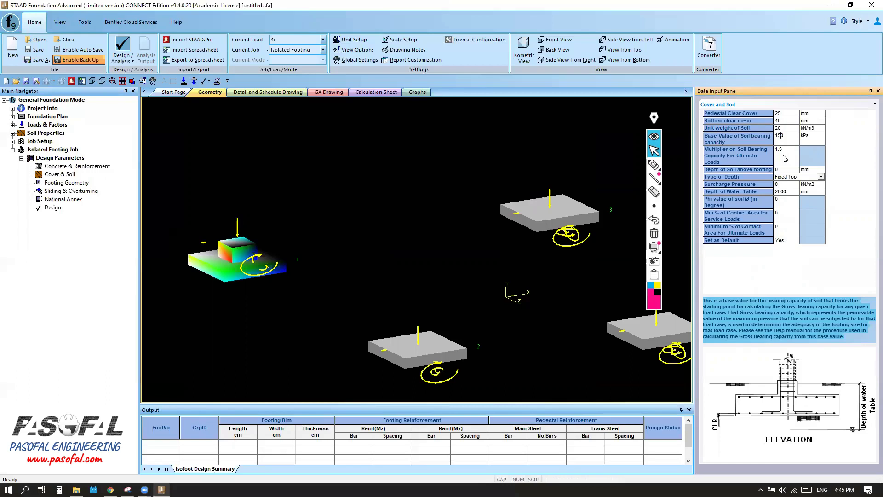
left_click(709, 177)
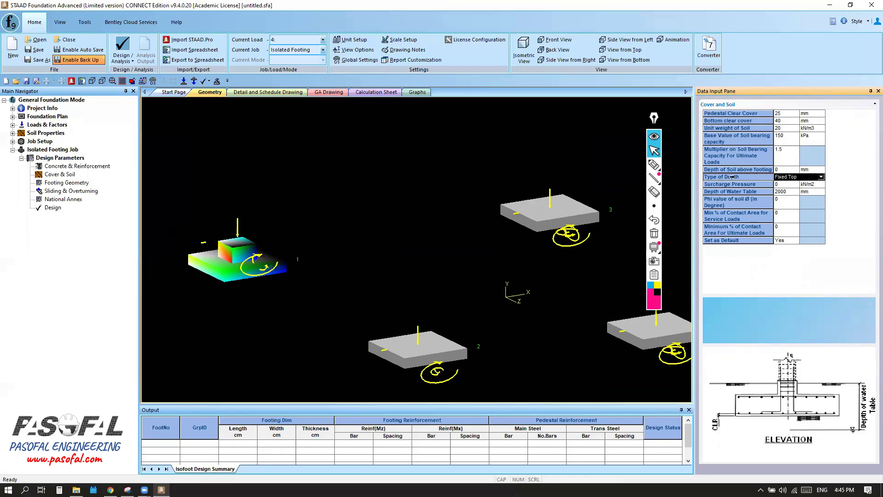
left_click(821, 178)
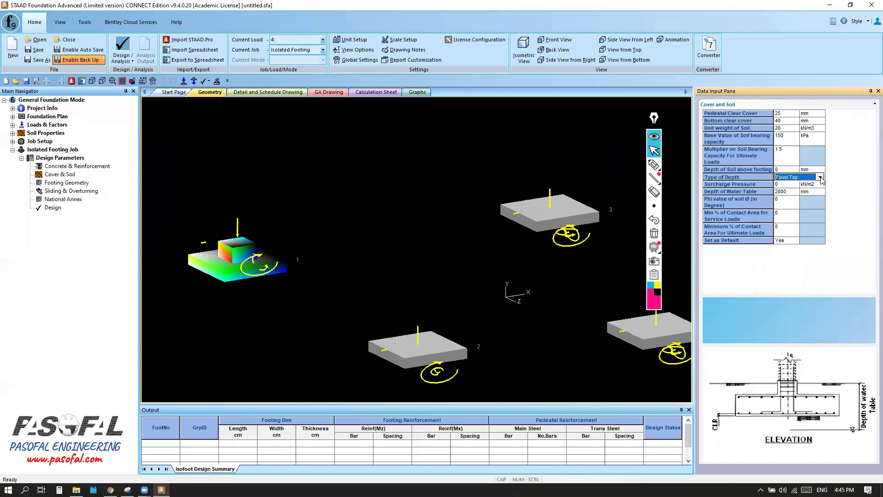
left_click(821, 178)
left_click(821, 178)
left_click(821, 177)
left_click(821, 178)
Set the depth of the water table to 1000 mm and check the soil phi value and default setting
left_click(707, 192)
left_click(790, 192)
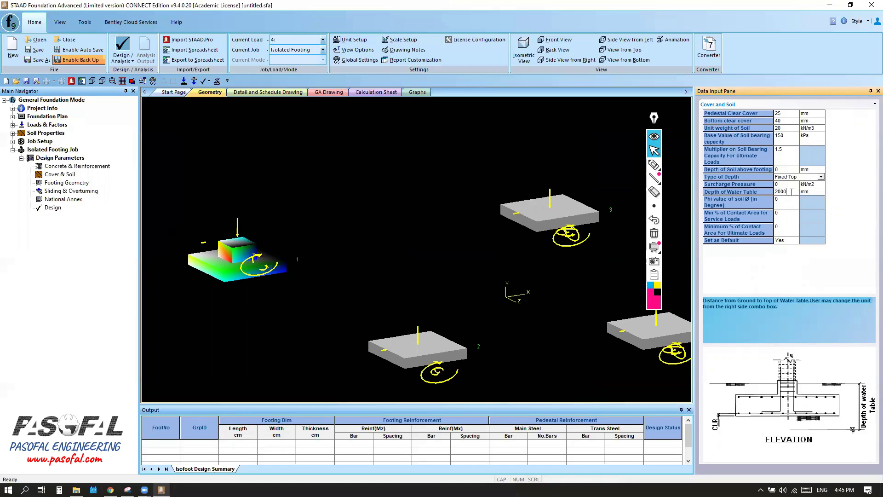
left_click_drag(789, 191, 772, 193)
type("1")
left_click(789, 199)
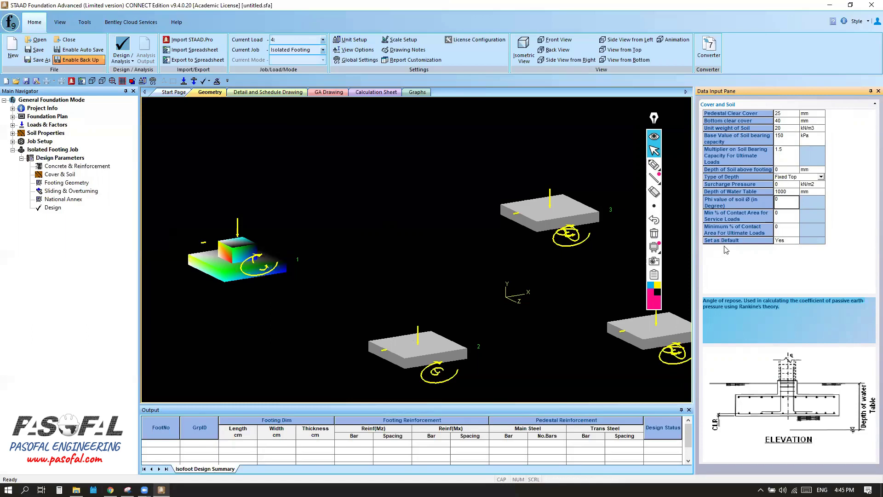
left_click(784, 241)
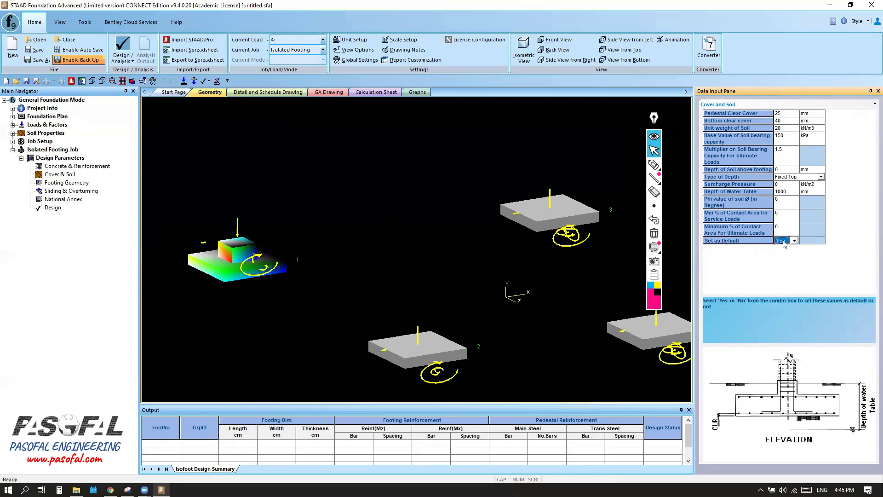
Open the Footing Geometry design parameters and set Set as Default to Yes
left_click(56, 185)
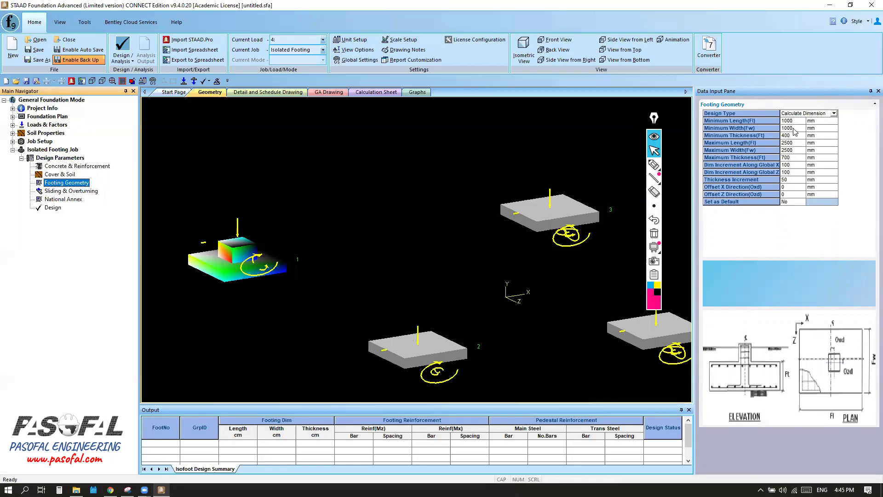
left_click(802, 202)
left_click(787, 209)
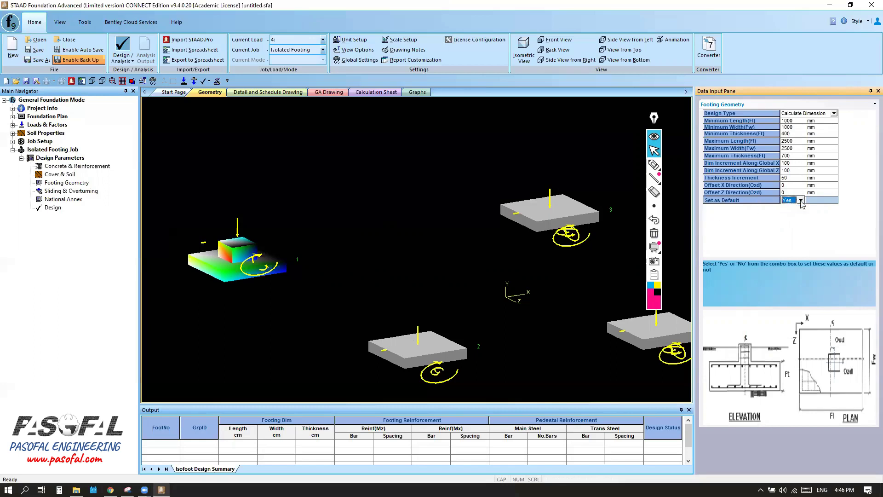
left_click(709, 121)
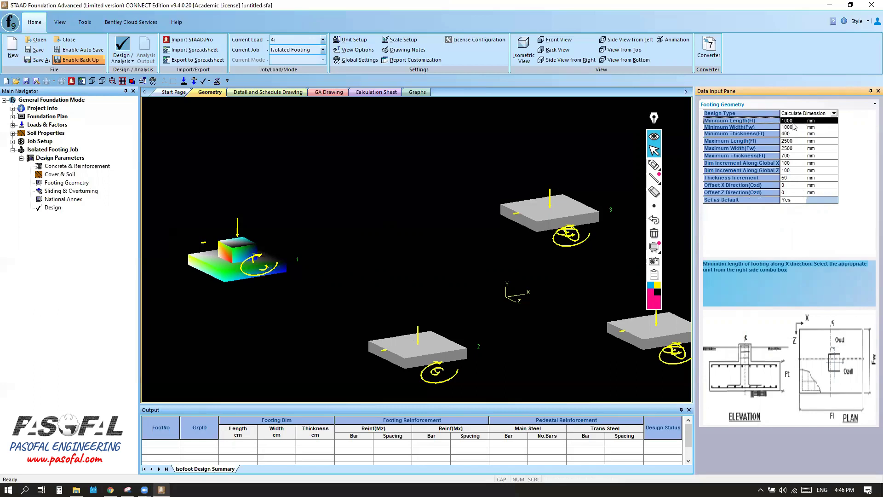
Review the minimum and maximum length, width and thickness settings of the footing geometry
left_click(714, 128)
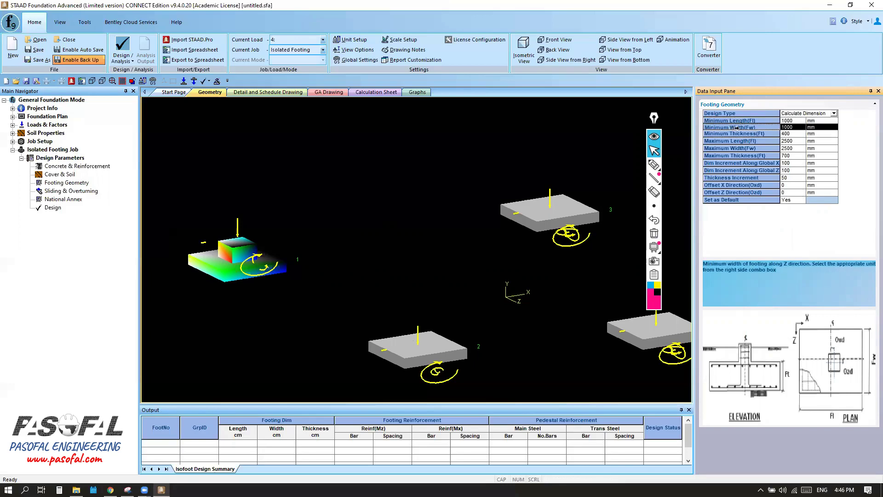
left_click(711, 134)
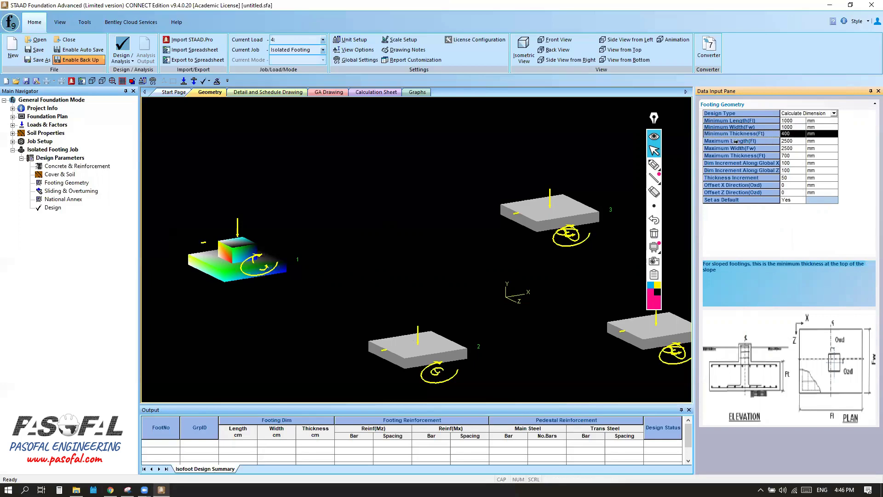
left_click(792, 149)
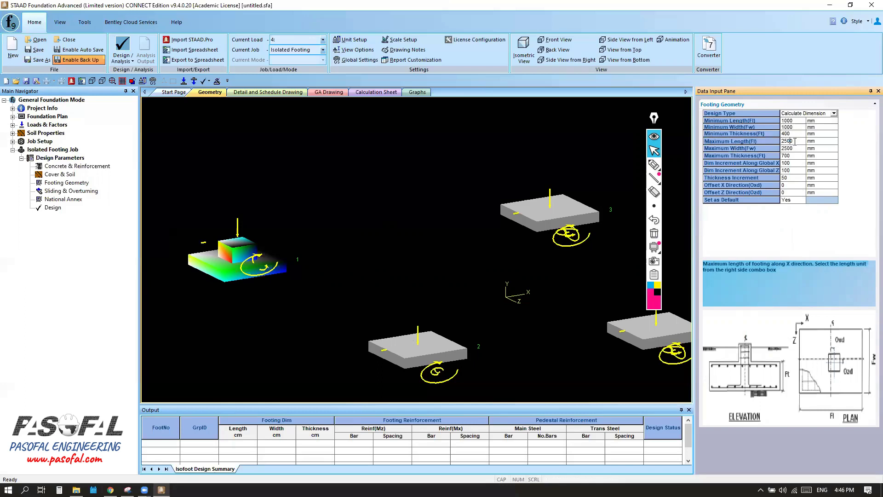
left_click(782, 155)
left_click(794, 148)
left_click_drag(794, 149, 777, 149)
left_click(719, 157)
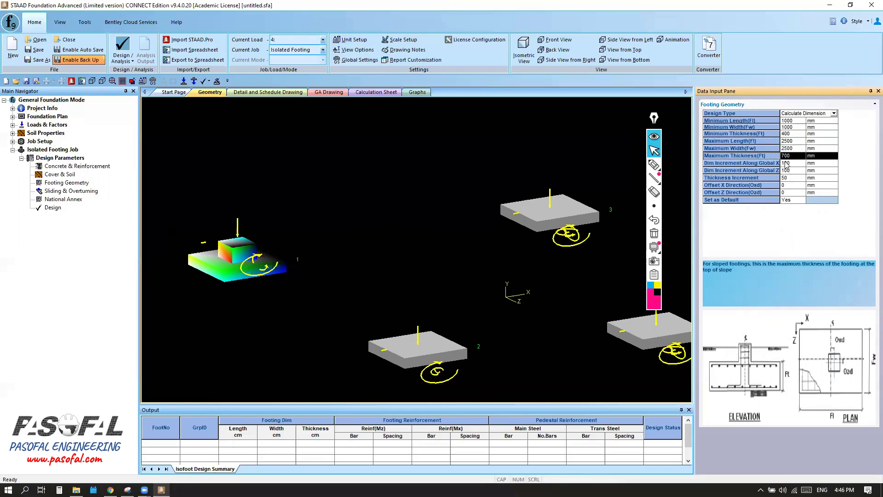
left_click(783, 156)
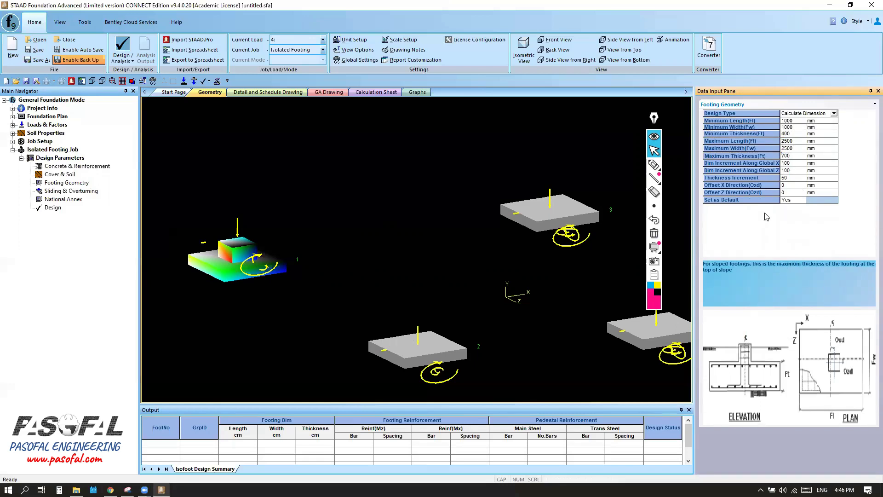
Review the dimension increments along global X and Z, the thickness increment and the Z offset of the footing geometry
left_click(721, 164)
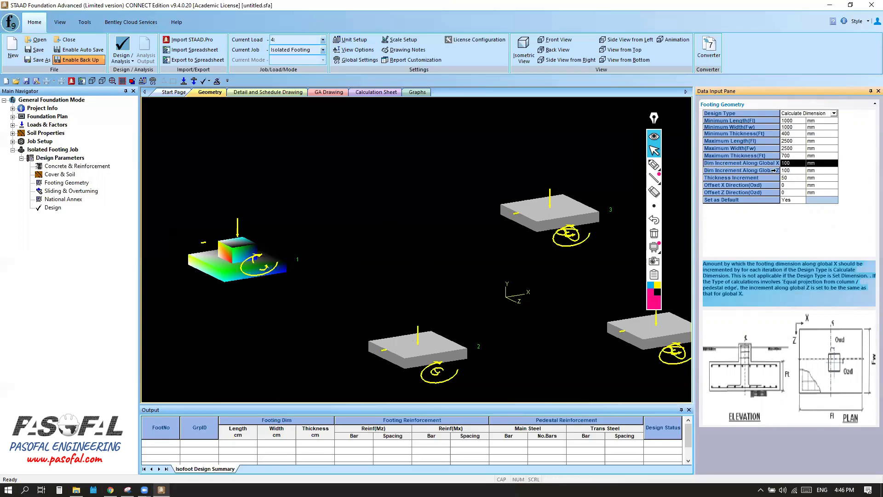
left_click(729, 174)
left_click(735, 170)
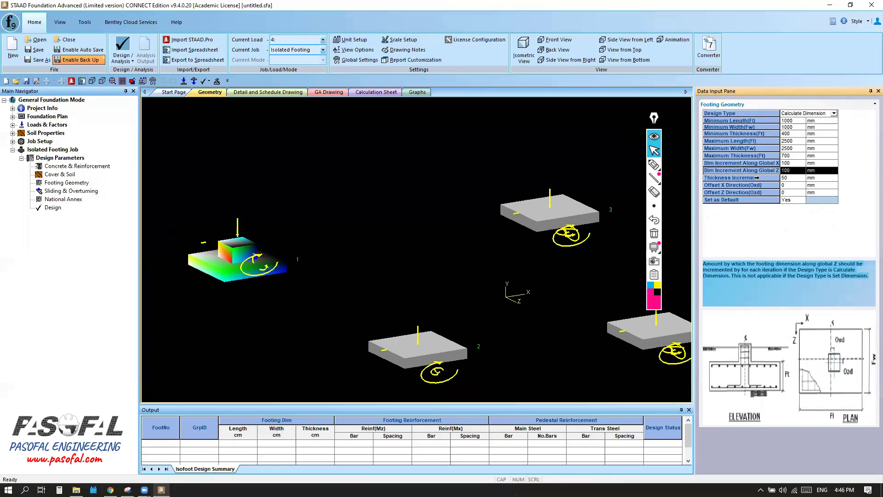
left_click(750, 178)
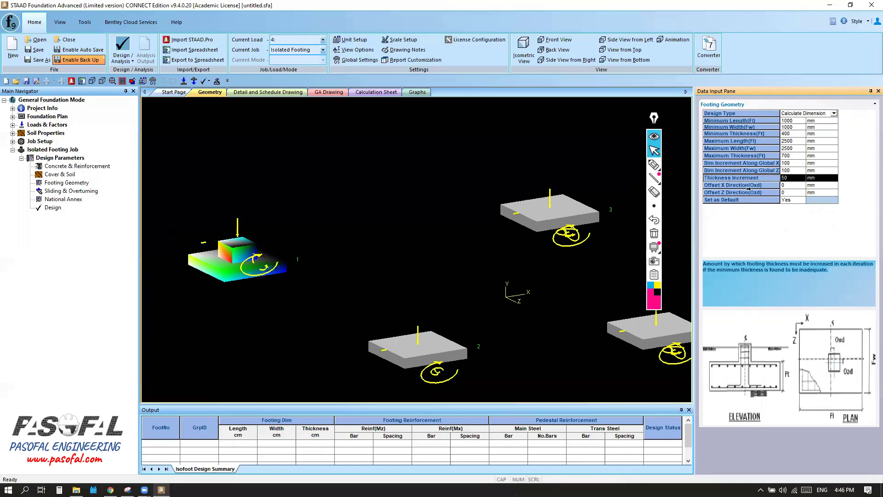
left_click(748, 192)
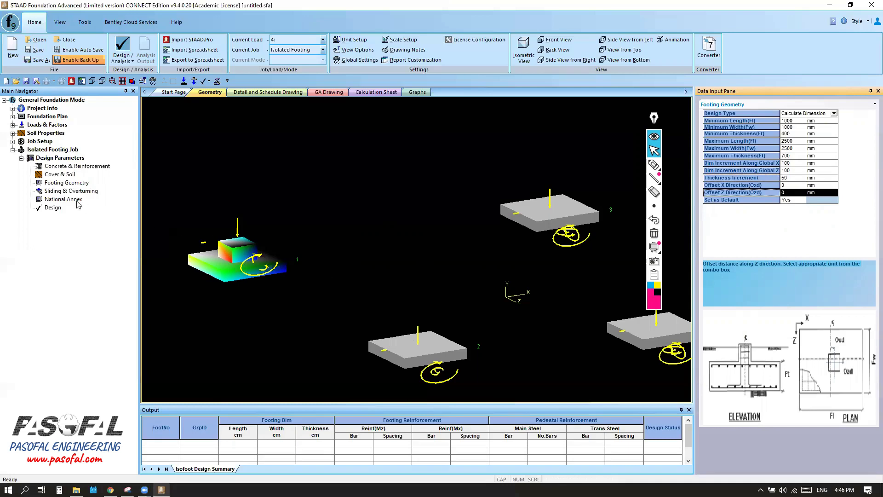
Open the Sliding & Overturning design parameters and set Consider Passive Earth Pressure to Yes
left_click(64, 191)
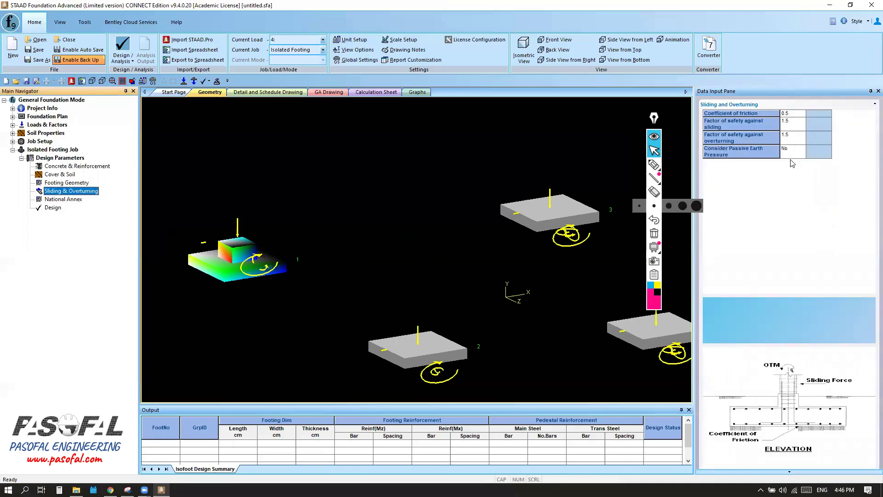
left_click(791, 122)
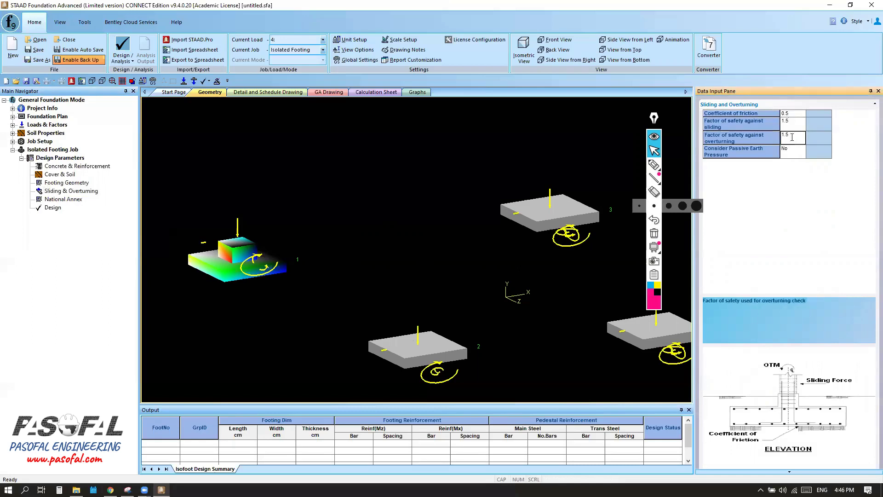
left_click(801, 154)
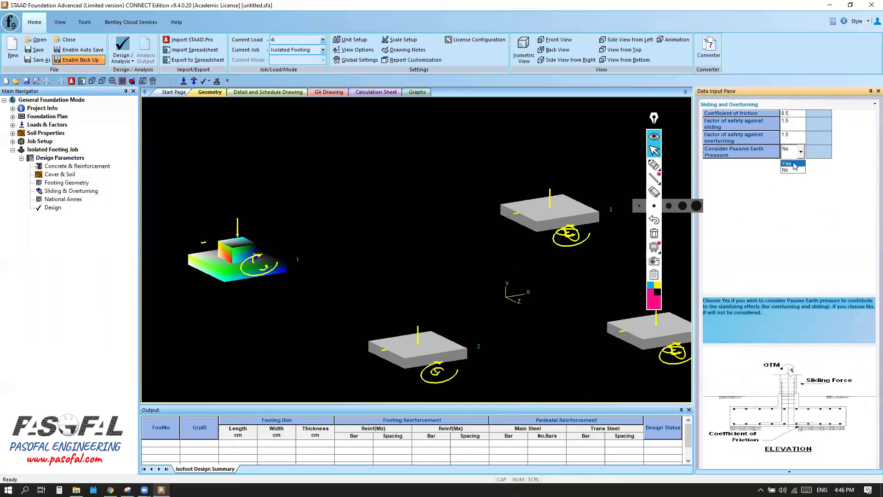
left_click(788, 163)
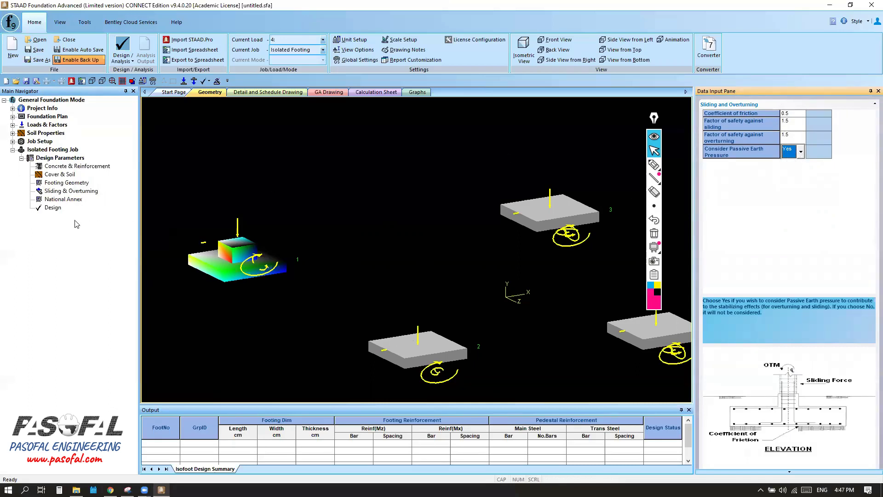
left_click(432, 162)
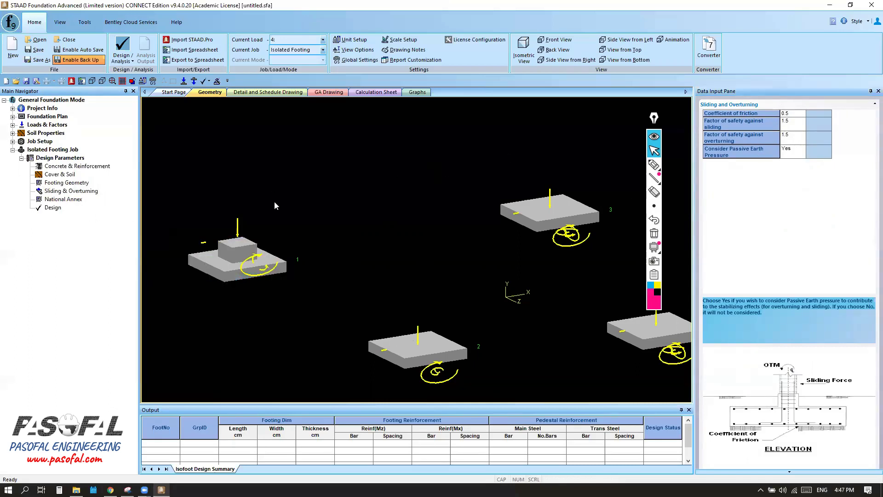
Run the isolated footing design and name the project file Isolated Footing_Day 2 for saving
left_click(55, 208)
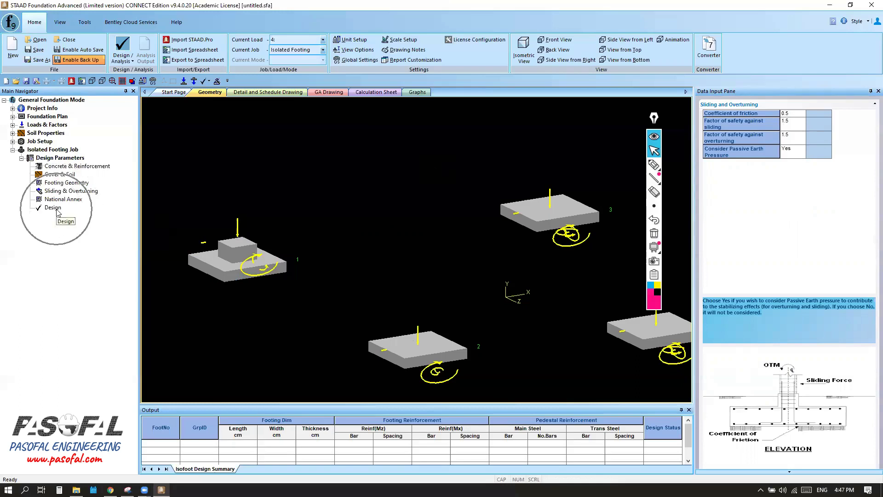
left_click(447, 264)
left_click(447, 261)
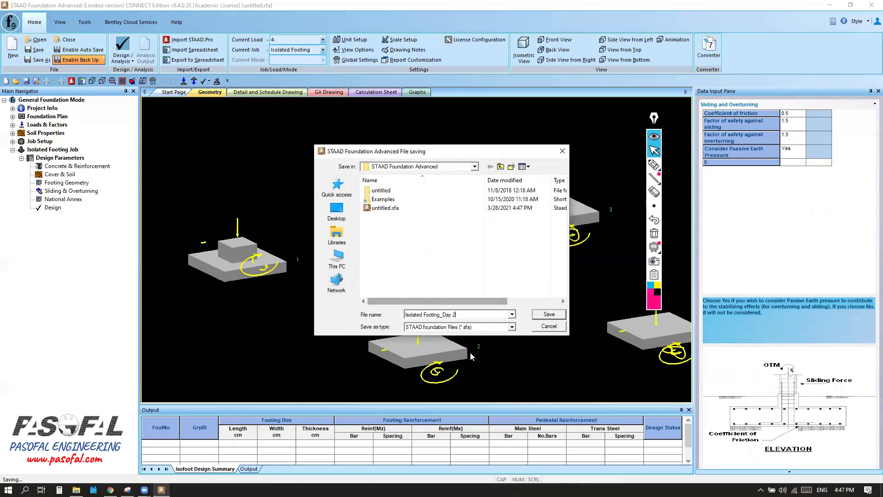
Change the save location to the FSE folder inside FLSE on Local Disk (D:)
left_click(501, 167)
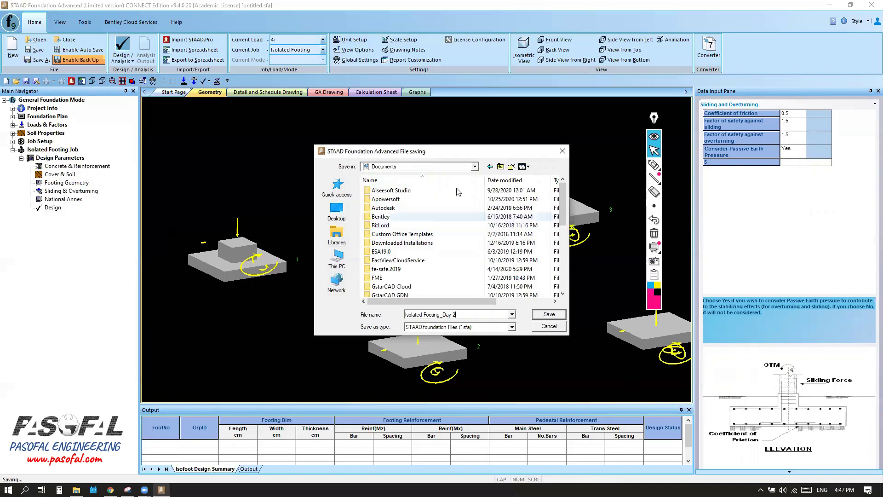
left_click(474, 167)
scroll(440, 227, "up", 3)
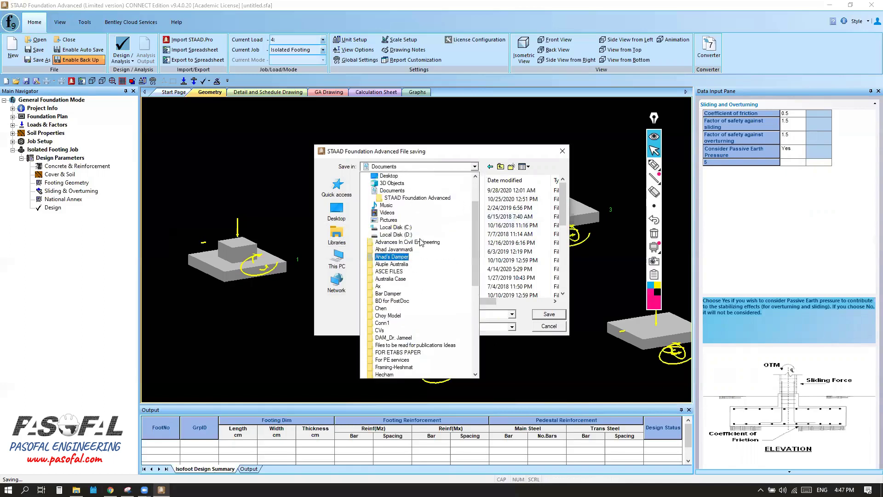
left_click(397, 293)
scroll(409, 249, "down", 3)
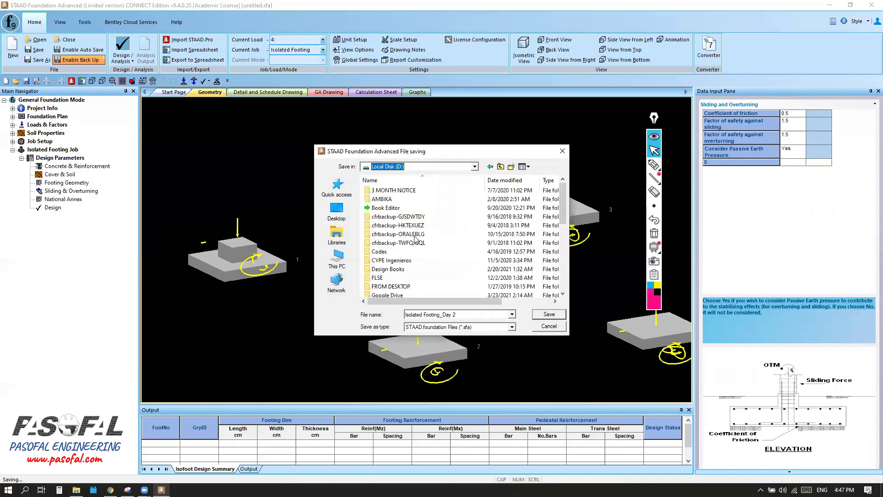
scroll(405, 235, "down", 3)
double_click(386, 226)
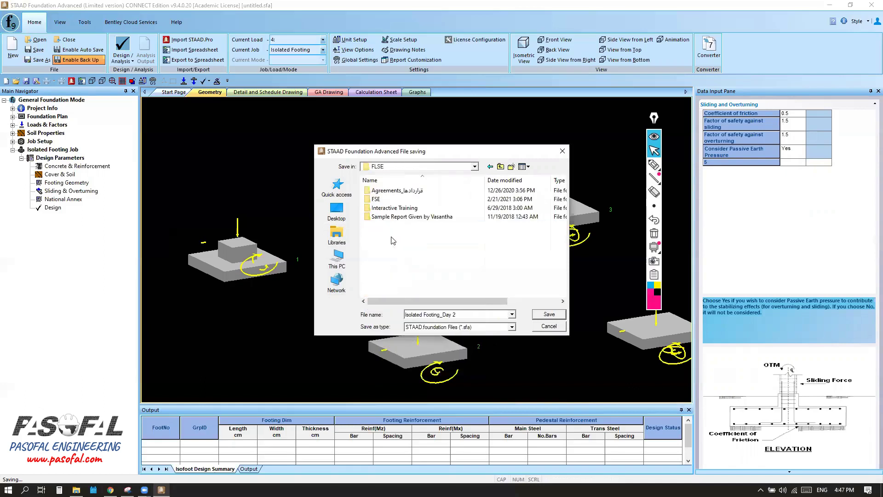
left_click(379, 199)
double_click(378, 200)
Go through the Training, Syllabus and Materials folder and 0-COMPANIES to the 2021 folder as the save location
scroll(416, 241, "down", 3)
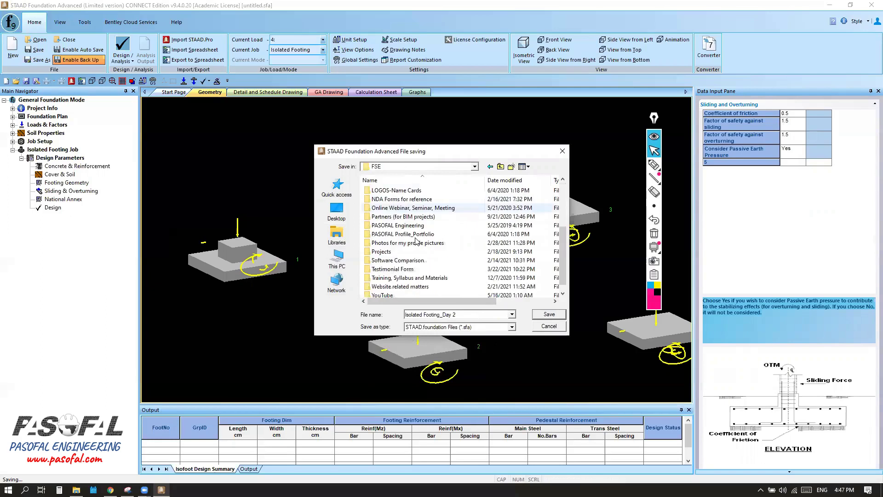
scroll(416, 242, "down", 1)
left_click(386, 269)
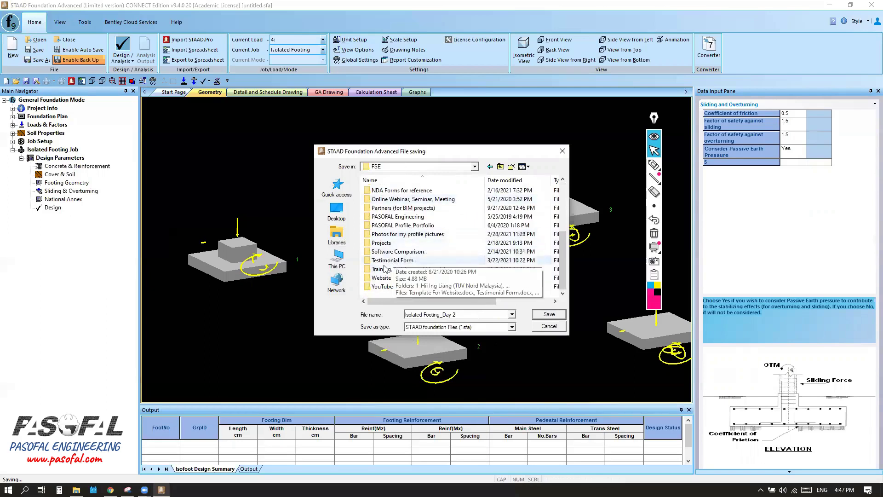
double_click(385, 270)
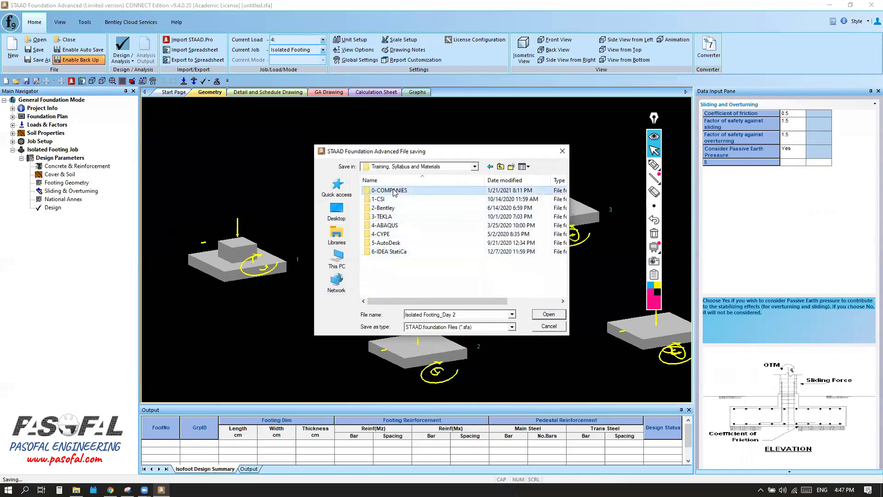
double_click(388, 193)
double_click(380, 200)
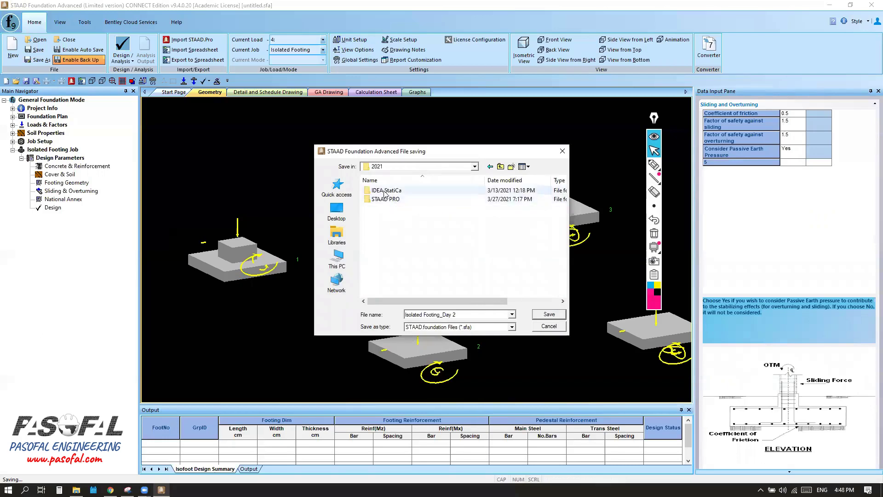
Save the project file Isolated Footing_Day 2 in the SFA folder
left_click_drag(451, 157, 460, 156)
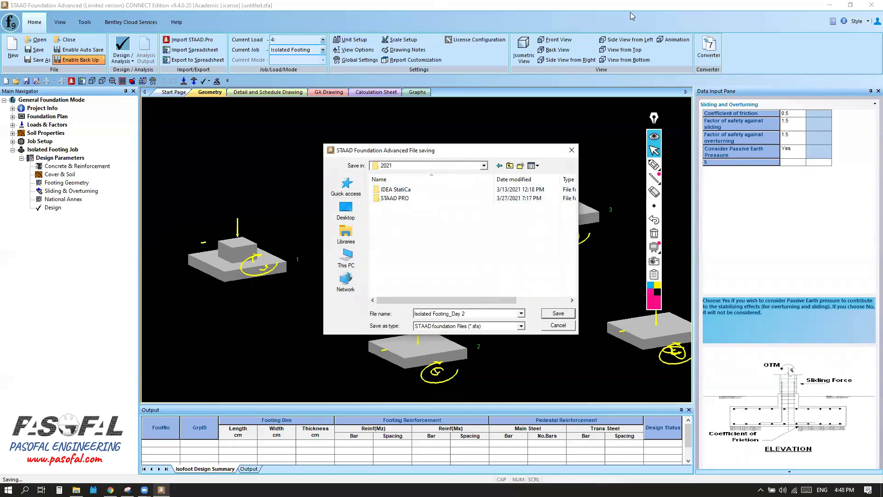
left_click_drag(489, 151, 463, 148)
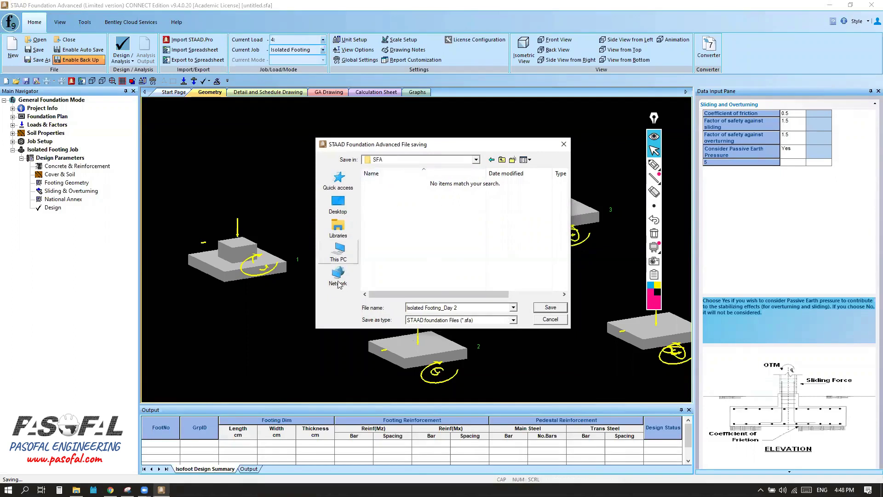
left_click(546, 310)
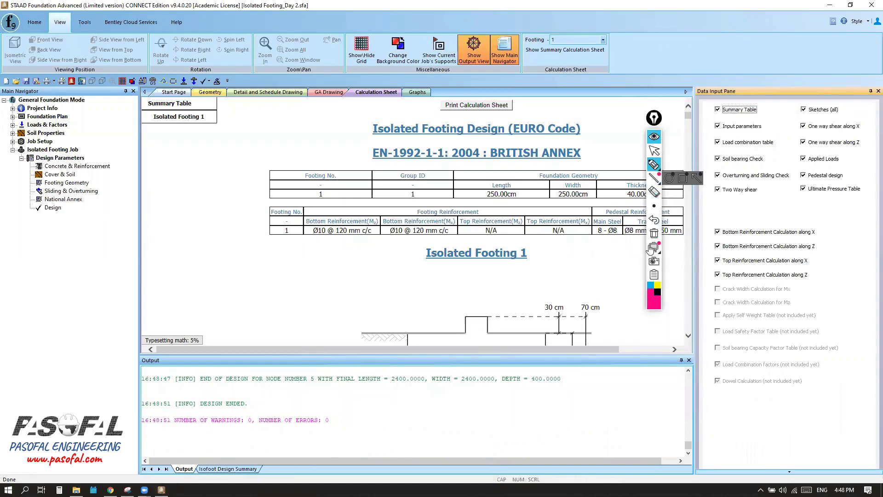
Circle the warnings and errors line of the design output in black ink and hide the screen annotations
left_click(658, 292)
mouse_move(148, 417)
left_mouse_down()
mouse_move(343, 415)
mouse_move(287, 435)
mouse_move(150, 437)
mouse_move(142, 415)
left_mouse_up()
mouse_move(658, 173)
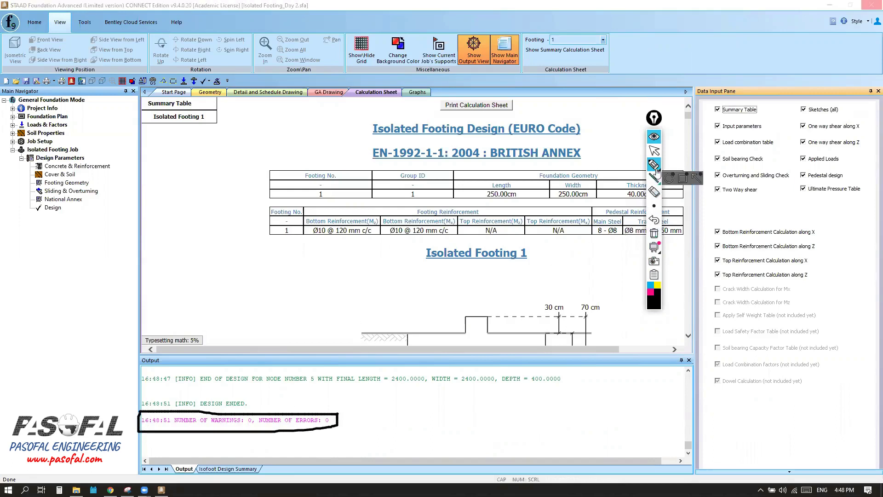
left_click(654, 136)
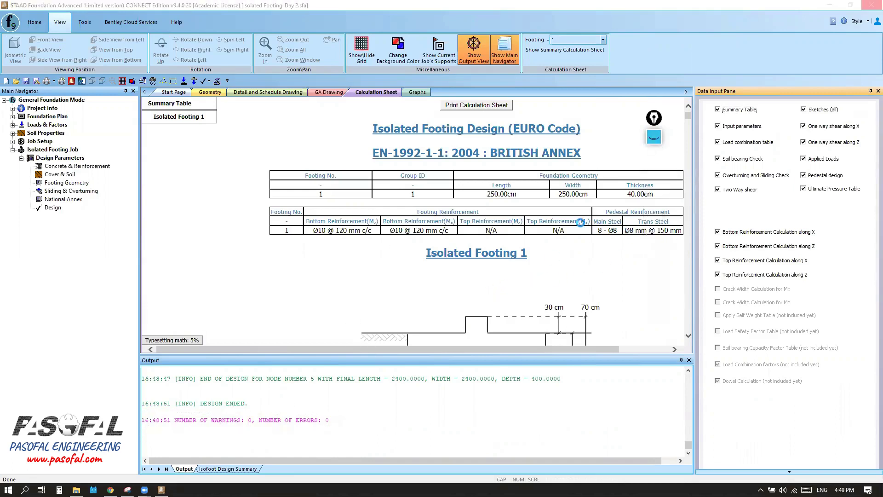
Open the Isolated Footing 1 section of the calculation sheet and examine its summary tables and elevation sketch
left_click(185, 118)
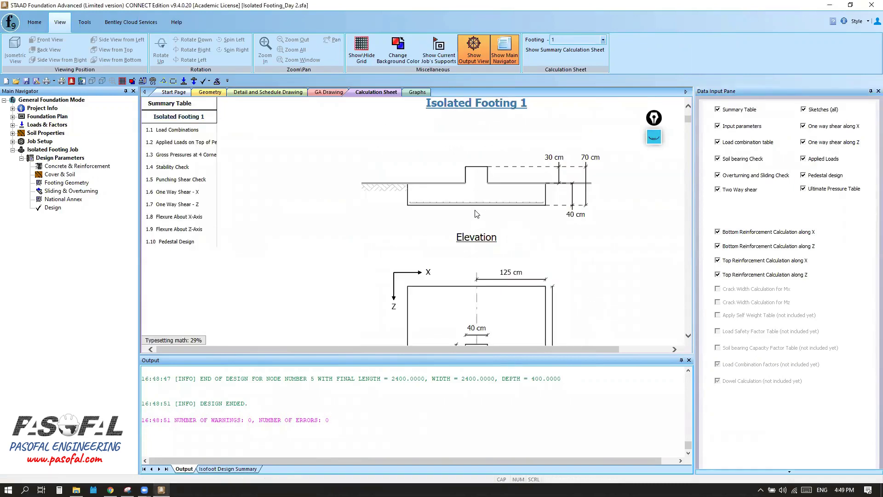
scroll(483, 239, "down", 2)
scroll(484, 243, "up", 4)
scroll(552, 248, "down", 1)
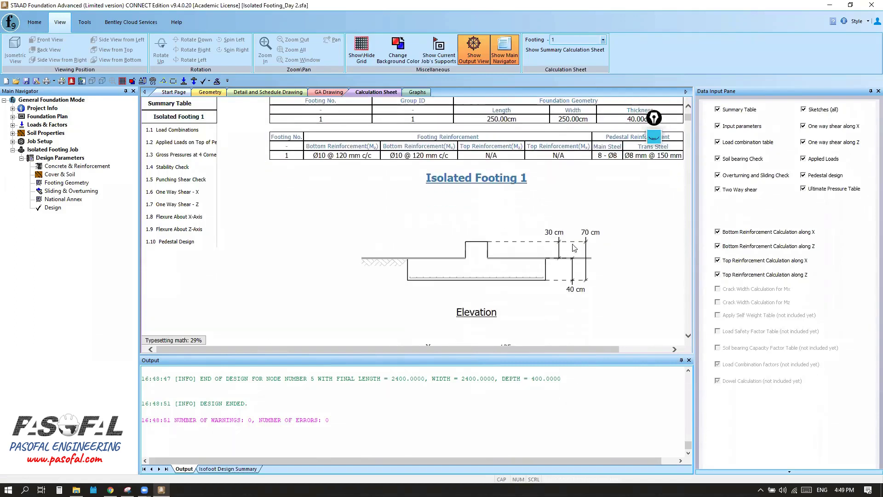
scroll(501, 260, "up", 2)
scroll(501, 260, "down", 1)
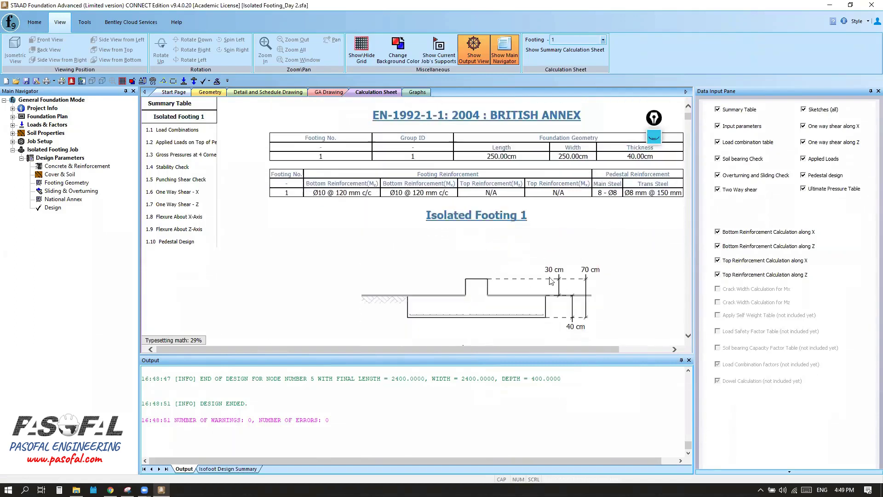
scroll(550, 263, "down", 1)
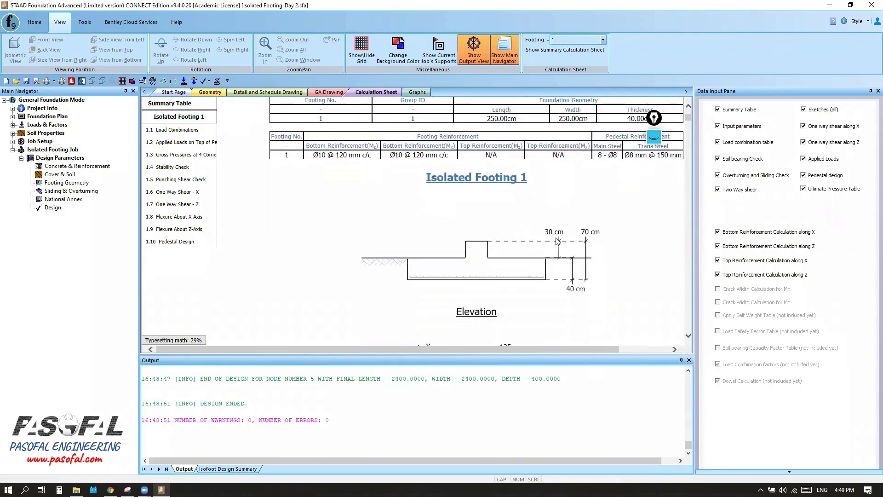
Show the screen annotations again and circle the 30 cm pedestal height dimension on the elevation sketch
left_click(651, 139)
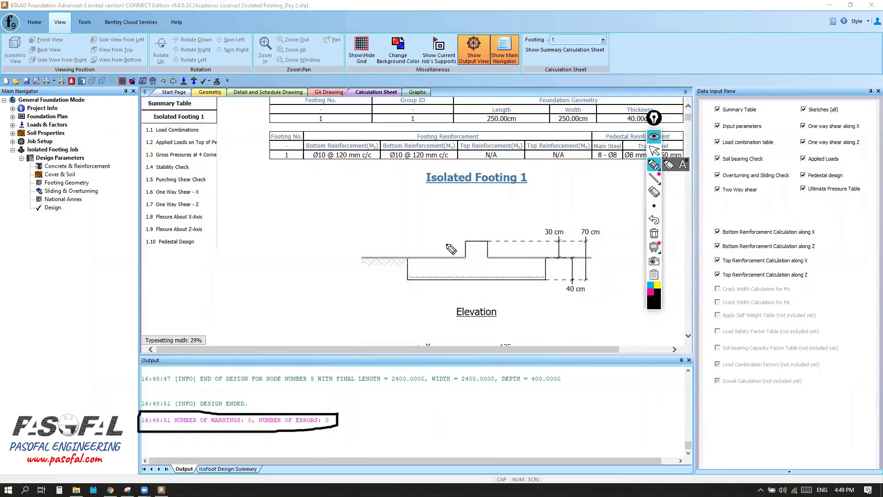
mouse_move(570, 235)
left_mouse_down()
mouse_move(541, 252)
mouse_move(566, 226)
mouse_move(569, 239)
left_mouse_up()
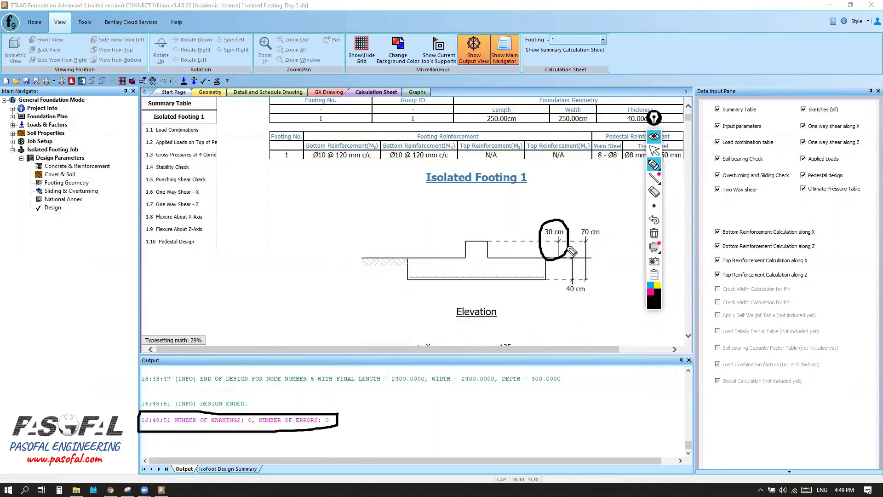
Clear the existing ink, then mark the footing's two 250 cm dimensions and circle the 40 cm pedestal on the plan sketch
left_click(654, 150)
scroll(477, 267, "down", 3)
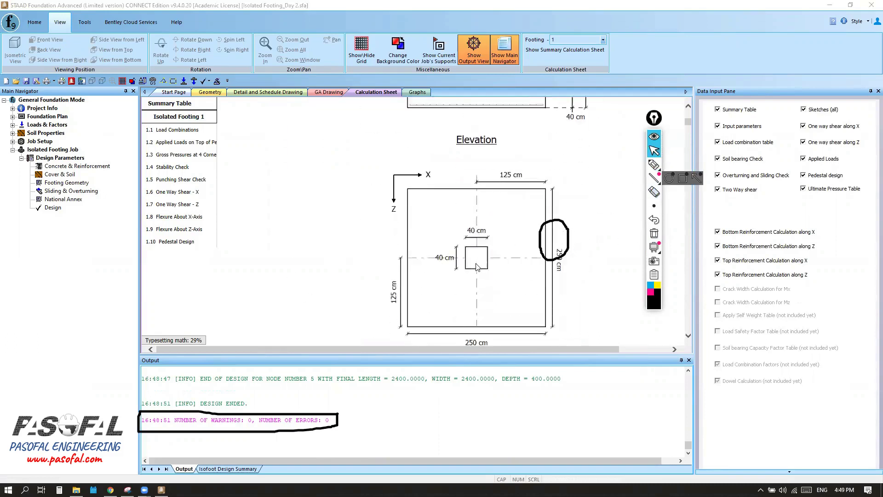
left_click(654, 234)
left_click(655, 164)
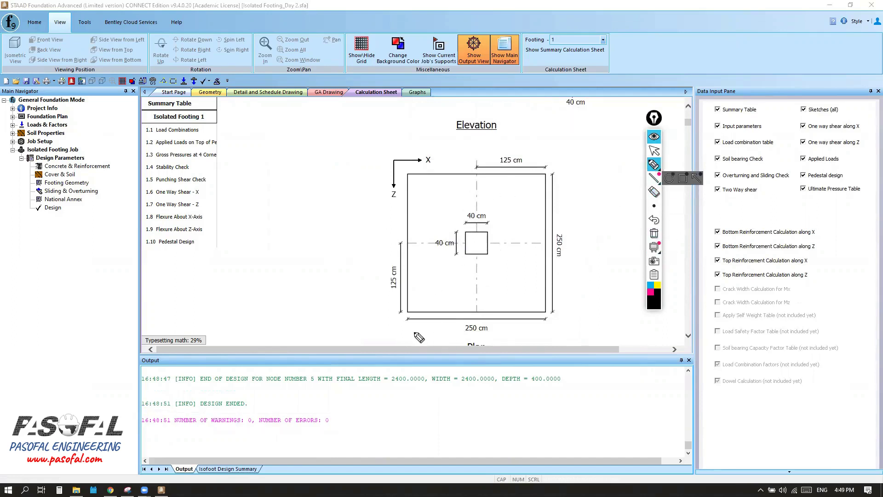
mouse_move(407, 325)
left_mouse_down()
mouse_move(409, 335)
mouse_move(552, 331)
mouse_move(550, 339)
left_mouse_up()
mouse_move(493, 326)
left_mouse_down()
mouse_move(473, 335)
mouse_move(482, 327)
left_mouse_up()
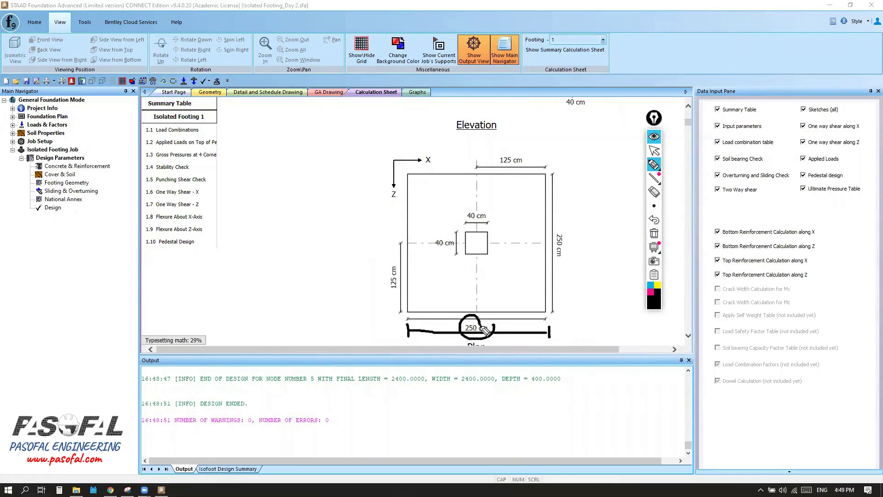
mouse_move(573, 238)
left_mouse_down()
mouse_move(554, 233)
mouse_move(578, 243)
left_mouse_up()
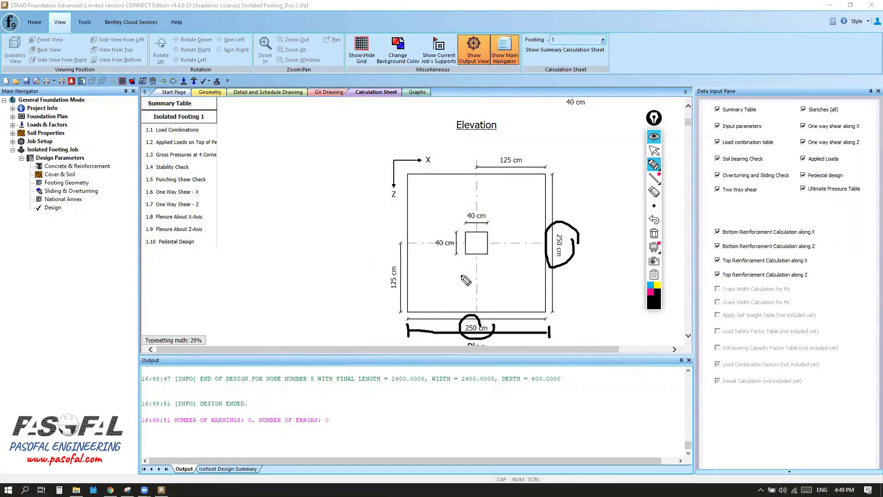
mouse_move(495, 212)
left_mouse_down()
mouse_move(502, 256)
mouse_move(427, 242)
mouse_move(488, 213)
left_mouse_up()
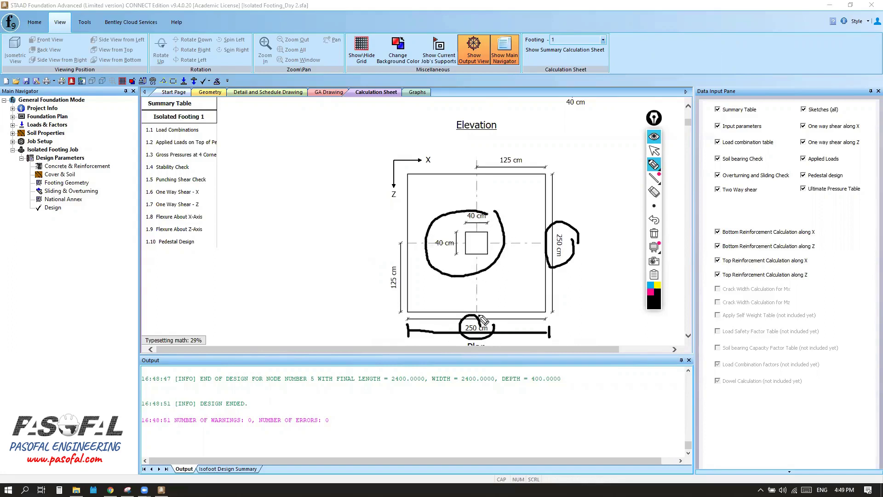
Clear the ink and examine the footing geometry, concrete and rebar, and soil input values, as well as the dimension and reinforcement plan drawings
left_click(654, 151)
left_click(654, 233)
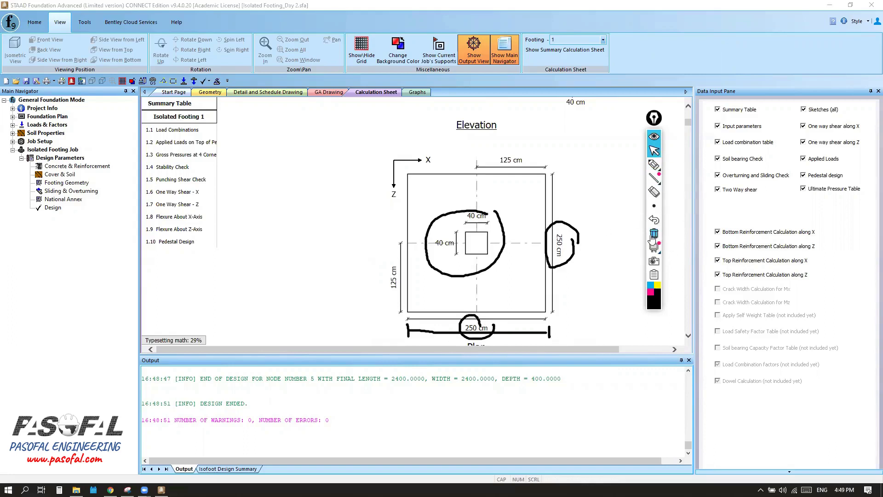
scroll(535, 239, "down", 5)
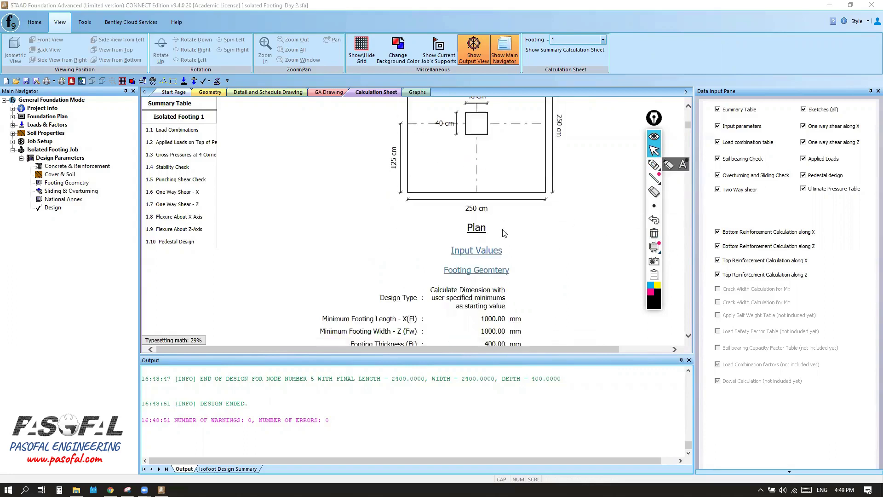
scroll(451, 243, "down", 1)
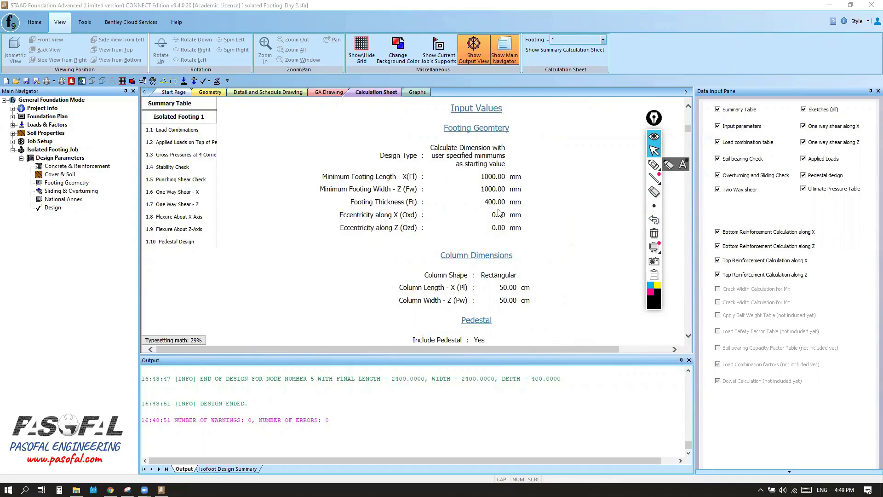
scroll(511, 233, "down", 1)
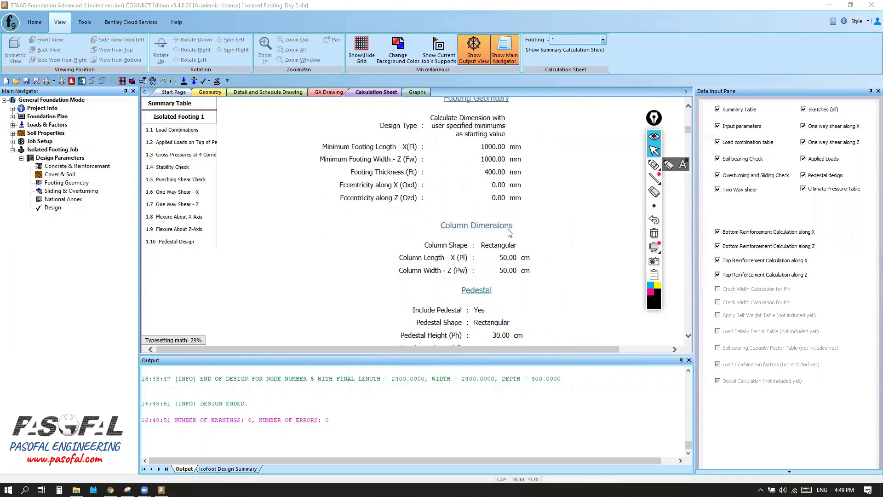
scroll(490, 262, "down", 9)
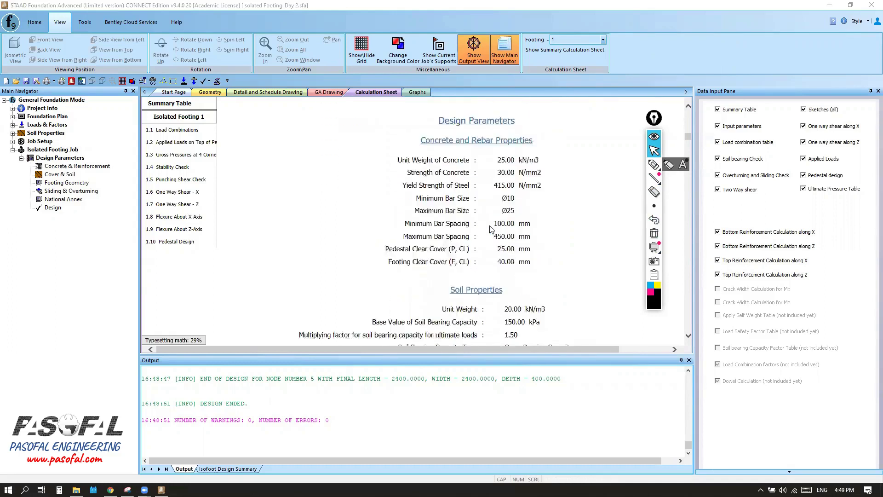
scroll(492, 228, "down", 3)
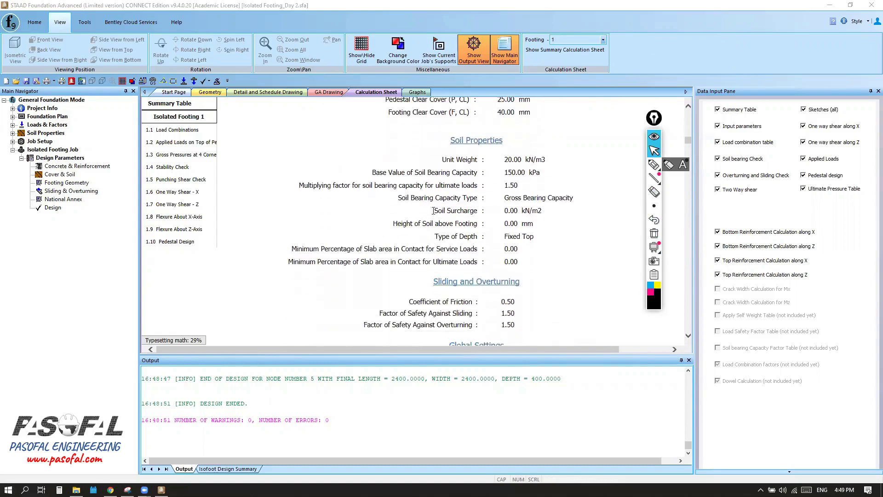
left_click_drag(689, 142, 693, 319)
left_click_drag(602, 345, 644, 349)
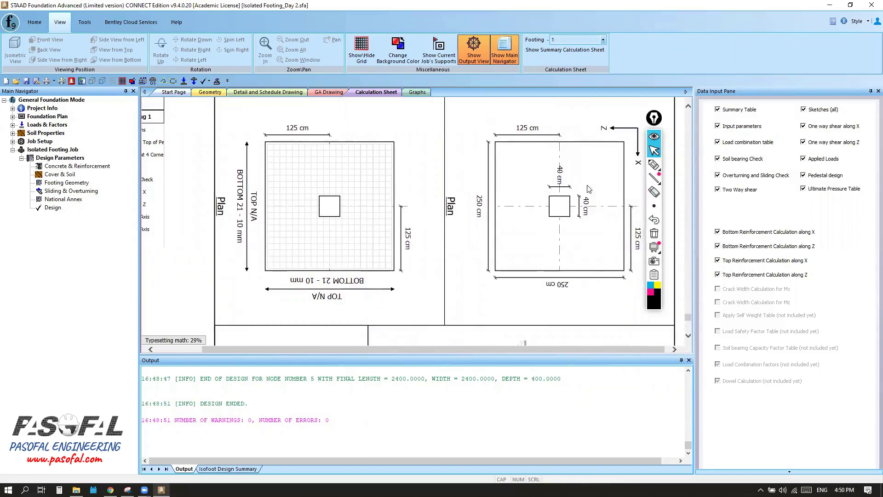
Circle the two 250 cm dimensions and the bottom and top reinforcement labels on the plan drawings, and hide the screen annotations
left_click(654, 164)
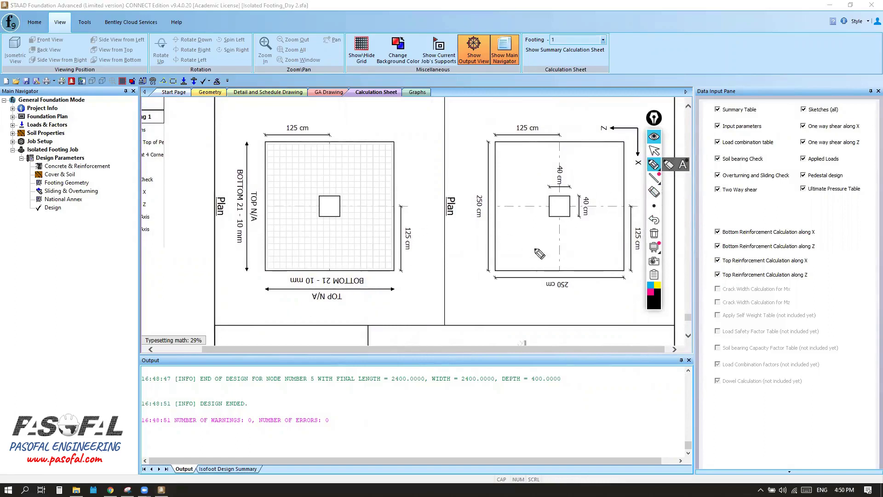
mouse_move(489, 198)
left_mouse_down()
mouse_move(481, 225)
mouse_move(485, 189)
left_mouse_up()
mouse_move(574, 288)
left_mouse_down()
mouse_move(565, 272)
mouse_move(573, 290)
left_mouse_up()
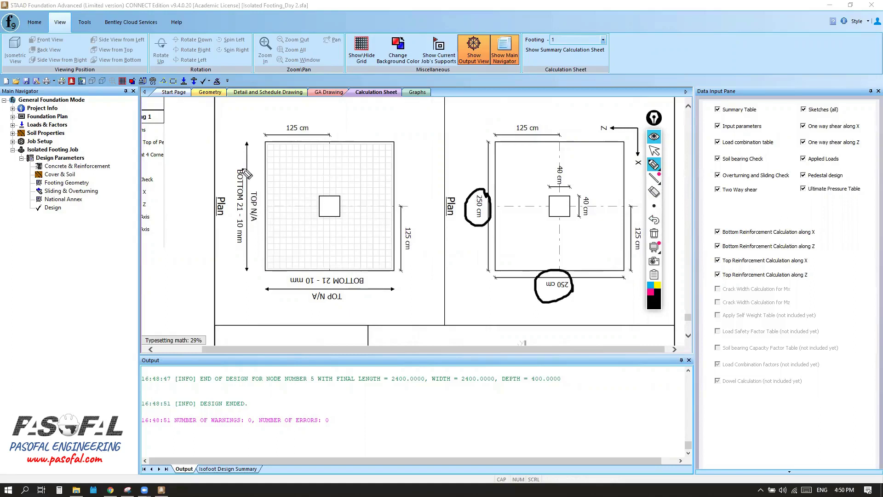
mouse_move(245, 168)
left_mouse_down()
mouse_move(255, 205)
mouse_move(239, 215)
mouse_move(234, 174)
mouse_move(250, 166)
left_mouse_up()
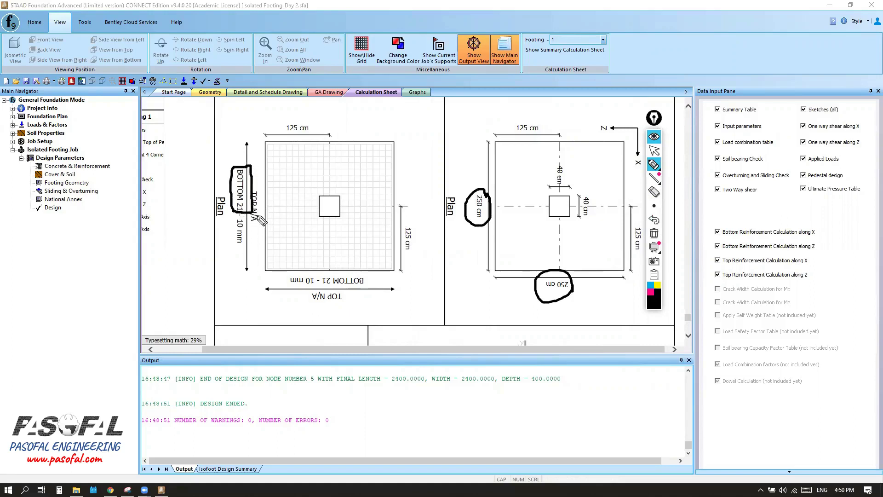
mouse_move(249, 221)
left_mouse_down()
mouse_move(230, 232)
mouse_move(247, 220)
left_mouse_up()
mouse_move(374, 281)
left_mouse_down()
mouse_move(350, 297)
mouse_move(329, 269)
left_mouse_up()
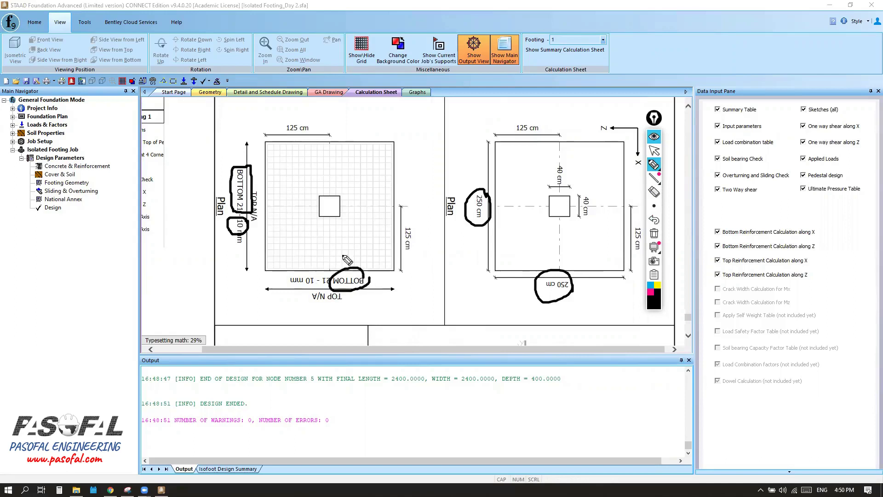
mouse_move(348, 293)
left_mouse_down()
mouse_move(333, 305)
mouse_move(303, 294)
mouse_move(344, 296)
left_mouse_up()
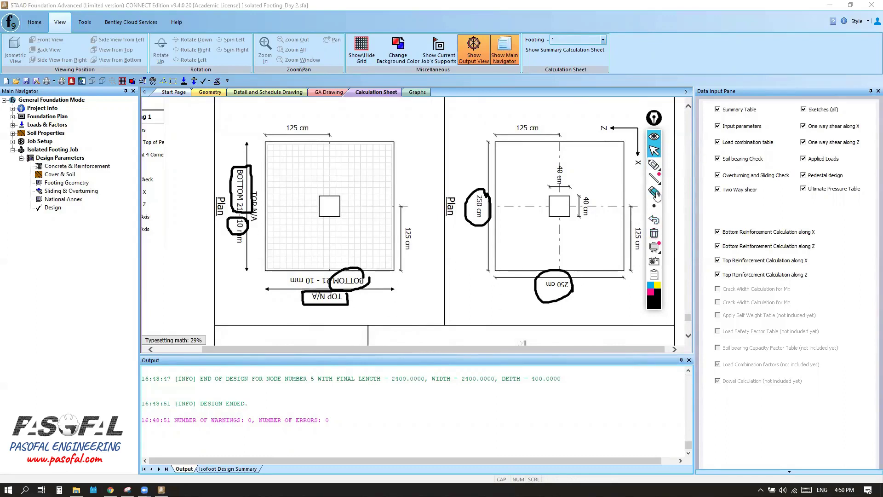
left_click(658, 163)
left_click(656, 137)
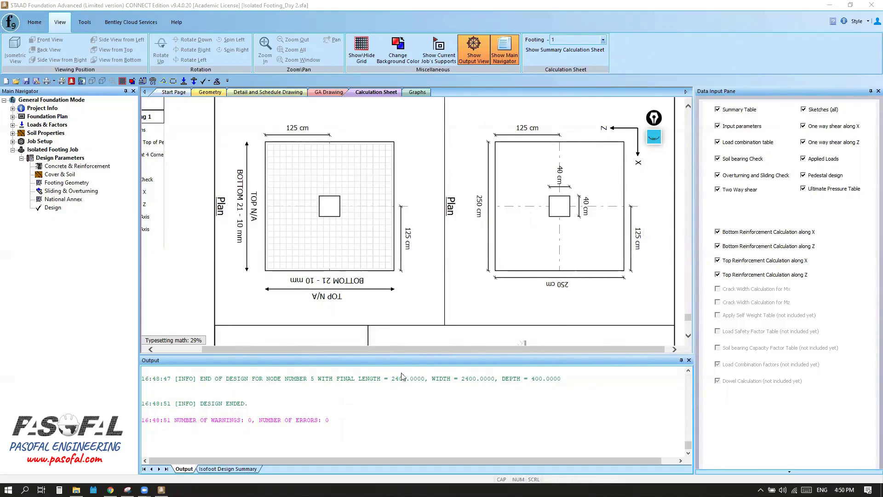
Open the Applied Loads on Top of Pedestal section, outline the sheet's section list in ink and draw an arrow to that entry
left_click_drag(448, 350, 349, 348)
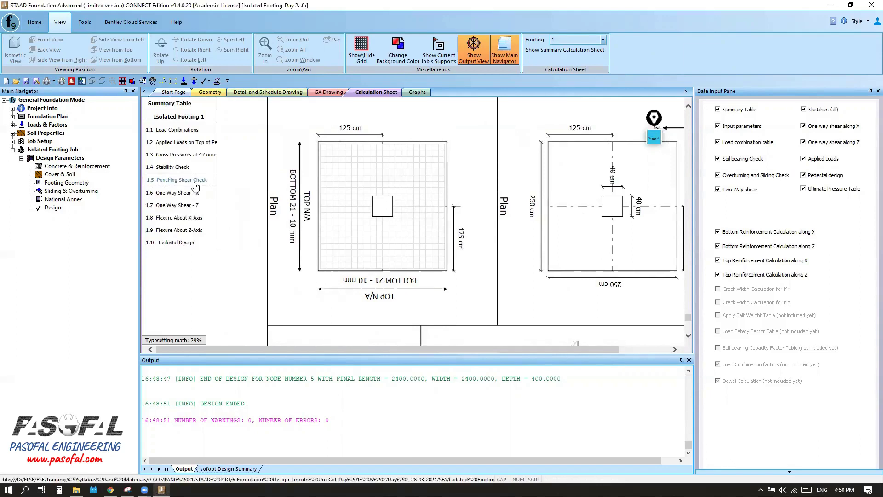
left_click(179, 142)
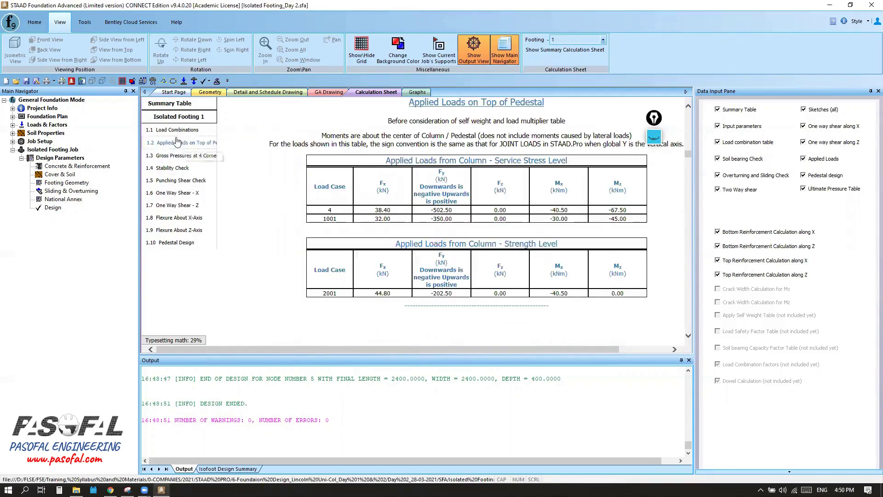
left_click(654, 137)
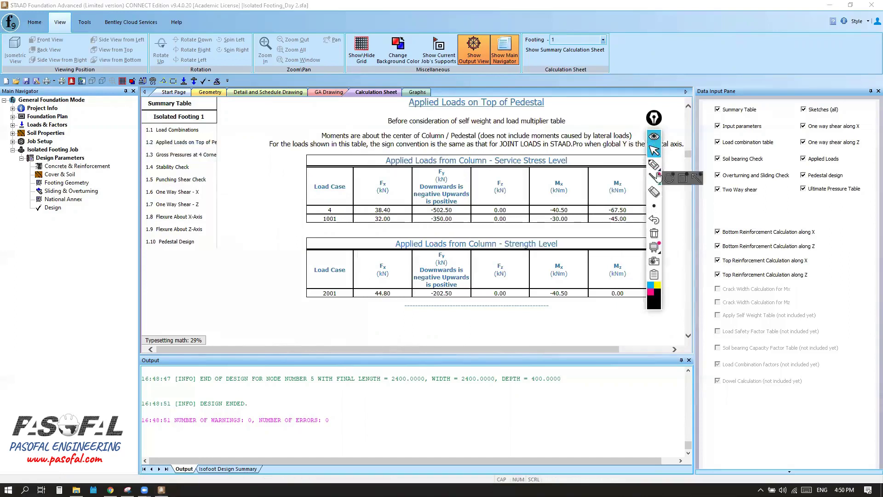
left_click(654, 164)
mouse_move(143, 99)
left_mouse_down()
mouse_move(174, 99)
mouse_move(224, 152)
mouse_move(225, 253)
mouse_move(146, 256)
mouse_move(138, 89)
left_mouse_up()
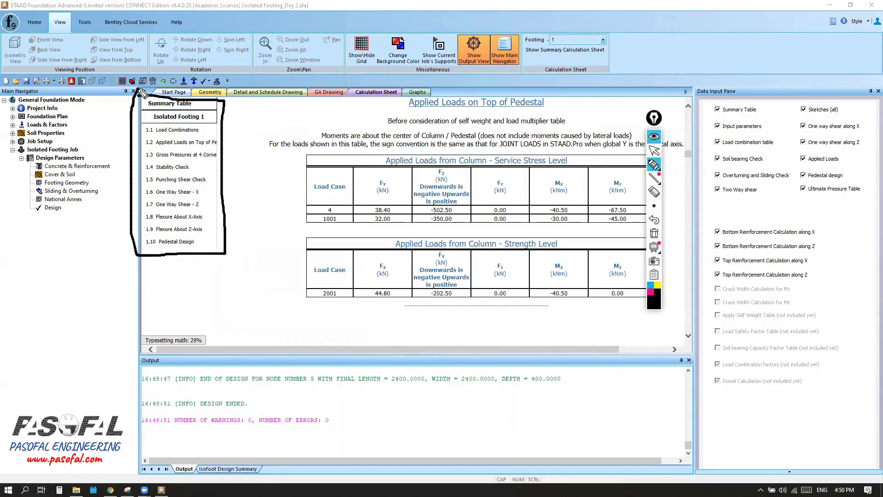
mouse_move(254, 143)
left_mouse_down()
mouse_move(225, 143)
mouse_move(238, 153)
mouse_move(234, 134)
left_mouse_up()
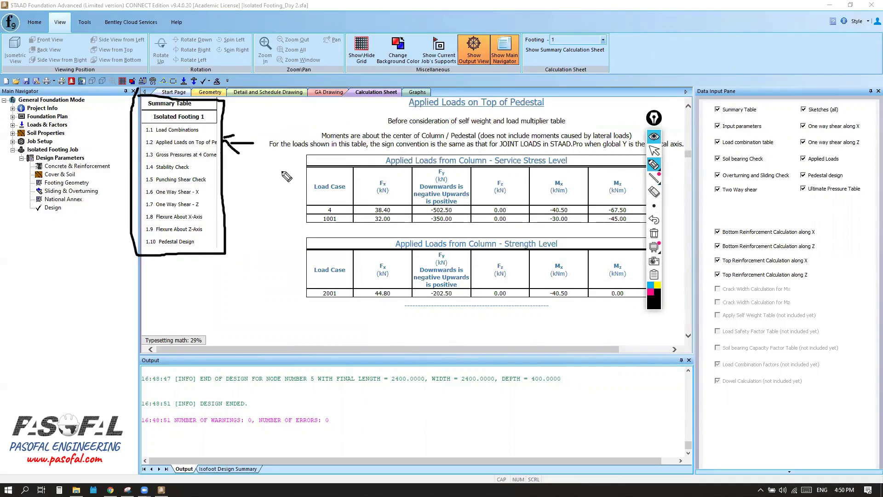
left_click(654, 150)
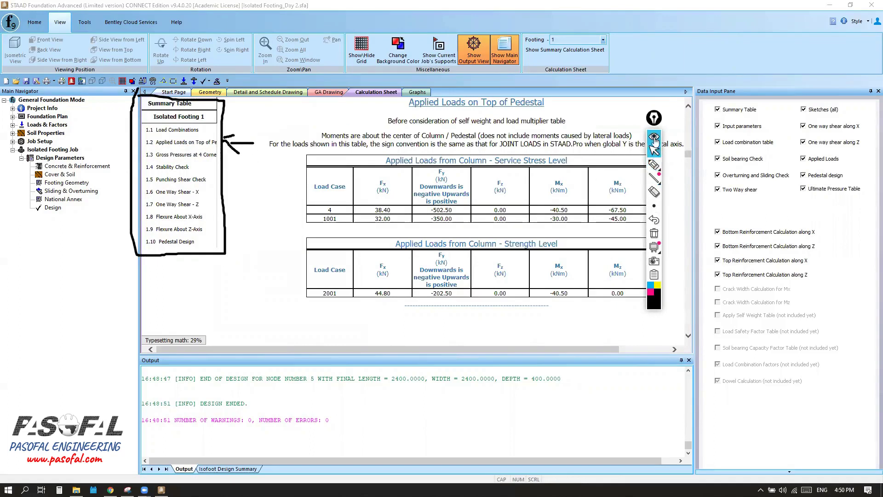
Open the Load Combinations section, move the annotation palette off the tables and highlight the service and strength load combination titles
left_click(175, 131)
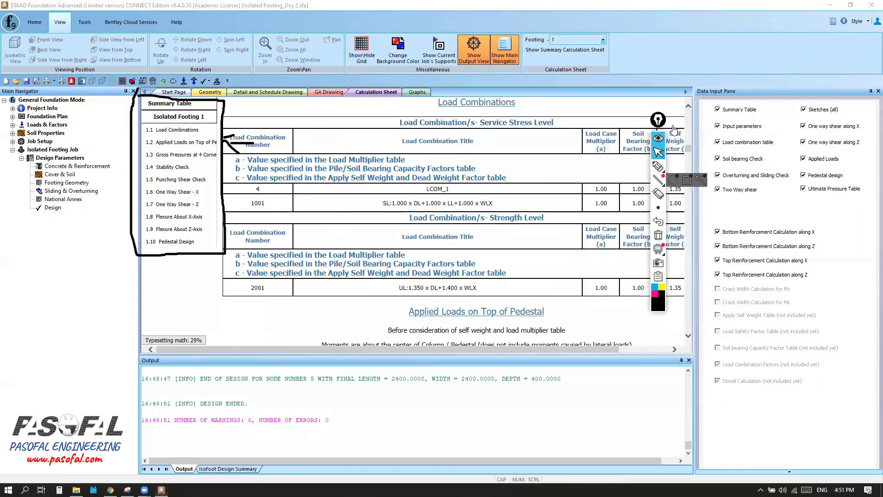
left_click_drag(674, 130, 819, 198)
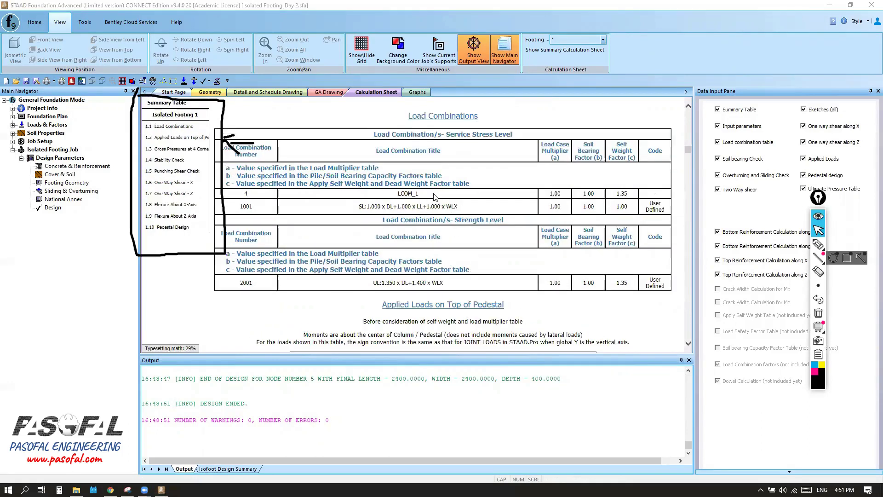
double_click(398, 193)
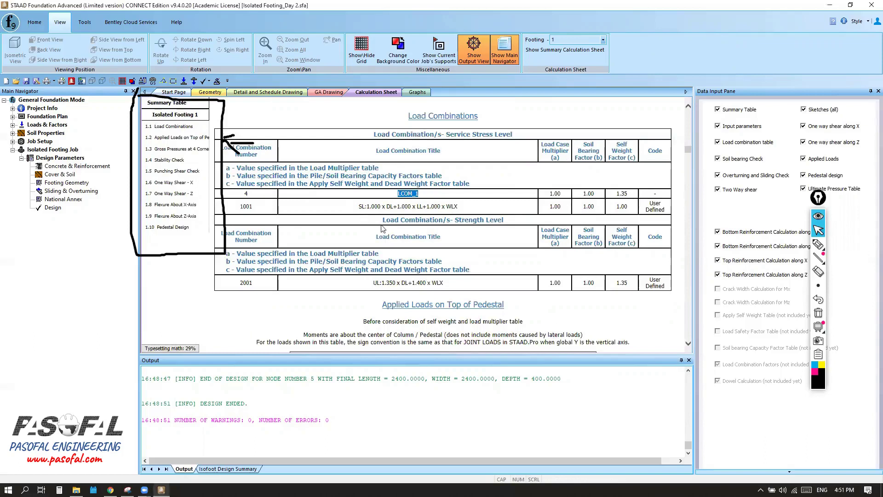
left_click_drag(360, 207, 463, 212)
left_click_drag(372, 283, 448, 282)
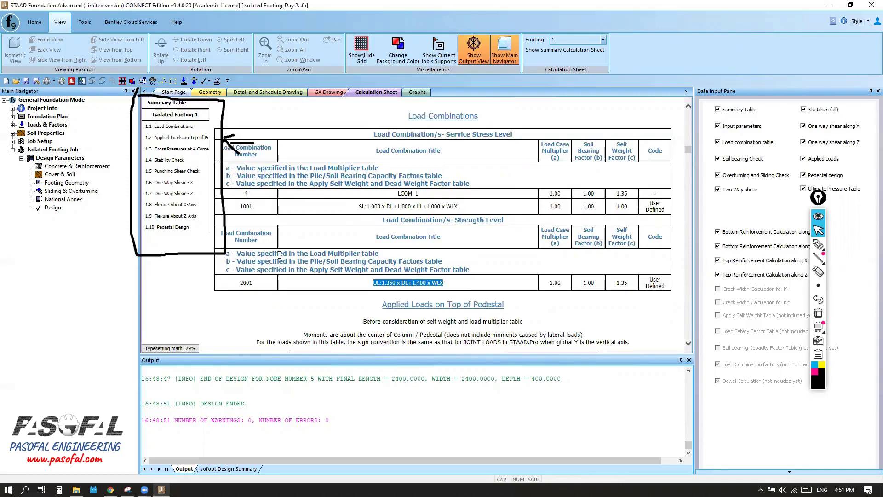
Open the Stability Check section and examine the passive earth pressure resistance and the safety factors against sliding and overturning
left_click(171, 161)
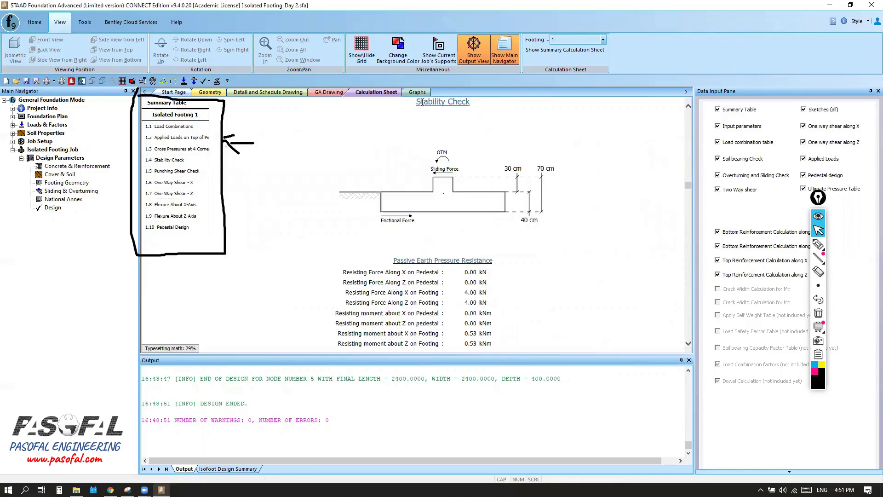
left_click_drag(416, 102, 475, 108)
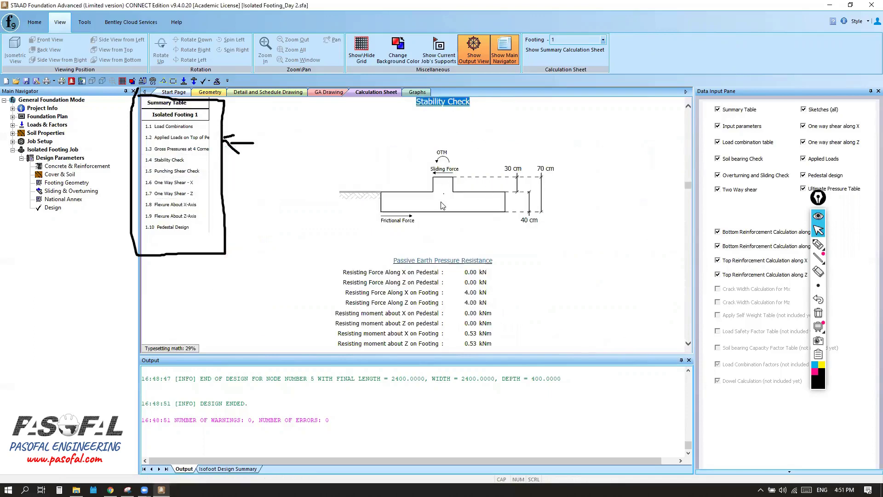
scroll(442, 205, "down", 3)
left_click_drag(390, 148, 495, 147)
scroll(436, 243, "down", 1)
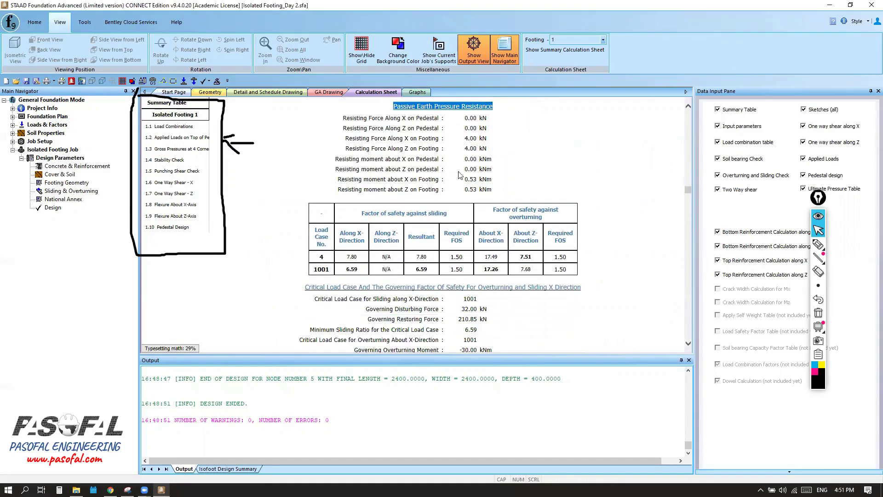
scroll(455, 219, "down", 1)
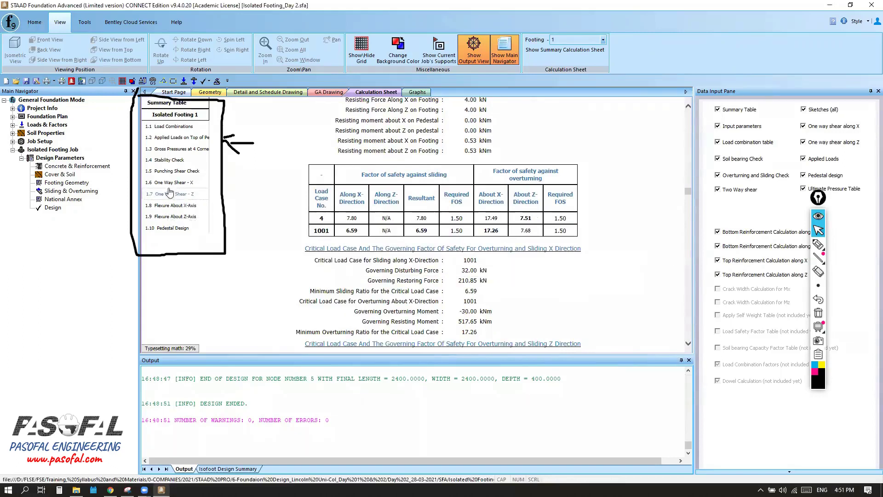
Examine the Punching Shear Check section and open the Flexure About X-Axis section of the calculation sheet
left_click(168, 172)
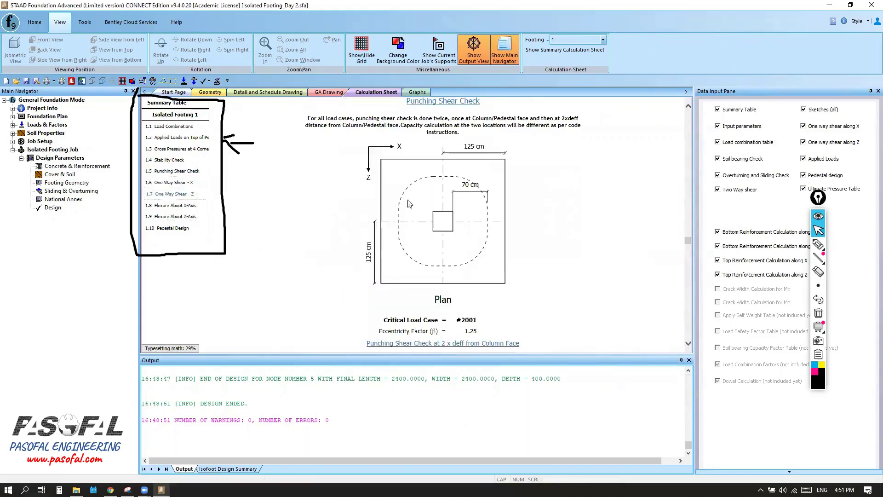
scroll(449, 231, "up", 1)
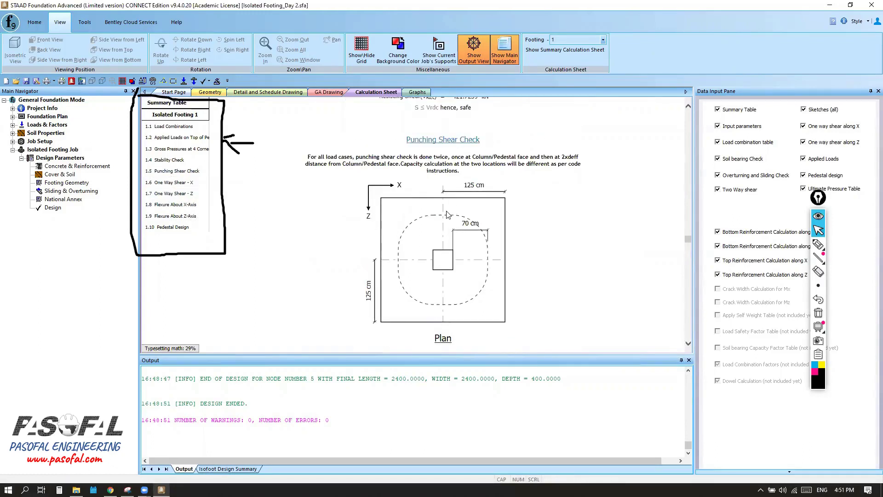
scroll(448, 214, "down", 8)
scroll(462, 257, "down", 2)
left_click(176, 204)
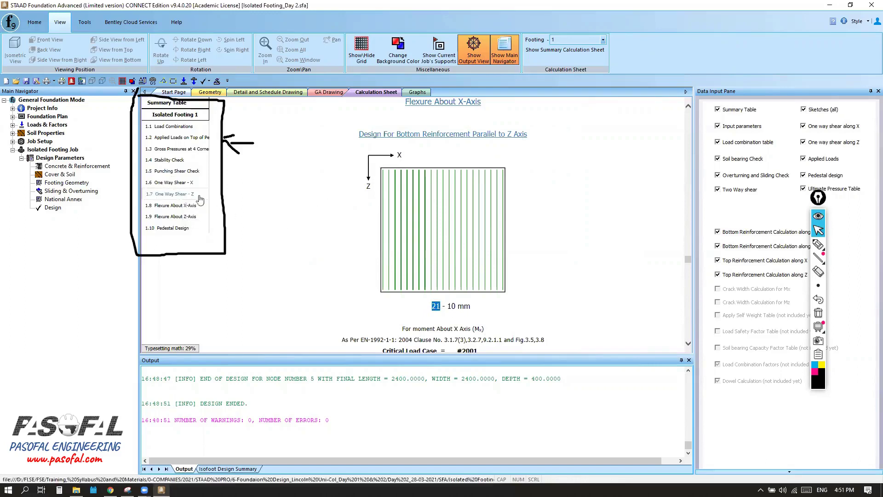
Open the one-way shear section and the Flexure About Z-Axis section of the calculation sheet
left_click(175, 194)
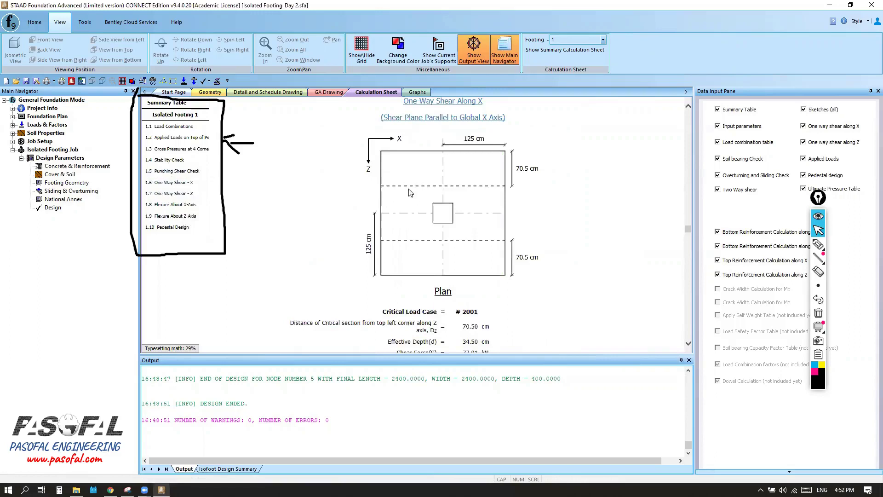
left_click(175, 215)
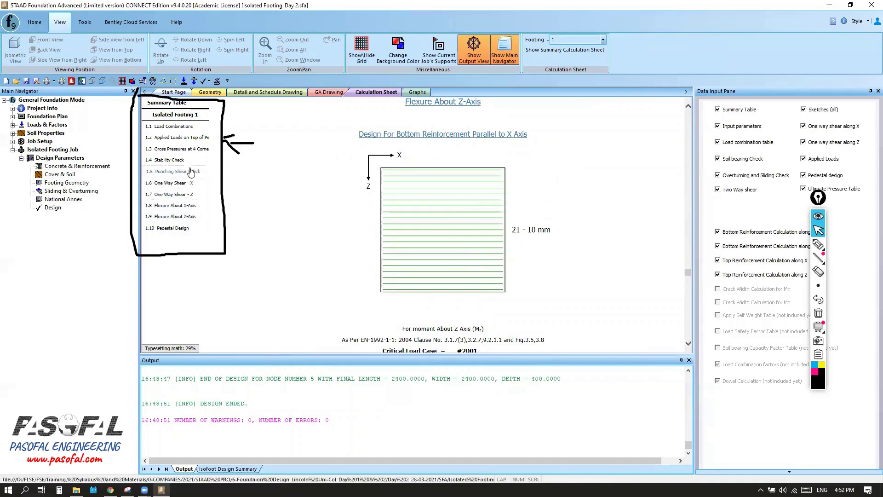
Open the detail and schedule drawing of footing 1, clear all ink annotations and collapse the annotation palette
left_click(326, 92)
left_click(278, 93)
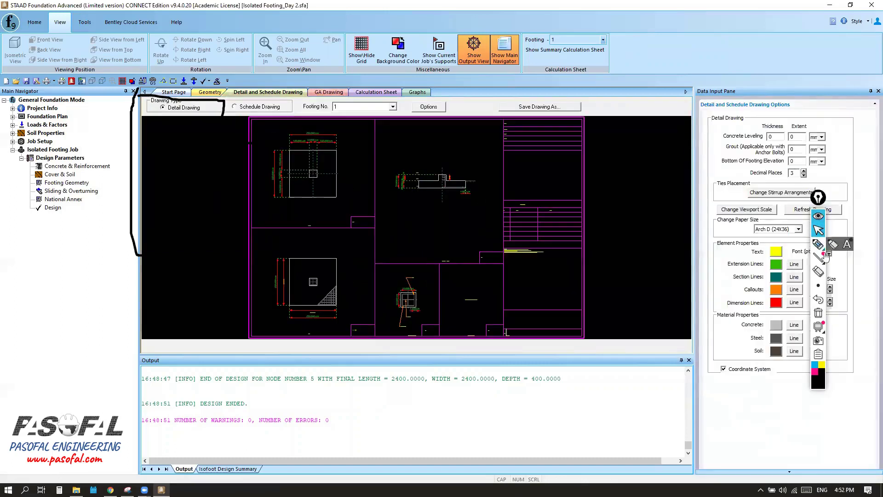
left_click(819, 314)
mouse_move(821, 247)
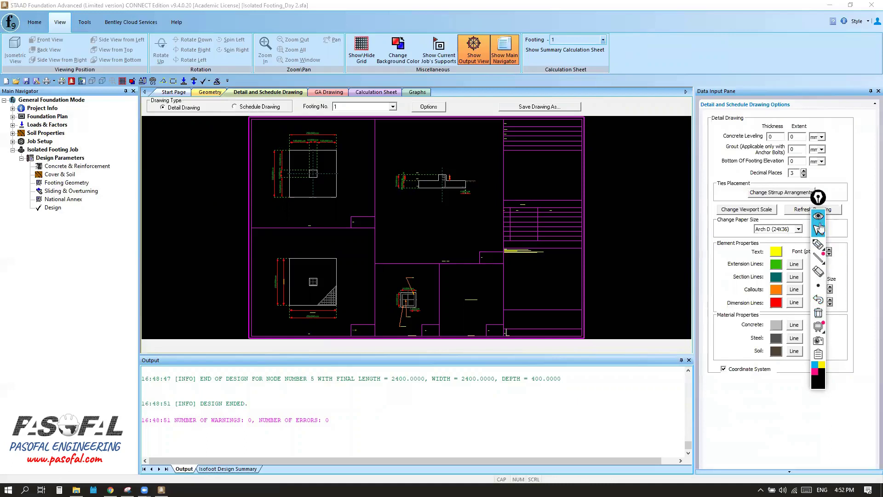
Examine the elevation section and the dimensioned plan of footing 1 in the detail drawing
scroll(429, 206, "down", 1)
scroll(433, 181, "up", 5)
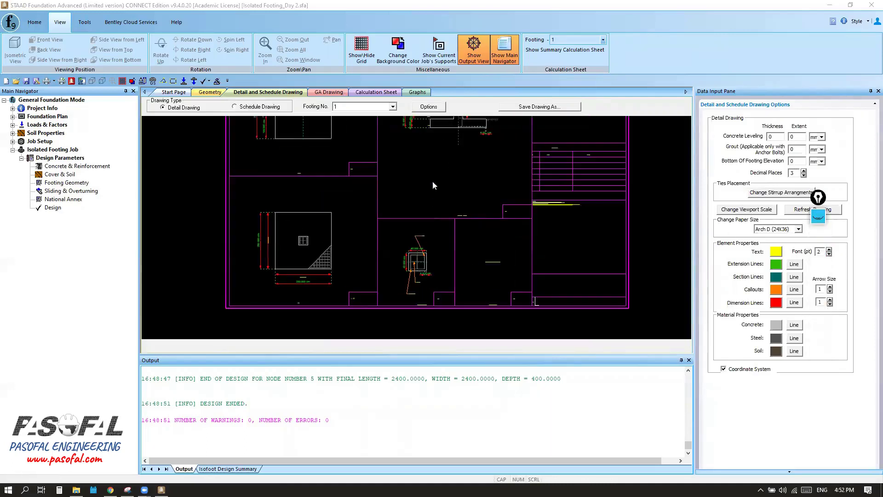
scroll(506, 244, "up", 3)
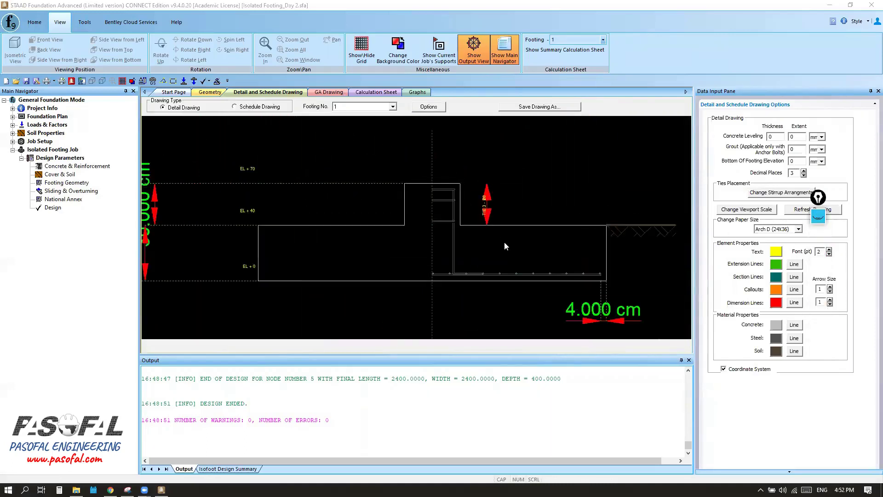
scroll(560, 242, "up", 1)
scroll(466, 214, "down", 4)
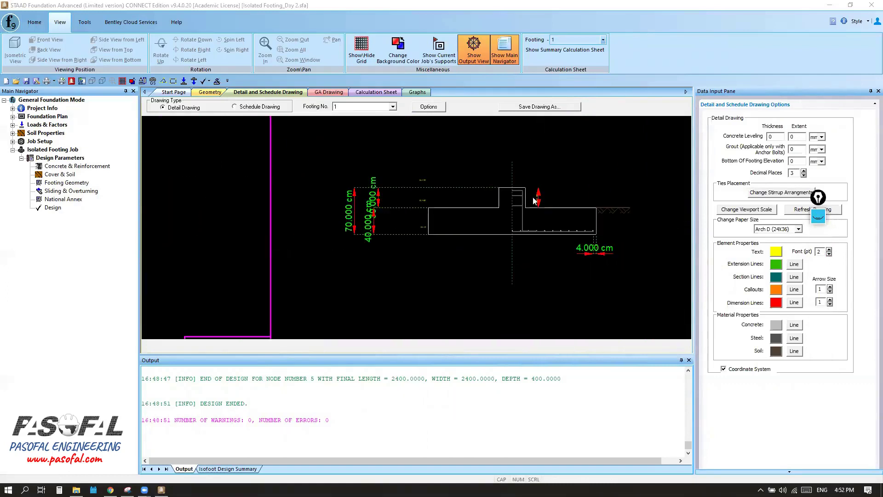
scroll(495, 200, "down", 3)
scroll(375, 151, "down", 9)
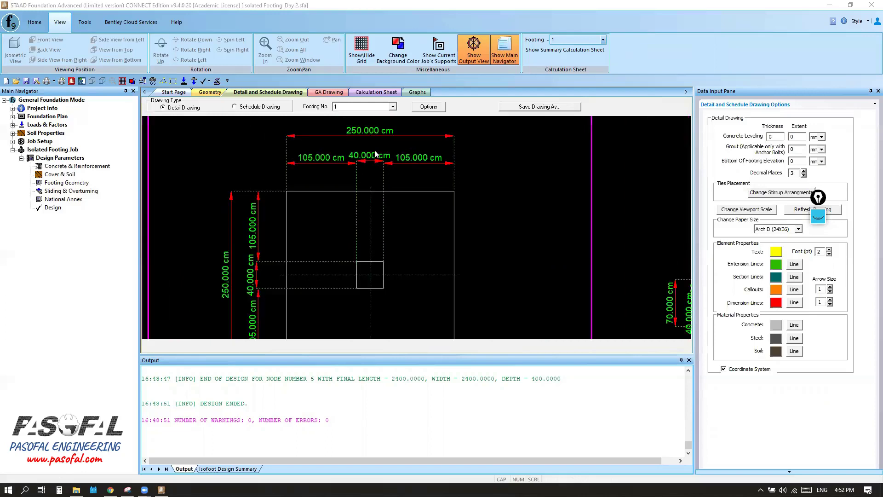
Examine the reinforcement plan of footing 1 with its bottom mesh and overall dimensions
scroll(360, 267, "up", 3)
scroll(436, 273, "up", 5)
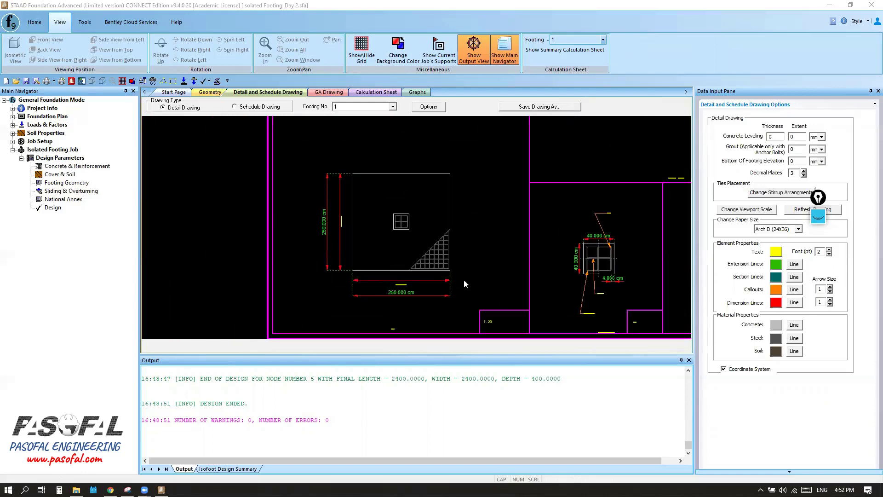
scroll(366, 316, "down", 4)
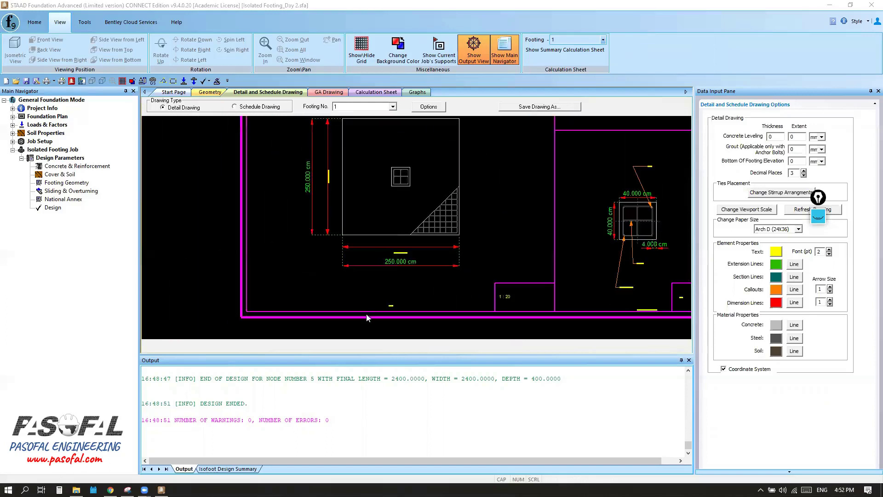
scroll(333, 230, "up", 3)
scroll(474, 261, "down", 3)
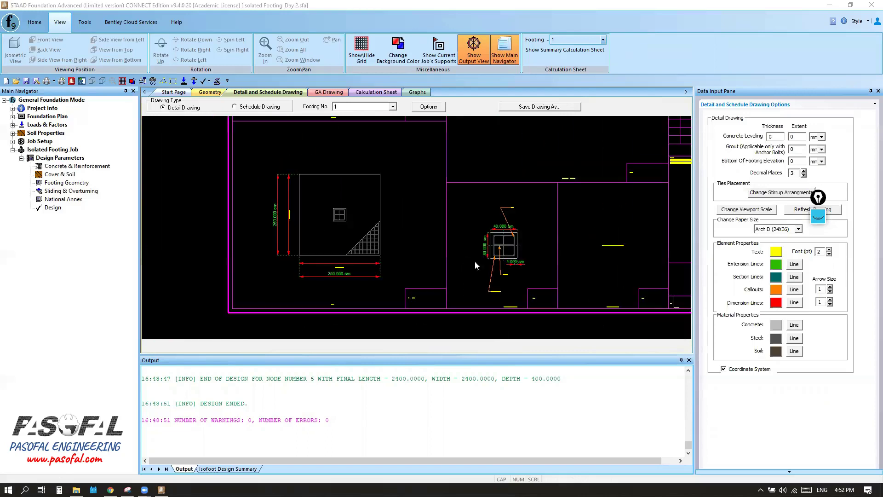
Examine footing 1's pedestal cross-section, including its dimensions, cover and main bar callout
scroll(512, 263, "up", 4)
scroll(519, 266, "down", 2)
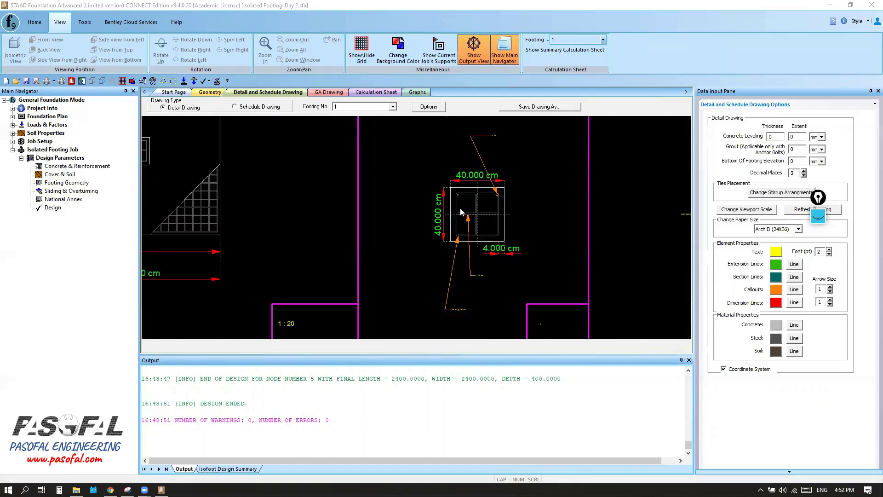
scroll(444, 260, "down", 2)
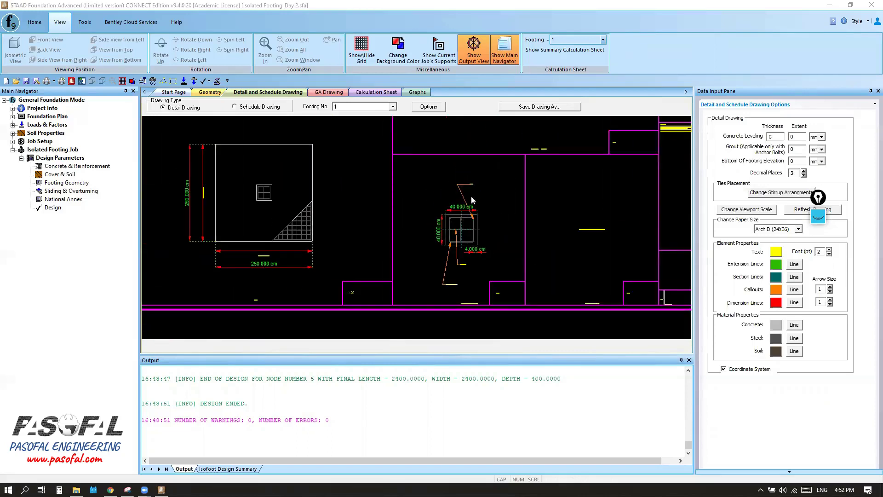
scroll(465, 212, "up", 6)
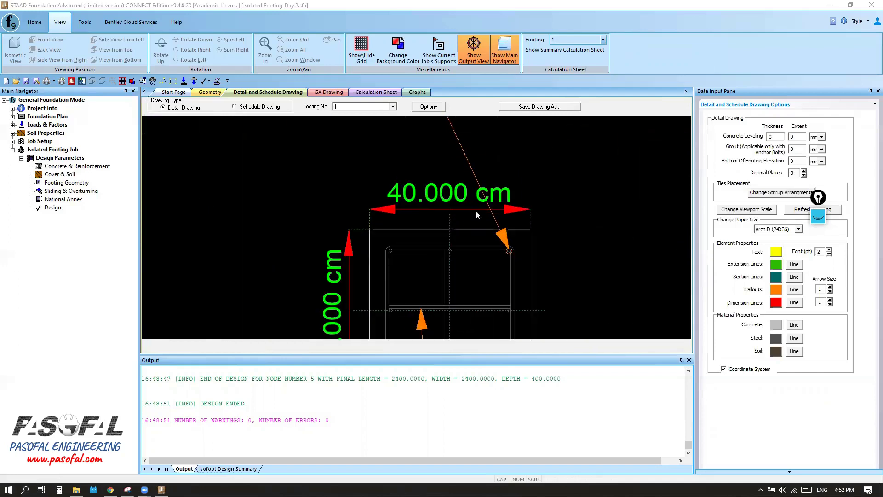
scroll(475, 213, "down", 3)
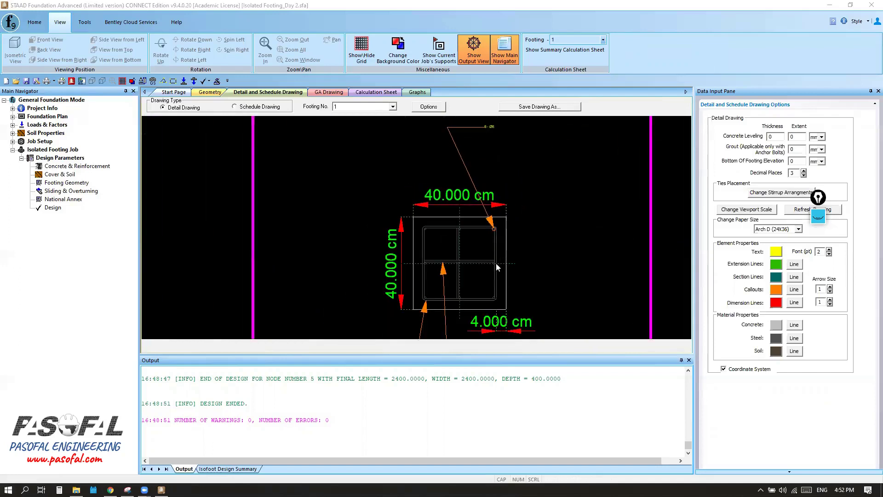
scroll(499, 132, "up", 2)
scroll(501, 166, "down", 3)
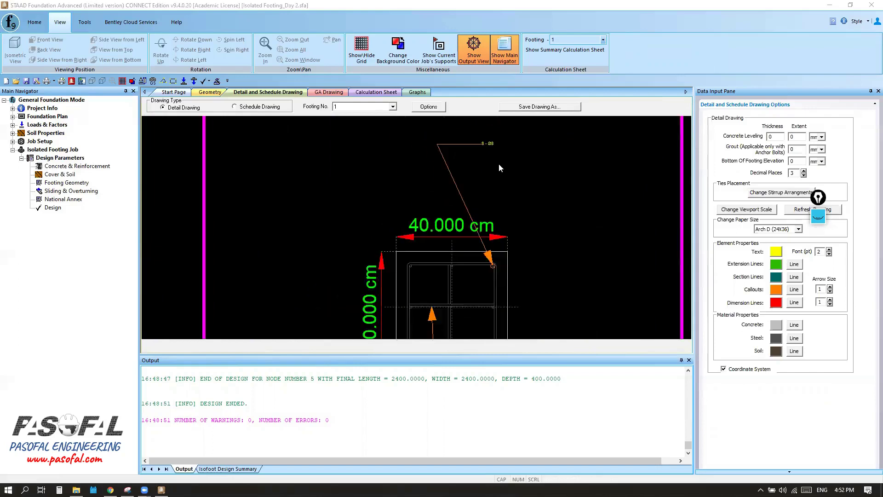
scroll(484, 242, "down", 2)
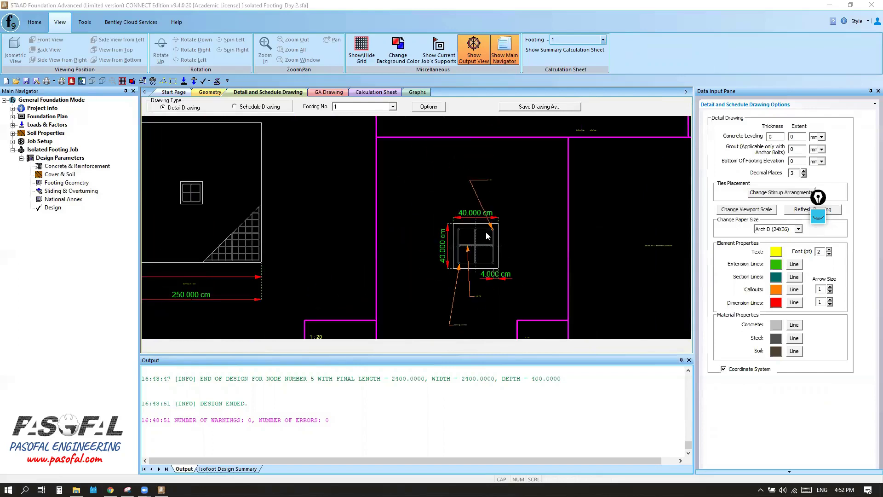
Examine the tie callouts on footing 1's pedestal cross-section and return to the full drawing sheet
scroll(486, 231, "down", 2)
scroll(488, 225, "down", 1)
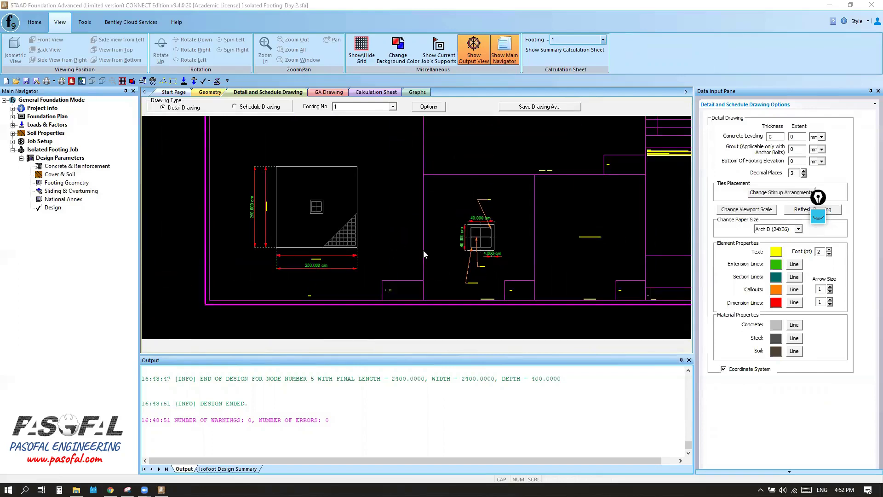
scroll(500, 241, "up", 1)
scroll(501, 243, "up", 4)
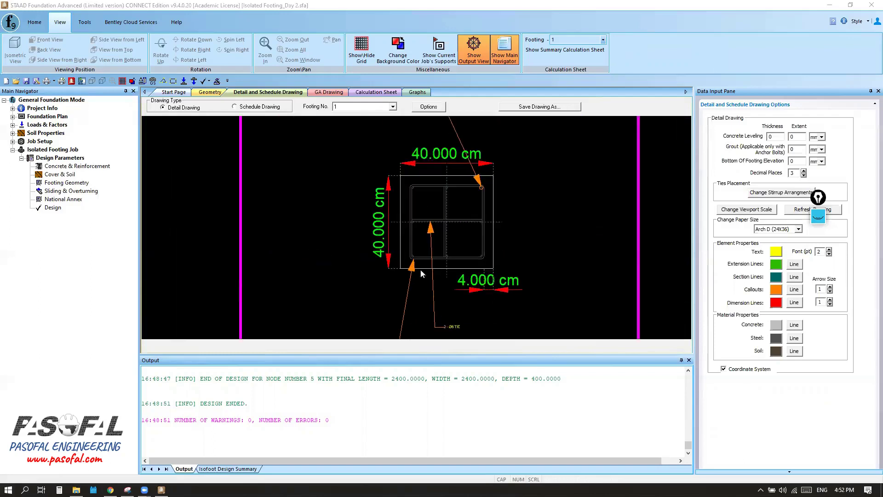
scroll(435, 234, "up", 4)
scroll(424, 217, "down", 3)
scroll(424, 216, "down", 10)
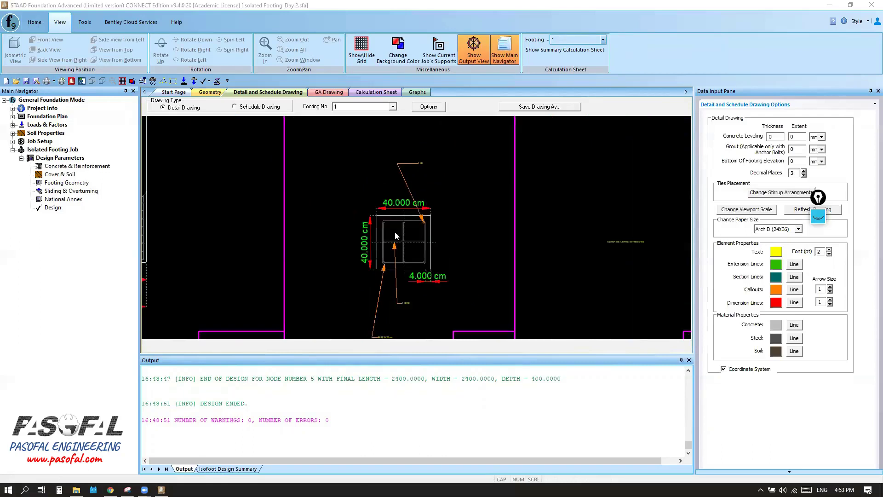
scroll(409, 249, "down", 2)
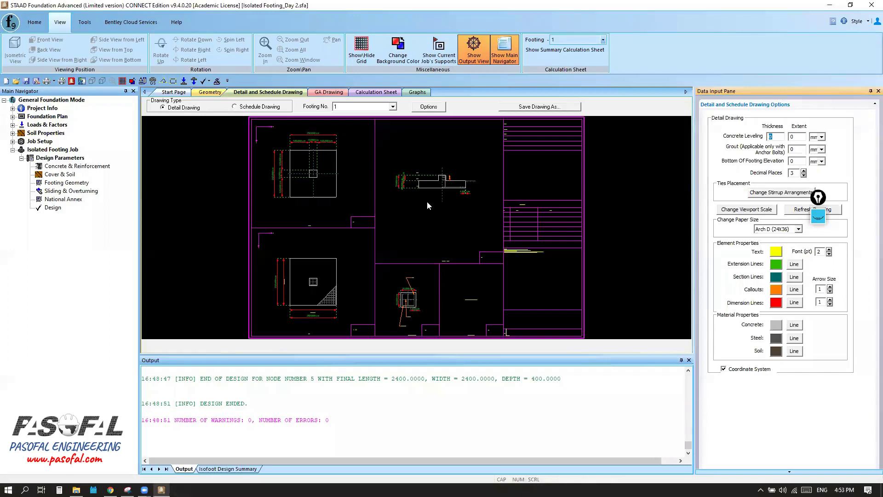
scroll(427, 206, "down", 2)
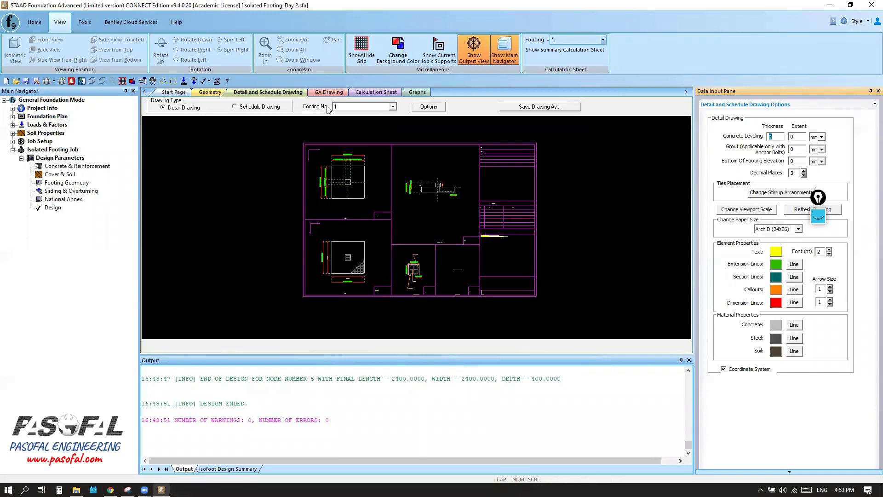
Display the detail drawing of footing 2 and examine the footing and column dimensions on its plan
left_click(393, 107)
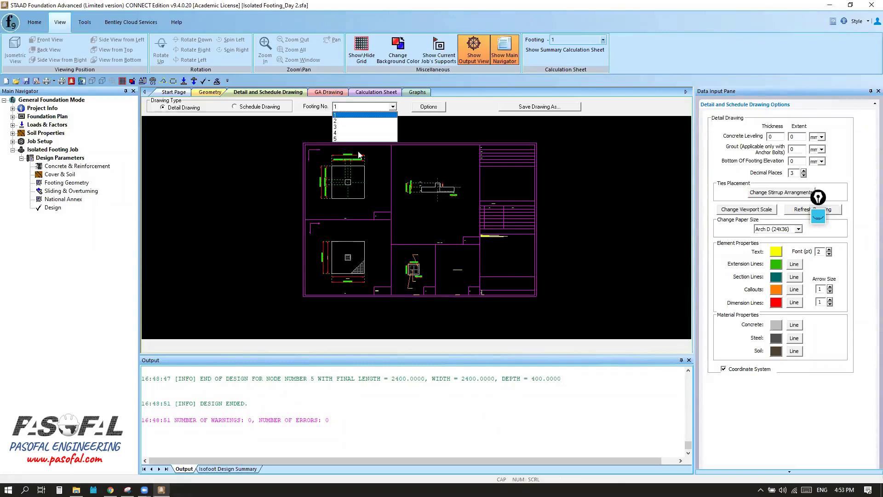
left_click(343, 121)
scroll(444, 198, "up", 1)
scroll(341, 176, "up", 4)
scroll(362, 171, "down", 3)
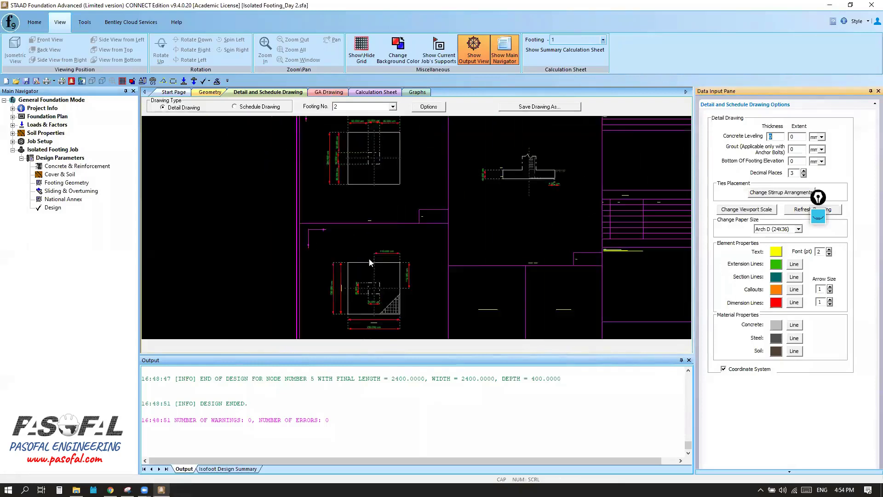
scroll(358, 175, "up", 4)
scroll(358, 171, "down", 2)
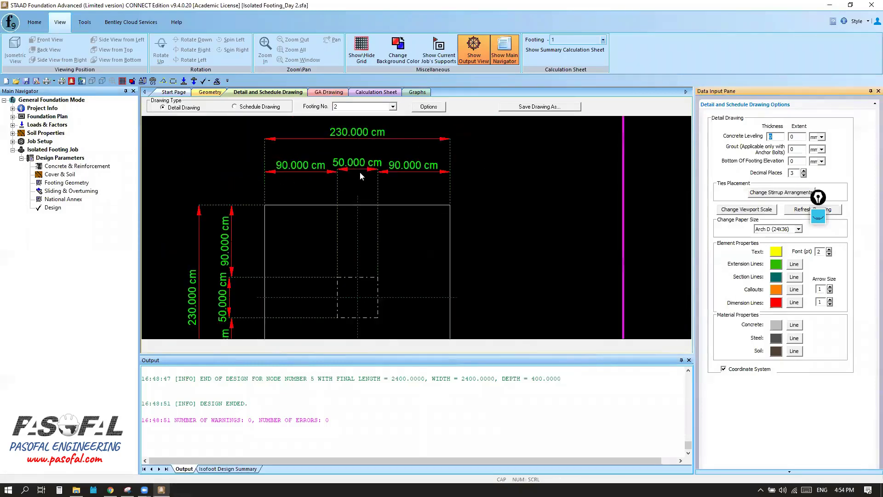
scroll(249, 288, "up", 3)
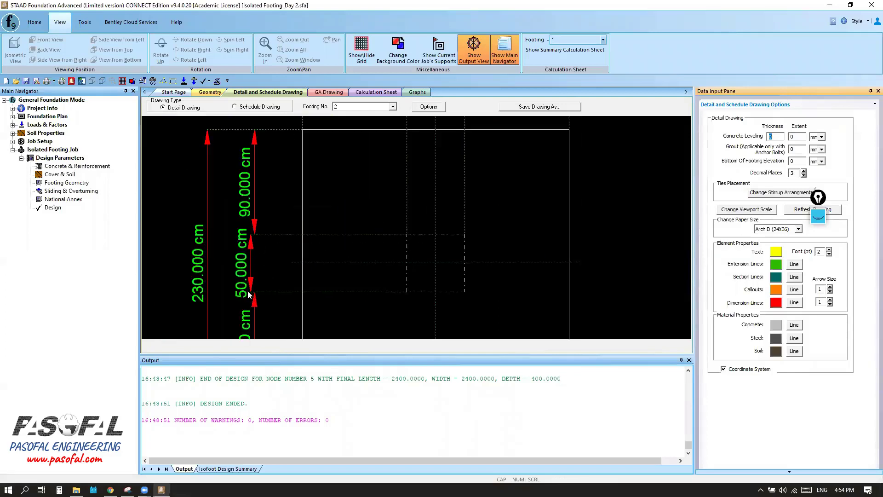
scroll(249, 292, "down", 2)
scroll(344, 165, "down", 3)
Examine the footing thickness on footing 2's elevation section and return to the full drawing sheet
scroll(467, 196, "up", 5)
scroll(459, 188, "down", 3)
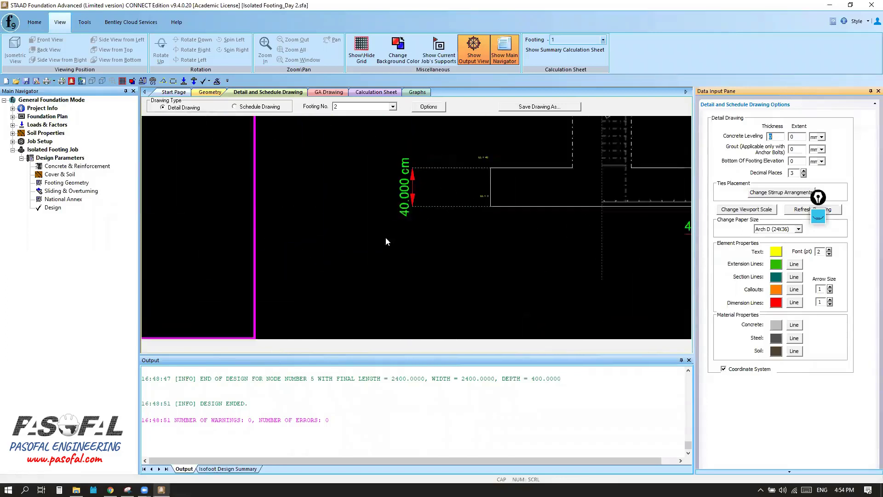
scroll(525, 235, "up", 1)
scroll(574, 191, "down", 4)
scroll(388, 305, "up", 4)
scroll(403, 249, "up", 2)
scroll(391, 243, "down", 4)
scroll(370, 273, "down", 2)
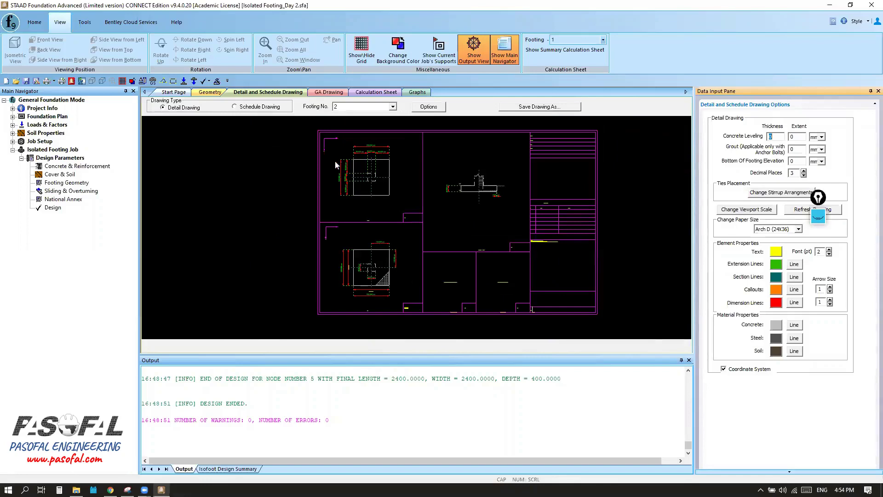
Display the detail drawing of footing 3 and examine the plan dimensions around its circular column
left_click(394, 107)
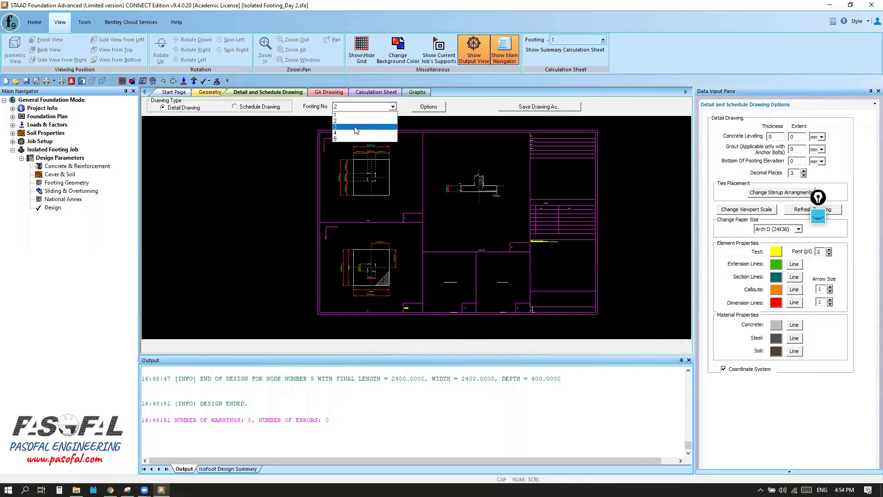
left_click(386, 127)
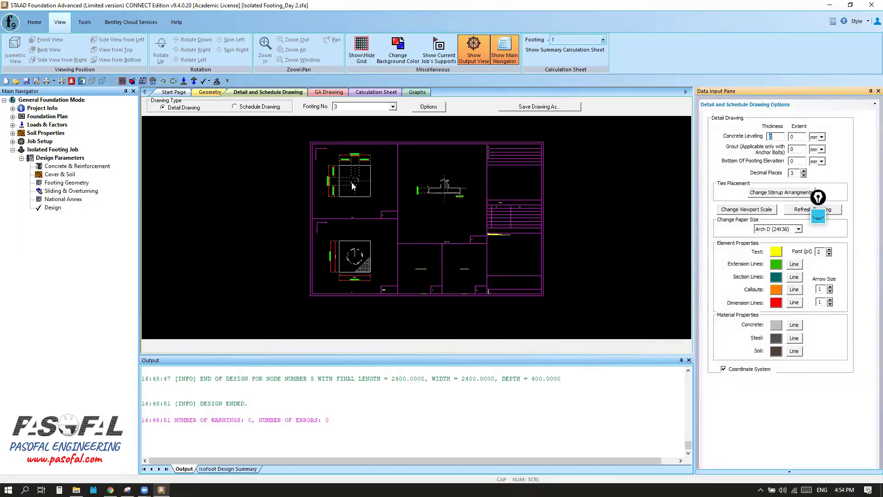
scroll(353, 183, "up", 4)
scroll(374, 247, "down", 2)
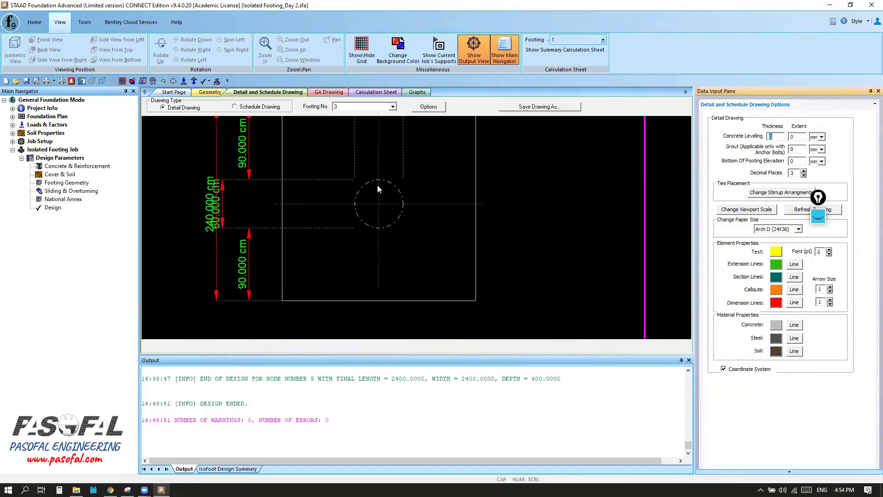
scroll(379, 227, "up", 1)
scroll(381, 256, "down", 3)
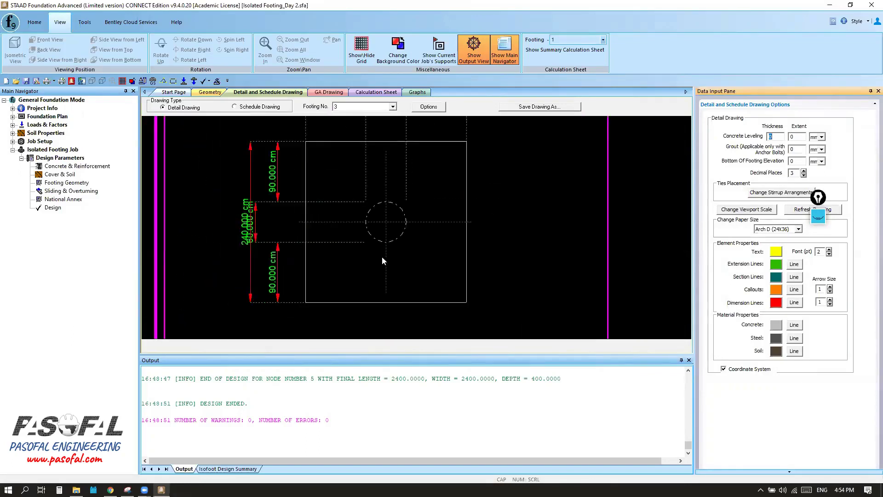
scroll(396, 140, "up", 4)
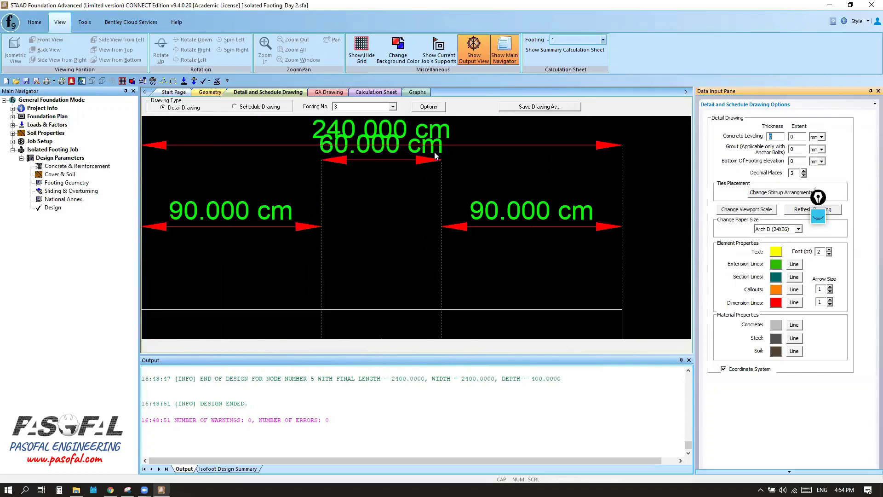
Examine the reinforcement plan of footing 3 with its mesh and overall dimensions
scroll(413, 148, "down", 5)
scroll(394, 222, "down", 2)
scroll(394, 296, "up", 6)
scroll(430, 208, "down", 2)
scroll(376, 321, "up", 2)
scroll(372, 322, "down", 2)
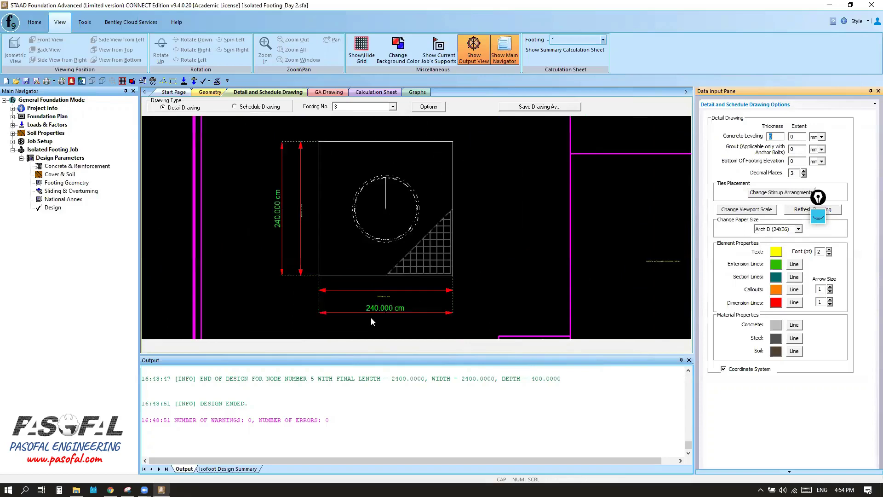
scroll(350, 255, "down", 5)
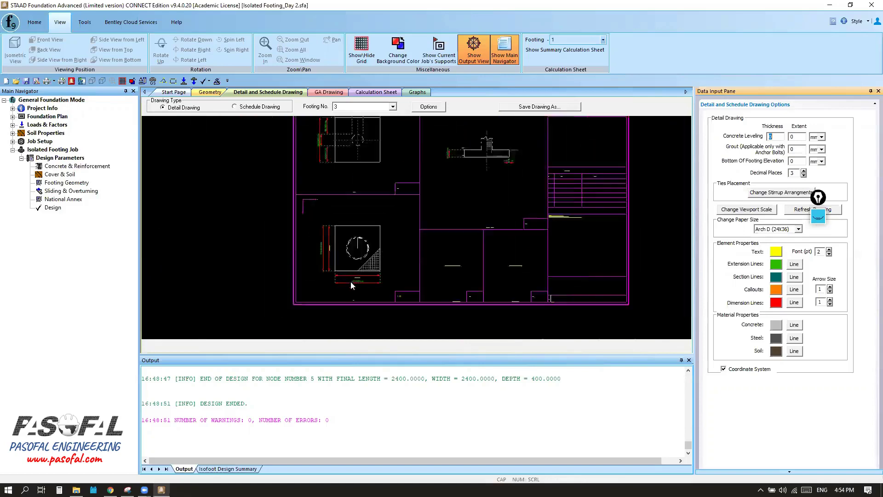
Display the detail drawing of footing 4 and examine the footing and column dimensions on its plan
left_click(392, 107)
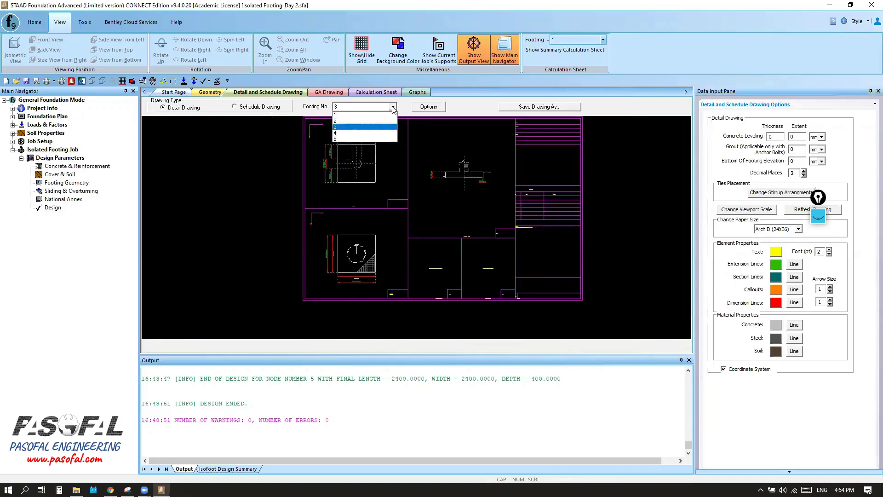
left_click(363, 132)
scroll(357, 186, "up", 4)
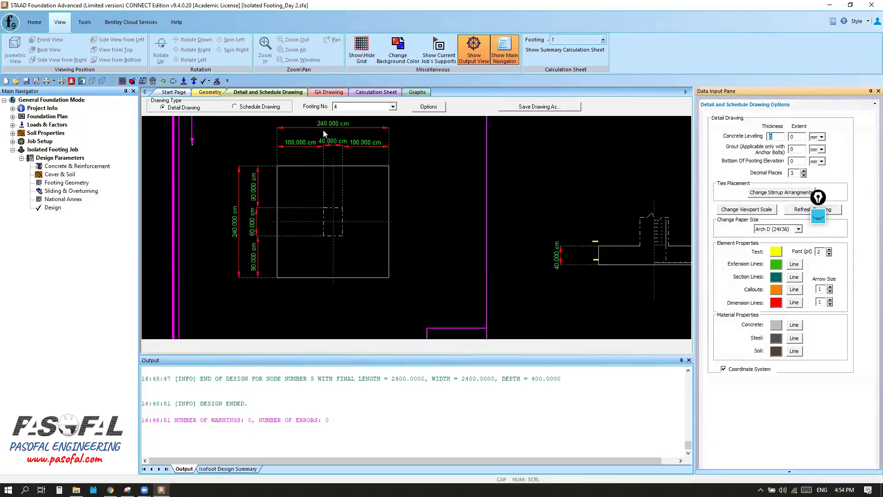
scroll(323, 133, "up", 3)
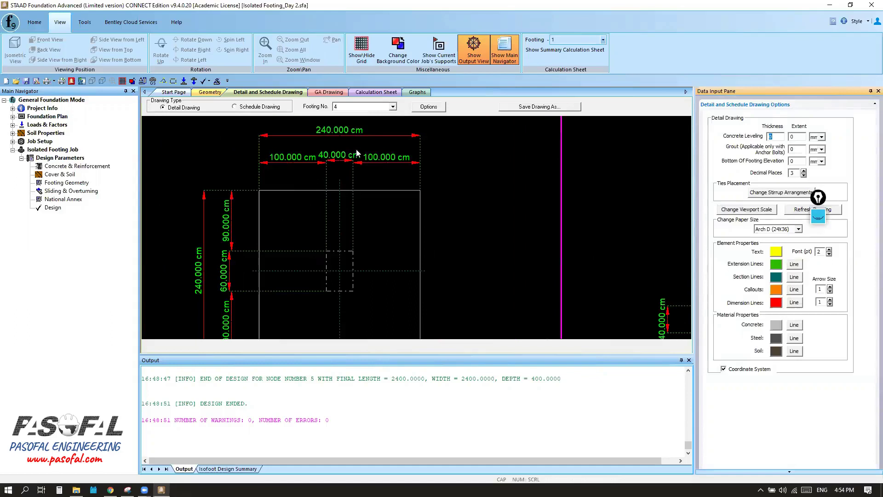
scroll(227, 287, "up", 2)
scroll(405, 194, "down", 9)
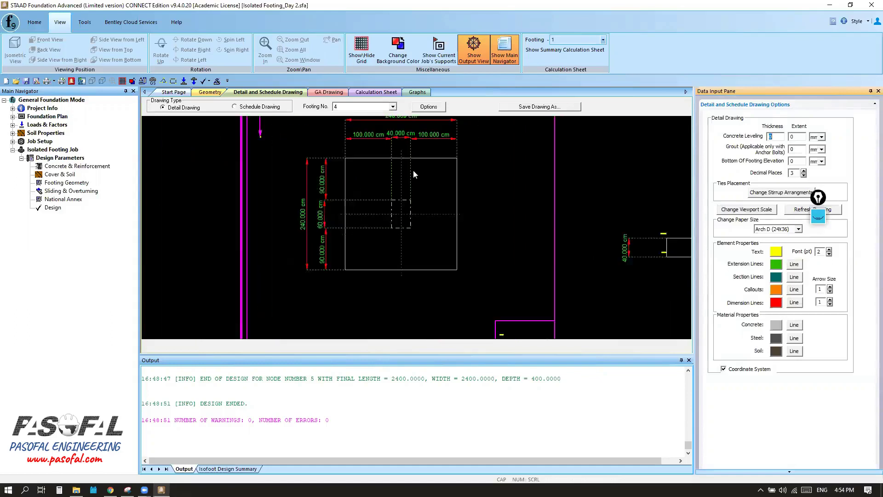
Display the detail drawing of footing 5 and examine the footing and column dimensions in both directions on its plan
left_click(393, 107)
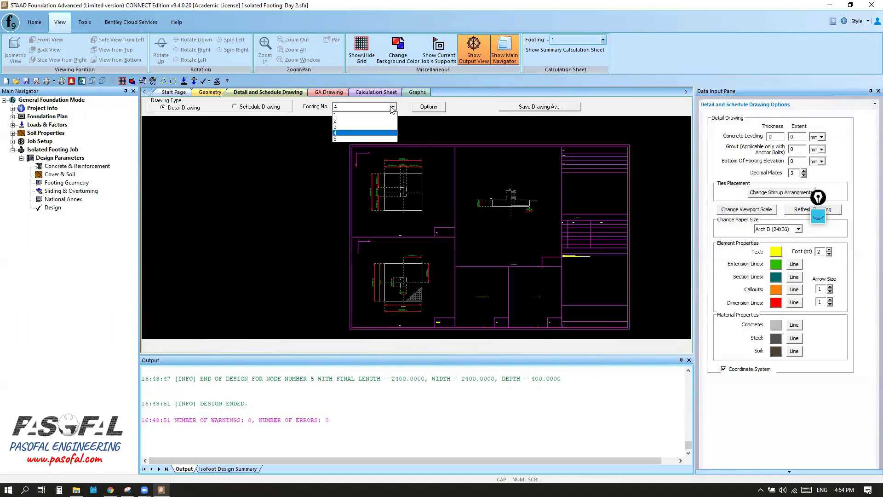
left_click(348, 137)
scroll(342, 260, "up", 5)
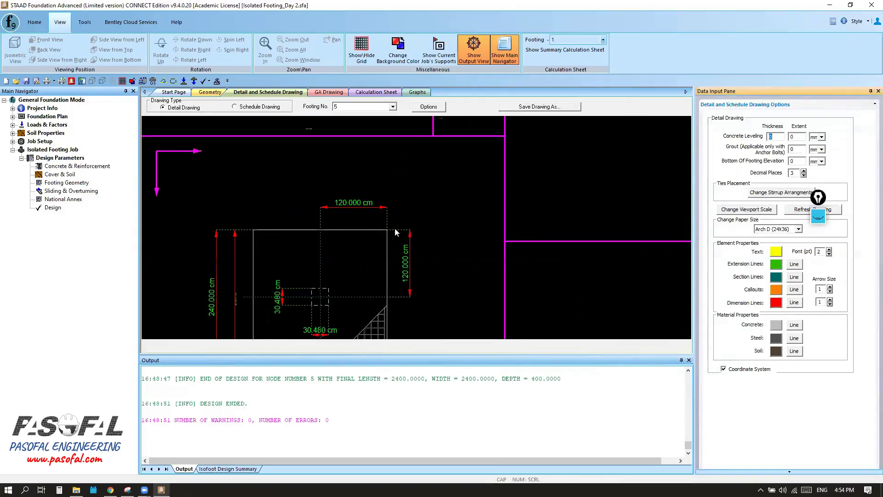
scroll(368, 271, "down", 4)
scroll(356, 147, "up", 5)
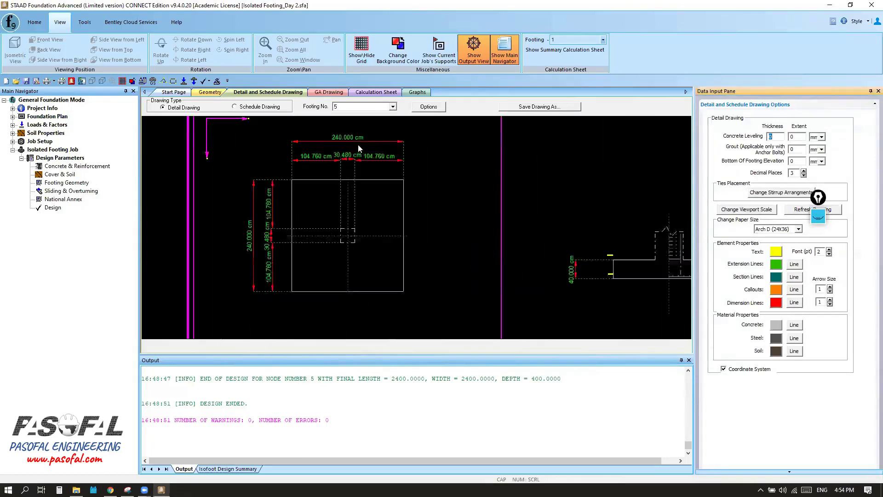
scroll(345, 168, "up", 3)
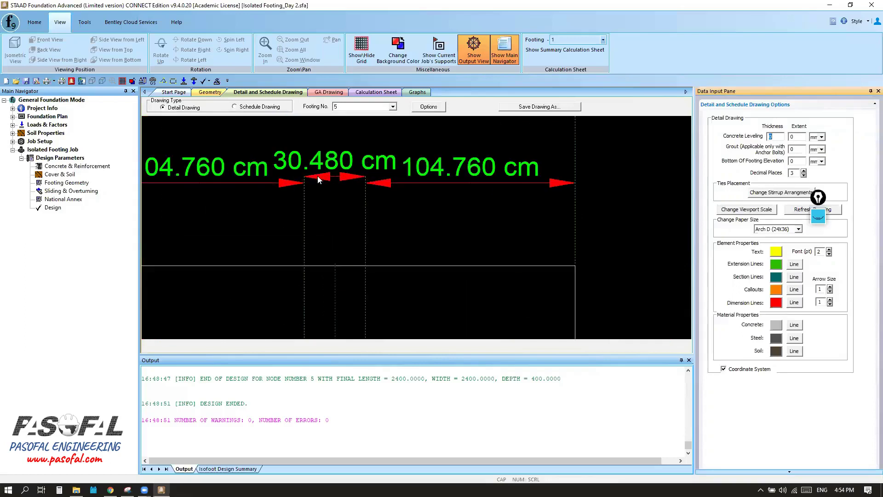
scroll(472, 164, "down", 3)
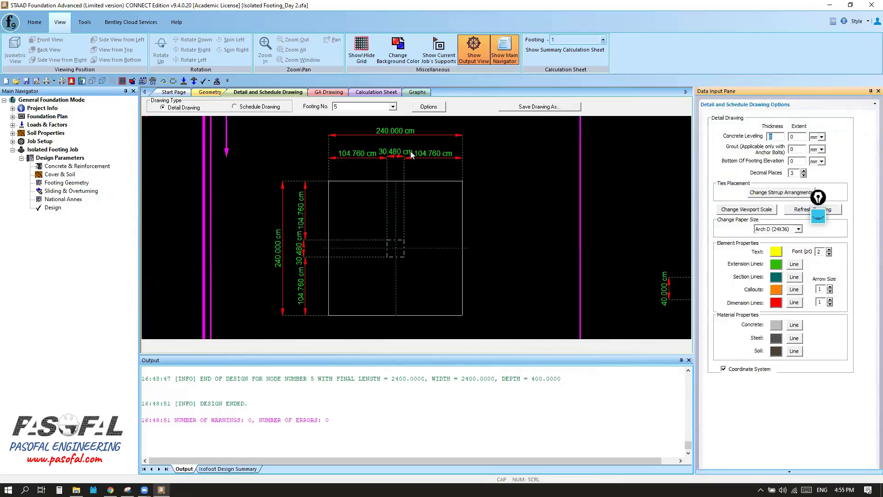
scroll(317, 254, "up", 4)
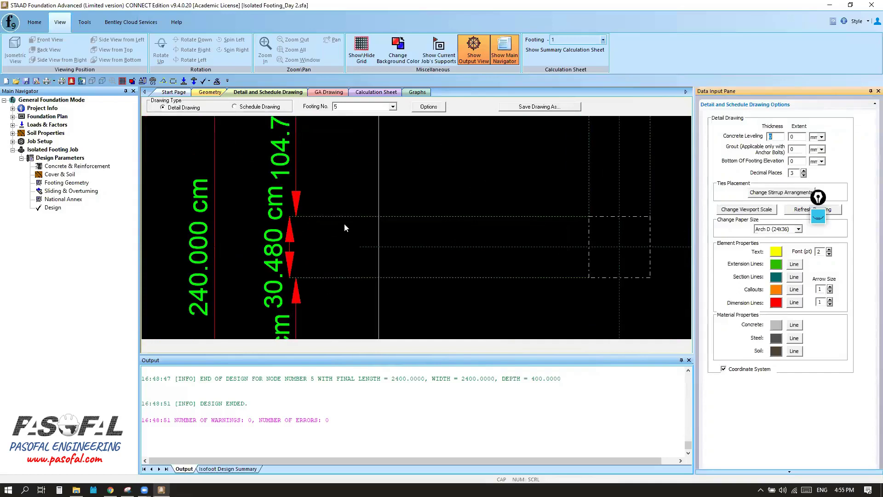
scroll(355, 218, "down", 2)
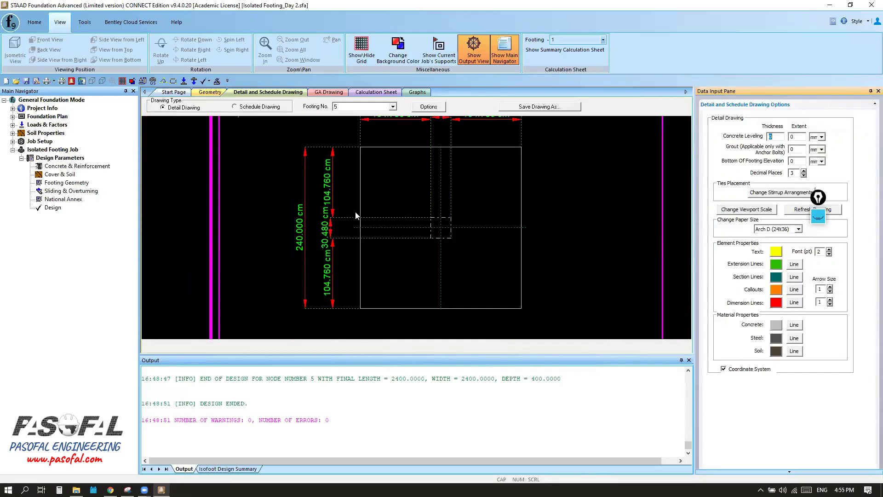
Examine the column dimensions and mesh on footing 5's reinforcement plan and return to the full drawing sheet
scroll(350, 216, "down", 4)
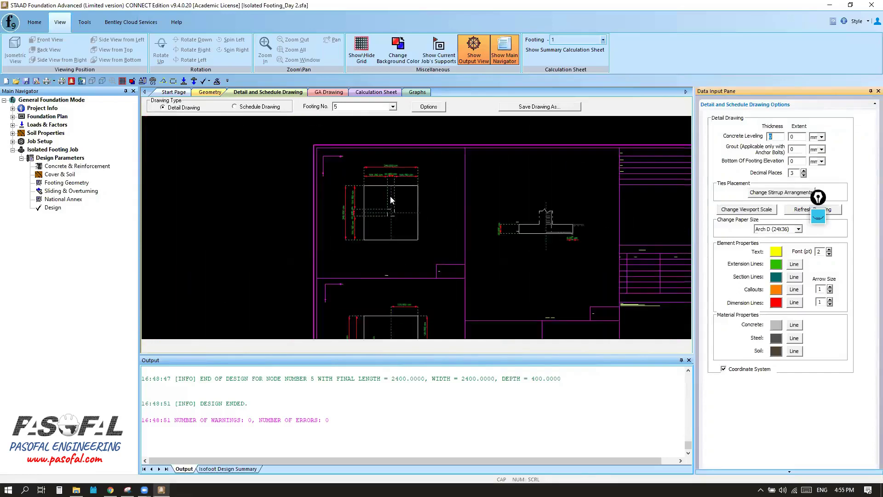
scroll(394, 303, "up", 5)
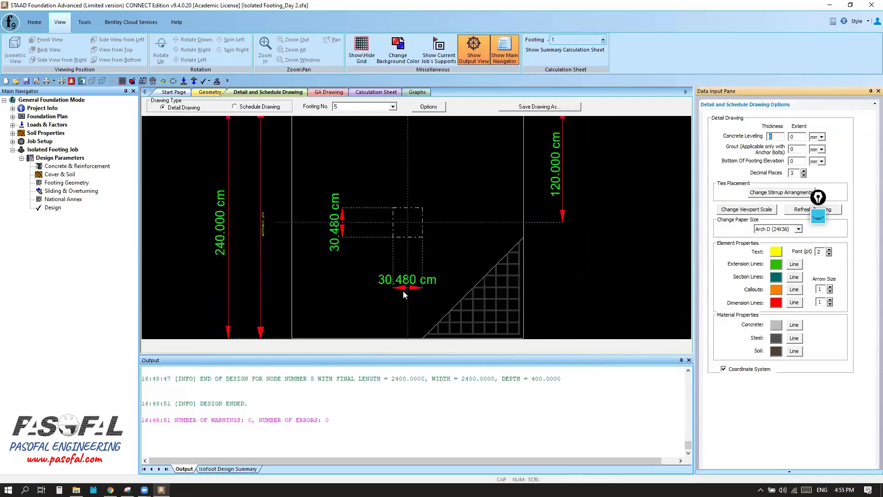
scroll(422, 265, "down", 5)
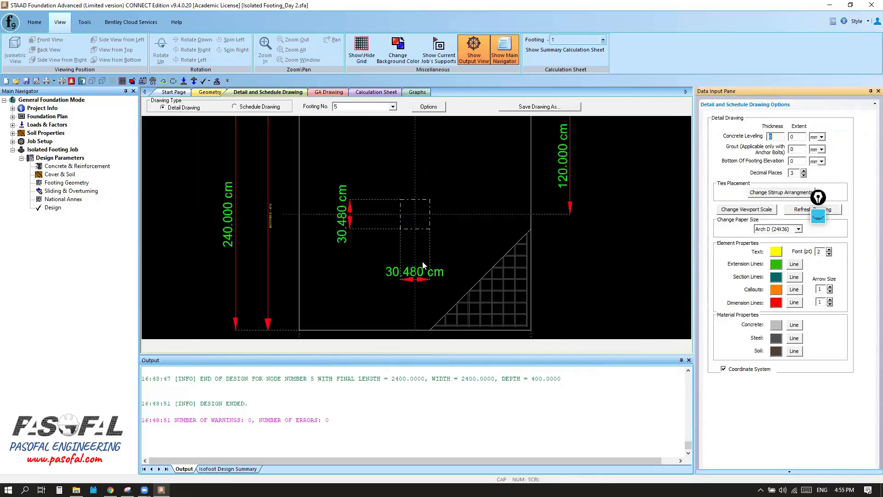
scroll(405, 257, "down", 2)
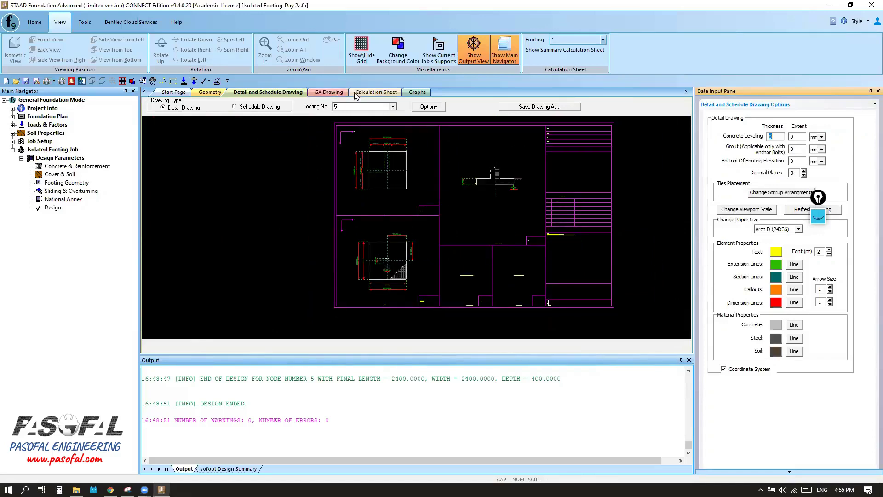
Display the general arrangement drawing and examine the footing layout and the schedule table of footing sizes
left_click(328, 92)
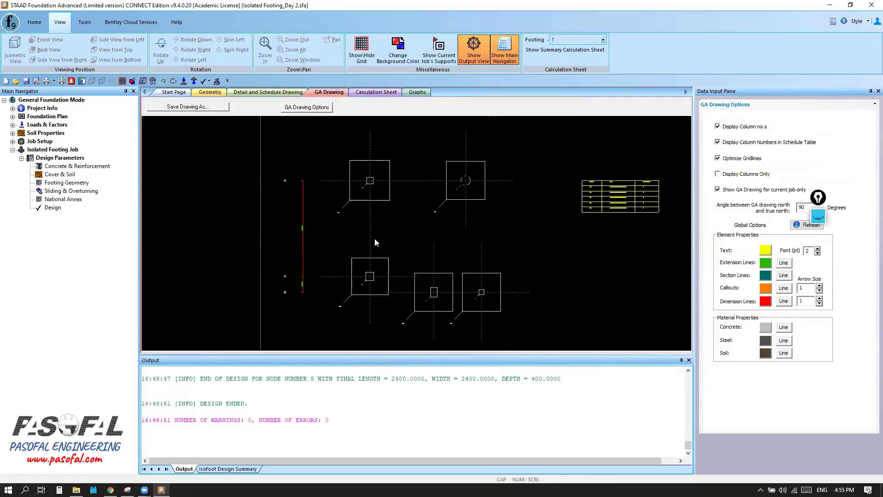
scroll(618, 217, "up", 5)
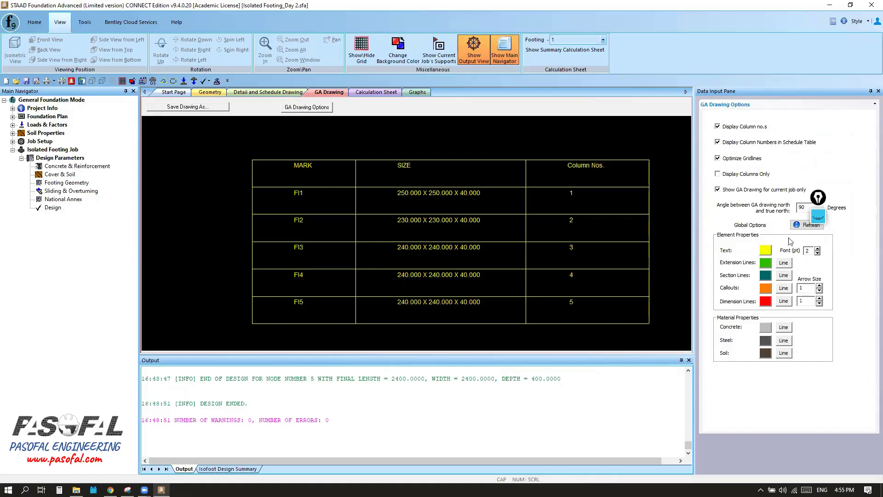
Outline the sizes of footings FI1 to FI5 in the schedule table with a blue pen, and clear the markings
left_click(818, 216)
left_click(818, 244)
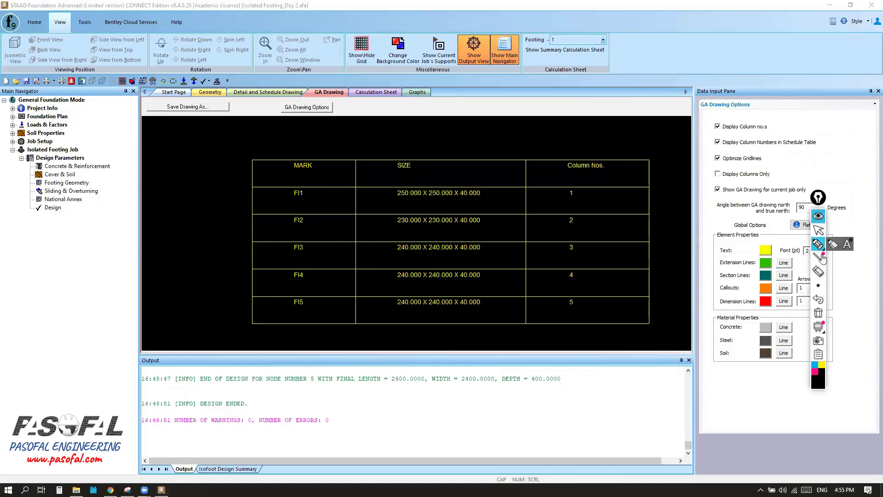
left_click(815, 365)
mouse_move(390, 192)
left_mouse_down()
mouse_move(392, 203)
mouse_move(495, 202)
mouse_move(390, 186)
left_mouse_up()
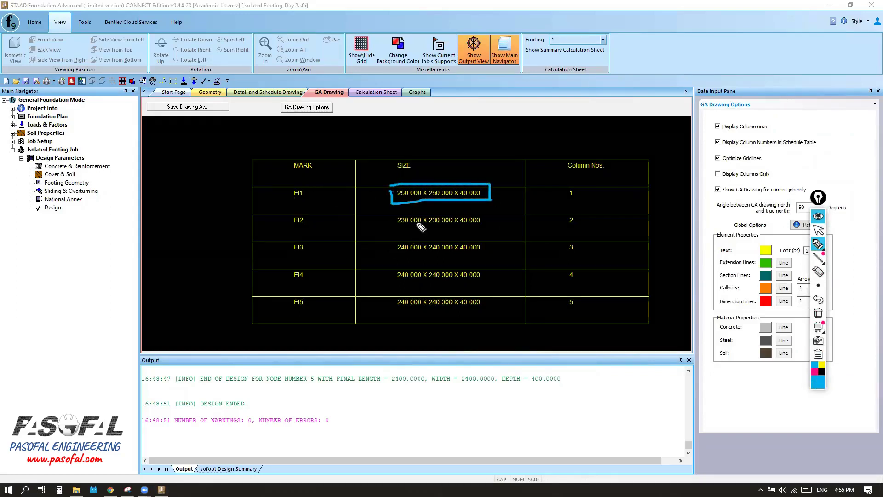
mouse_move(393, 222)
left_mouse_down()
mouse_move(490, 230)
mouse_move(469, 212)
mouse_move(395, 213)
mouse_move(393, 252)
mouse_move(504, 261)
mouse_move(430, 239)
mouse_move(389, 256)
left_mouse_up()
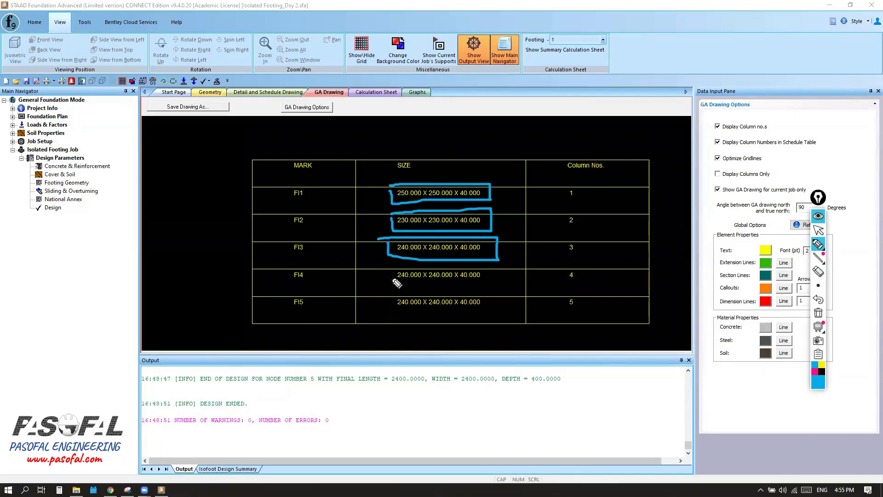
mouse_move(498, 260)
left_mouse_down()
mouse_move(499, 315)
mouse_move(393, 288)
mouse_move(390, 258)
left_mouse_up()
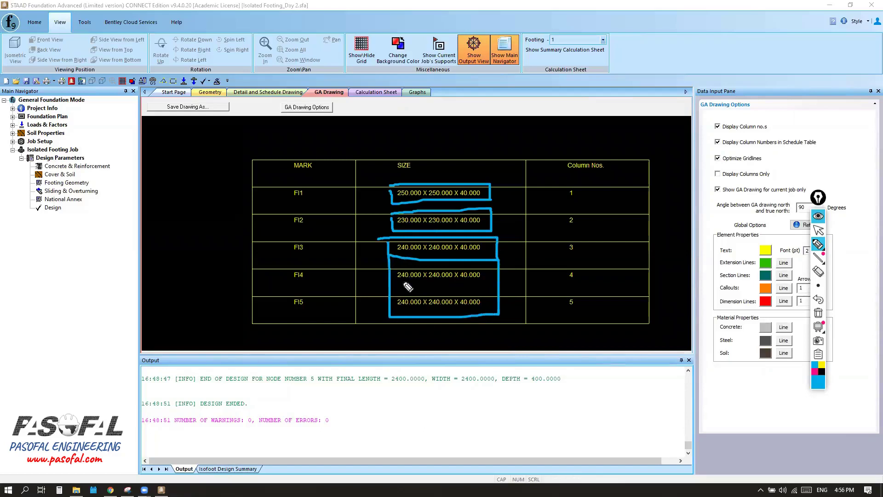
left_click(819, 313)
left_click(818, 230)
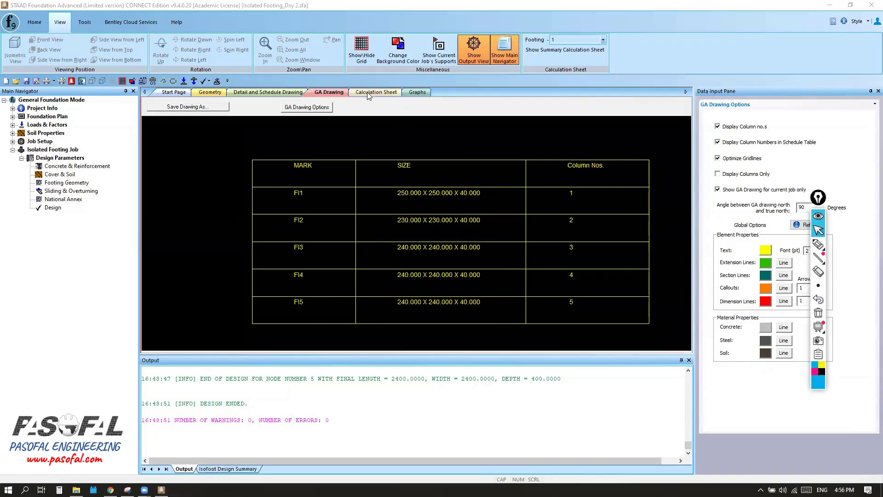
Return to footing 5's detail drawing and check the file formats offered for saving it, without saving
left_click(261, 94)
left_click(260, 94)
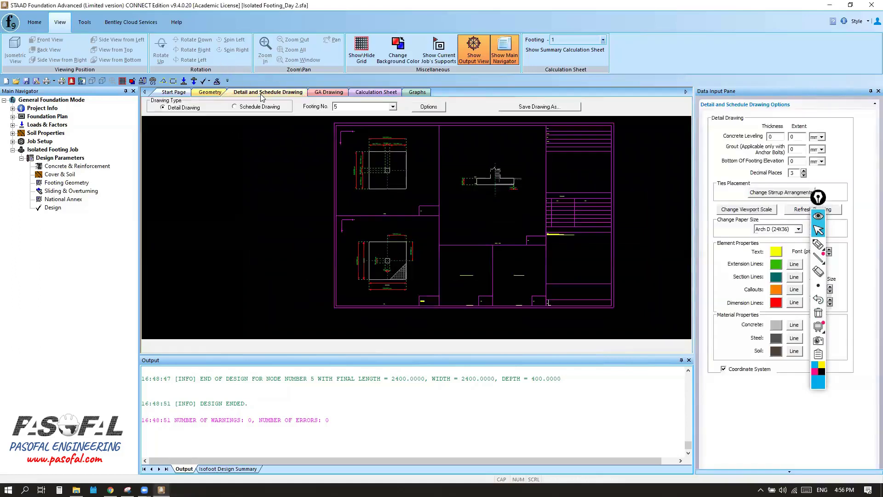
left_click(540, 107)
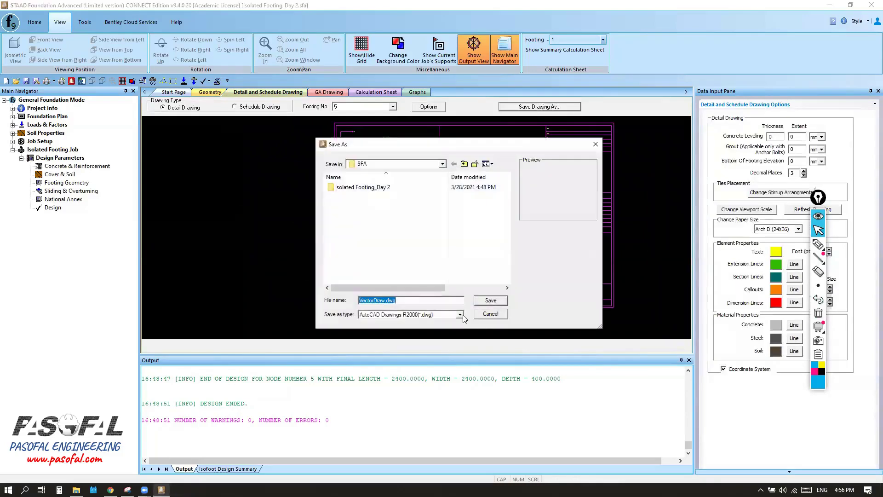
left_click(460, 315)
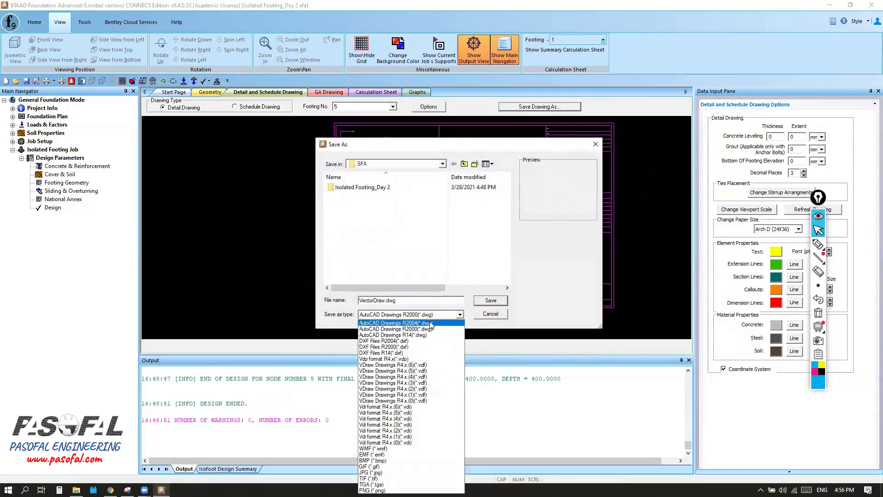
left_click(532, 286)
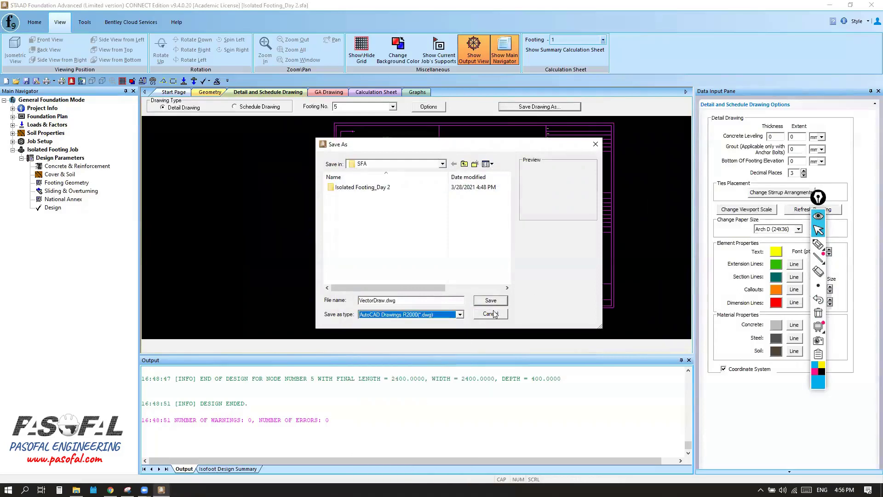
left_click(490, 314)
scroll(431, 250, "down", 2)
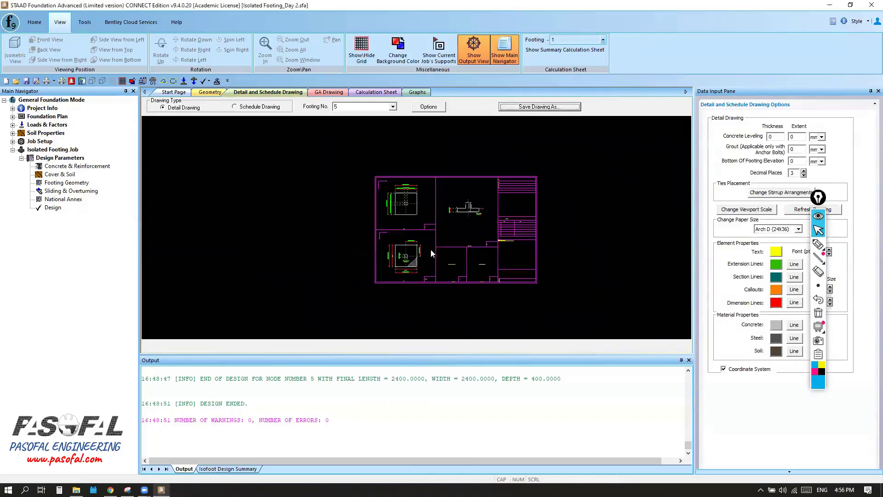
left_click(818, 313)
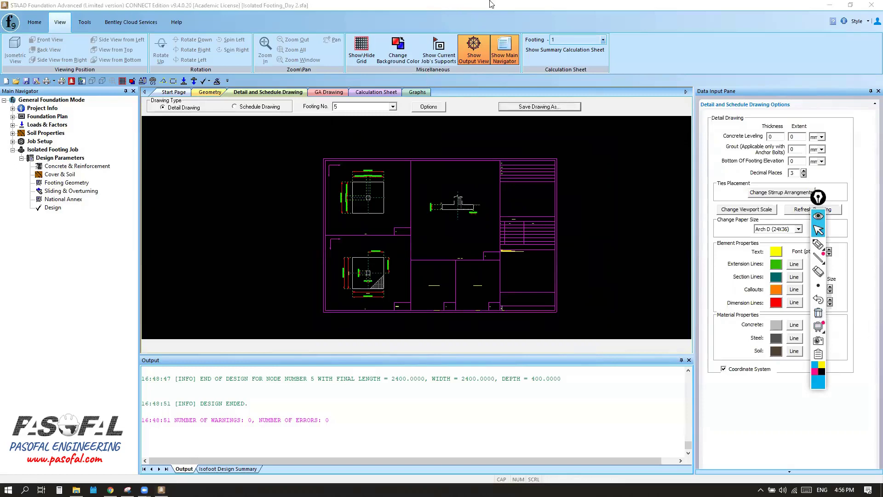